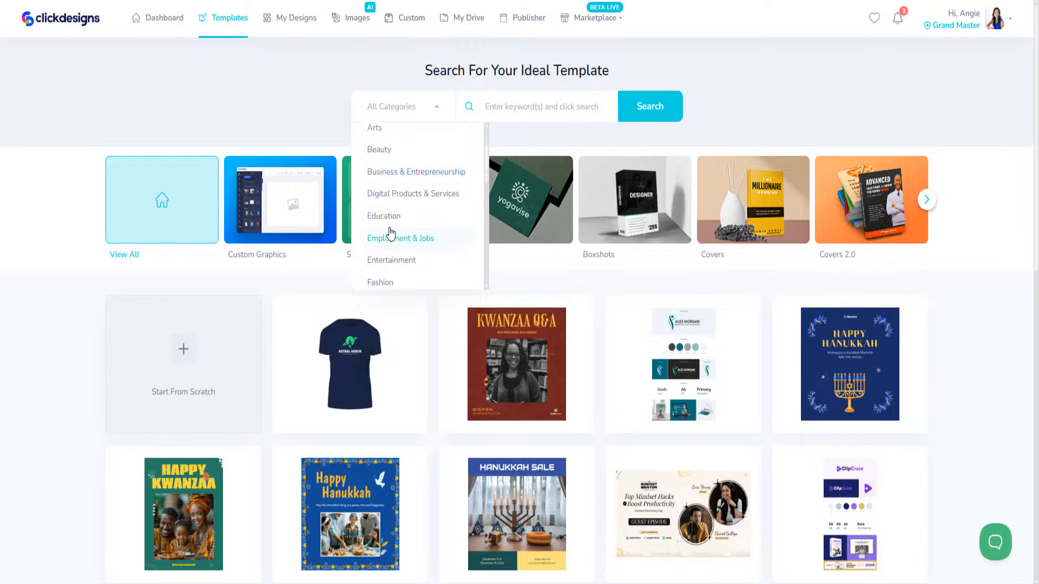
{"action": "left_click", "coordinate": [393, 135]}
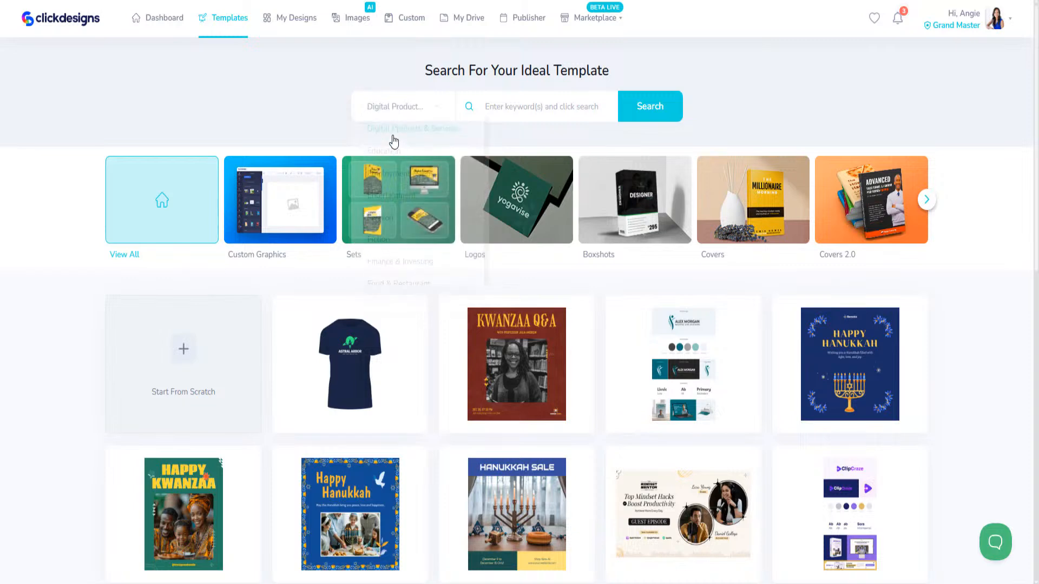
{"action": "left_click", "coordinate": [434, 112]}
{"action": "scroll", "coordinate": [399, 227], "scroll_direction": "down", "scroll_amount": 3}
{"action": "scroll", "coordinate": [399, 243], "scroll_direction": "down", "scroll_amount": 5}
{"action": "scroll", "coordinate": [399, 241], "scroll_direction": "up", "scroll_amount": 8}
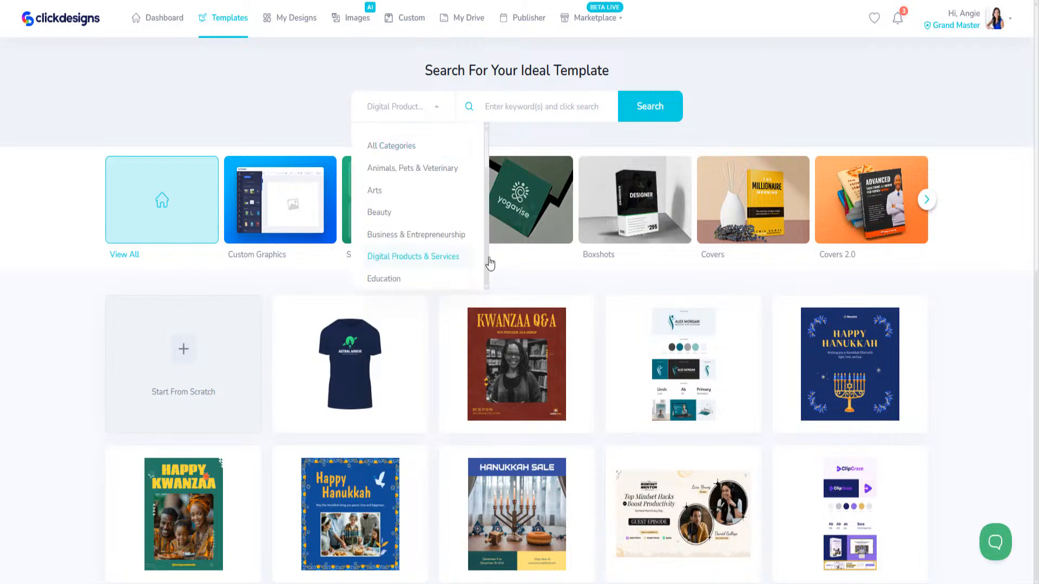
{"action": "left_click", "coordinate": [408, 146]}
- Search the templates in all categories for "services"
{"action": "left_click", "coordinate": [545, 106]}
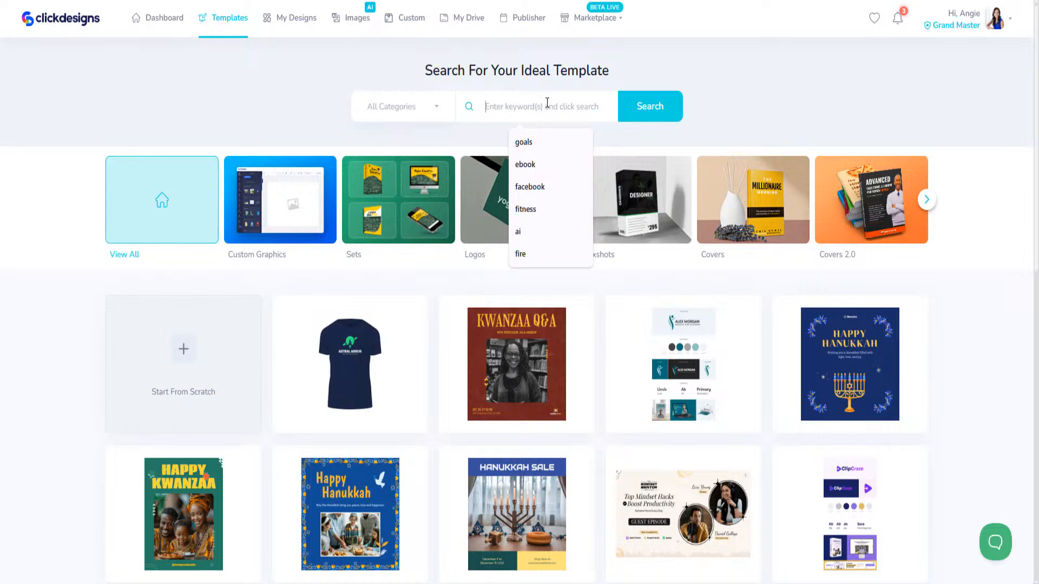
{"action": "type", "text": "services"}
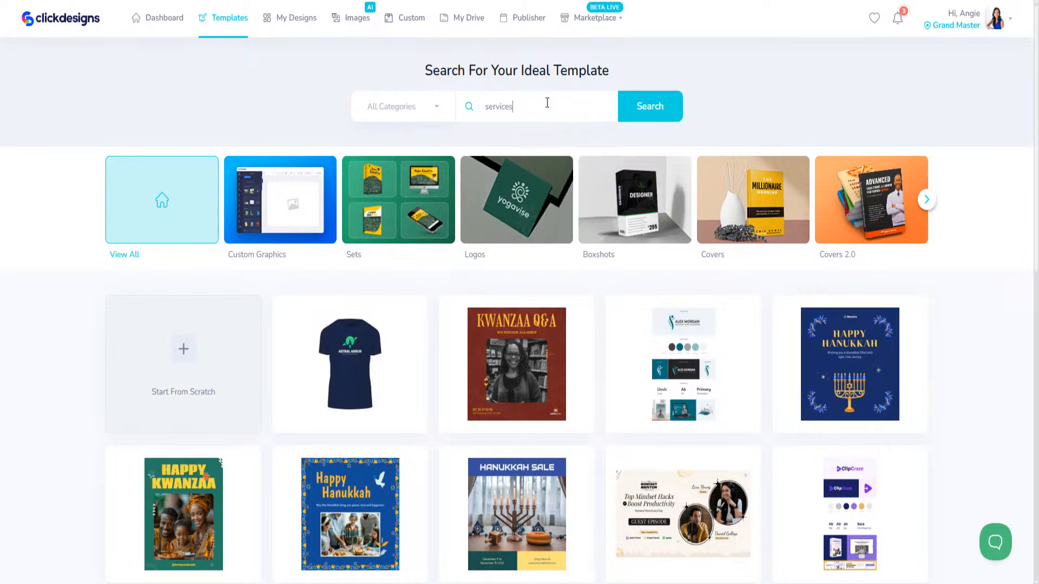
{"action": "key", "text": "Return"}
- Examine the service template results, loading more of them twice, and return to the start of the results
{"action": "scroll", "coordinate": [382, 263], "scroll_direction": "down", "scroll_amount": 3}
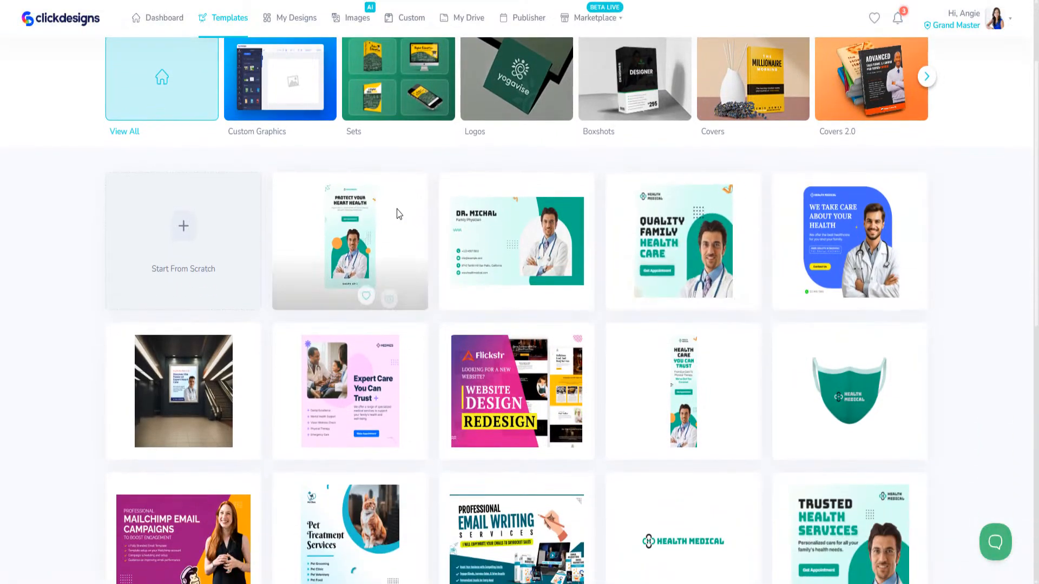
{"action": "scroll", "coordinate": [774, 252], "scroll_direction": "down", "scroll_amount": 5}
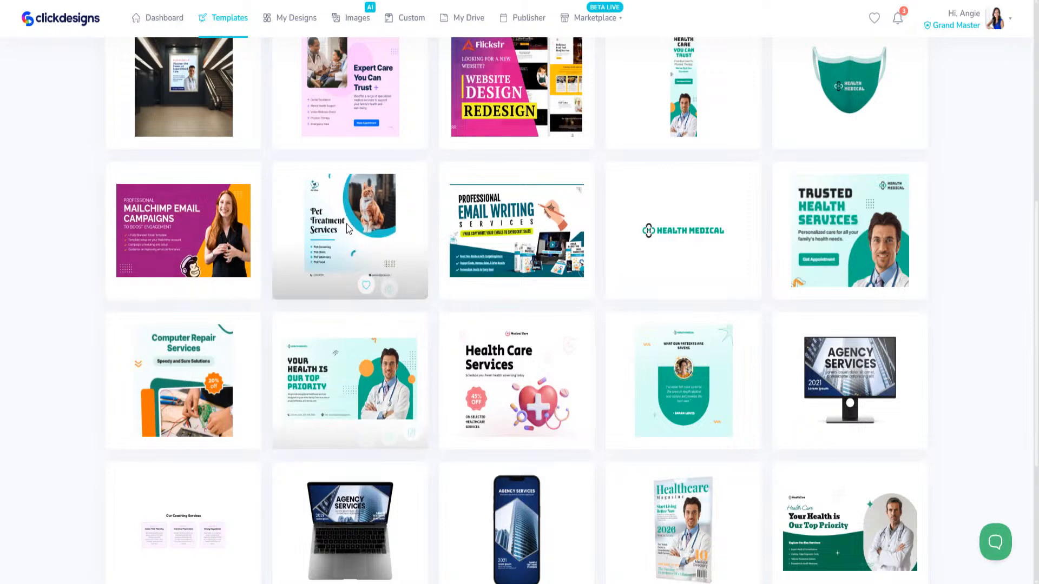
{"action": "scroll", "coordinate": [347, 232], "scroll_direction": "down", "scroll_amount": 4}
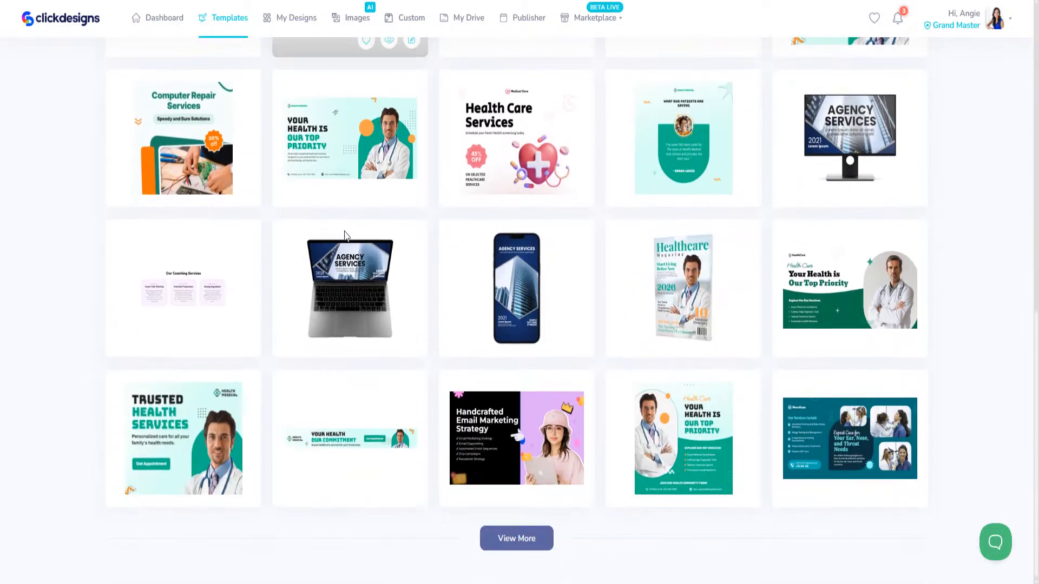
{"action": "left_click", "coordinate": [527, 535]}
{"action": "scroll", "coordinate": [539, 387], "scroll_direction": "down", "scroll_amount": 7}
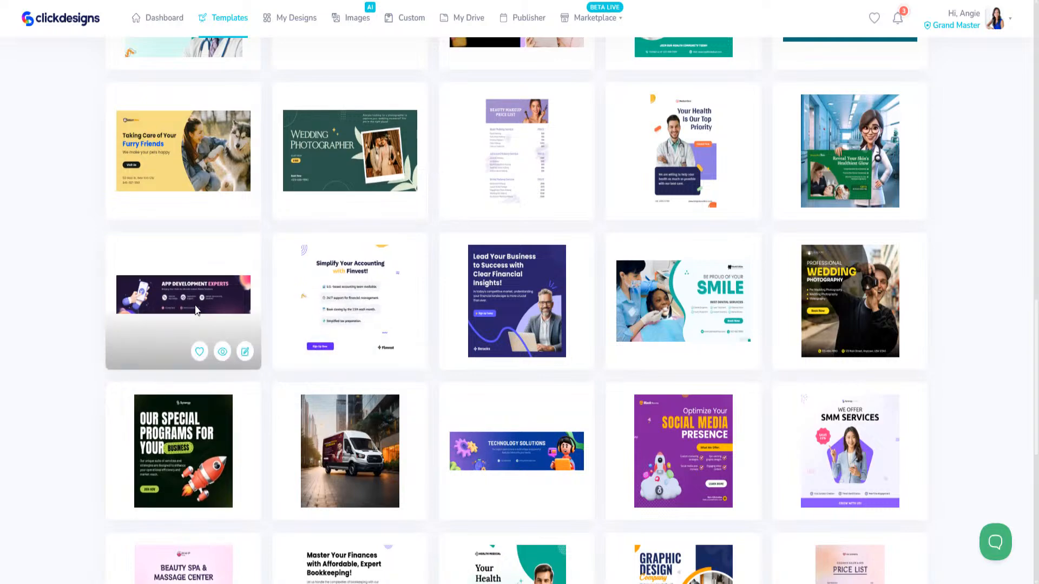
{"action": "scroll", "coordinate": [826, 310], "scroll_direction": "down", "scroll_amount": 6}
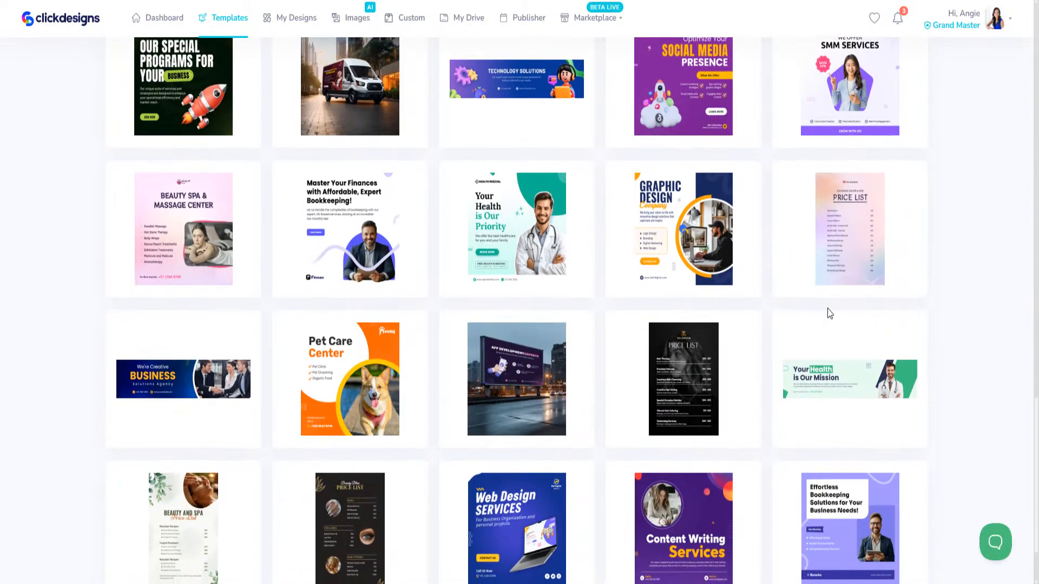
{"action": "scroll", "coordinate": [717, 397], "scroll_direction": "down", "scroll_amount": 2}
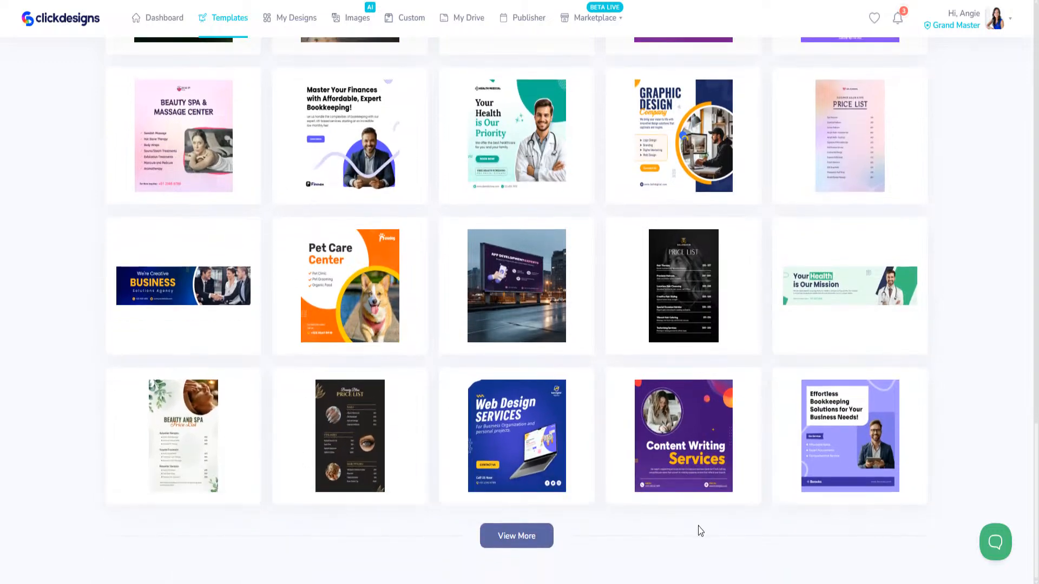
{"action": "left_click", "coordinate": [535, 538]}
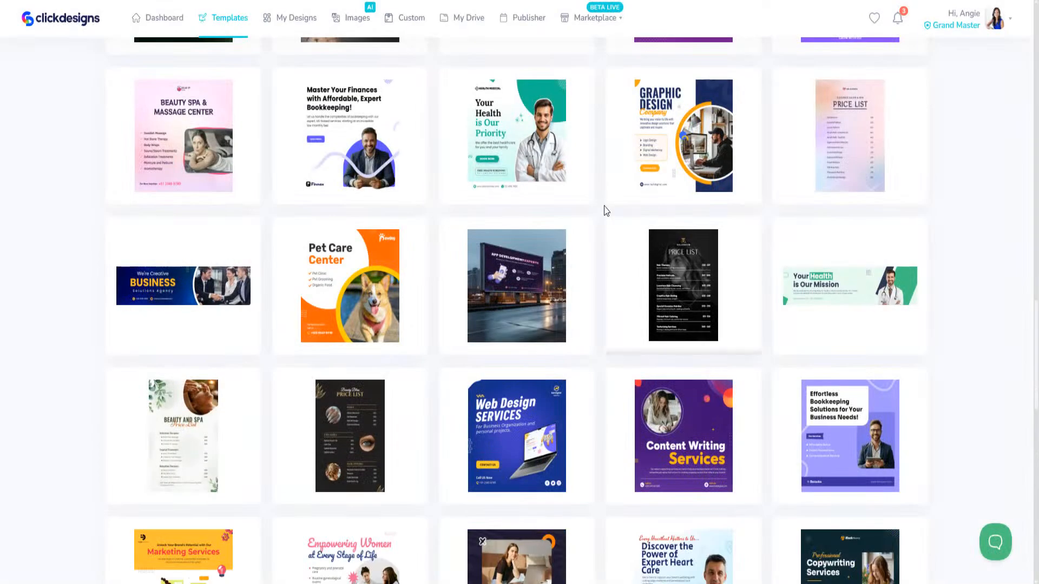
{"action": "scroll", "coordinate": [534, 281], "scroll_direction": "down", "scroll_amount": 3}
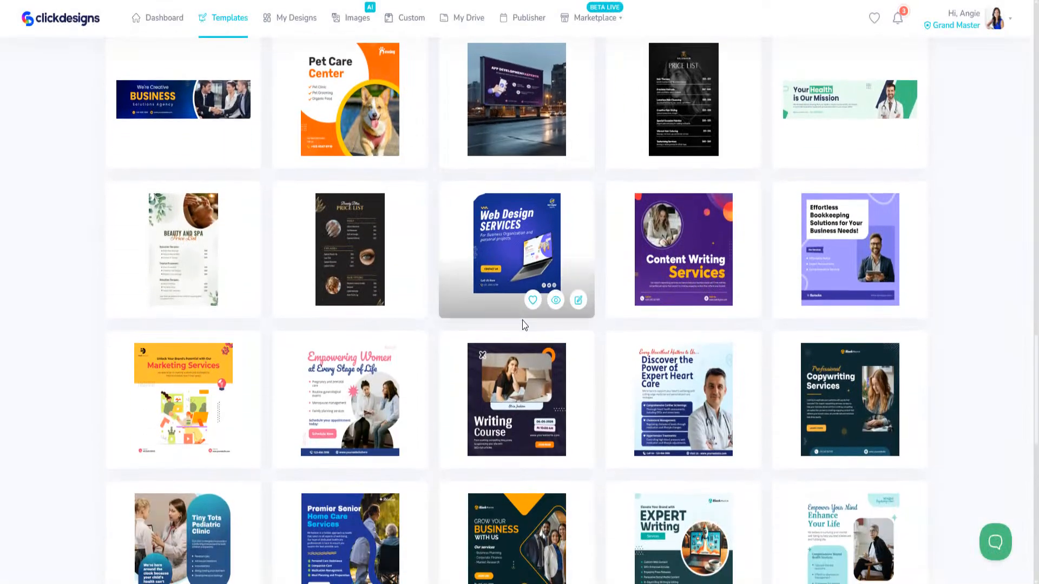
{"action": "scroll", "coordinate": [516, 330], "scroll_direction": "down", "scroll_amount": 2}
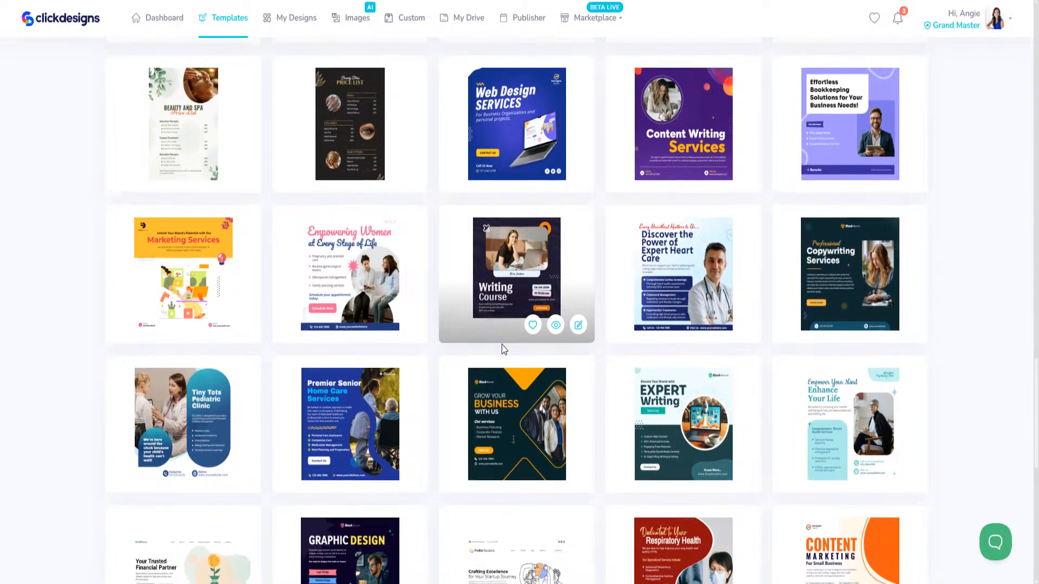
{"action": "scroll", "coordinate": [502, 349], "scroll_direction": "down", "scroll_amount": 4}
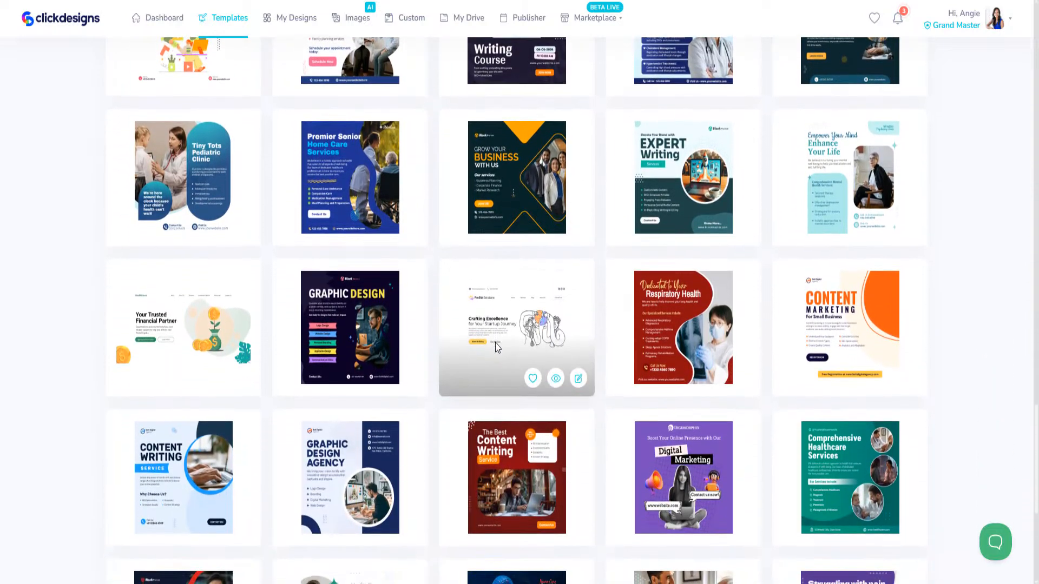
{"action": "scroll", "coordinate": [498, 346], "scroll_direction": "up", "scroll_amount": 6}
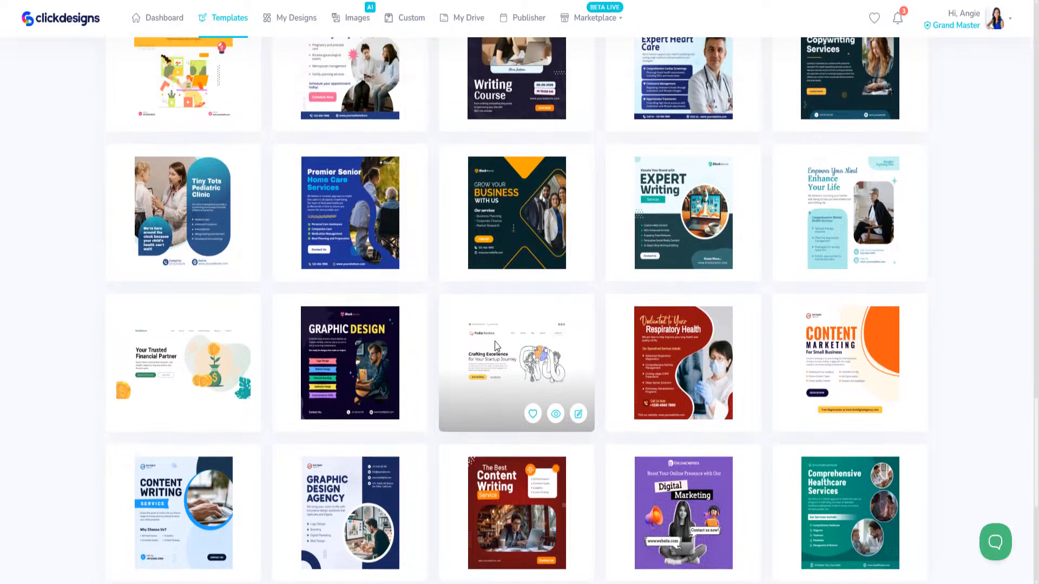
{"action": "scroll", "coordinate": [498, 340], "scroll_direction": "up", "scroll_amount": 5}
{"action": "scroll", "coordinate": [498, 328], "scroll_direction": "up", "scroll_amount": 7}
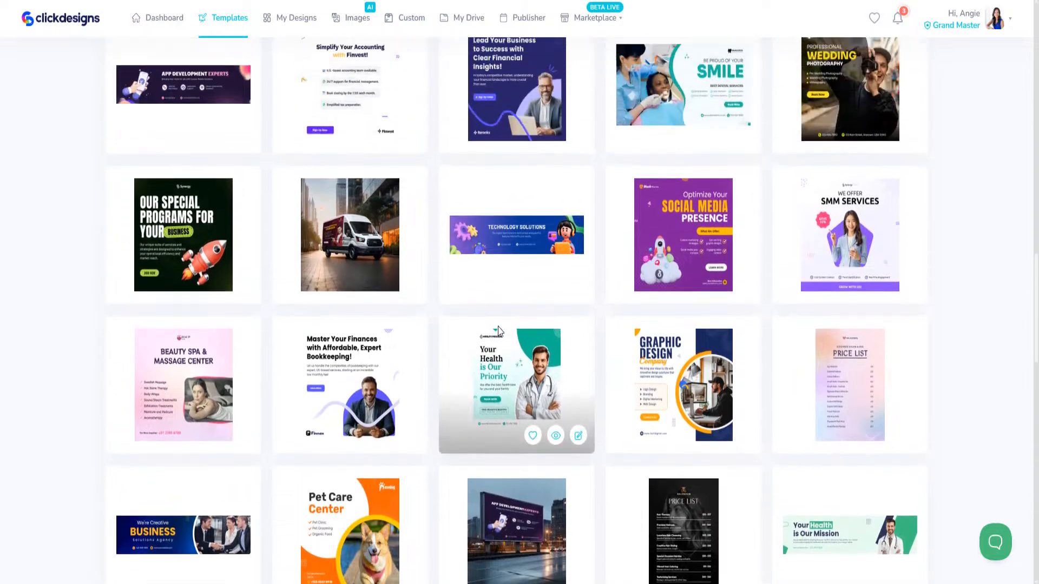
{"action": "scroll", "coordinate": [498, 330], "scroll_direction": "up", "scroll_amount": 5}
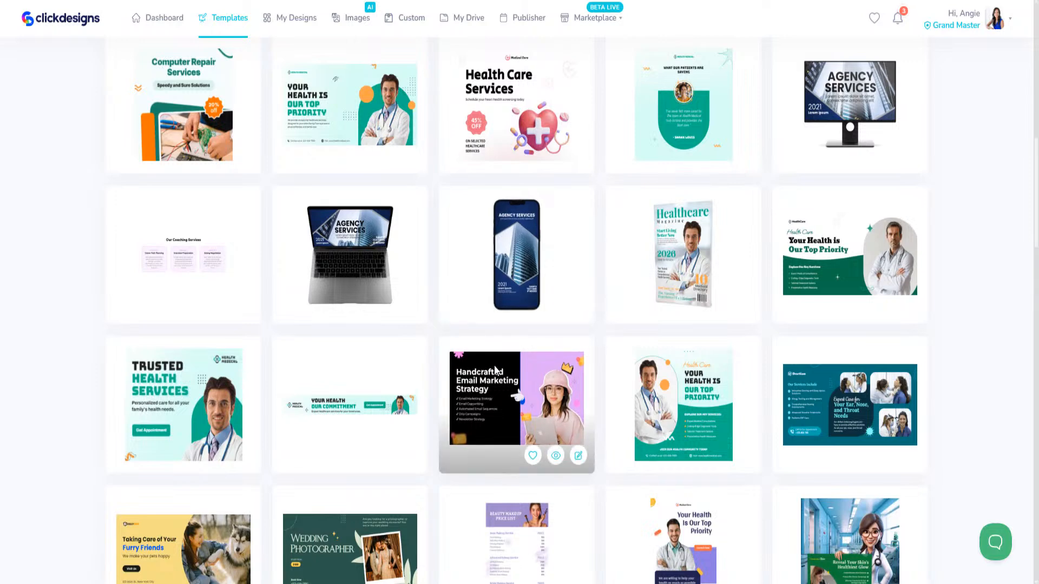
{"action": "scroll", "coordinate": [495, 371], "scroll_direction": "up", "scroll_amount": 10}
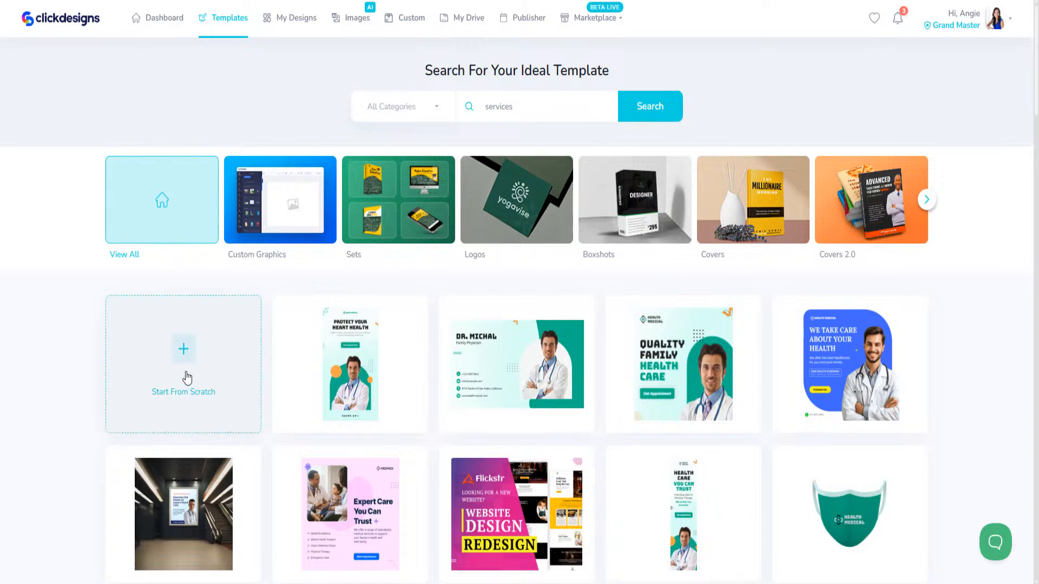
- Start a new design from scratch with the Annotations design type
{"action": "left_click", "coordinate": [181, 349]}
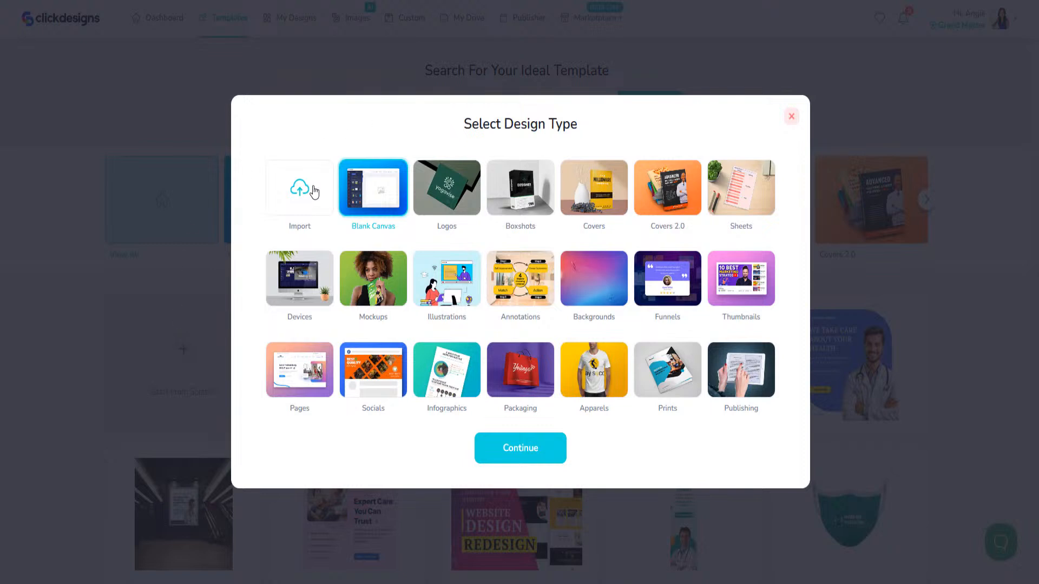
{"action": "left_click", "coordinate": [538, 452]}
{"action": "left_click", "coordinate": [193, 357]}
{"action": "left_click", "coordinate": [519, 279]}
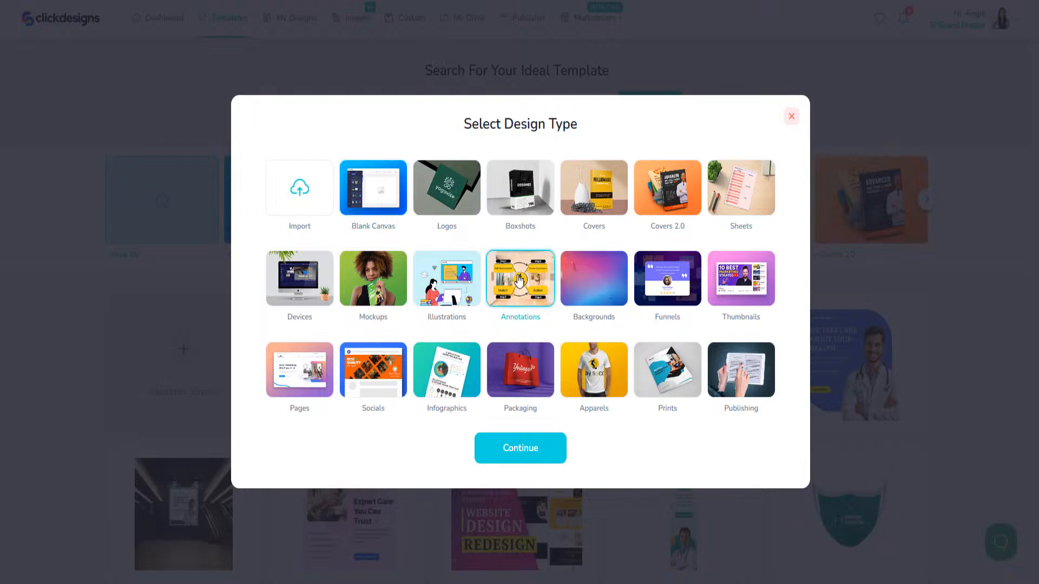
{"action": "left_click", "coordinate": [527, 459]}
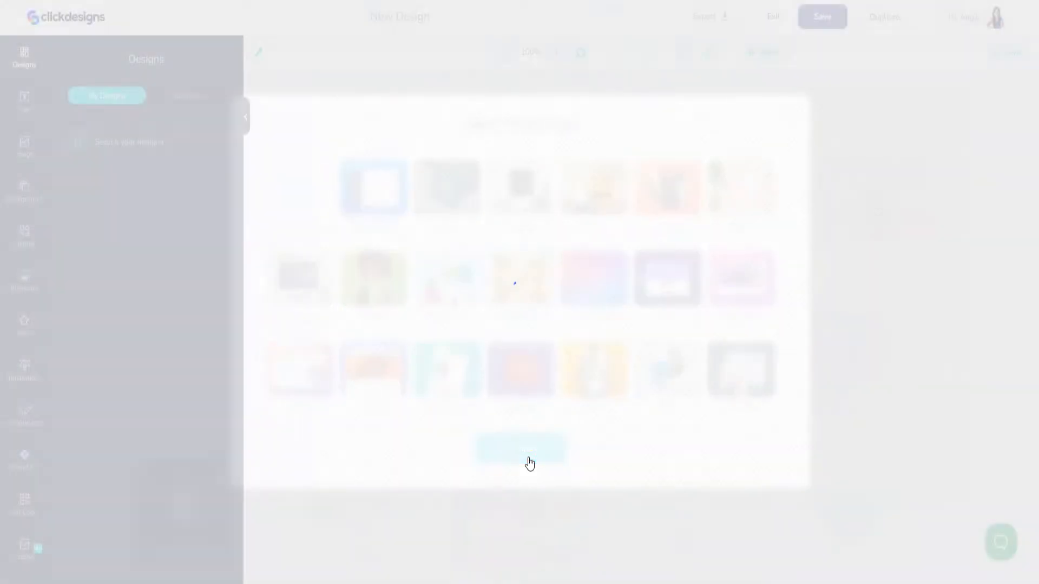
- Resize the canvas to a width of 1000 and a height of 1000
{"action": "left_click", "coordinate": [774, 58]}
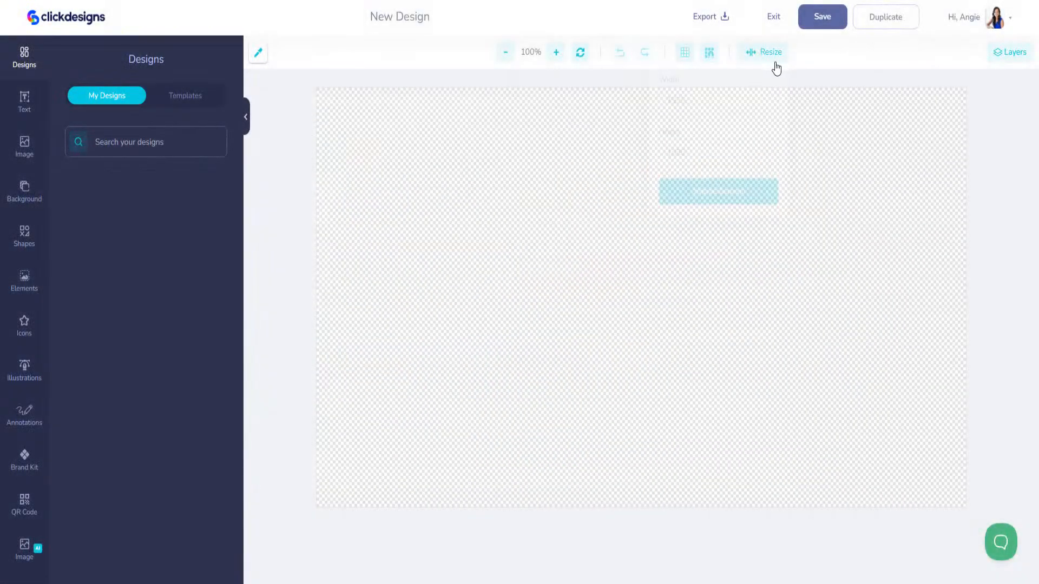
{"action": "left_click_drag", "start_coordinate": [690, 105], "coordinate": [658, 103]}
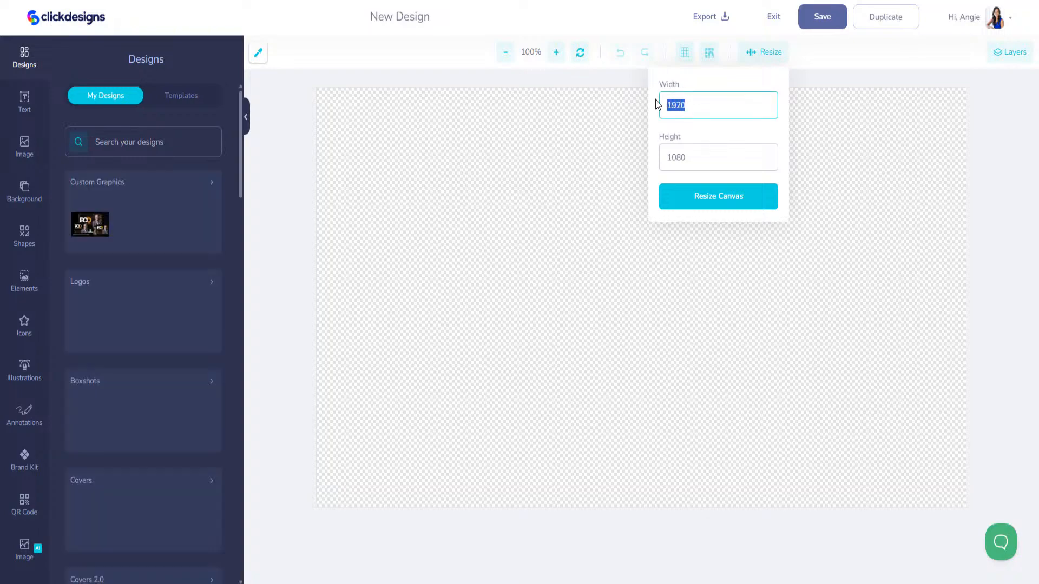
{"action": "type", "text": "1080"}
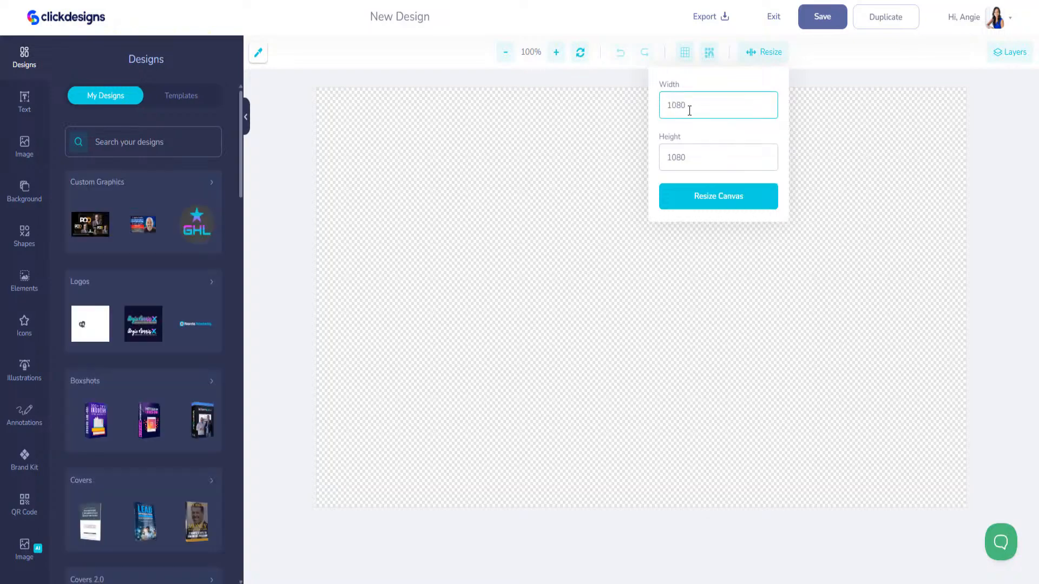
{"action": "type", "text": "00"}
{"action": "left_click_drag", "start_coordinate": [686, 157], "coordinate": [676, 157]}
{"action": "type", "text": "00"}
{"action": "left_click", "coordinate": [701, 192]}
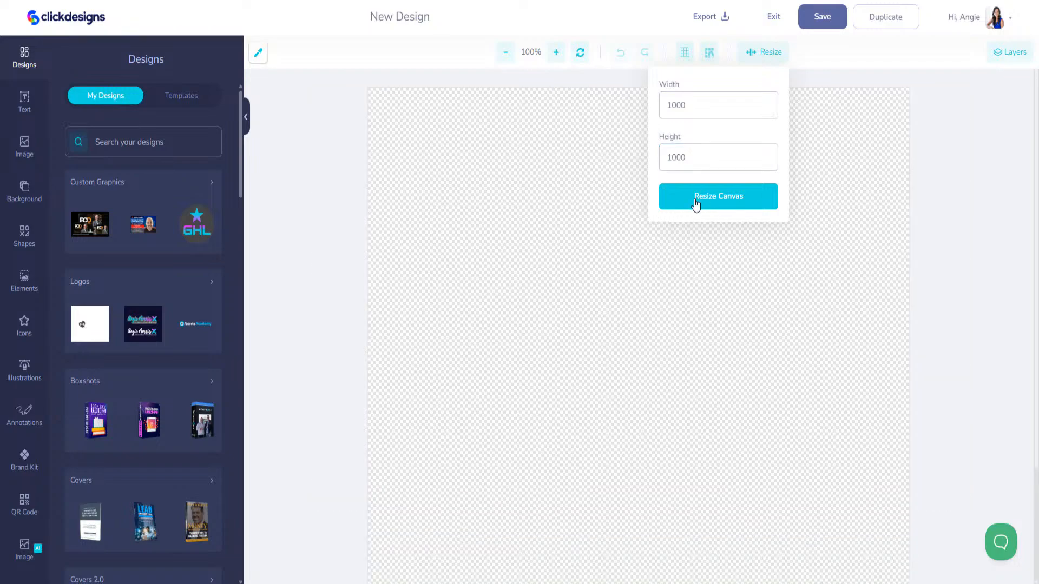
- Fill the canvas background with the solid blue-grey colour #90A4AE
{"action": "left_click", "coordinate": [621, 120]}
{"action": "left_click", "coordinate": [505, 52]}
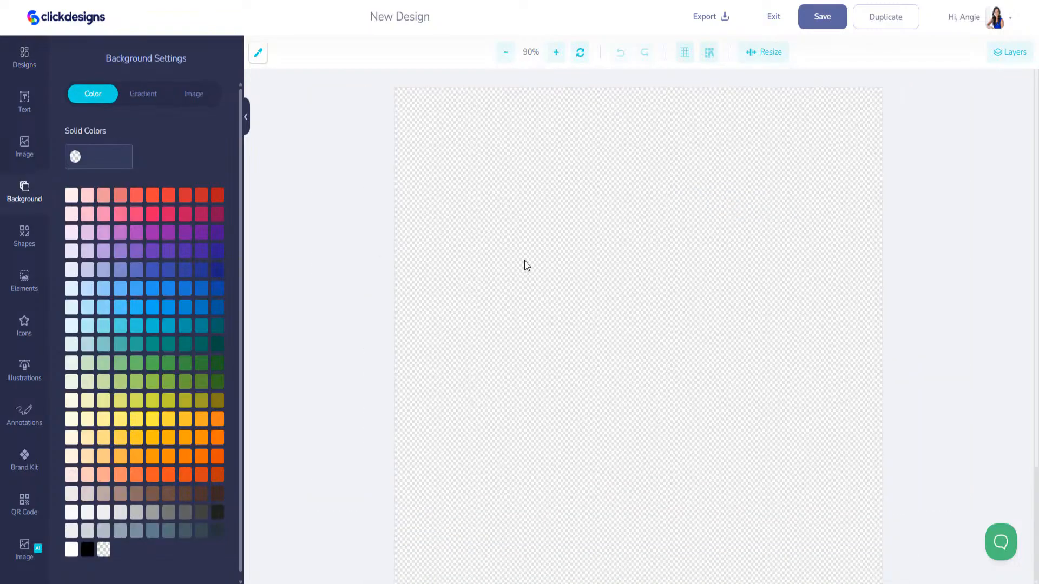
{"action": "left_click", "coordinate": [505, 52]}
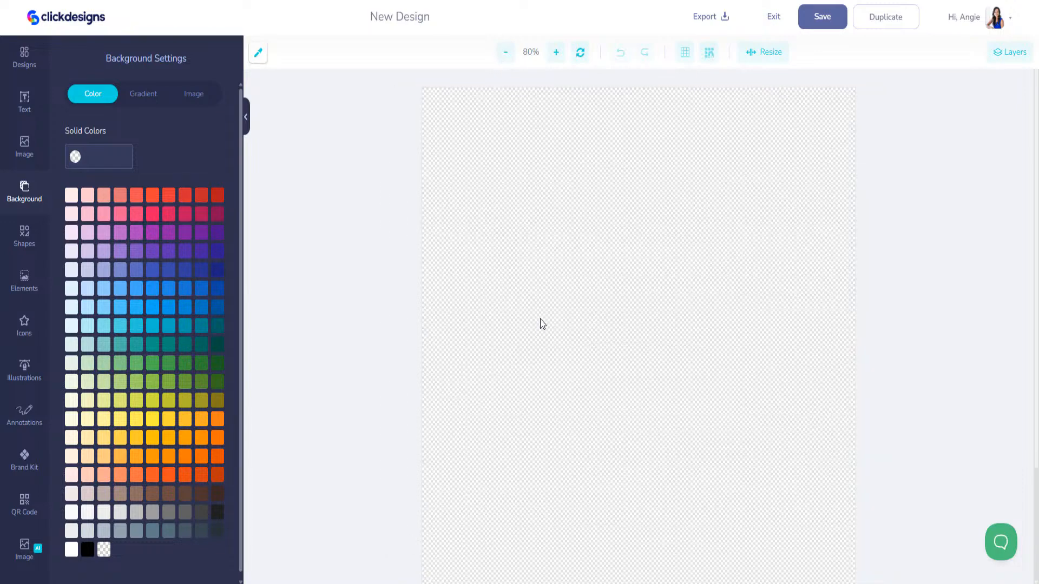
{"action": "scroll", "coordinate": [539, 324], "scroll_direction": "down", "scroll_amount": 1}
{"action": "scroll", "coordinate": [540, 324], "scroll_direction": "up", "scroll_amount": 3}
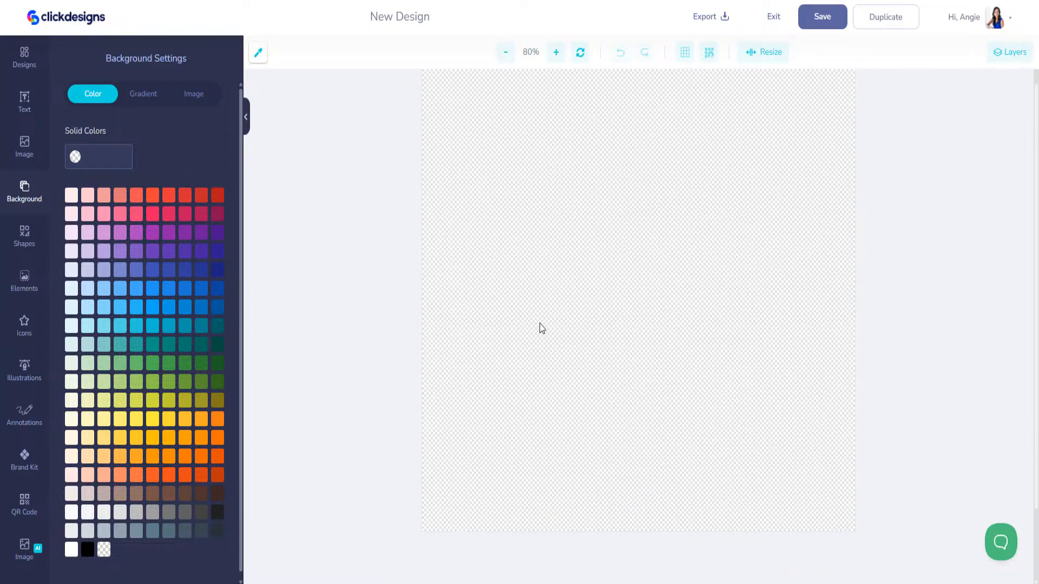
{"action": "scroll", "coordinate": [539, 321], "scroll_direction": "up", "scroll_amount": 1}
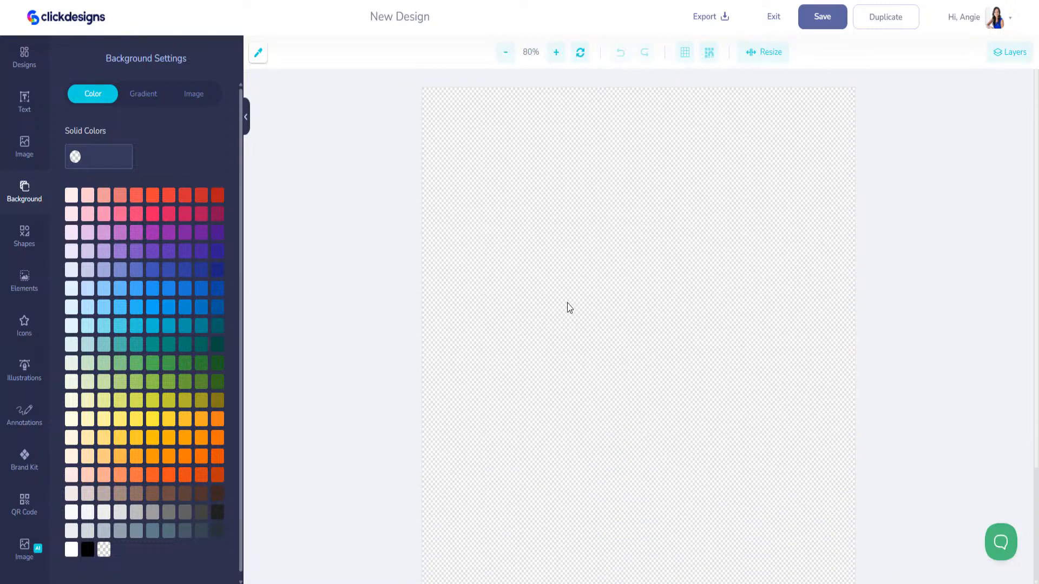
{"action": "scroll", "coordinate": [981, 406], "scroll_direction": "down", "scroll_amount": 2}
{"action": "left_click", "coordinate": [120, 530]}
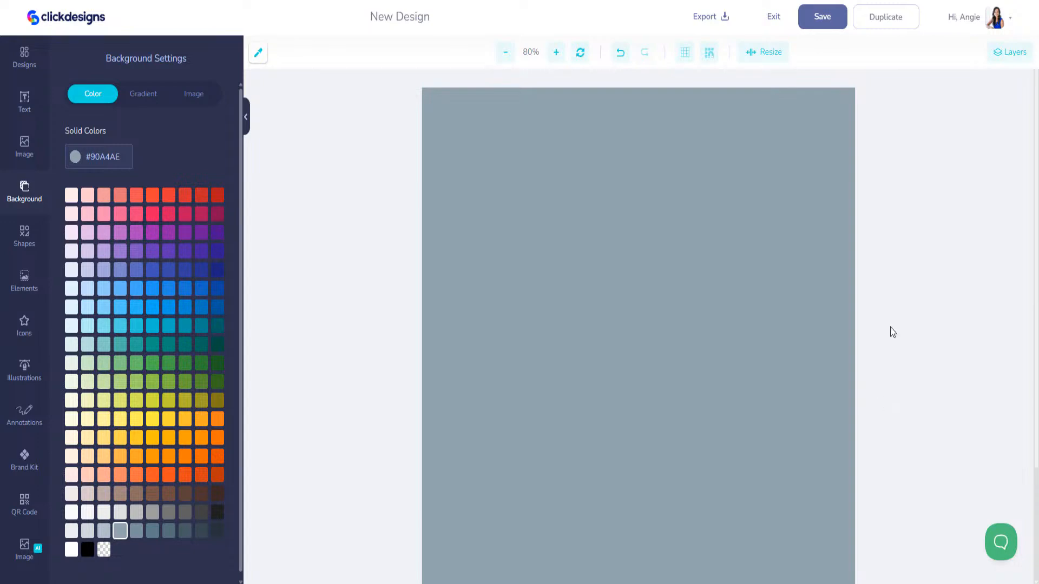
- Change the Image AI prompt to "robot sillouett", replacing the word "diagram"
{"action": "left_click", "coordinate": [505, 52]}
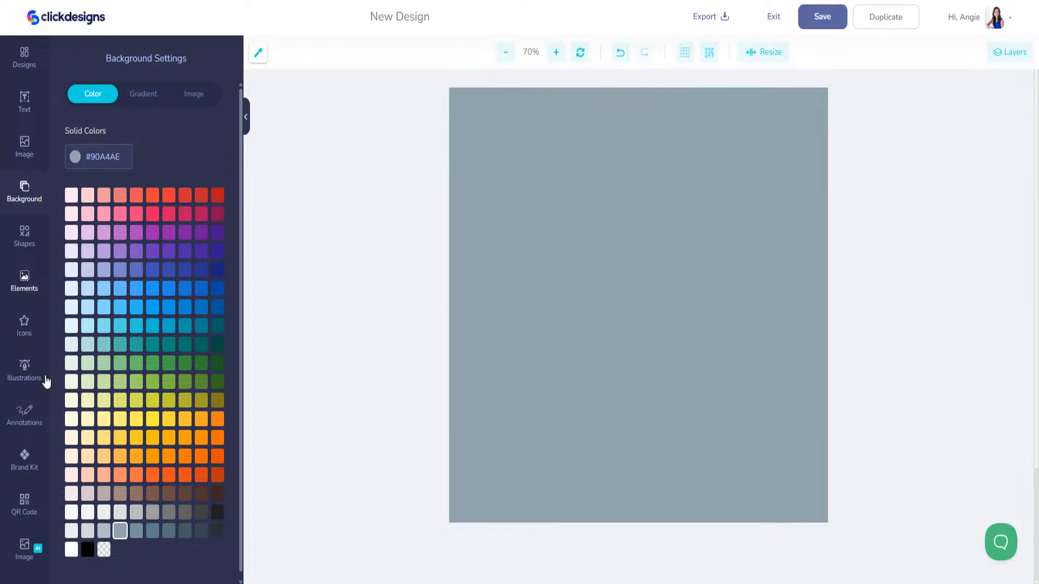
{"action": "left_click", "coordinate": [24, 552]}
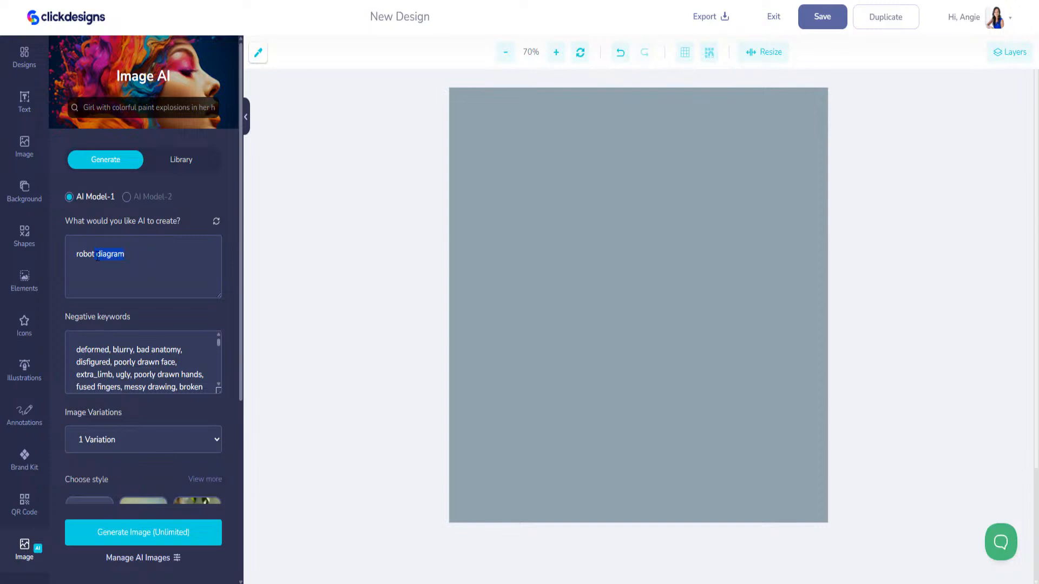
{"action": "type", "text": "sillouie"}
{"action": "key", "text": "BackSpace"}
{"action": "key", "text": "BackSpace"}
{"action": "type", "text": "ett"}
- Set the AI image generation to 4 variations in the Line Art style
{"action": "scroll", "coordinate": [144, 320], "scroll_direction": "down", "scroll_amount": 5}
{"action": "left_click", "coordinate": [189, 192]}
{"action": "left_click", "coordinate": [135, 190]}
{"action": "left_click", "coordinate": [135, 190]}
{"action": "left_click", "coordinate": [99, 265]}
{"action": "left_click", "coordinate": [196, 274]}
{"action": "left_click", "coordinate": [200, 362]}
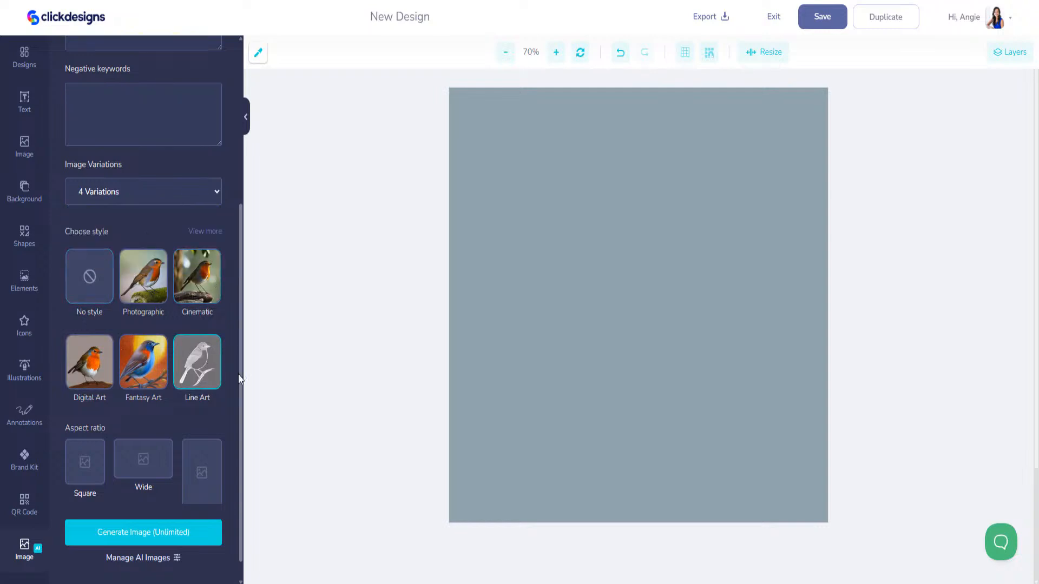
- Generate the AI robot images and add the first preview to the canvas
{"action": "left_click", "coordinate": [137, 534]}
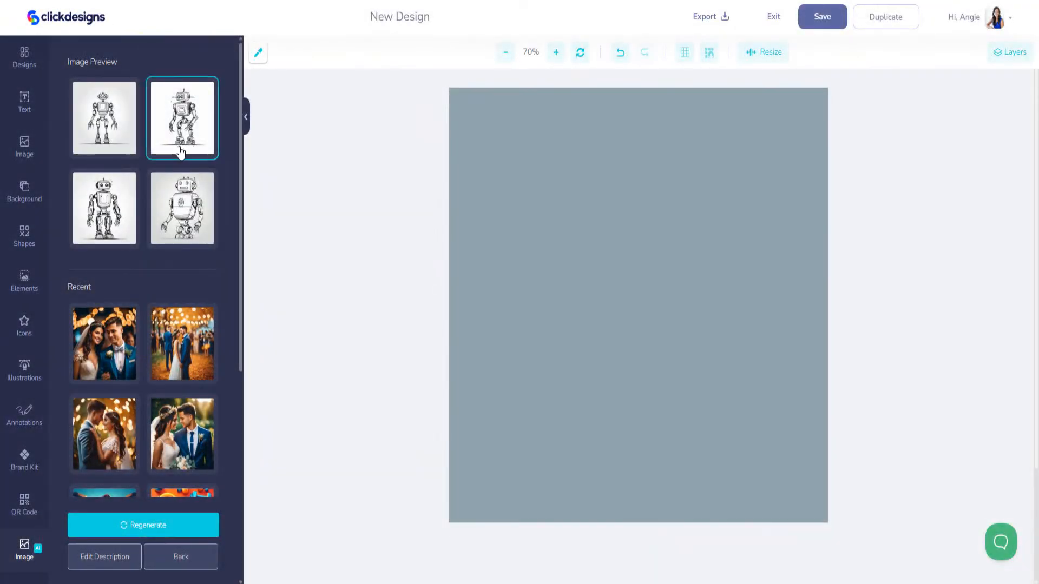
{"action": "left_click", "coordinate": [114, 125]}
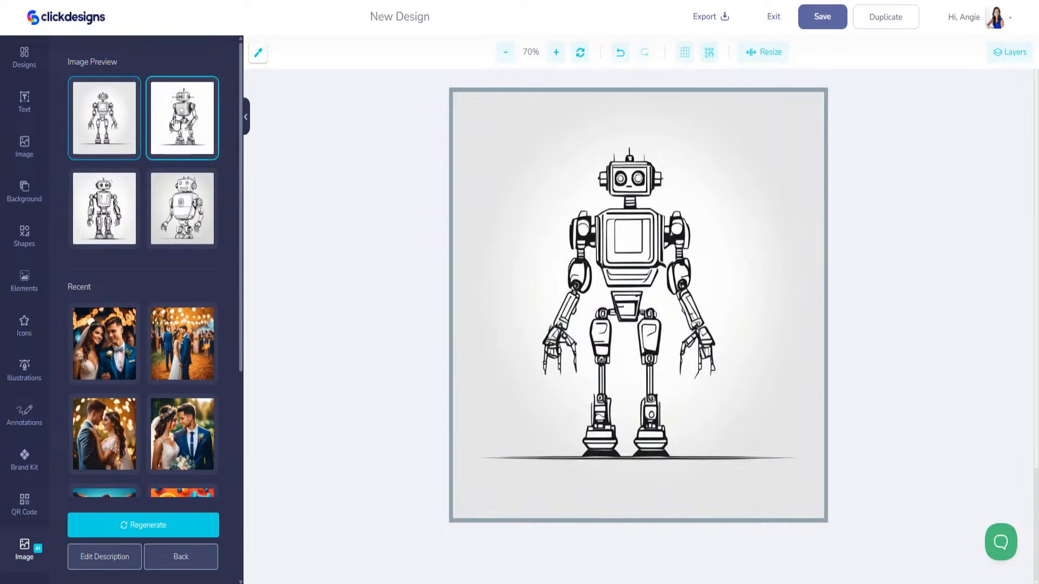
- Add the second, third and fourth generated robot previews to the canvas
{"action": "left_click", "coordinate": [209, 149]}
{"action": "left_click", "coordinate": [114, 203]}
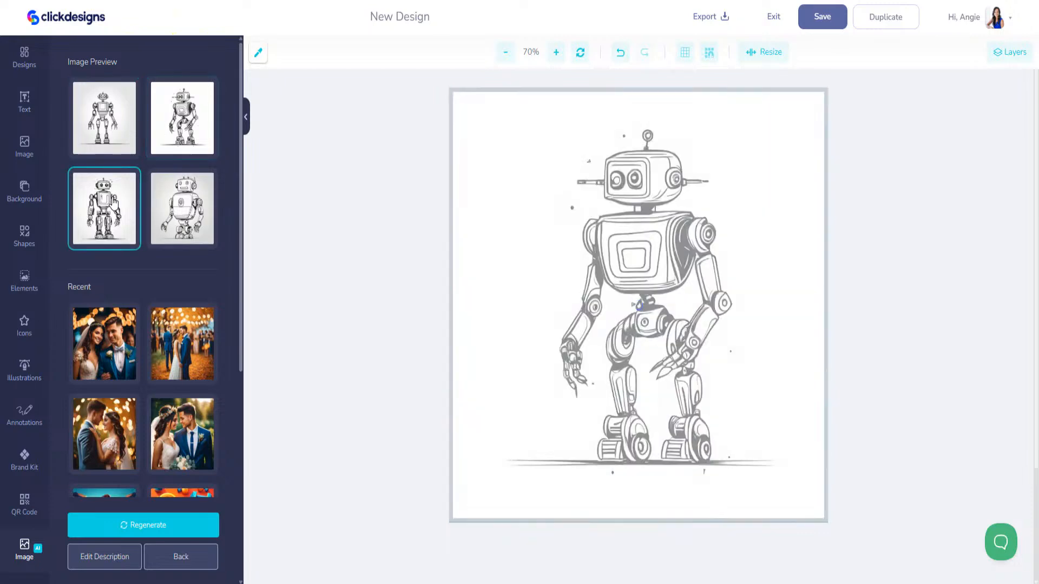
{"action": "left_click", "coordinate": [178, 221]}
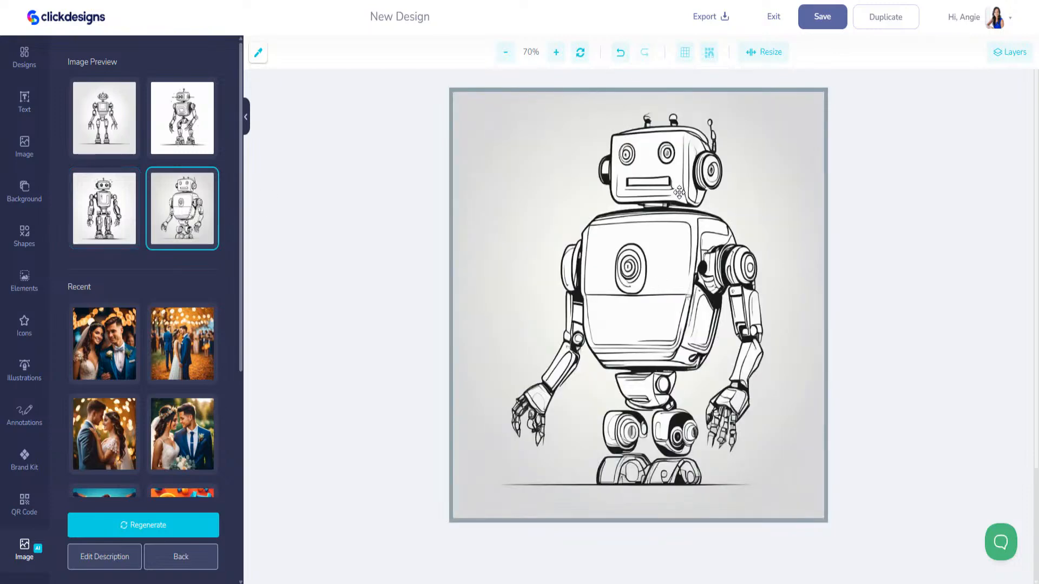
- Delete the first, second and fourth robot images, keeping only the third and moving it back over the canvas
{"action": "left_click", "coordinate": [655, 230]}
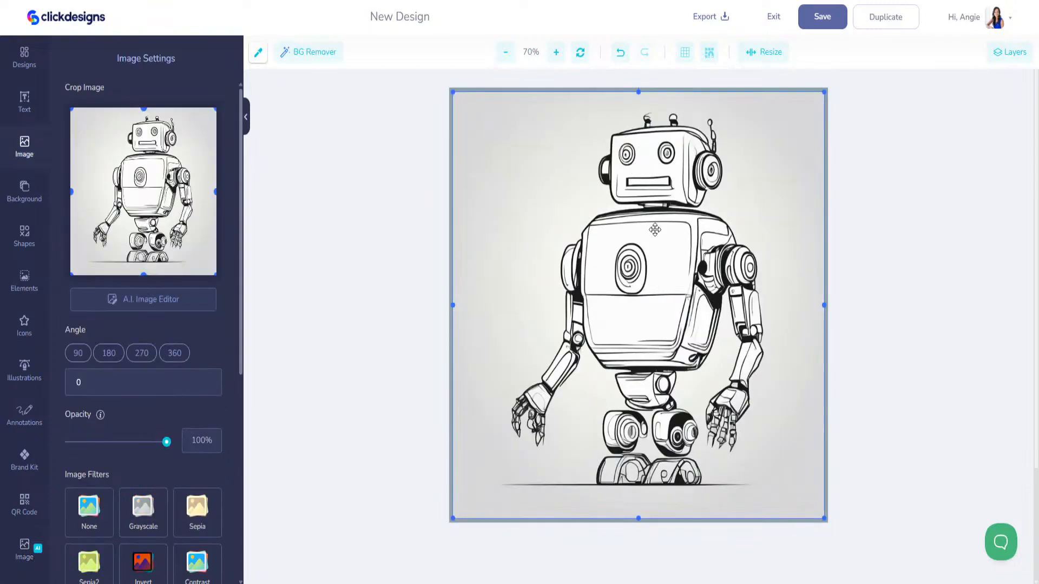
{"action": "key", "text": "Delete"}
{"action": "left_click_drag", "start_coordinate": [643, 215], "coordinate": [669, 334]}
{"action": "left_click", "coordinate": [643, 171]}
{"action": "key", "text": "Delete"}
{"action": "left_click", "coordinate": [633, 133]}
{"action": "key", "text": "Delete"}
{"action": "left_click_drag", "start_coordinate": [663, 264], "coordinate": [635, 186]}
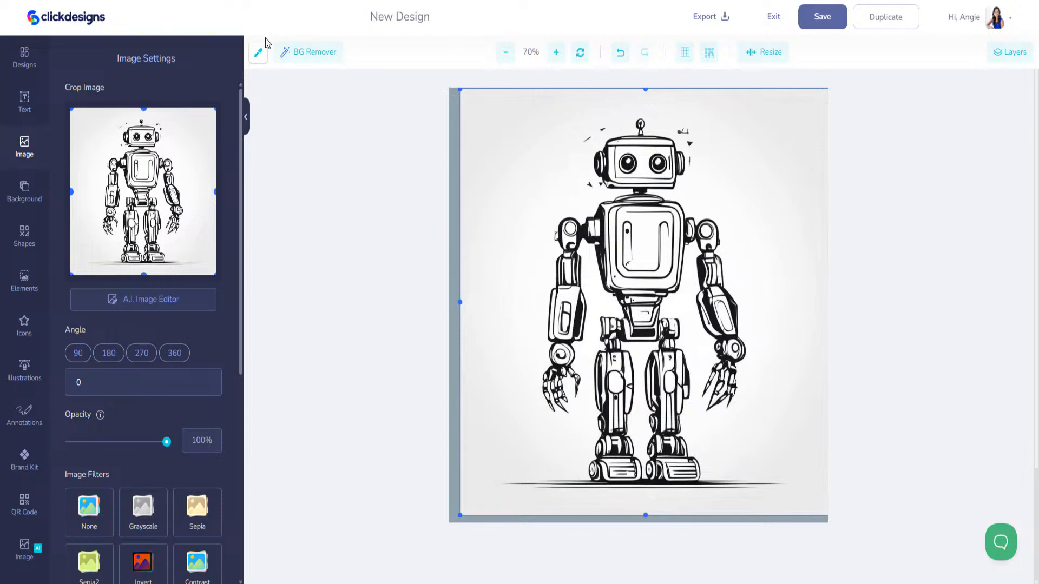
- Remove the background from the robot image and reposition the robot near the centre of the canvas
{"action": "left_click", "coordinate": [316, 61]}
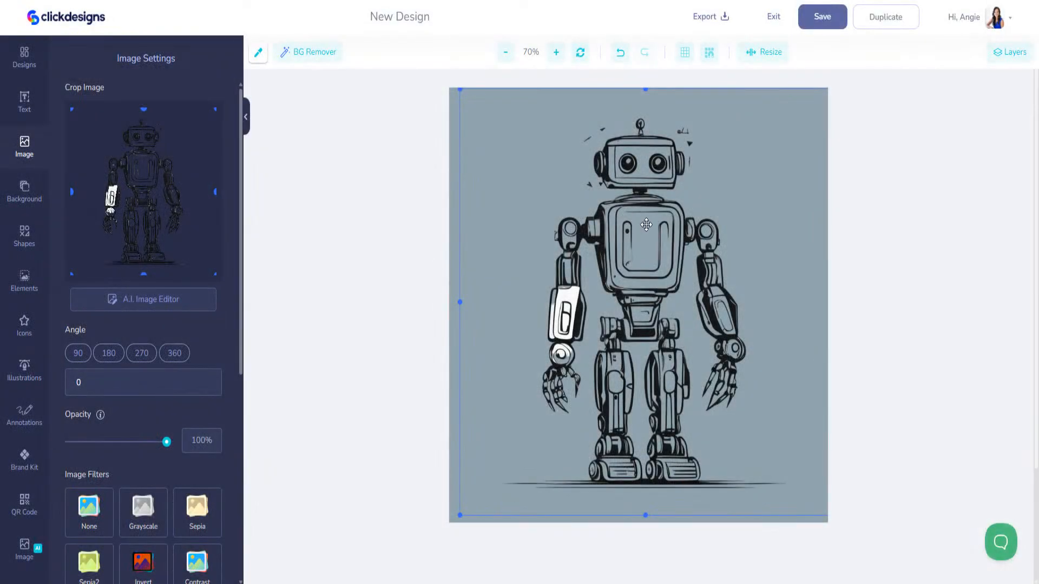
{"action": "left_click_drag", "start_coordinate": [646, 225], "coordinate": [614, 315]}
{"action": "left_click", "coordinate": [458, 129]}
{"action": "left_click_drag", "start_coordinate": [667, 313], "coordinate": [660, 270]}
{"action": "left_click_drag", "start_coordinate": [621, 178], "coordinate": [650, 197]}
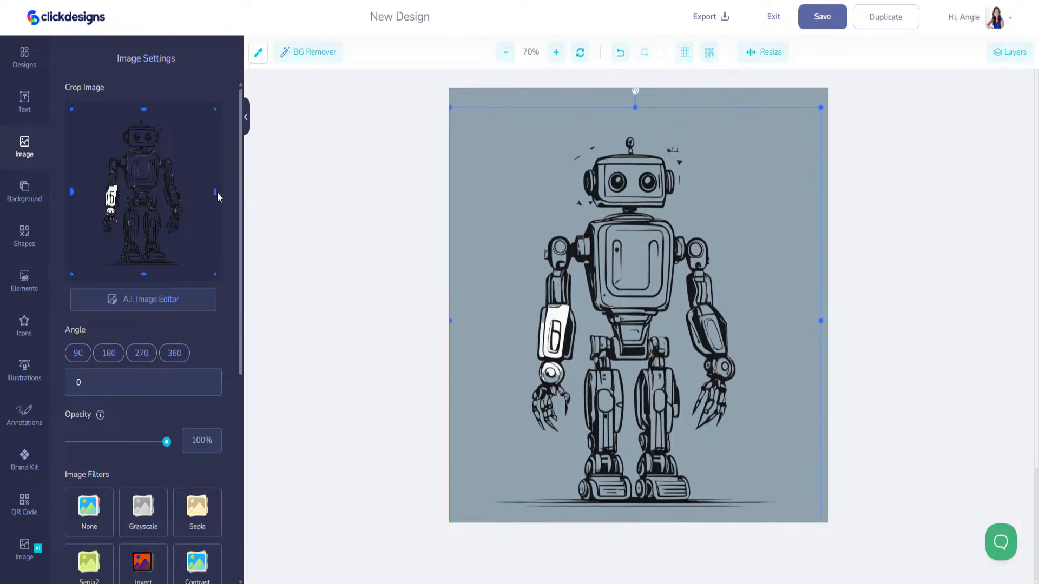
- Crop the robot image to its head and torso, and scale it down near the centre of the canvas
{"action": "left_click_drag", "start_coordinate": [143, 274], "coordinate": [151, 182]}
{"action": "left_click_drag", "start_coordinate": [71, 143], "coordinate": [118, 144]}
{"action": "left_click_drag", "start_coordinate": [214, 144], "coordinate": [142, 115]}
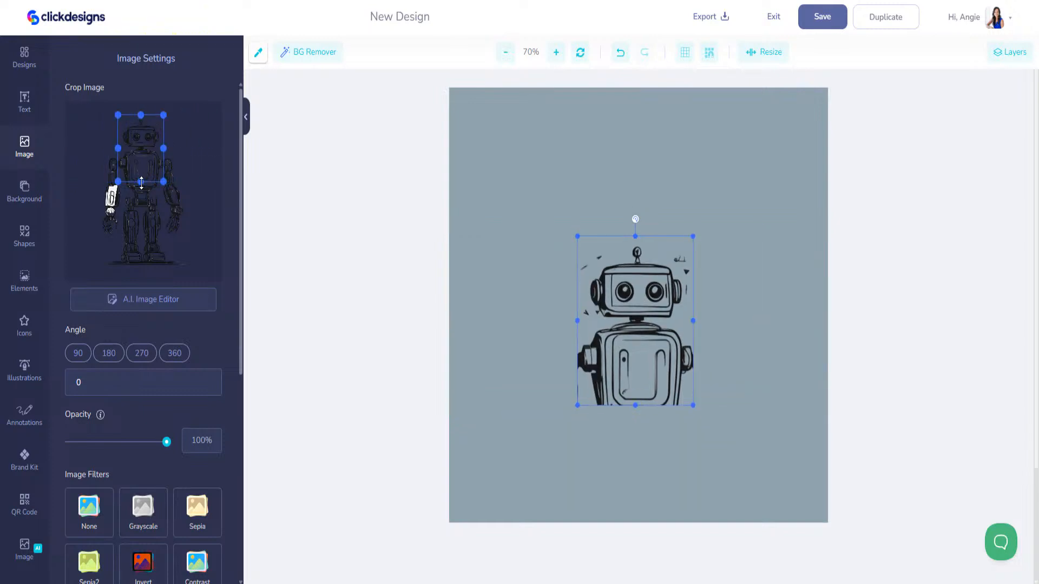
{"action": "left_click_drag", "start_coordinate": [141, 183], "coordinate": [141, 187]}
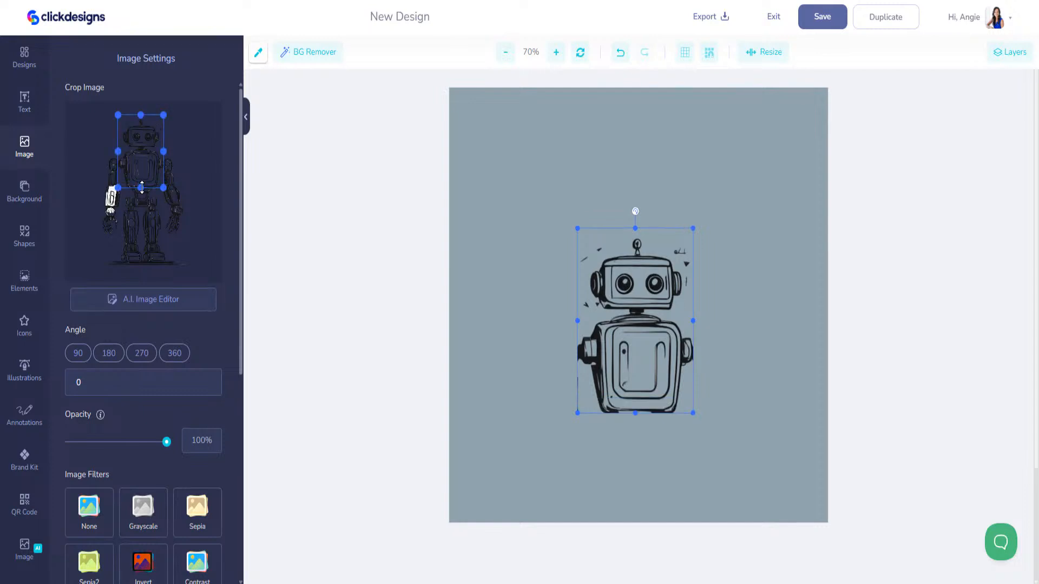
{"action": "left_click_drag", "start_coordinate": [118, 152], "coordinate": [120, 153]}
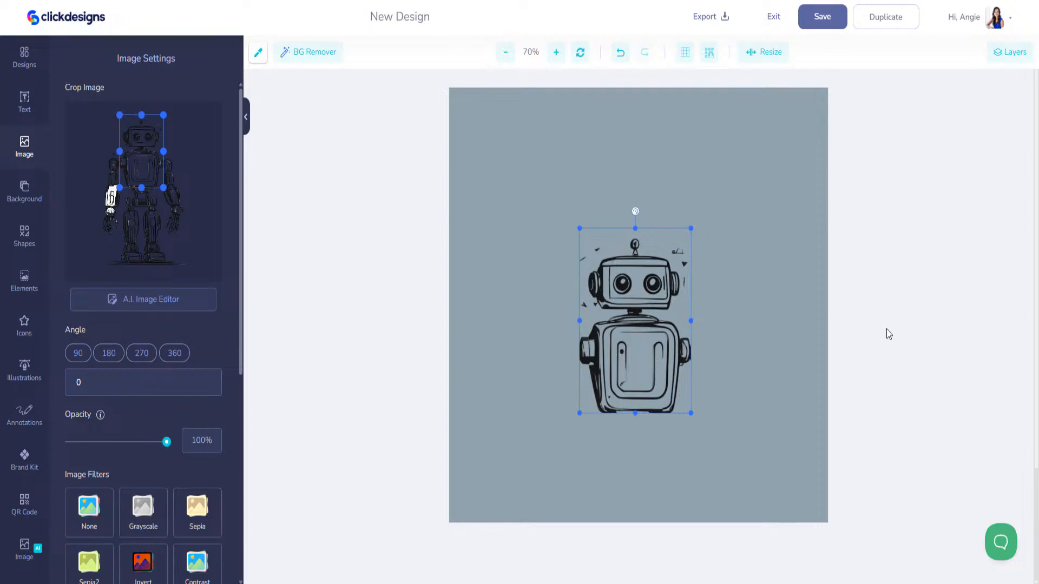
{"action": "left_click_drag", "start_coordinate": [685, 230], "coordinate": [649, 254]}
{"action": "left_click_drag", "start_coordinate": [631, 295], "coordinate": [650, 279]}
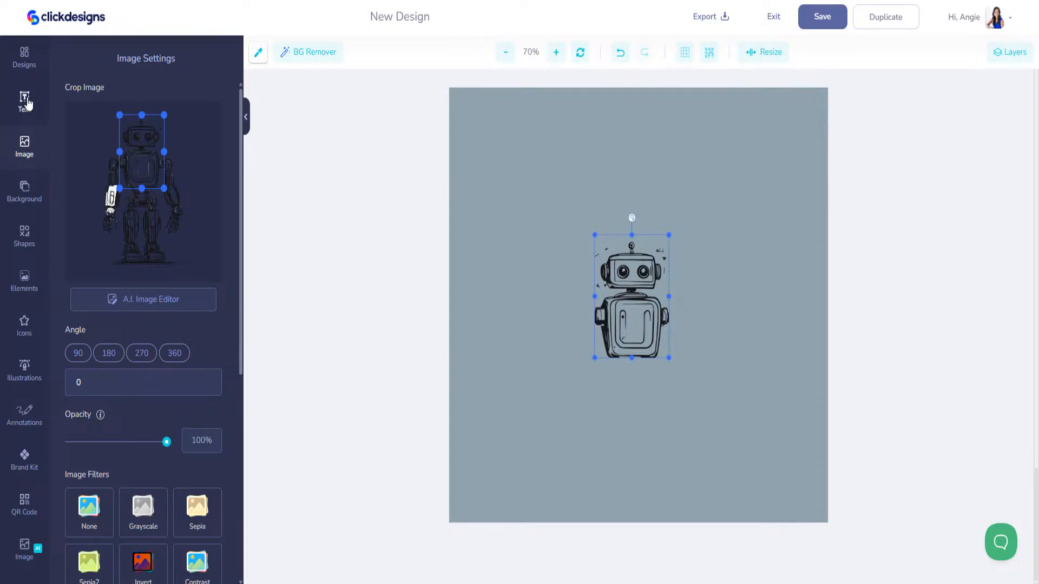
- Add a basic circle shape, place it above the robot and enlarge it to about the robot's width
{"action": "left_click", "coordinate": [24, 236]}
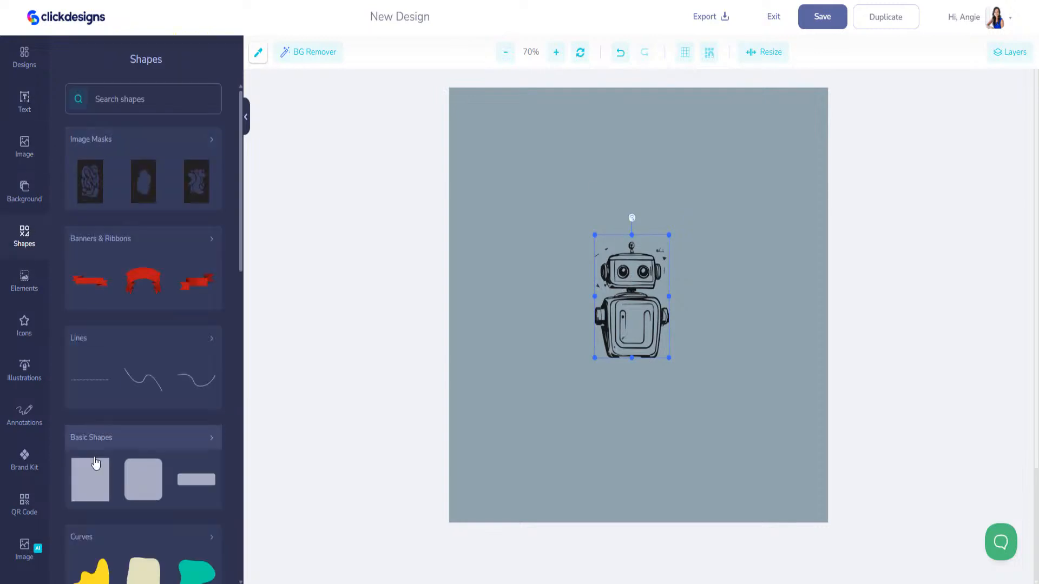
{"action": "left_click", "coordinate": [212, 439]}
{"action": "left_click", "coordinate": [89, 227]}
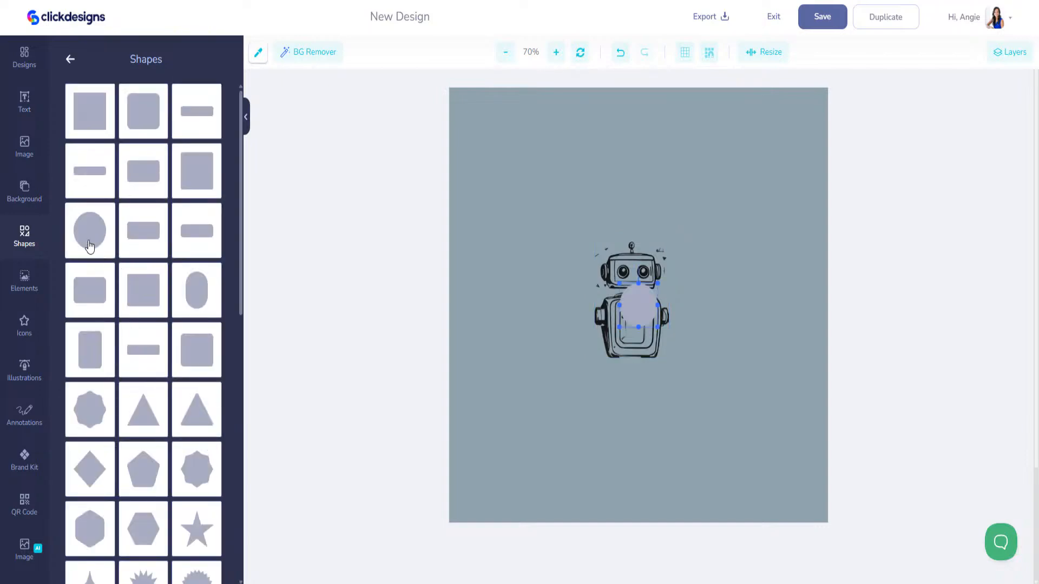
{"action": "left_click_drag", "start_coordinate": [636, 300], "coordinate": [672, 236]}
{"action": "left_click_drag", "start_coordinate": [647, 203], "coordinate": [641, 188]}
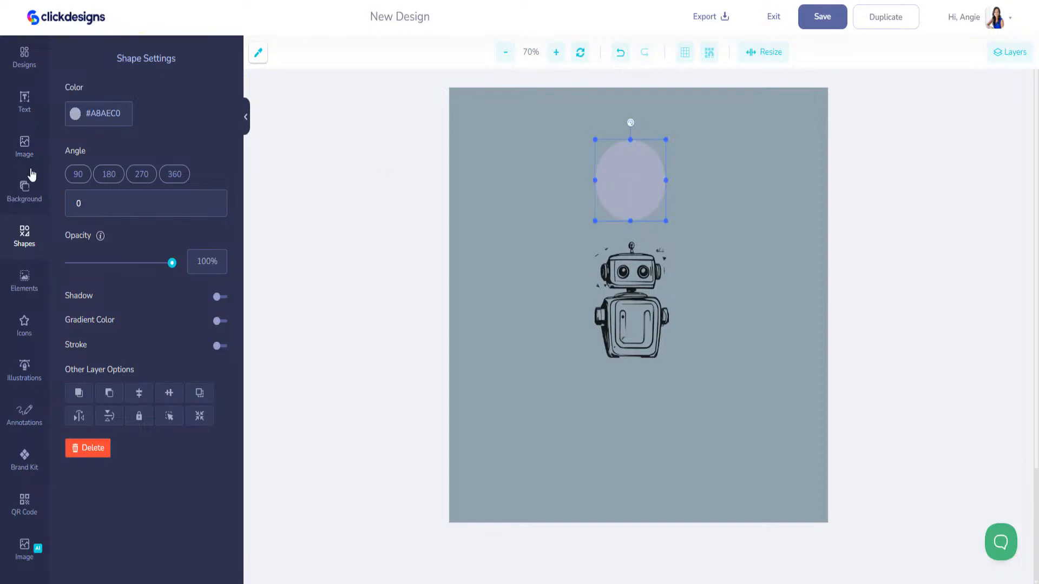
- Apply a linear gradient to the circle with #12D6DF as the first colour and #F70FFF as the second
{"action": "left_click", "coordinate": [24, 145]}
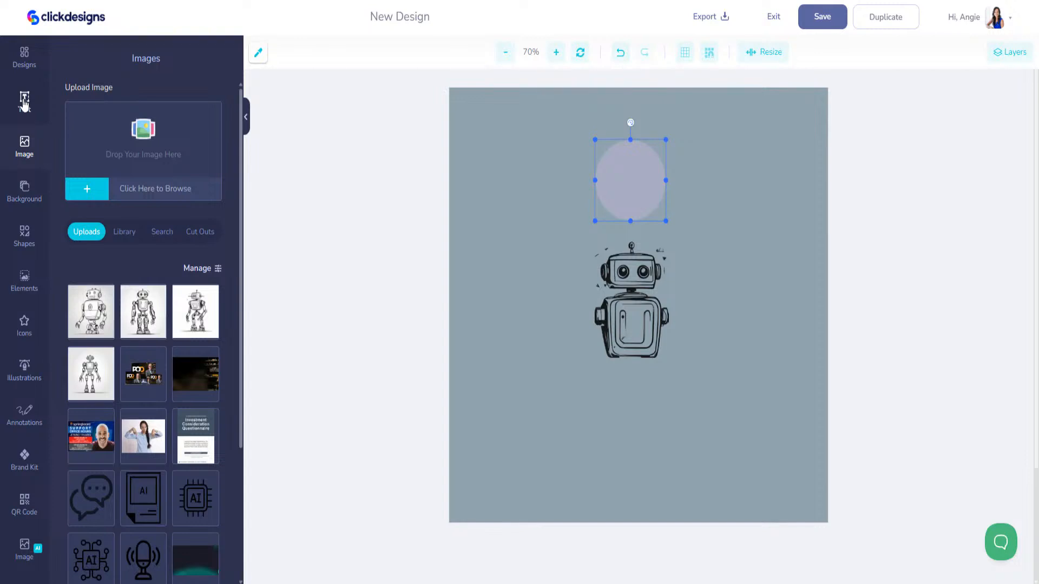
{"action": "left_click", "coordinate": [631, 175]}
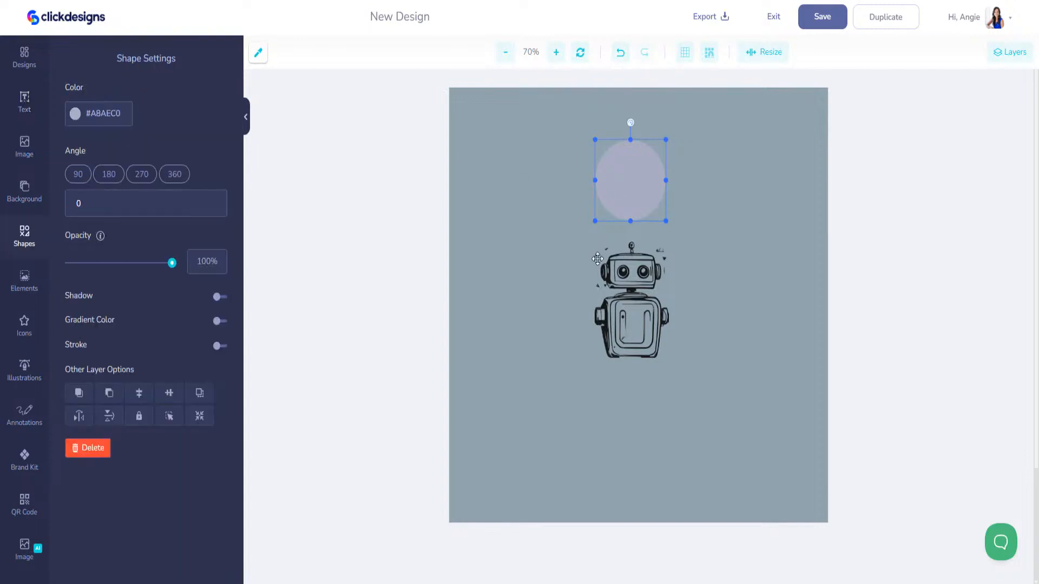
{"action": "left_click", "coordinate": [223, 323]}
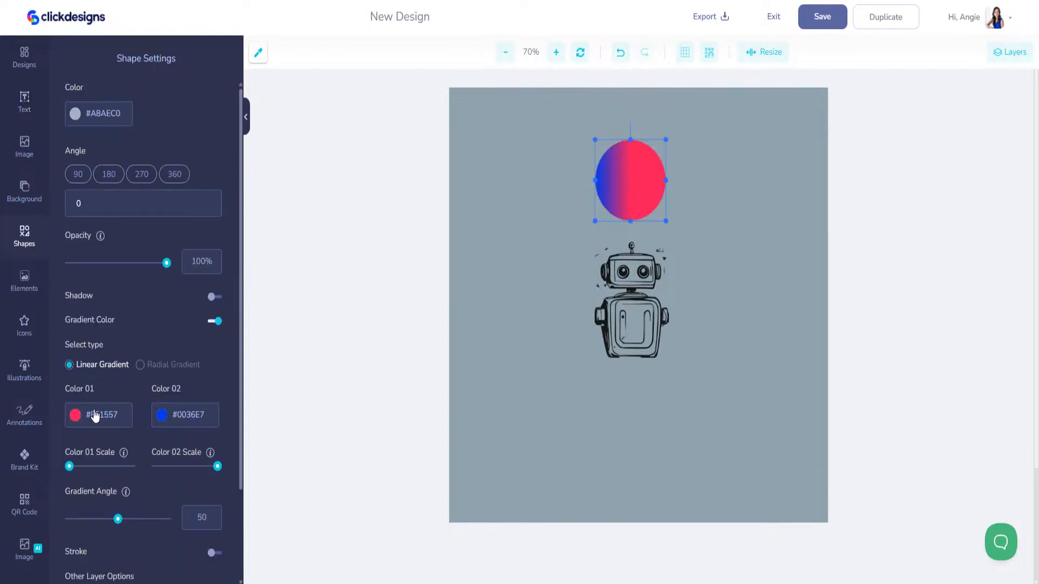
{"action": "left_click", "coordinate": [89, 420]}
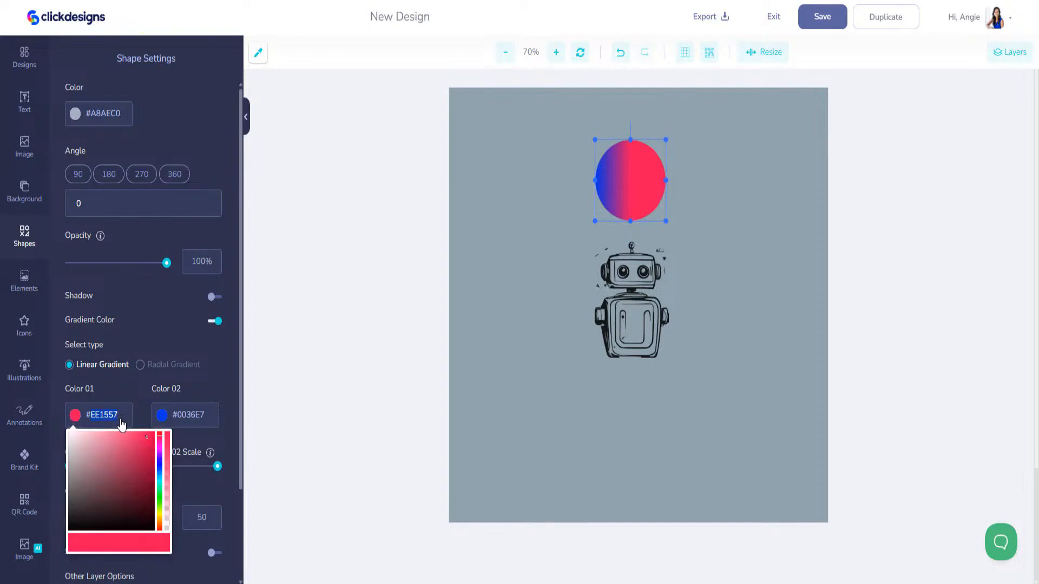
{"action": "type", "text": "#12D6DF"}
{"action": "left_click", "coordinate": [185, 422]}
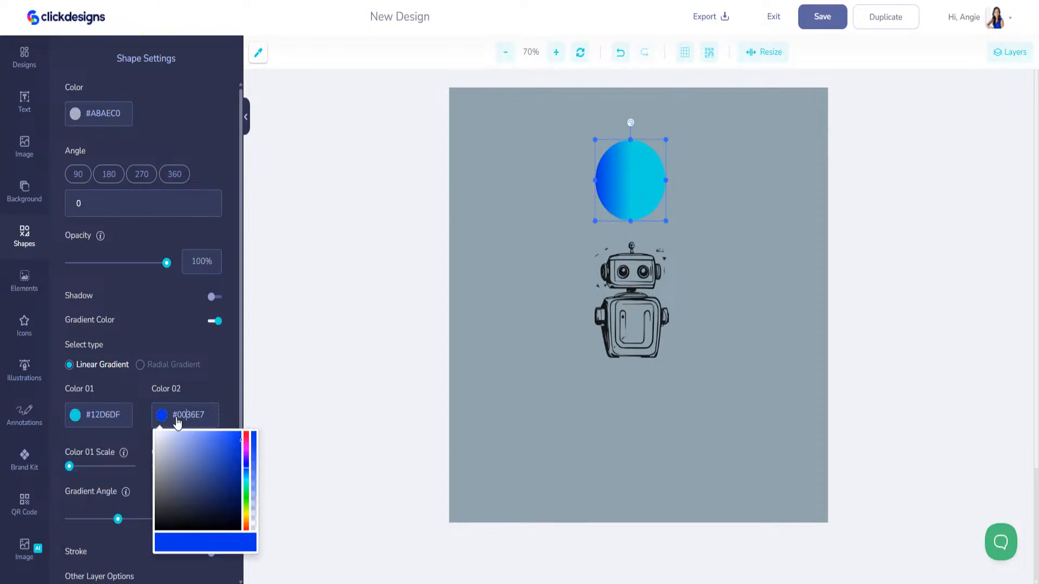
{"action": "type", "text": "#F70FFF"}
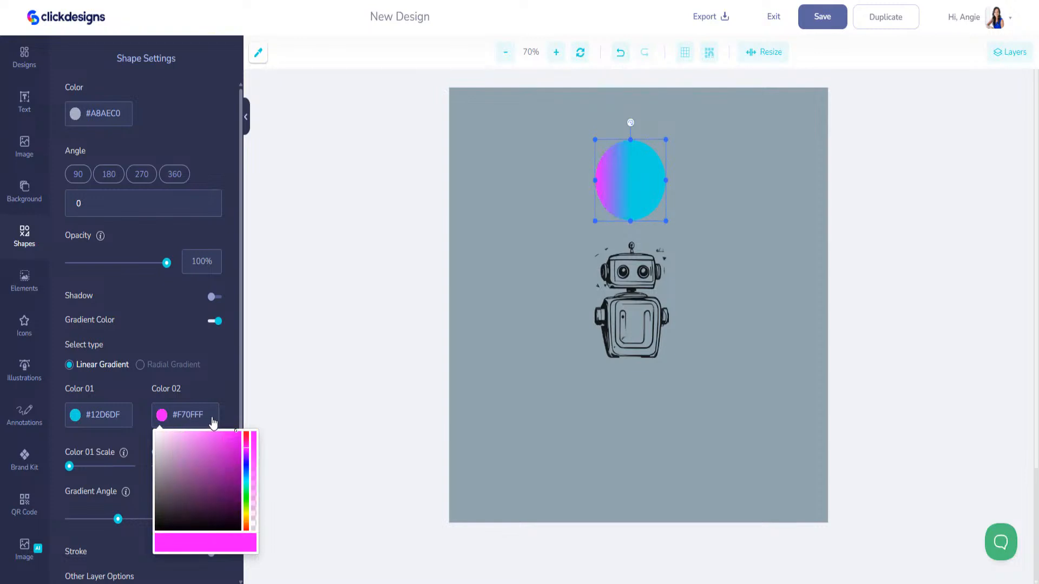
{"action": "left_click", "coordinate": [216, 386]}
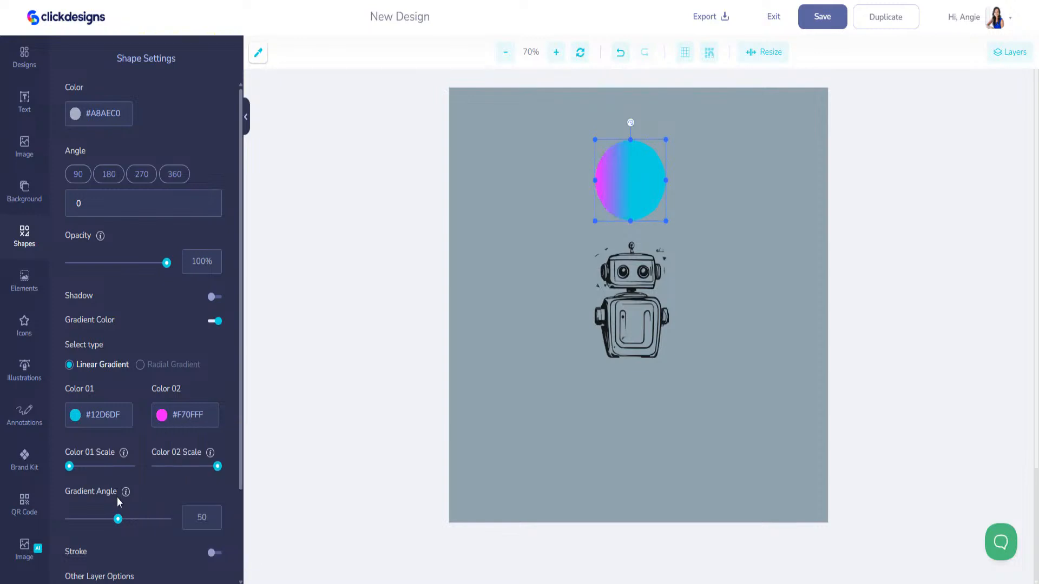
{"action": "mouse_move", "coordinate": [119, 522]}
{"action": "left_mouse_down"}
{"action": "mouse_move", "coordinate": [132, 519]}
{"action": "mouse_move", "coordinate": [121, 519]}
{"action": "left_mouse_up"}
{"action": "left_click", "coordinate": [628, 295]}
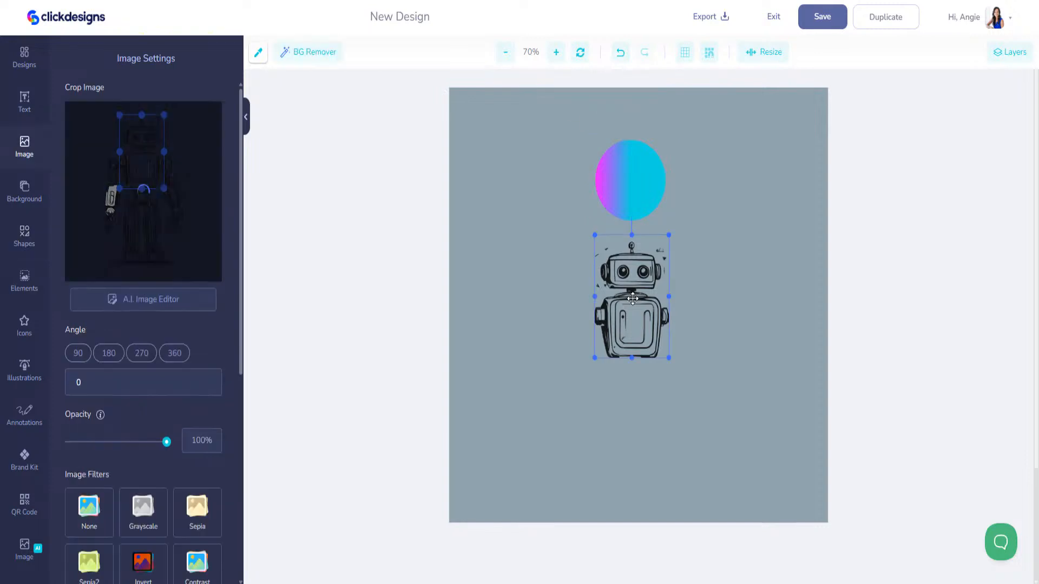
- Add a text layer reading "AI", place it on the gradient circle and colour it white (#FFFFFF)
{"action": "left_click", "coordinate": [25, 106]}
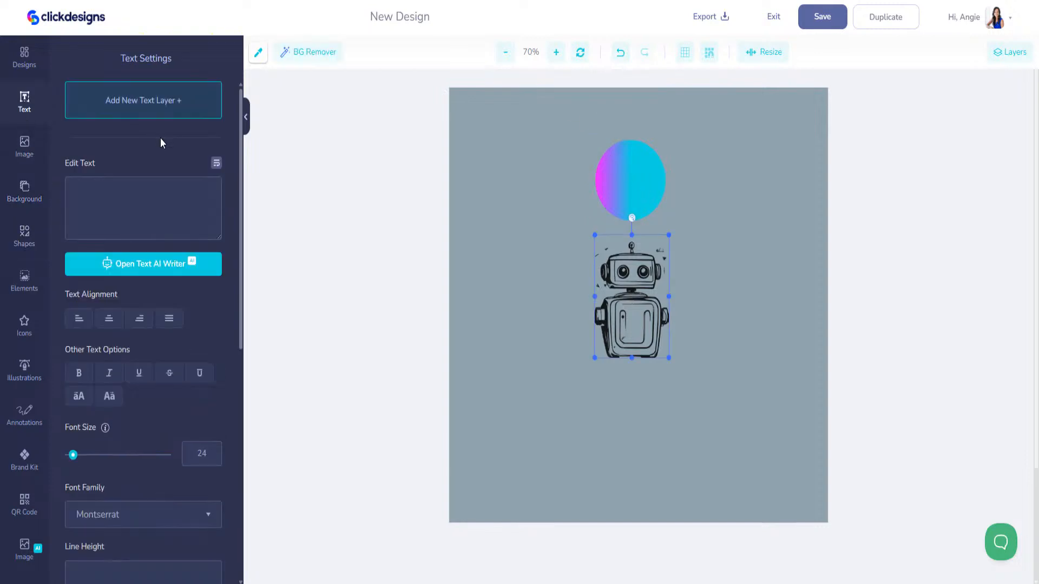
{"action": "left_click", "coordinate": [153, 108]}
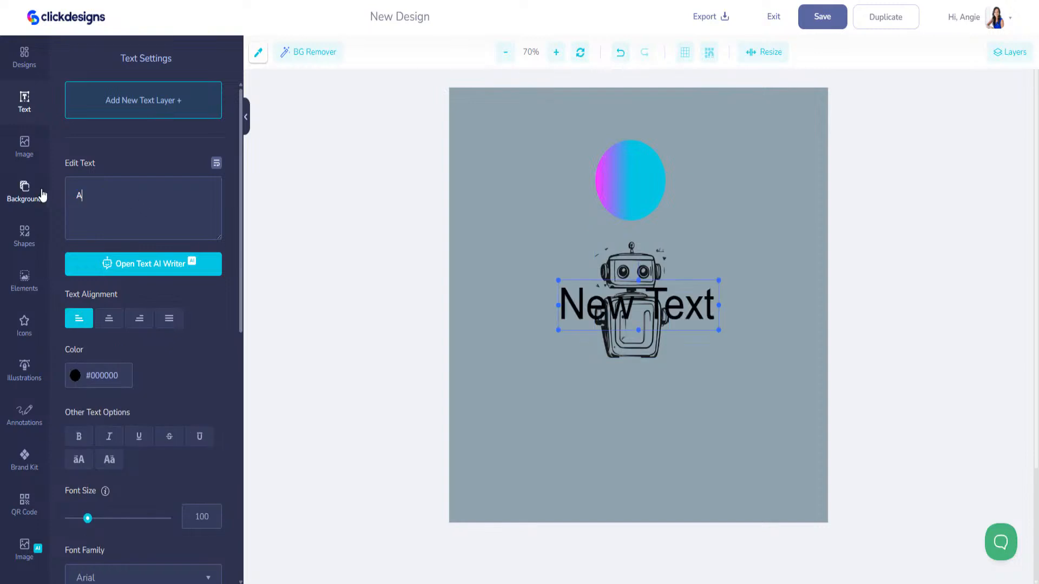
{"action": "type", "text": "AI"}
{"action": "left_click_drag", "start_coordinate": [660, 318], "coordinate": [653, 195]}
{"action": "left_click", "coordinate": [79, 375]}
{"action": "left_click_drag", "start_coordinate": [80, 404], "coordinate": [66, 388]}
{"action": "left_click", "coordinate": [197, 362]}
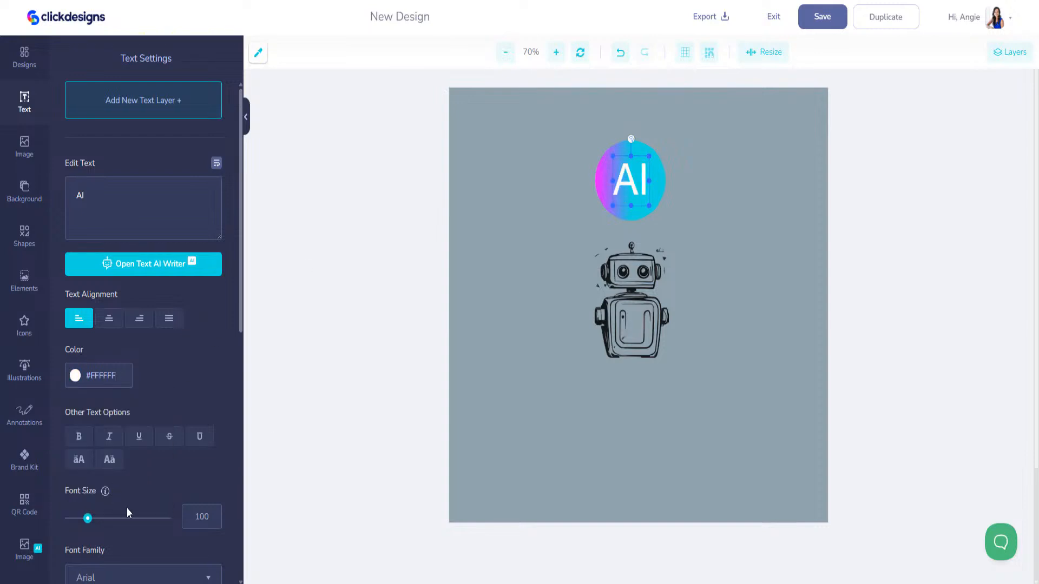
- Set the font family of the "AI" text to Audiowide
{"action": "scroll", "coordinate": [204, 387], "scroll_direction": "down", "scroll_amount": 5}
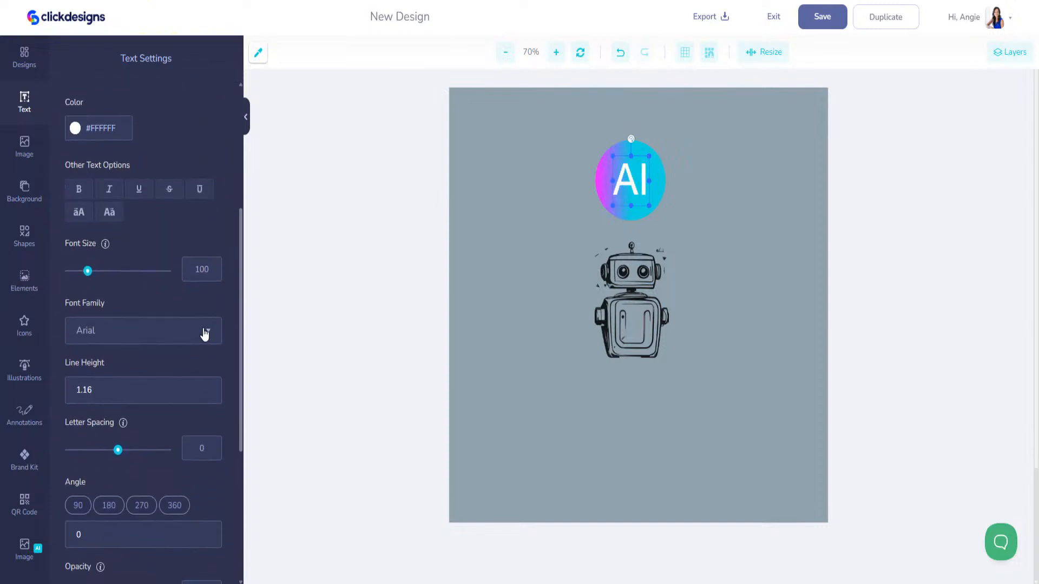
{"action": "left_click", "coordinate": [204, 334]}
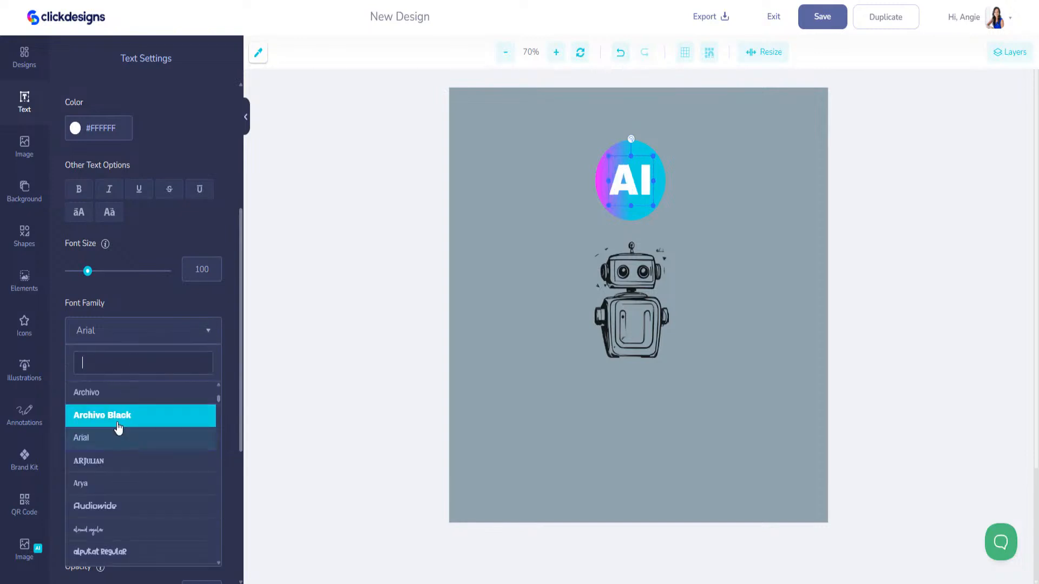
{"action": "left_click", "coordinate": [117, 511]}
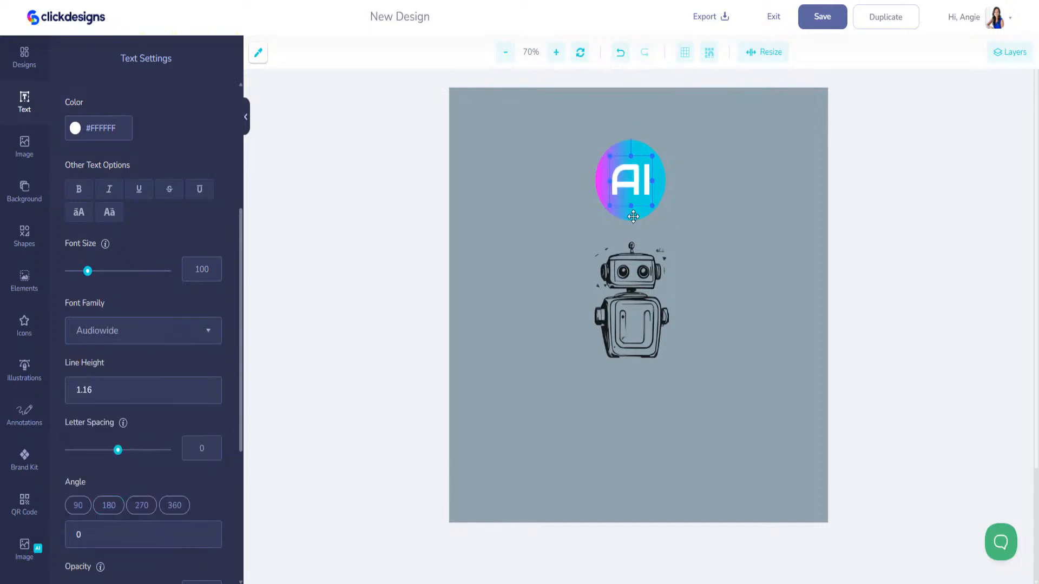
- Enlarge the "AI" text to a font size of about 133 and scale the robot image up slightly beneath the circle
{"action": "mouse_move", "coordinate": [611, 205]}
{"action": "left_mouse_down"}
{"action": "mouse_move", "coordinate": [586, 208]}
{"action": "mouse_move", "coordinate": [602, 214]}
{"action": "left_mouse_up"}
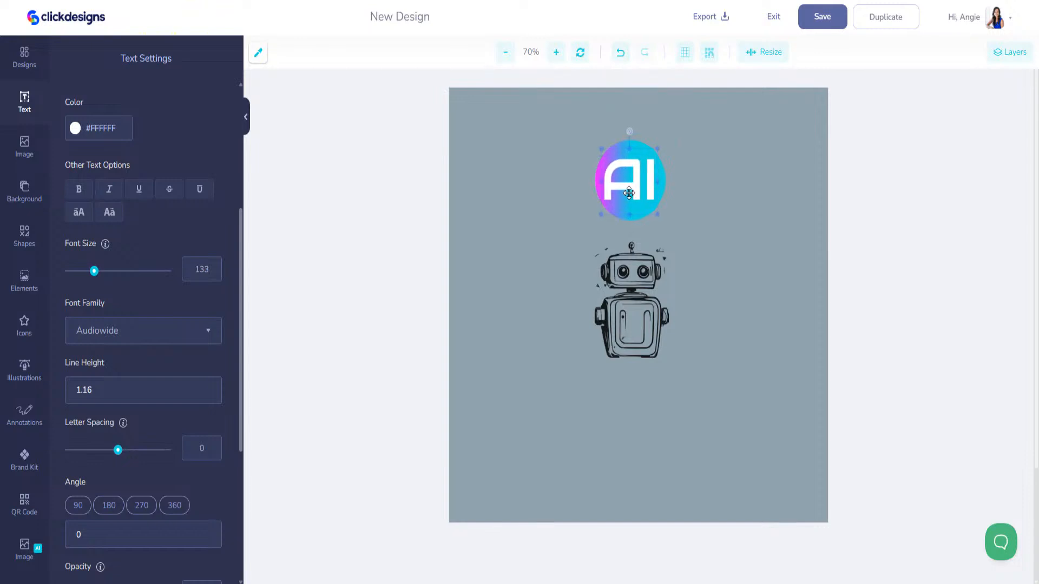
{"action": "left_click", "coordinate": [639, 298]}
{"action": "left_click_drag", "start_coordinate": [668, 234], "coordinate": [674, 221]}
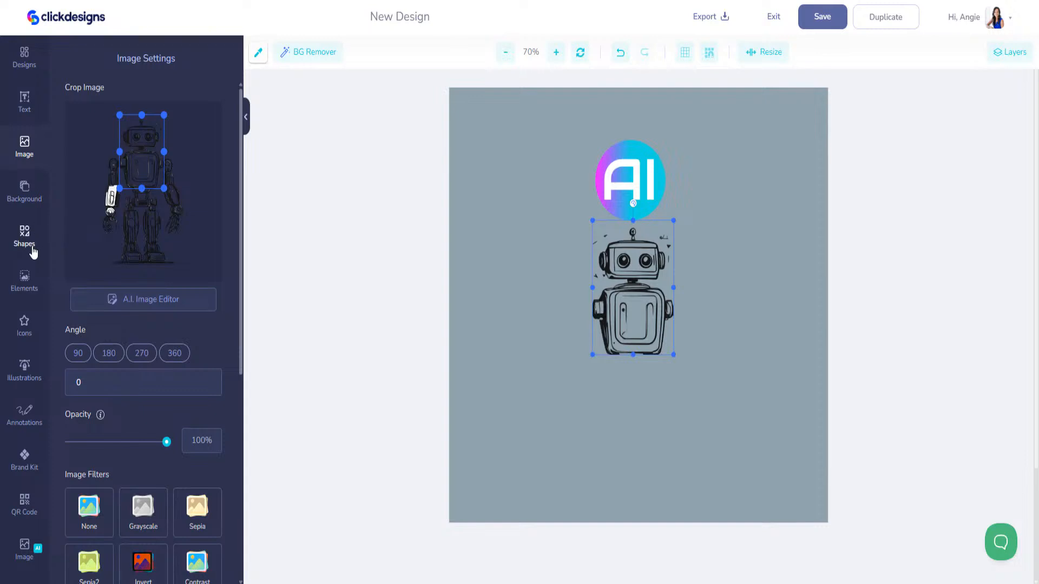
- Search the icon library for "dollar" and add the small solid black banknote icon with a central dollar sign to the canvas
{"action": "left_click", "coordinate": [24, 324]}
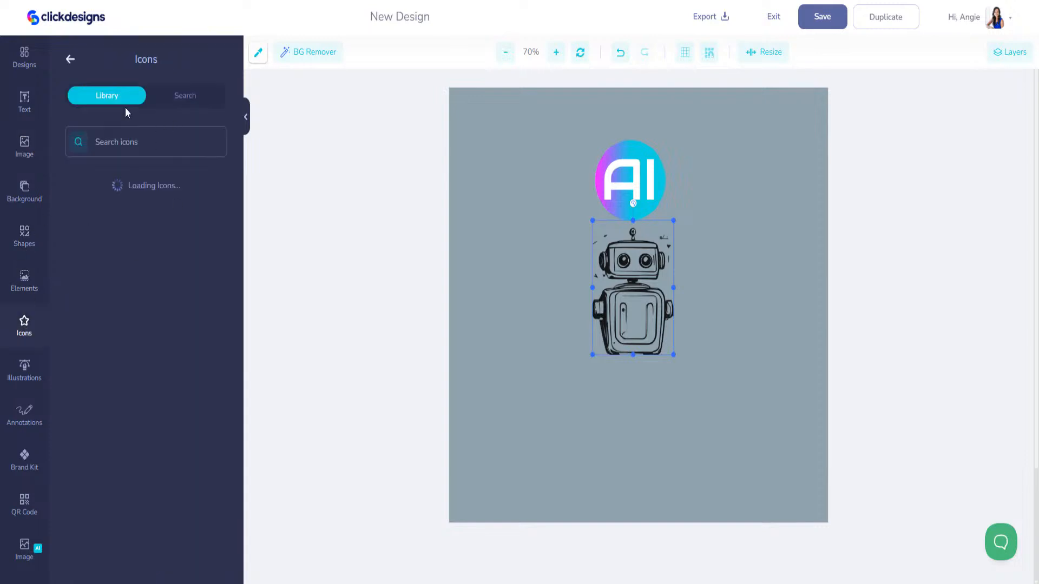
{"action": "left_click", "coordinate": [147, 143]}
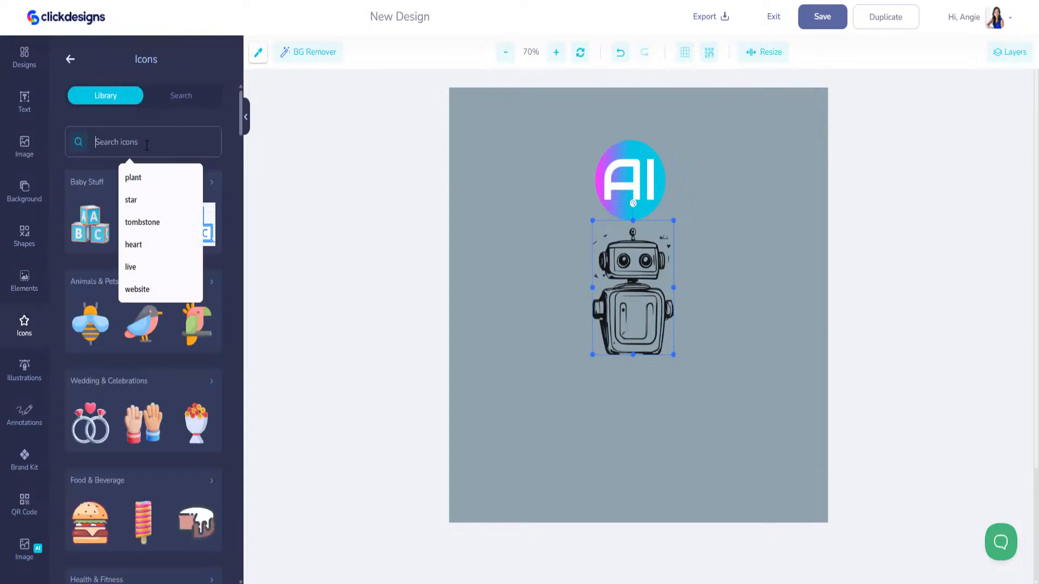
{"action": "type", "text": "dollar"}
{"action": "key", "text": "Return"}
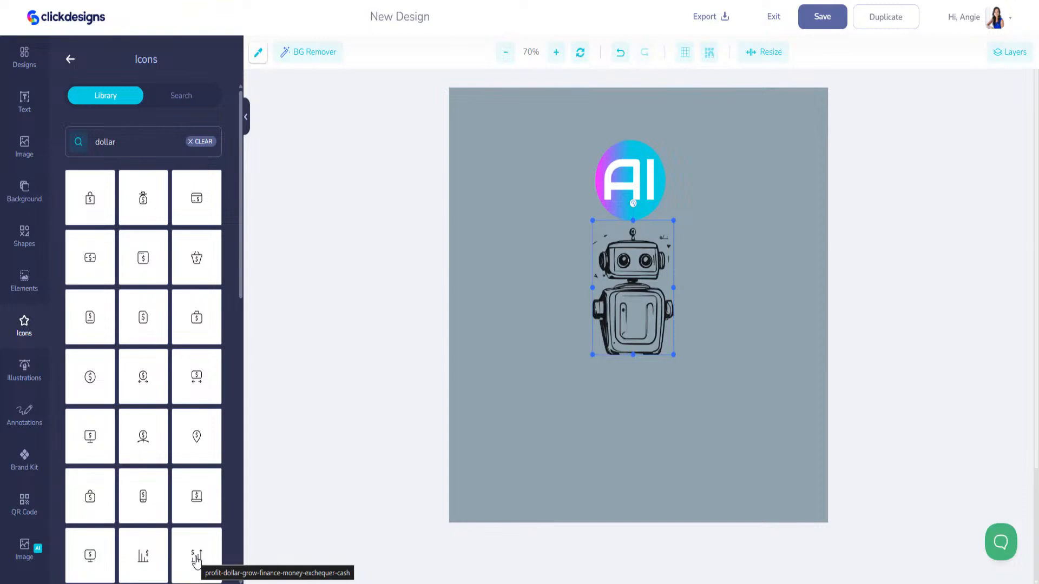
{"action": "scroll", "coordinate": [190, 510], "scroll_direction": "down", "scroll_amount": 10}
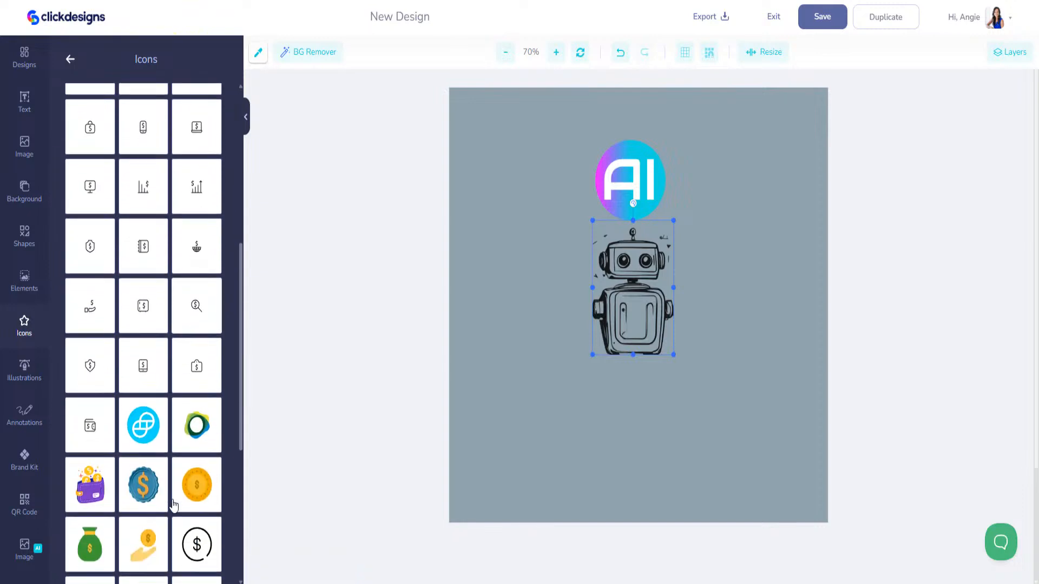
{"action": "scroll", "coordinate": [174, 504], "scroll_direction": "down", "scroll_amount": 3}
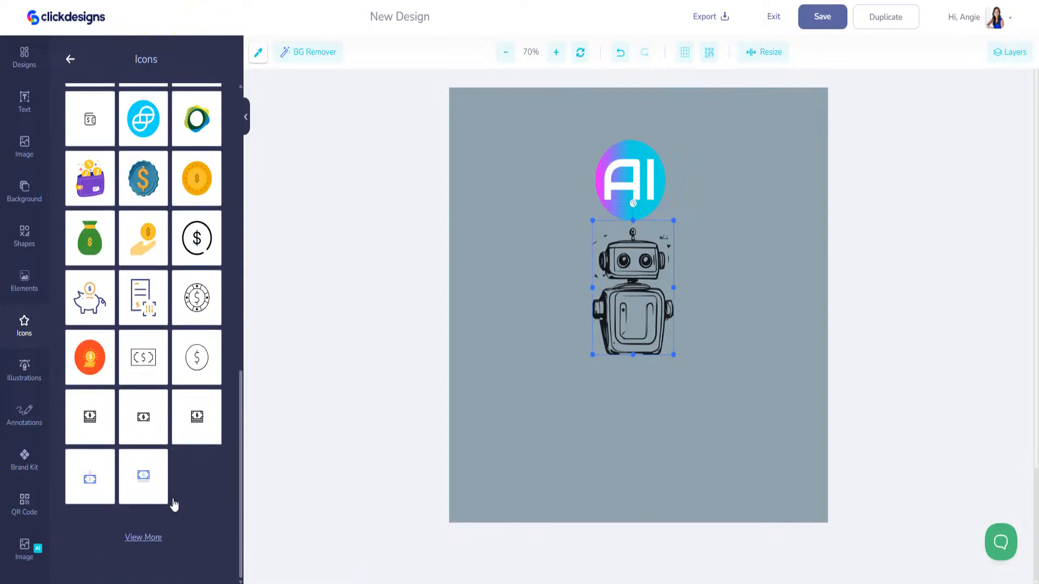
{"action": "left_click", "coordinate": [142, 537]}
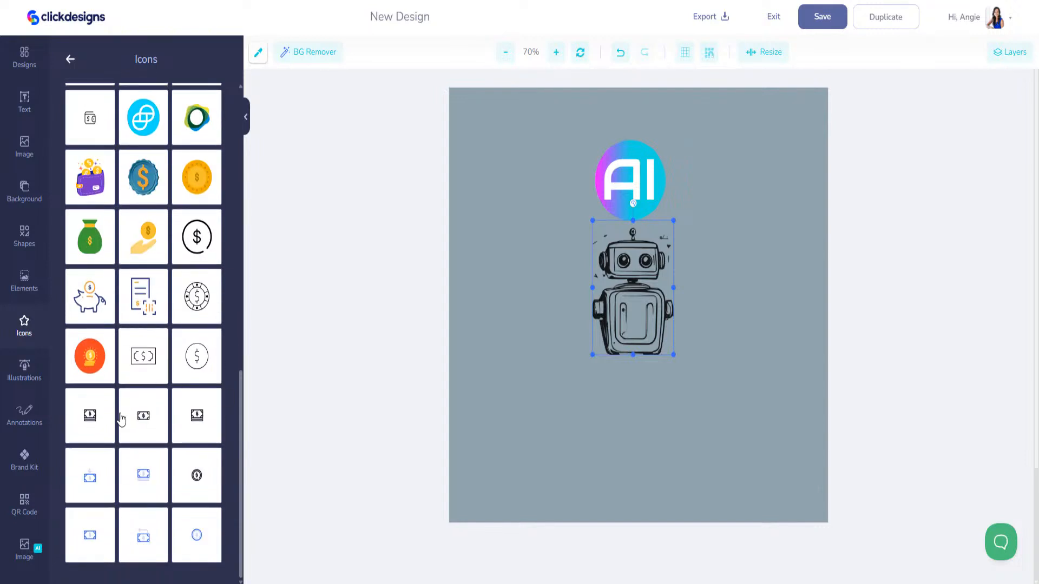
{"action": "left_click", "coordinate": [144, 417]}
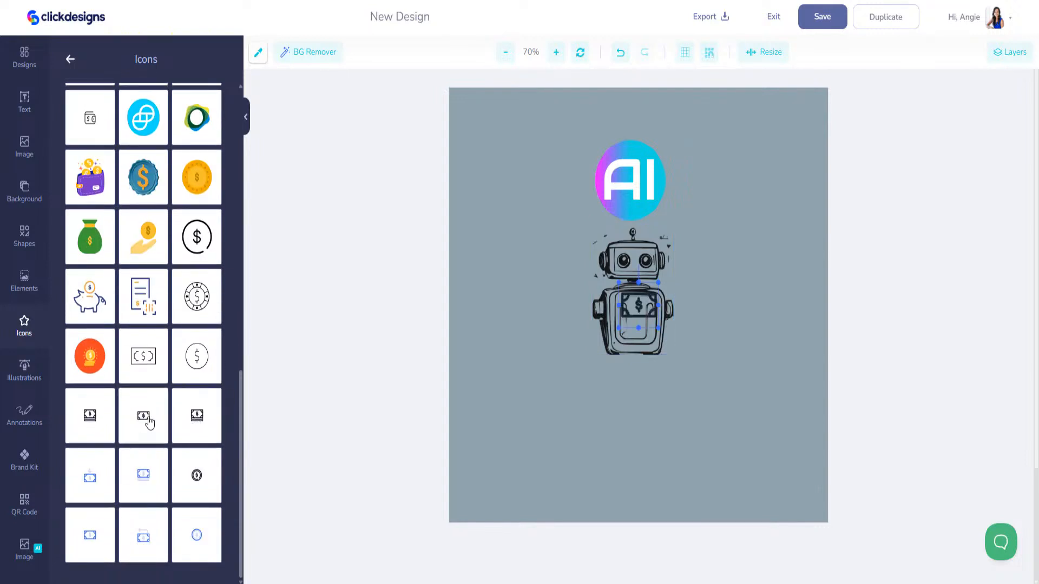
- Move the banknote icon to the left of the gradient "AI" circle and enlarge it
{"action": "left_click_drag", "start_coordinate": [637, 306], "coordinate": [557, 246]}
{"action": "left_click_drag", "start_coordinate": [527, 212], "coordinate": [511, 162]}
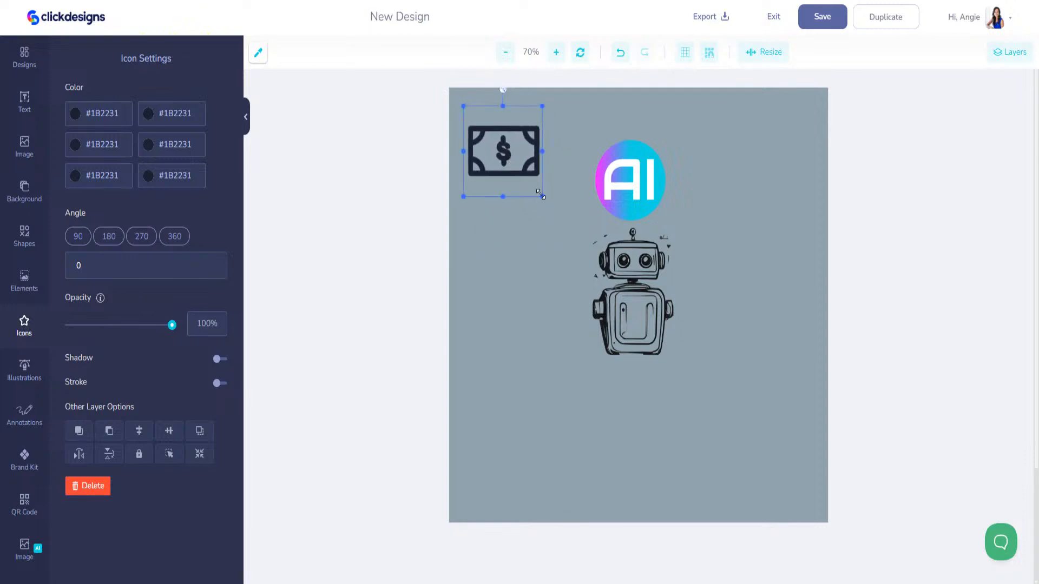
{"action": "left_click_drag", "start_coordinate": [542, 198], "coordinate": [522, 202]}
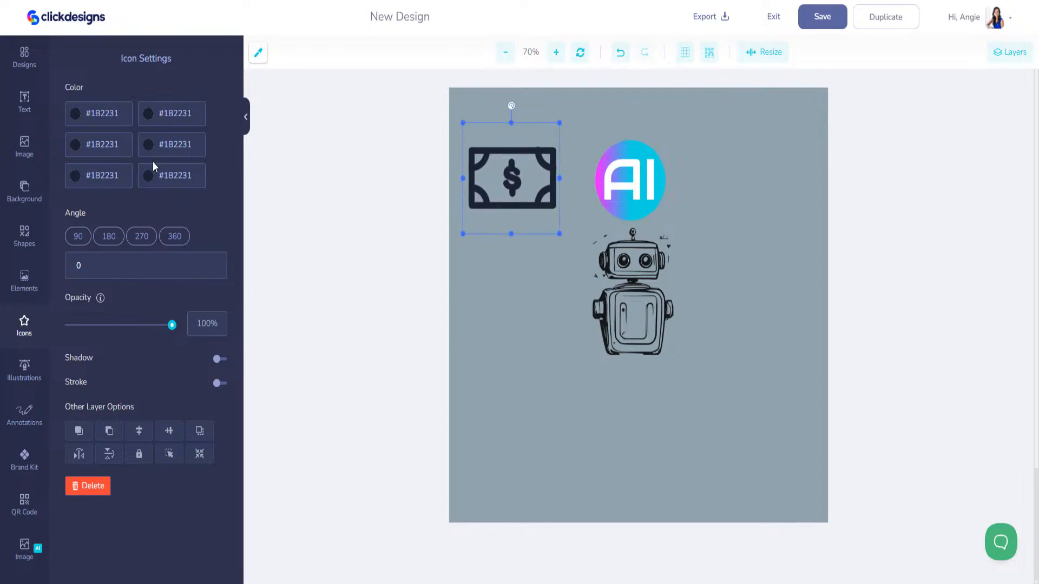
- Set the first and second colours of the banknote icon to #12D6DF
{"action": "left_click", "coordinate": [93, 122]}
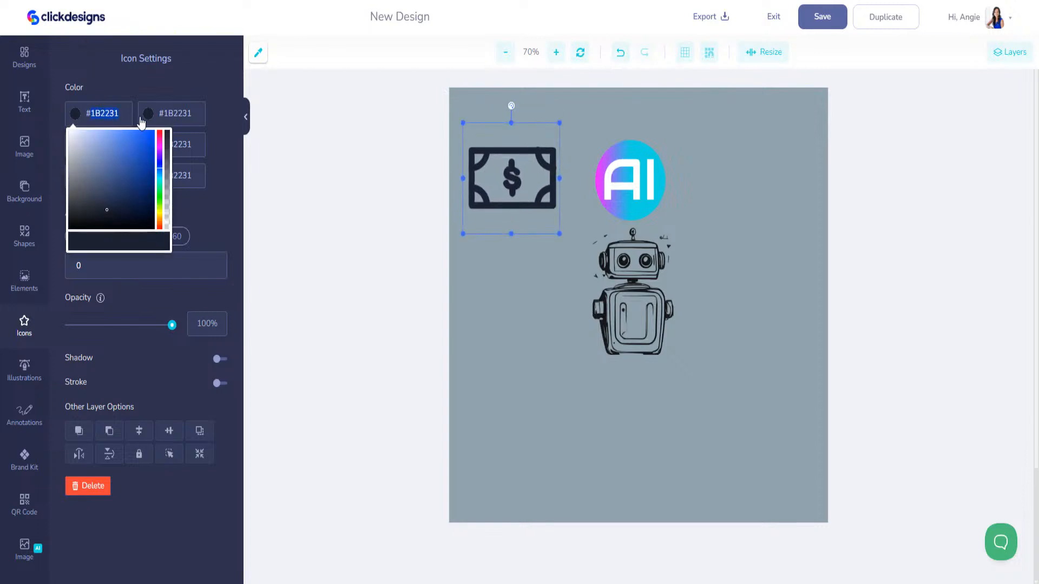
{"action": "type", "text": "#F"}
{"action": "type", "text": "2D6DF"}
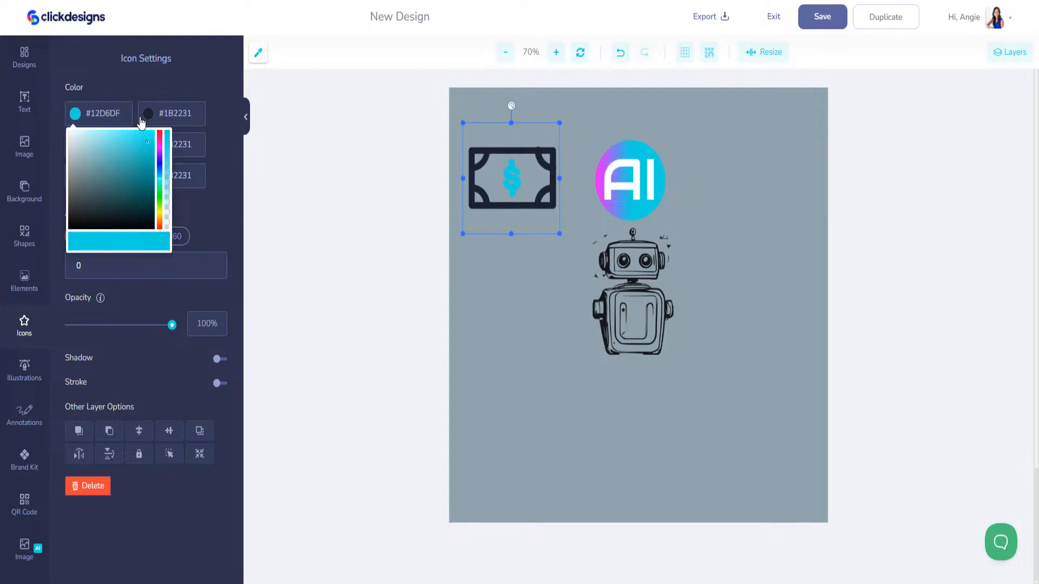
{"action": "left_click_drag", "start_coordinate": [124, 116], "coordinate": [82, 115]}
{"action": "key", "text": "ctrl+c"}
{"action": "left_click", "coordinate": [167, 98]}
{"action": "left_click", "coordinate": [196, 116]}
{"action": "key", "text": "ctrl+v"}
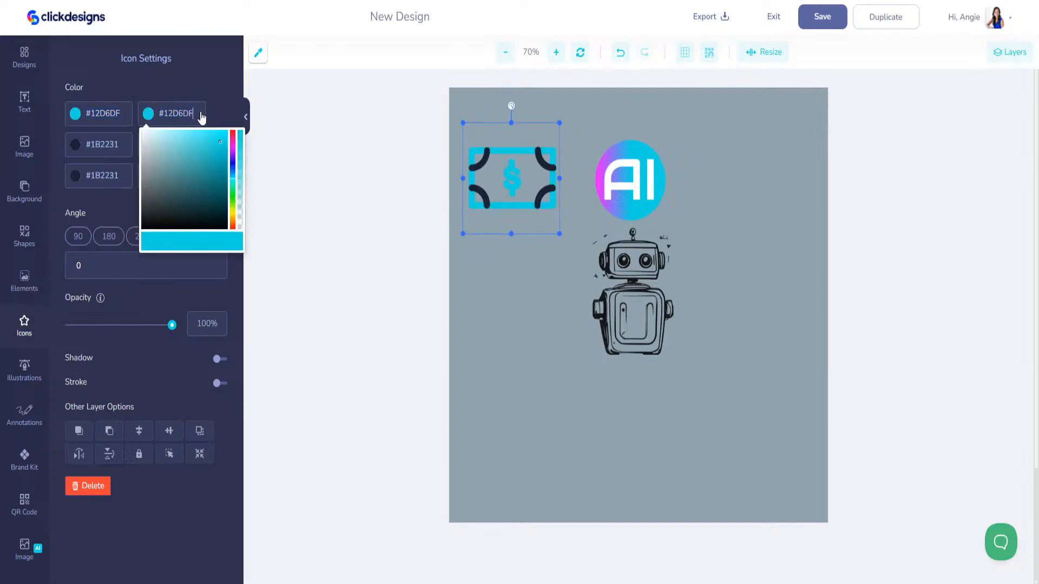
- Set the remaining four colours of the banknote icon to #12D6DF
{"action": "left_click", "coordinate": [123, 144]}
{"action": "key", "text": "ctrl+v"}
{"action": "left_click", "coordinate": [141, 144]}
{"action": "key", "text": "ctrl+v"}
{"action": "left_click", "coordinate": [220, 108]}
{"action": "left_click", "coordinate": [116, 177]}
{"action": "key", "text": "ctrl+v"}
{"action": "left_click", "coordinate": [199, 179]}
{"action": "key", "text": "ctrl+v"}
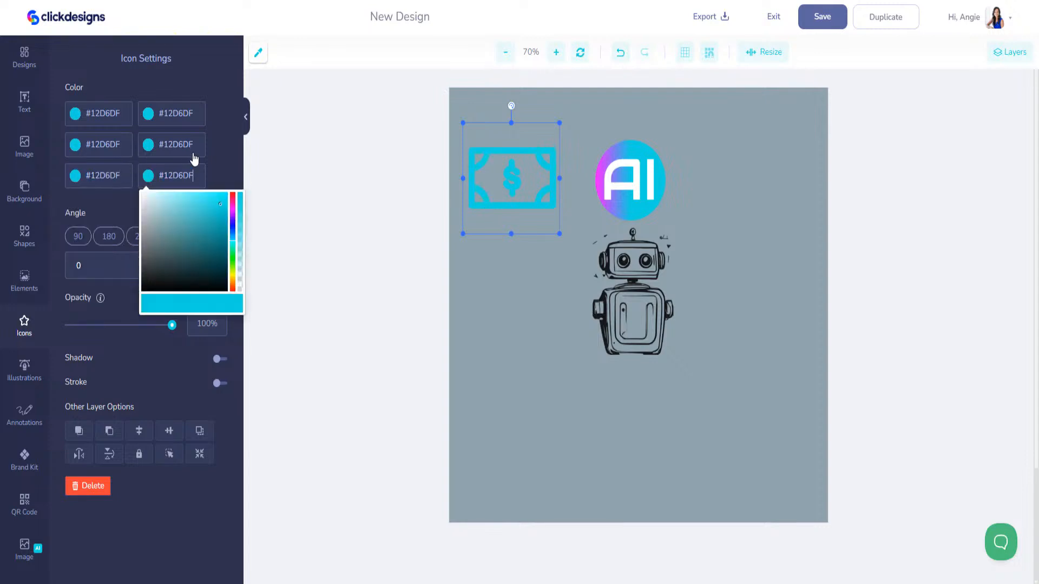
{"action": "left_click", "coordinate": [215, 102]}
- Colour the banknote's dollar sign #F70FFF and nudge the icon slightly to the right
{"action": "left_click", "coordinate": [106, 115]}
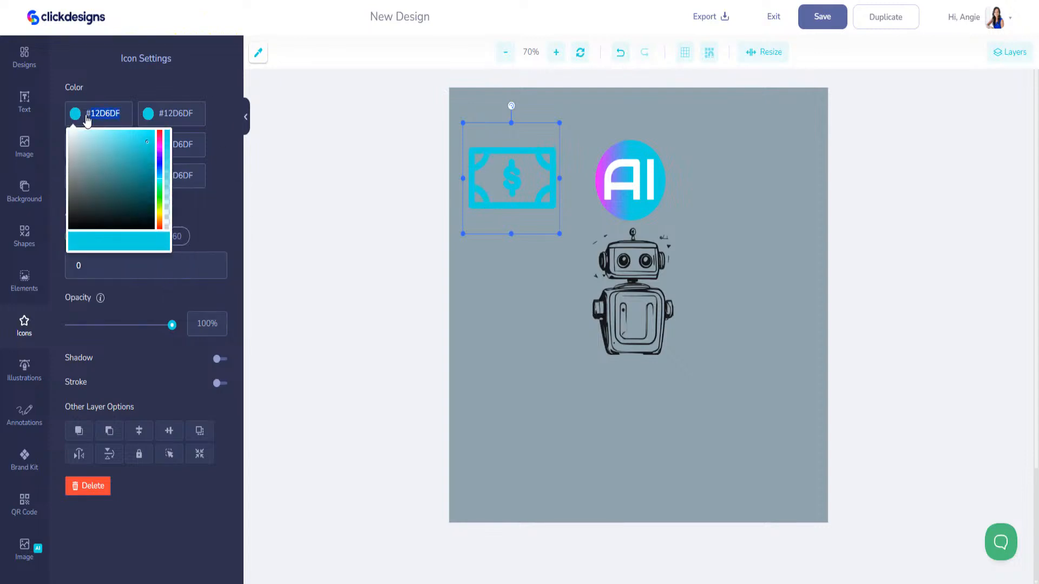
{"action": "type", "text": "#F70FFF"}
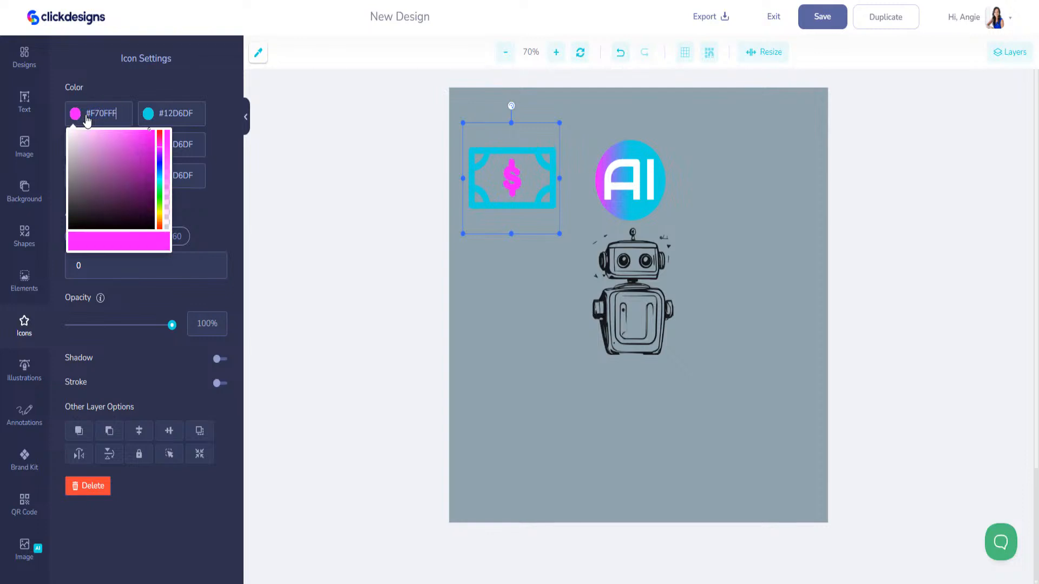
{"action": "left_click", "coordinate": [513, 194]}
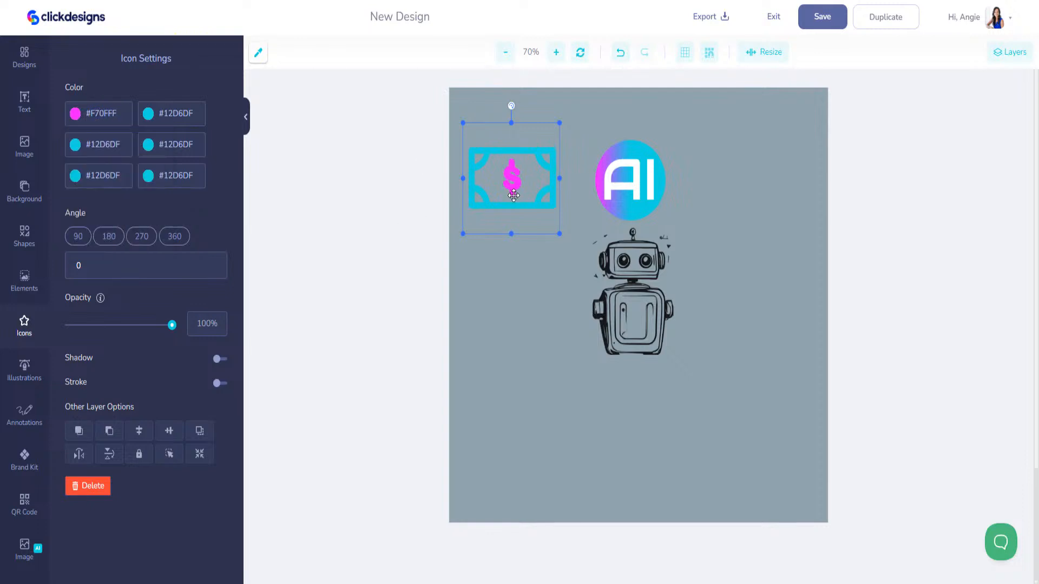
{"action": "left_click_drag", "start_coordinate": [513, 195], "coordinate": [521, 196]}
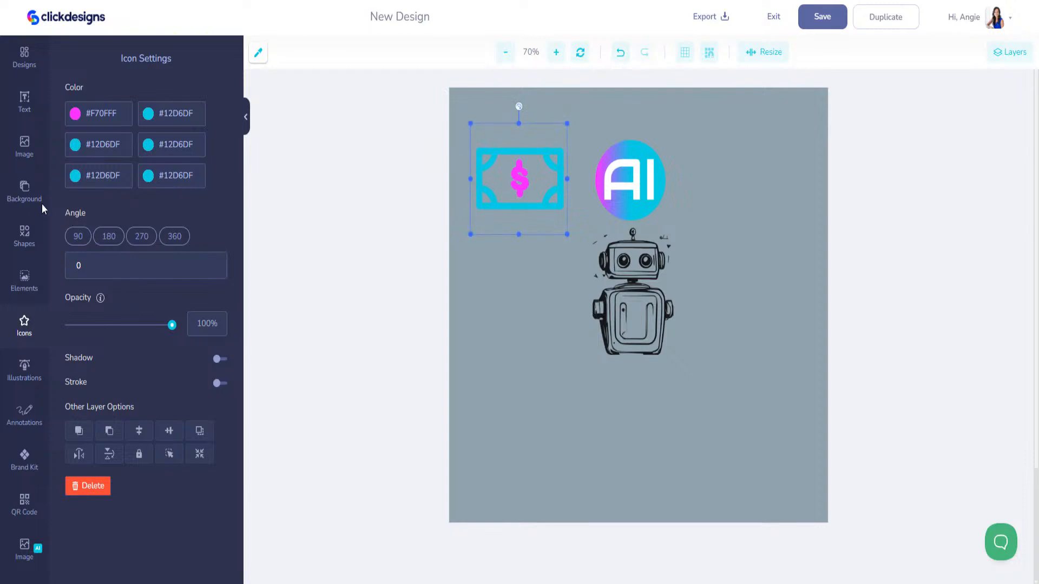
- Add a new text layer reading "Introduction to AI Service"
{"action": "left_click", "coordinate": [24, 102]}
{"action": "left_click", "coordinate": [151, 102]}
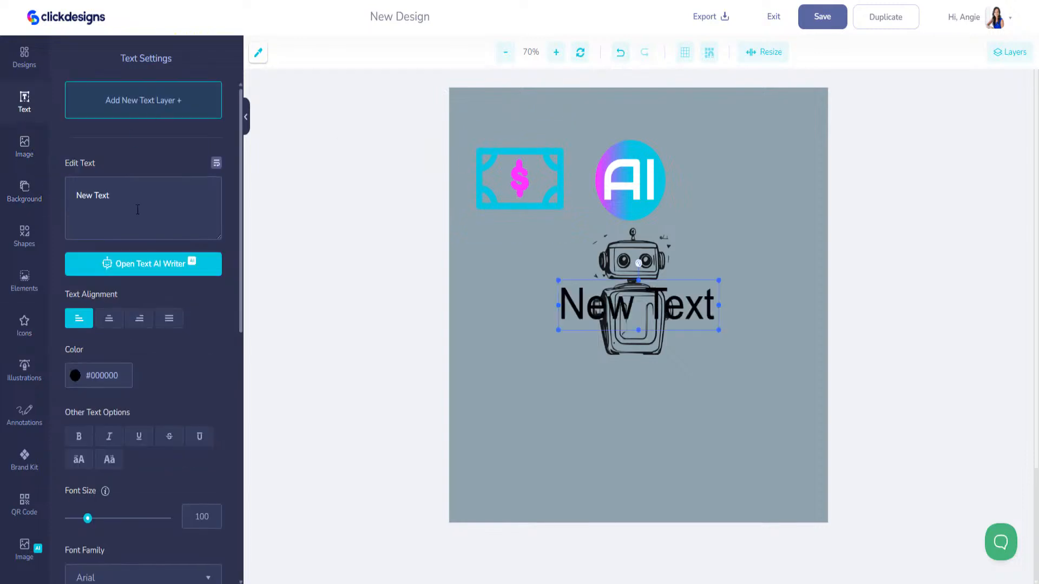
{"action": "left_click_drag", "start_coordinate": [84, 193], "coordinate": [31, 195]}
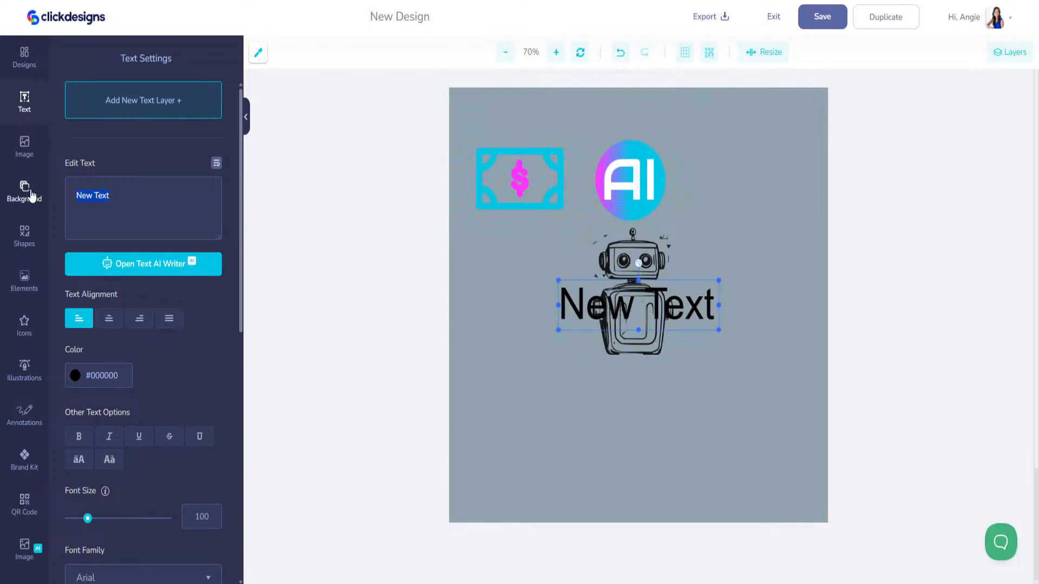
{"action": "type", "text": "Introduction\""}
{"action": "key", "text": "BackSpace"}
{"action": "type", "text": "to AI Service"}
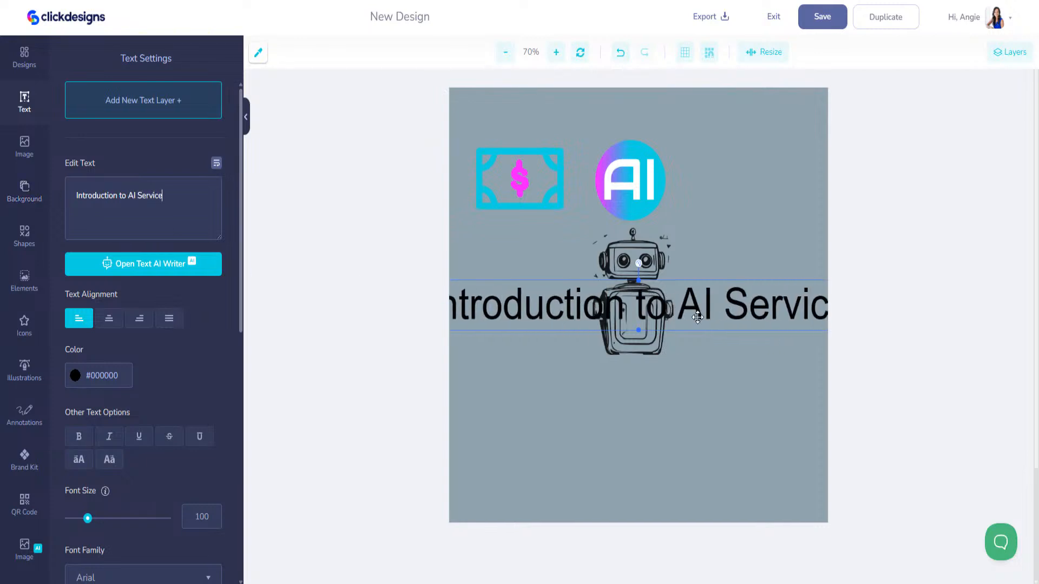
- Change the new text to "AI Services for" and move it to the top of the canvas above the circle
{"action": "left_click_drag", "start_coordinate": [130, 193], "coordinate": [31, 199]}
{"action": "key", "text": "BackSpace"}
{"action": "type", "text": "s"}
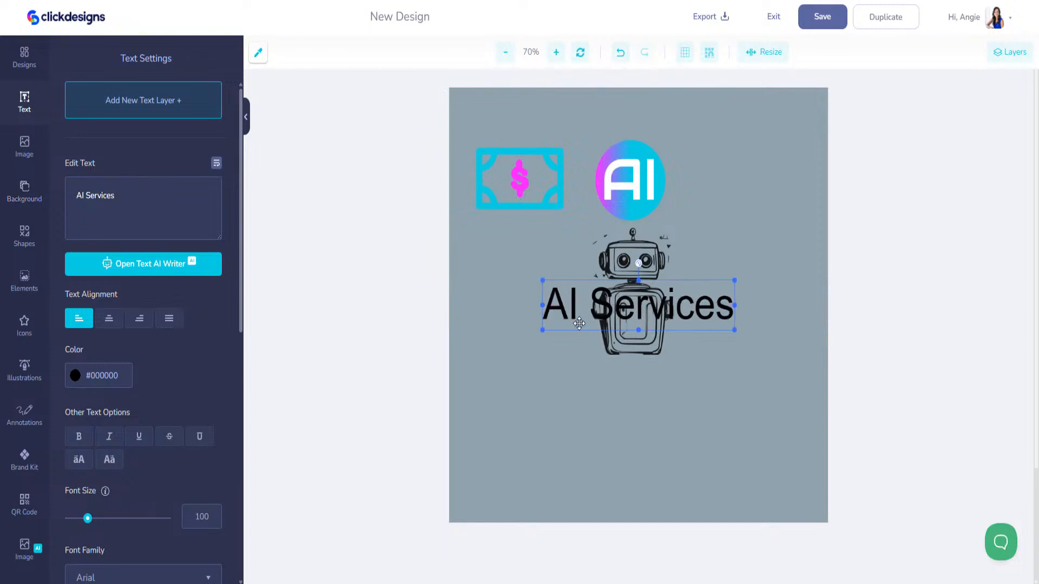
{"action": "double_click", "coordinate": [589, 304]}
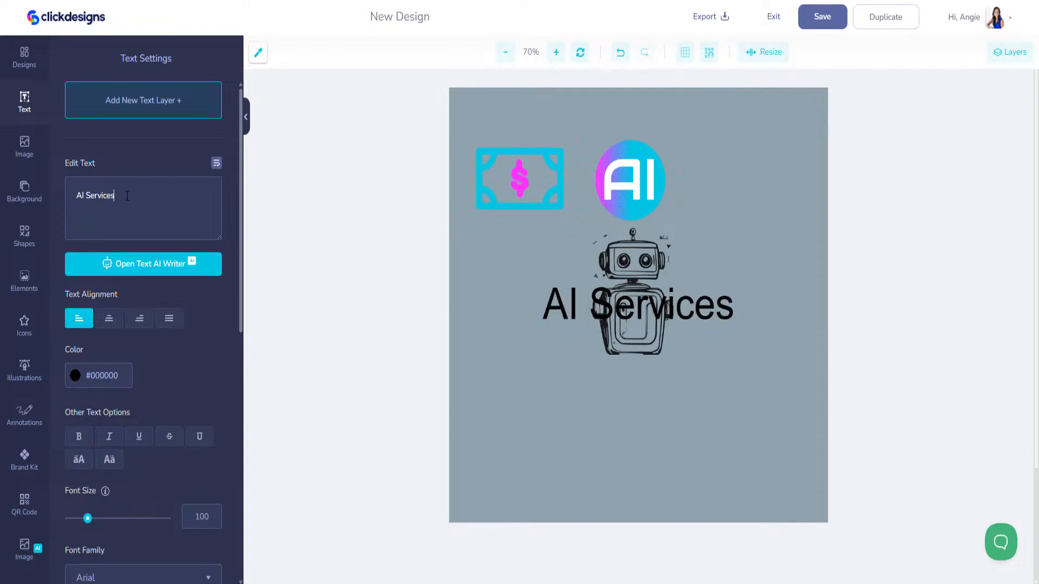
{"action": "type", "text": "for"}
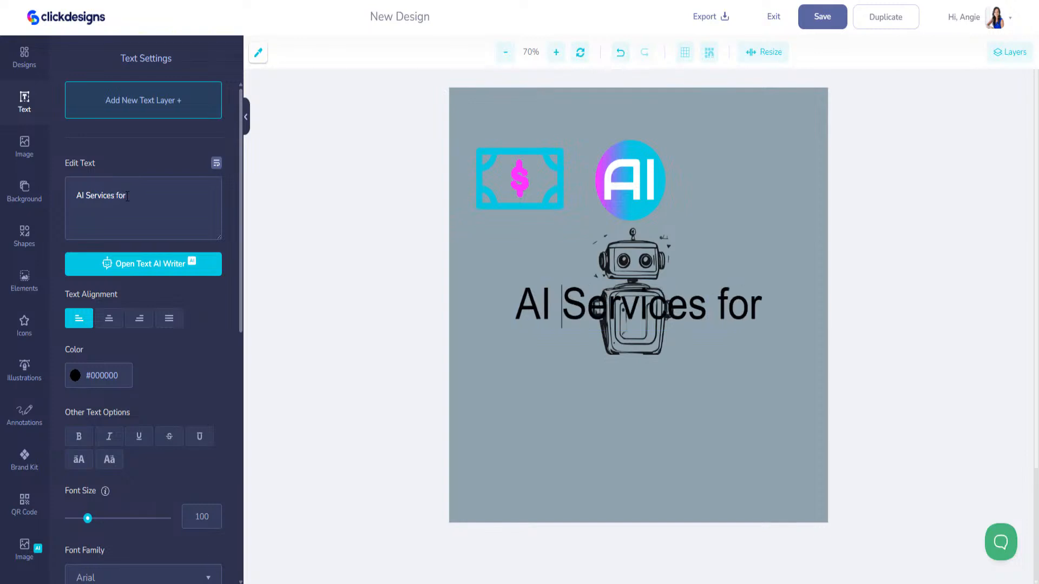
{"action": "left_click", "coordinate": [509, 198]}
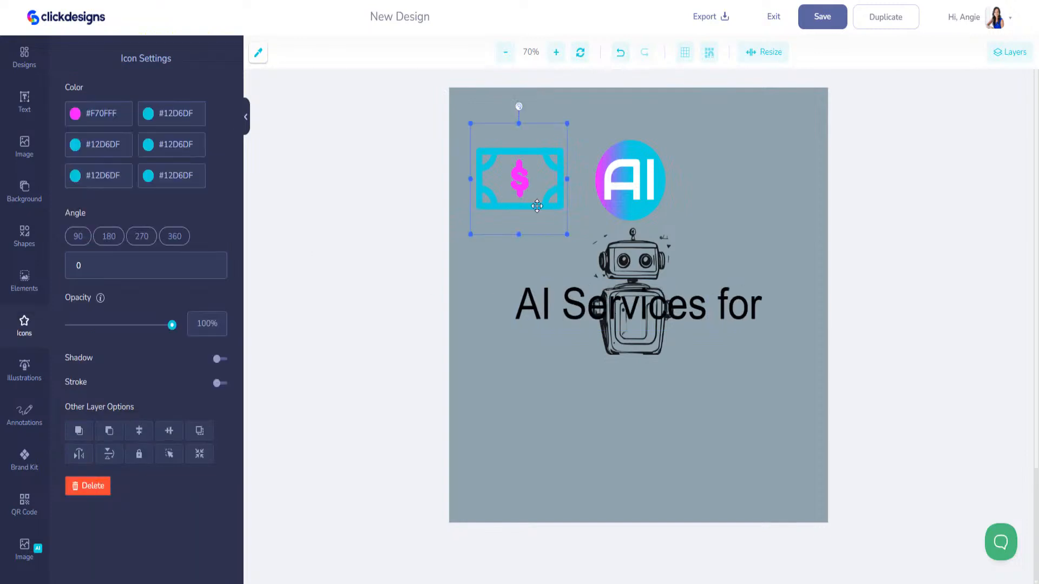
{"action": "left_click_drag", "start_coordinate": [581, 317], "coordinate": [573, 129]}
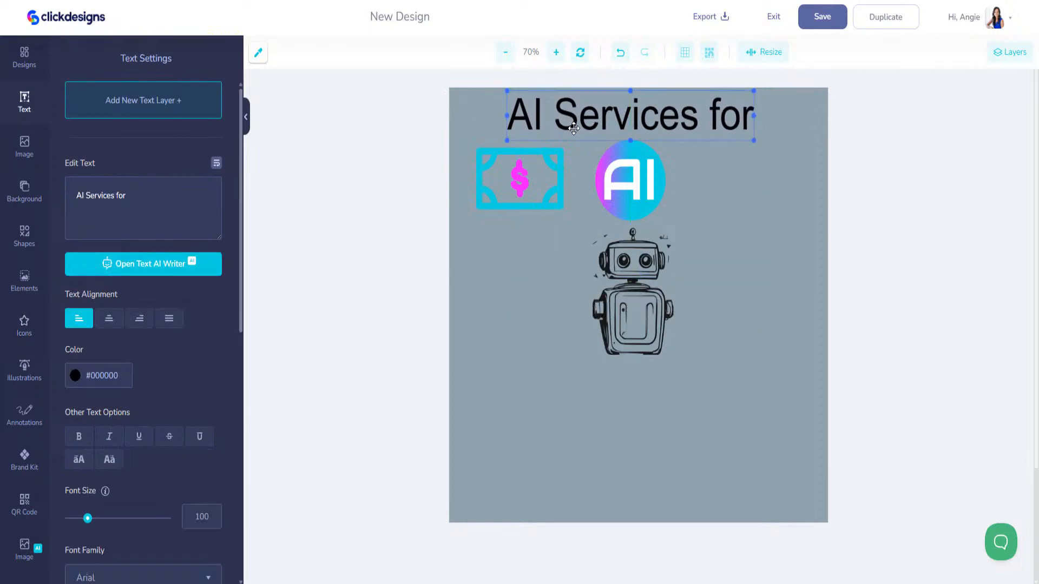
- Hide the banknote, "AI" text, circle and robot image layers, leaving only the "AI Services for" layer visible
{"action": "left_click", "coordinate": [1007, 58]}
{"action": "left_click", "coordinate": [1024, 140]}
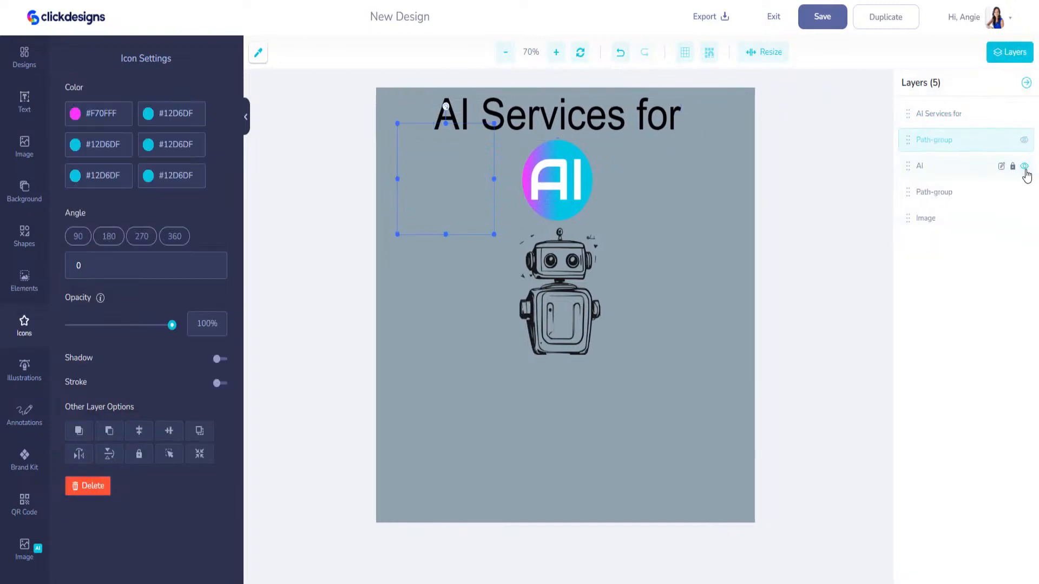
{"action": "left_click", "coordinate": [1024, 166]}
{"action": "left_click", "coordinate": [1024, 192]}
{"action": "left_click", "coordinate": [1024, 218]}
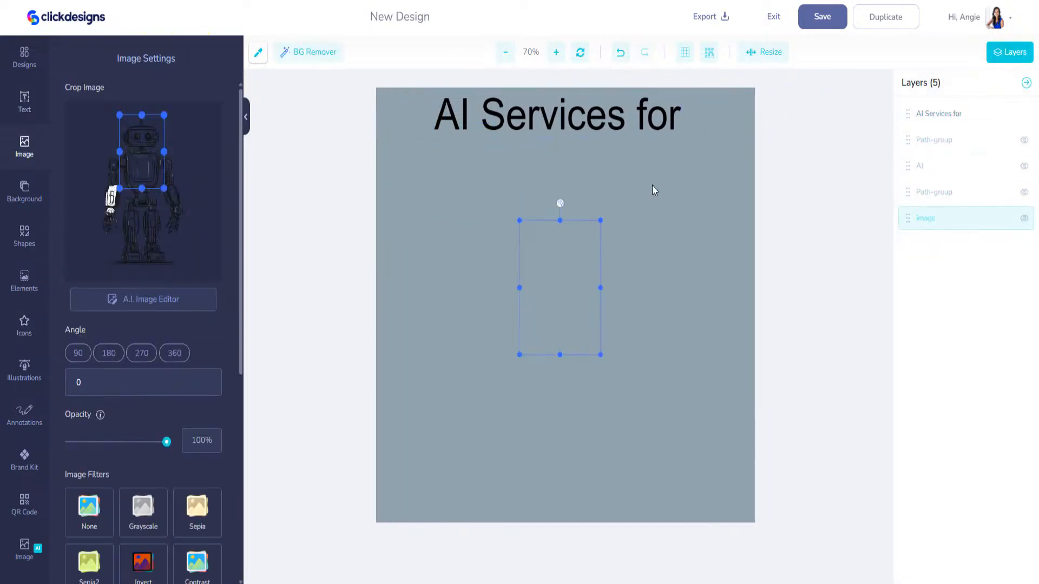
- Shift the "AI Services for" text slightly down and set its alignment to centre
{"action": "left_click_drag", "start_coordinate": [586, 119], "coordinate": [588, 124]}
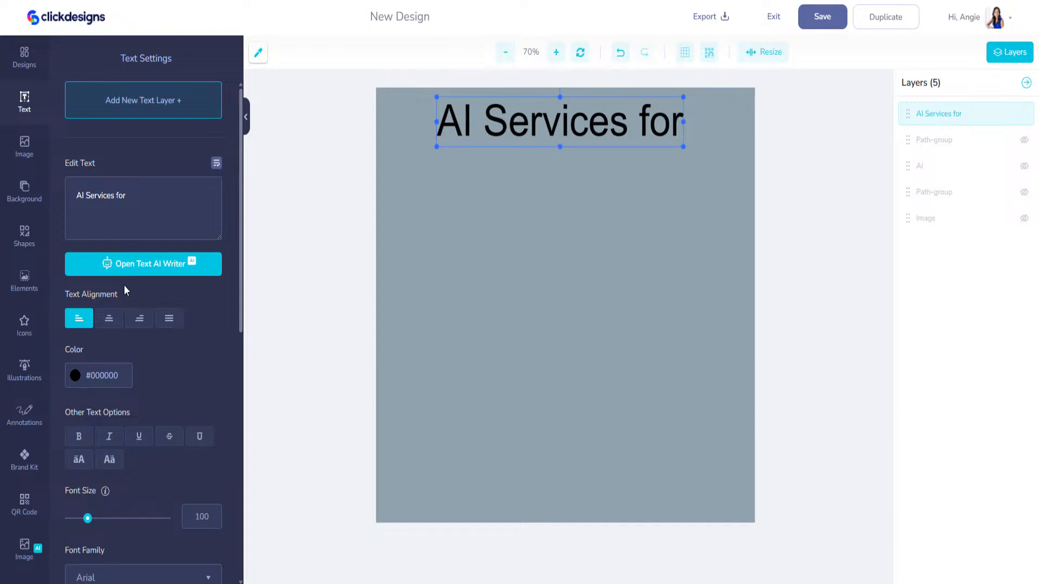
{"action": "left_click", "coordinate": [120, 324]}
{"action": "left_click", "coordinate": [75, 375]}
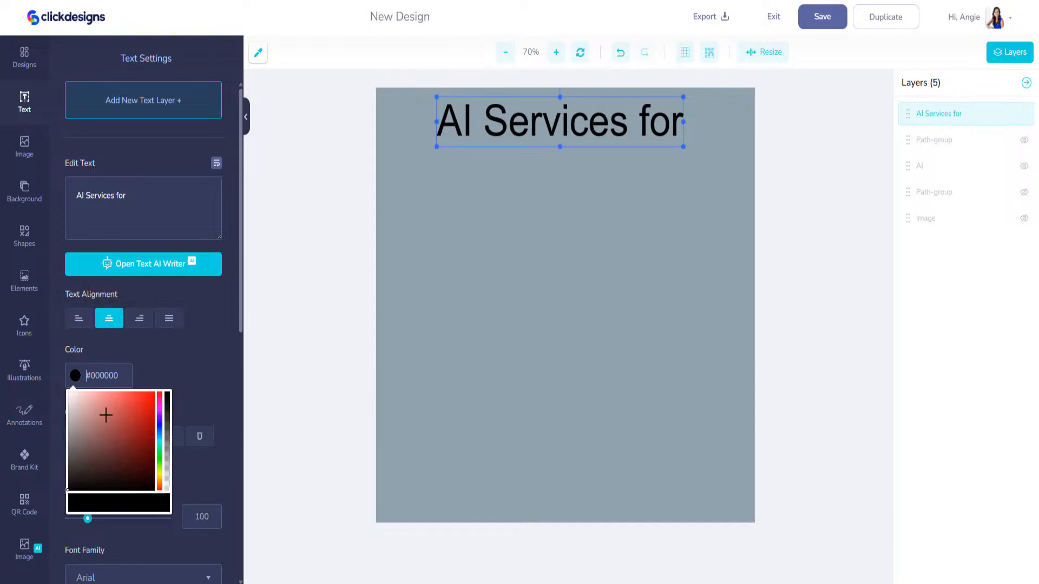
{"action": "left_click", "coordinate": [248, 82]}
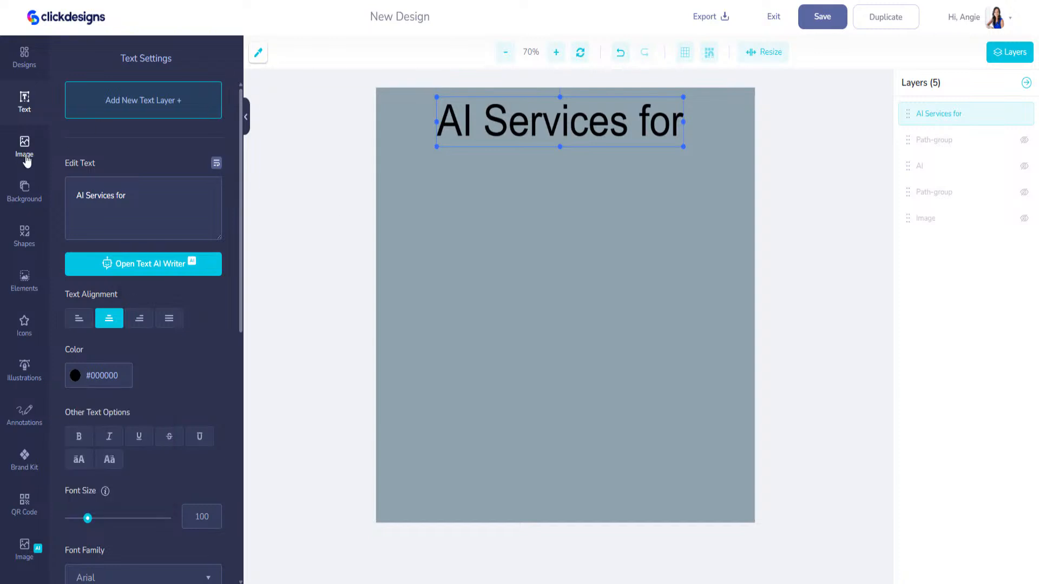
- Set the canvas background to the solid colour #464648
{"action": "left_click", "coordinate": [22, 195]}
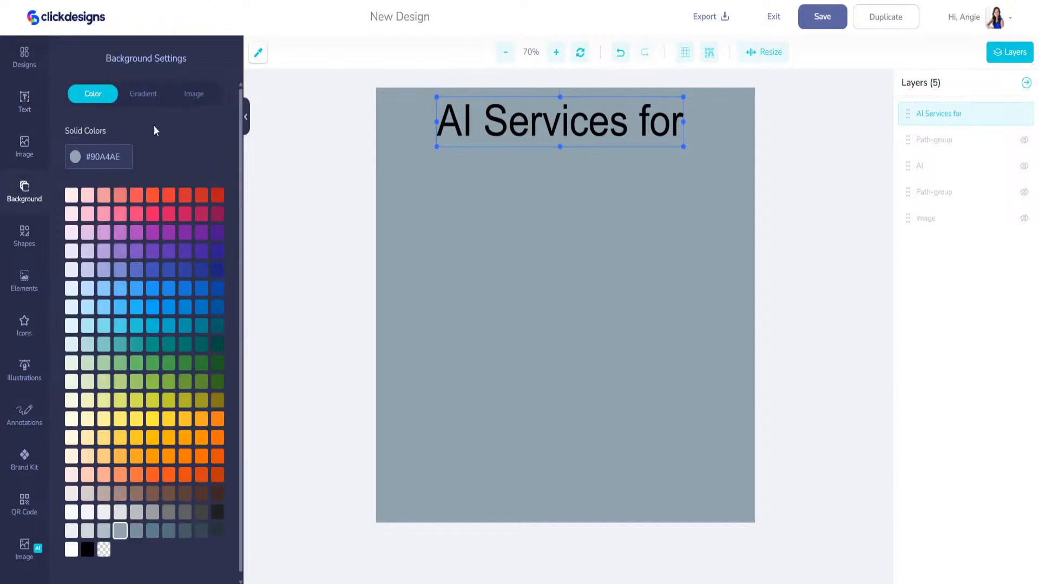
{"action": "left_click", "coordinate": [126, 161]}
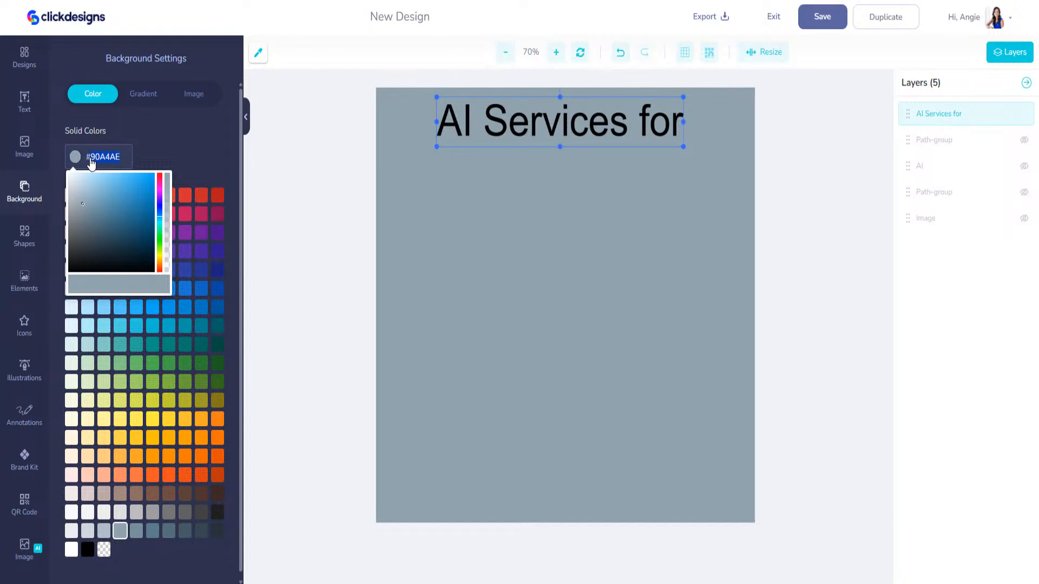
{"action": "type", "text": "#464648"}
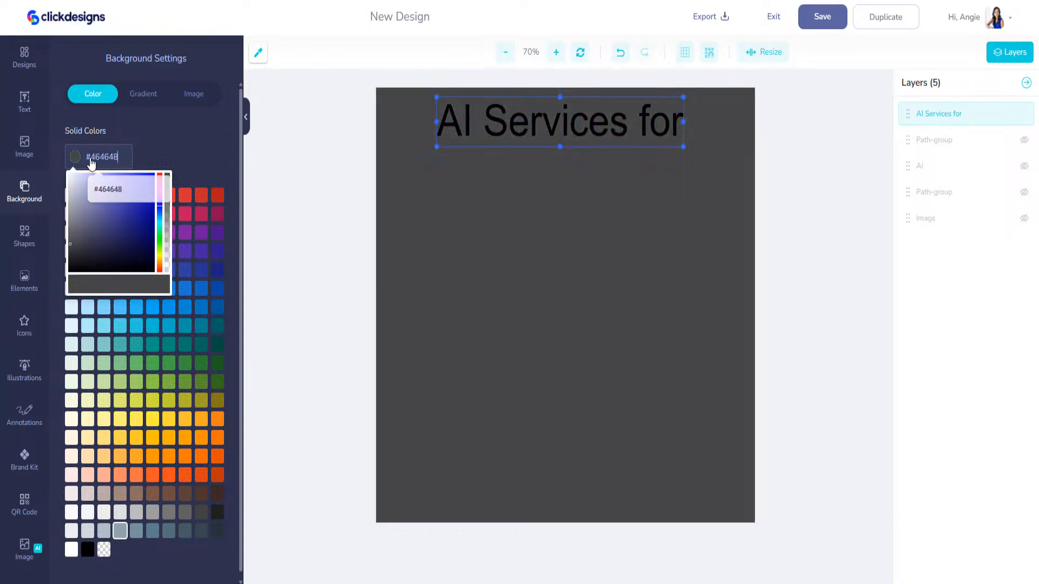
{"action": "left_click", "coordinate": [448, 163]}
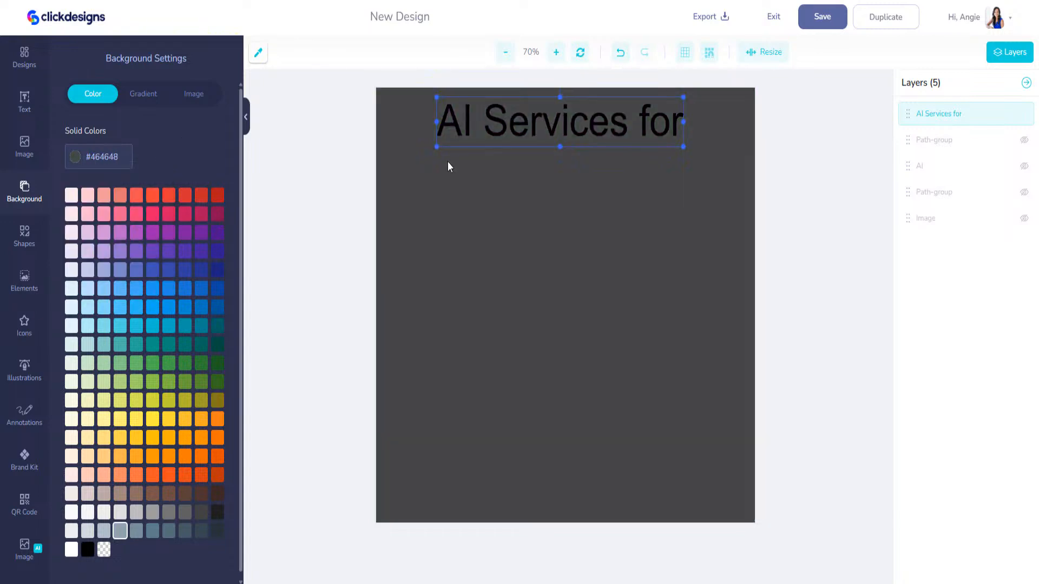
- Set the "AI Services for" heading's colour to #FFFFFF and its font family to Audiowide
{"action": "left_click", "coordinate": [462, 128]}
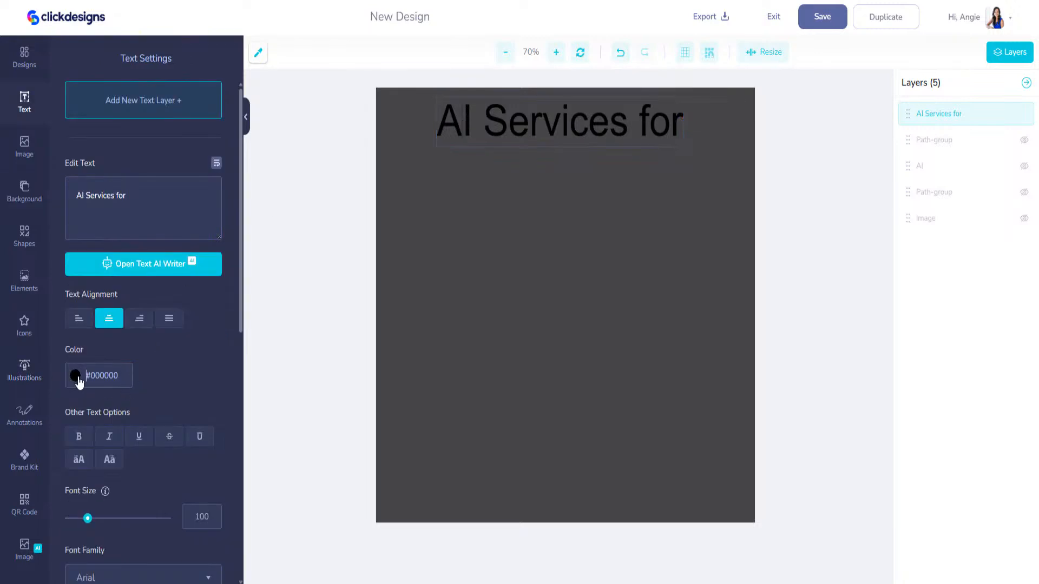
{"action": "left_click", "coordinate": [74, 375]}
{"action": "left_click", "coordinate": [64, 387]}
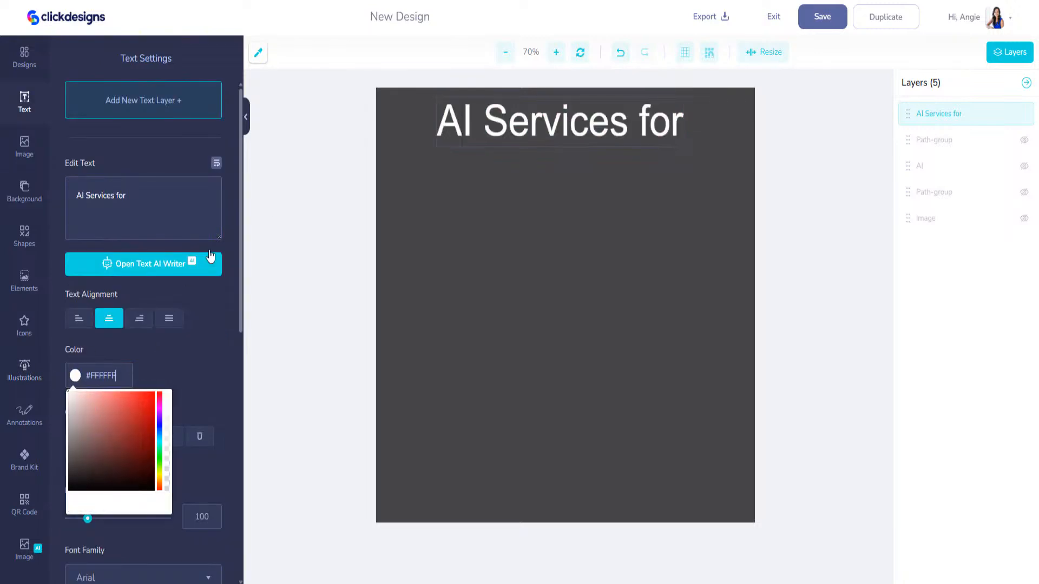
{"action": "left_click", "coordinate": [207, 352]}
{"action": "scroll", "coordinate": [190, 271], "scroll_direction": "down", "scroll_amount": 4}
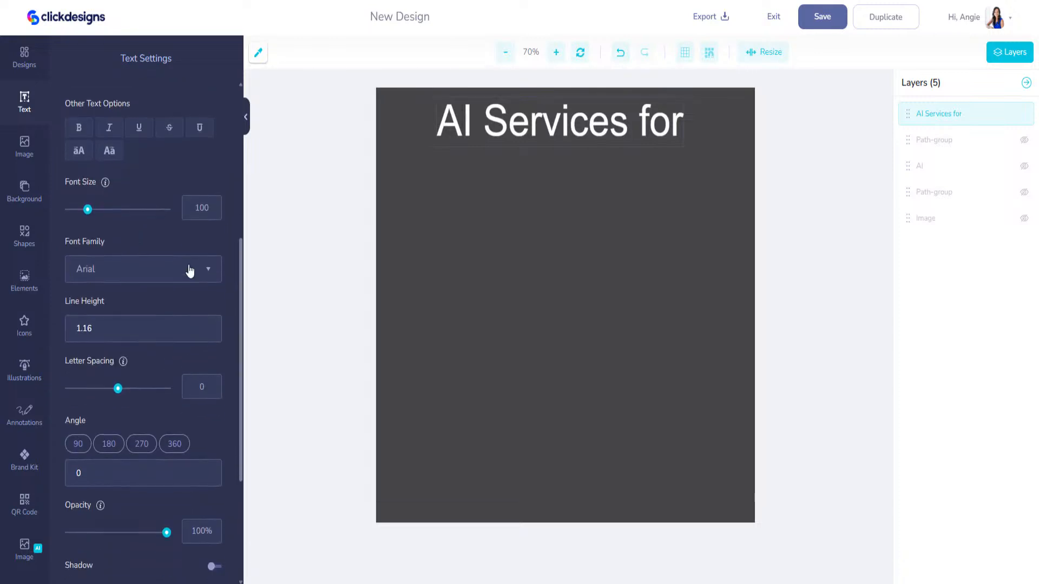
{"action": "left_click", "coordinate": [190, 271]}
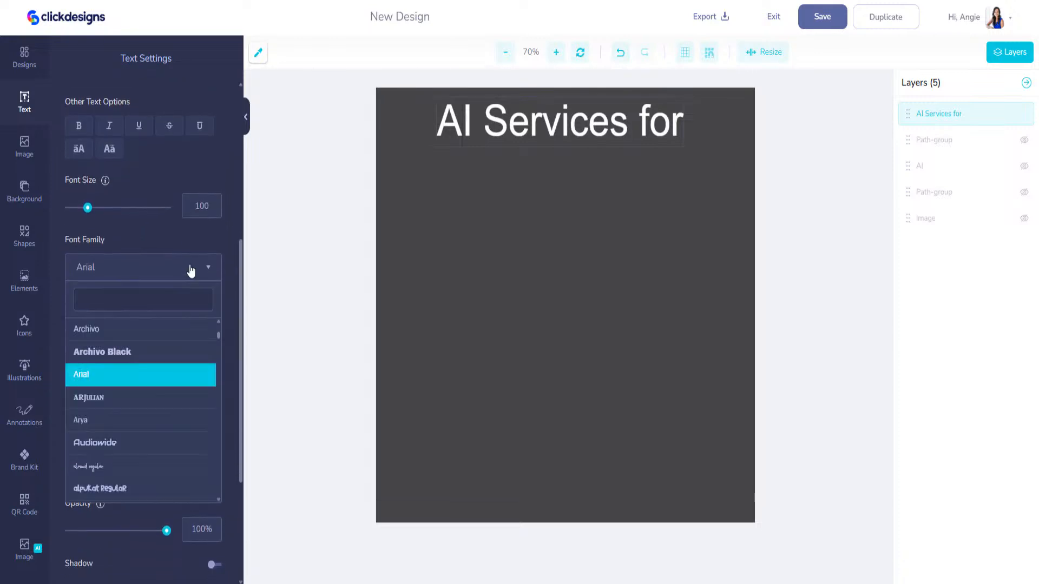
{"action": "left_click", "coordinate": [104, 446]}
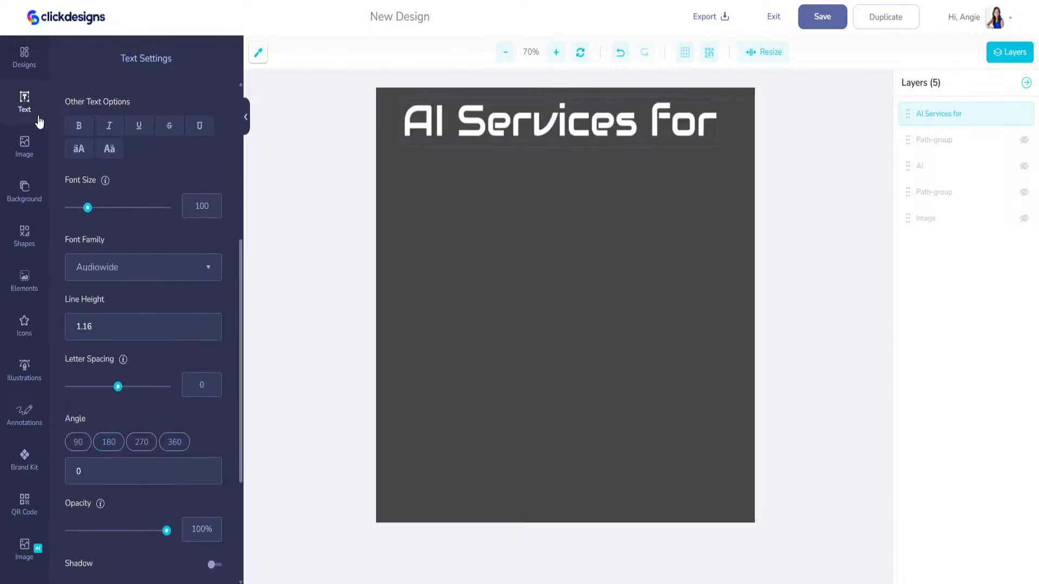
- Add a new text layer that reads "SMALL BUSINESSES"
{"action": "scroll", "coordinate": [108, 95], "scroll_direction": "down", "scroll_amount": 1}
{"action": "scroll", "coordinate": [92, 140], "scroll_direction": "up", "scroll_amount": 5}
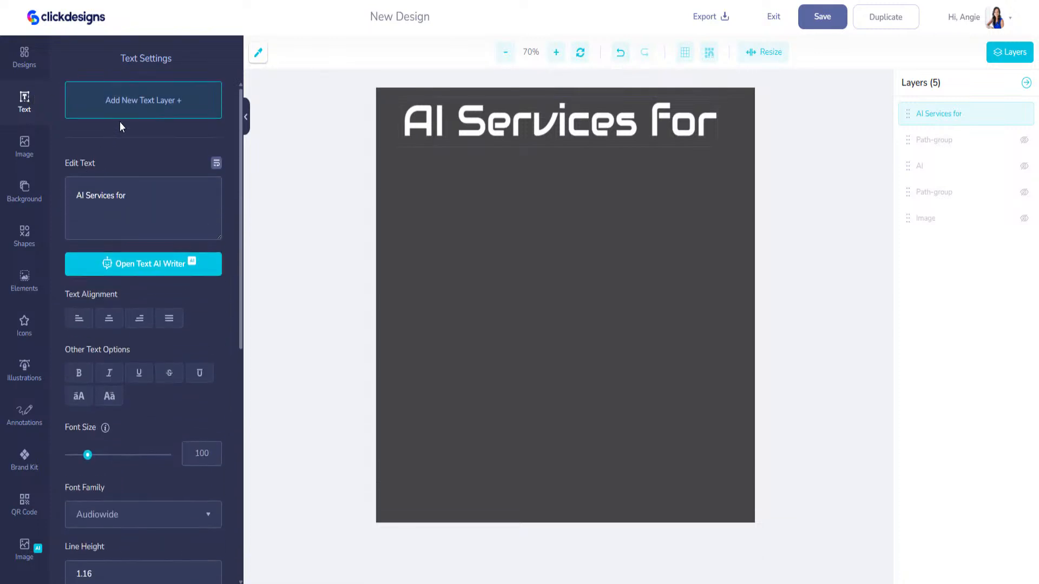
{"action": "left_click", "coordinate": [118, 111]}
{"action": "left_click_drag", "start_coordinate": [124, 201], "coordinate": [25, 196]}
{"action": "type", "text": "S"}
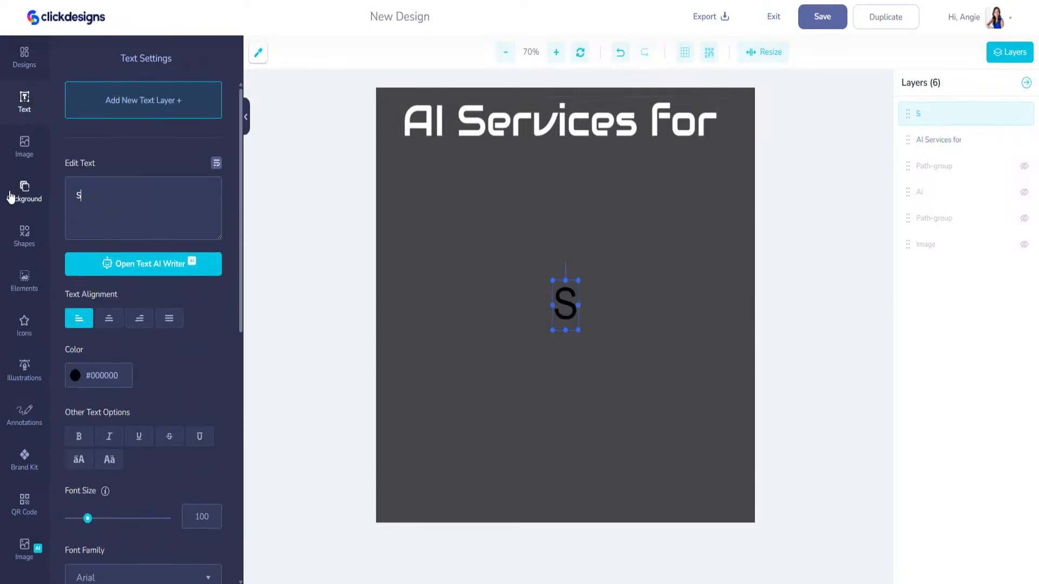
{"action": "type", "text": "mall"}
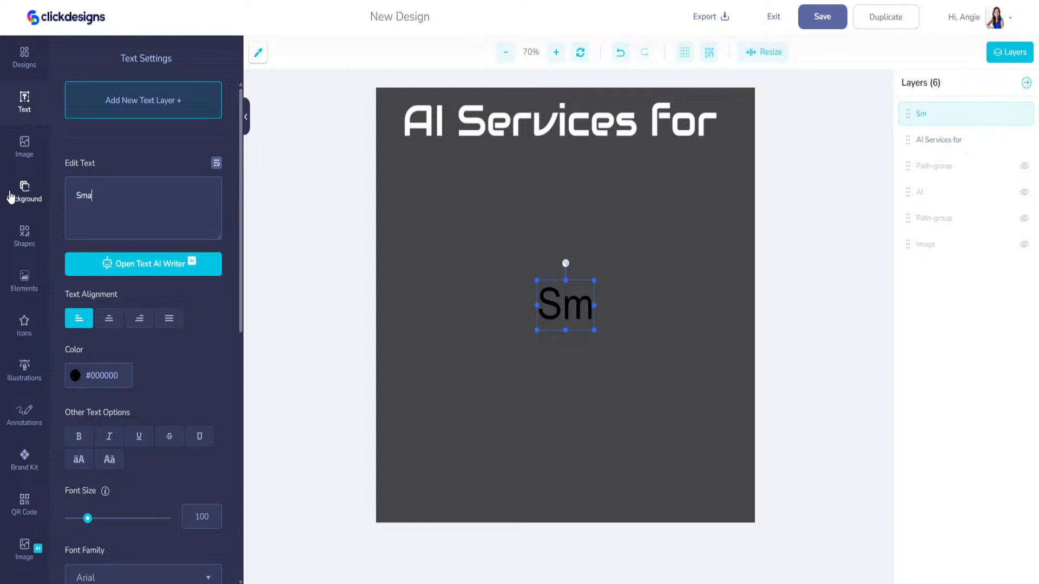
{"action": "key", "text": "BackSpace"}
{"action": "key", "text": "BackSpace"}
{"action": "key", "text": "BackSpace"}
{"action": "key", "text": "BackSpace"}
{"action": "key", "text": "BackSpace"}
{"action": "type", "text": "SMALL BUSINE"}
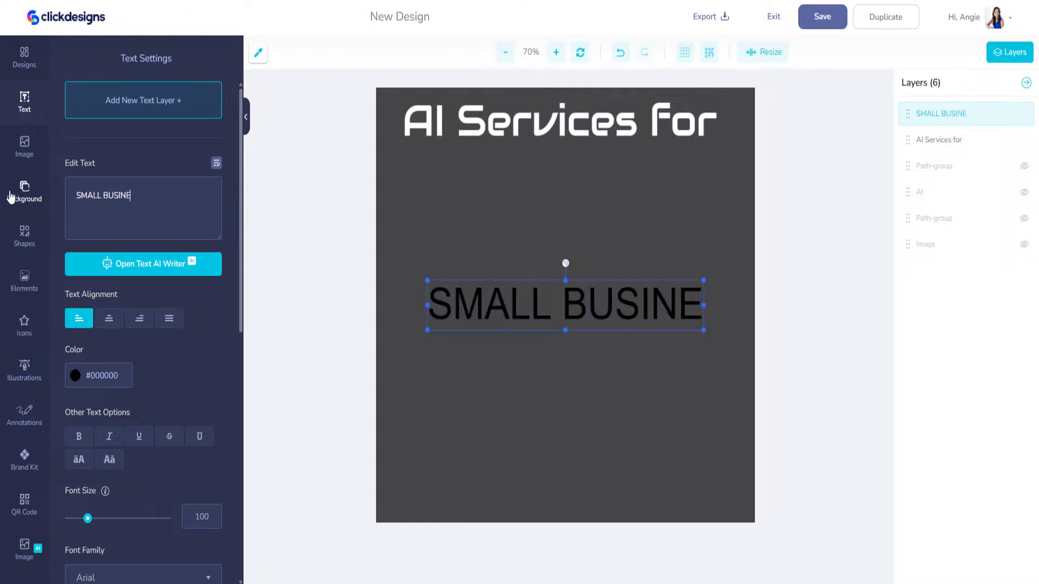
{"action": "type", "text": "SSES"}
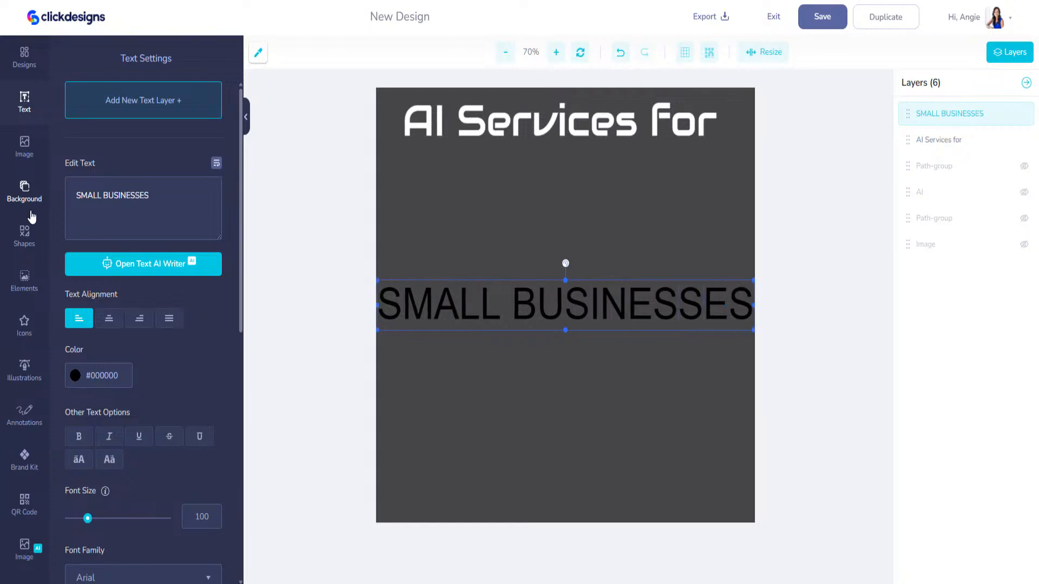
- Recolour "SMALL BUSINESSES" with the brand kit's cyan #12D6DF and fit it directly beneath the heading at the heading's width
{"action": "left_click", "coordinate": [24, 460]}
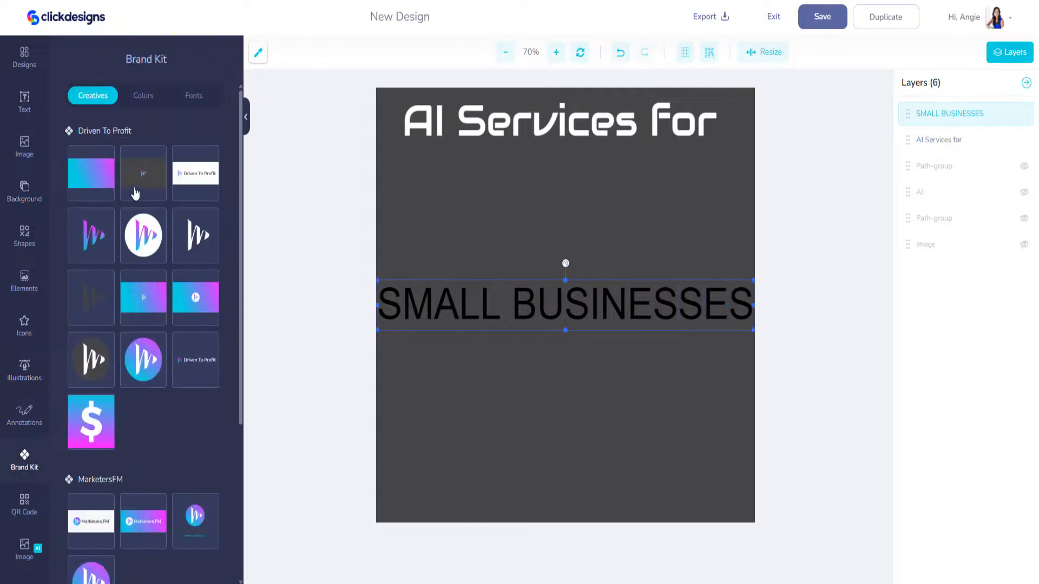
{"action": "left_click", "coordinate": [138, 100]}
{"action": "left_click", "coordinate": [76, 171]}
{"action": "left_click_drag", "start_coordinate": [521, 304], "coordinate": [546, 158]}
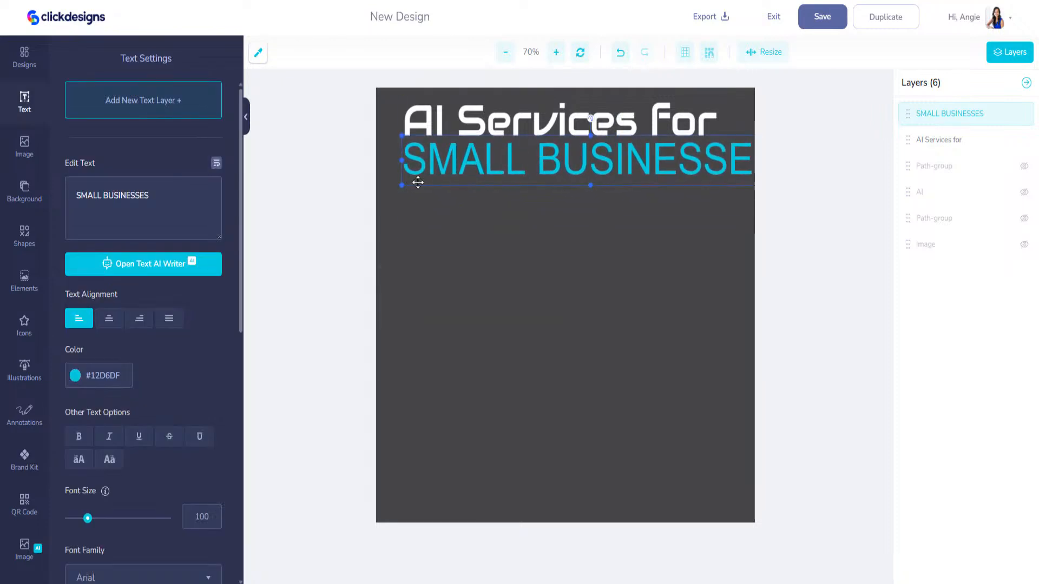
{"action": "left_click_drag", "start_coordinate": [402, 185], "coordinate": [481, 164]}
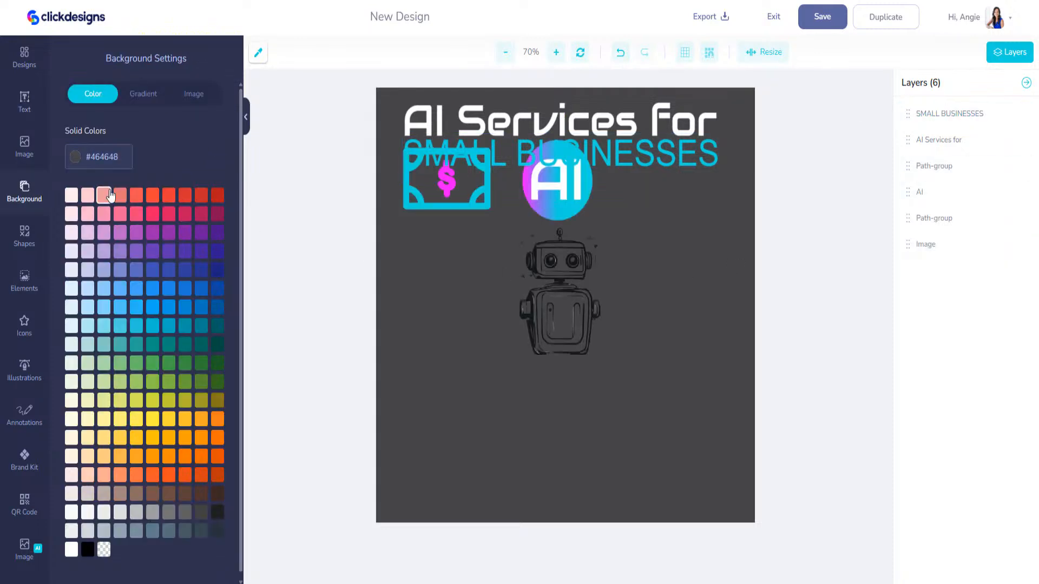
- Move the banknote icon down clear of the text and set the canvas background to solid white
{"action": "left_click_drag", "start_coordinate": [420, 195], "coordinate": [423, 226]}
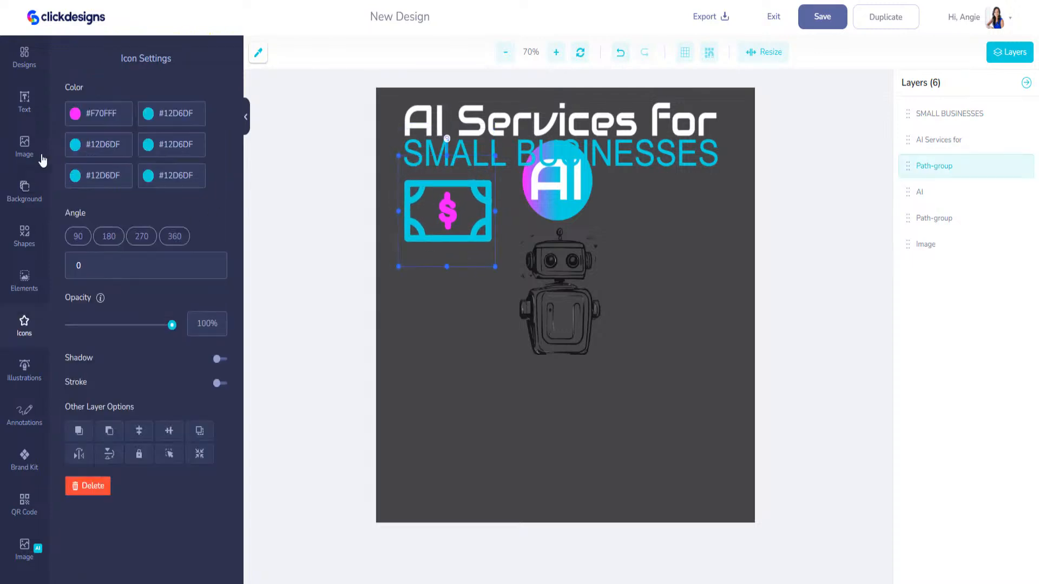
{"action": "left_click", "coordinate": [24, 190]}
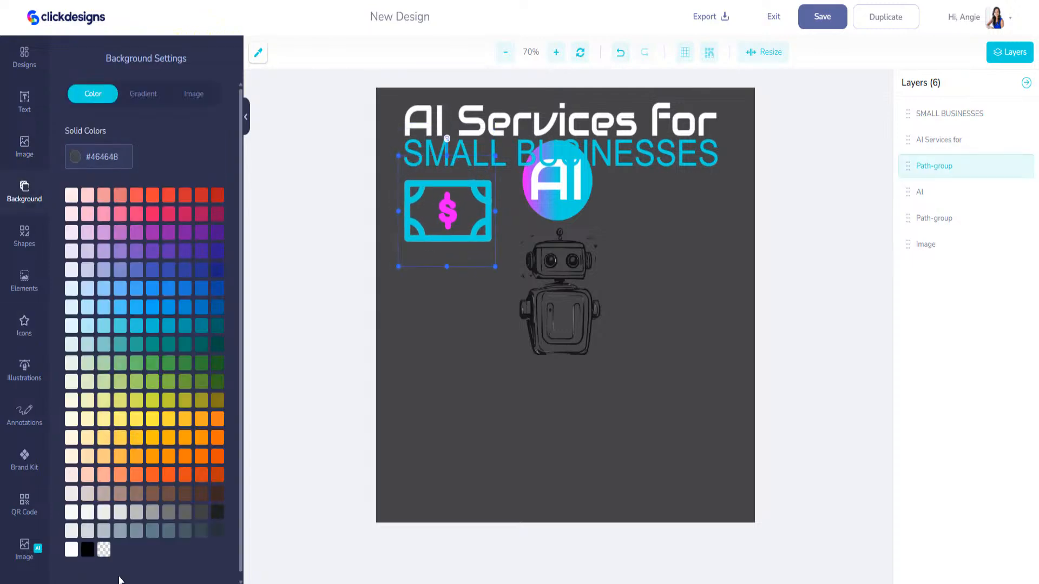
{"action": "left_click", "coordinate": [70, 552]}
- Set the "AI Services for" heading's text colour to #464648
{"action": "left_click", "coordinate": [619, 121]}
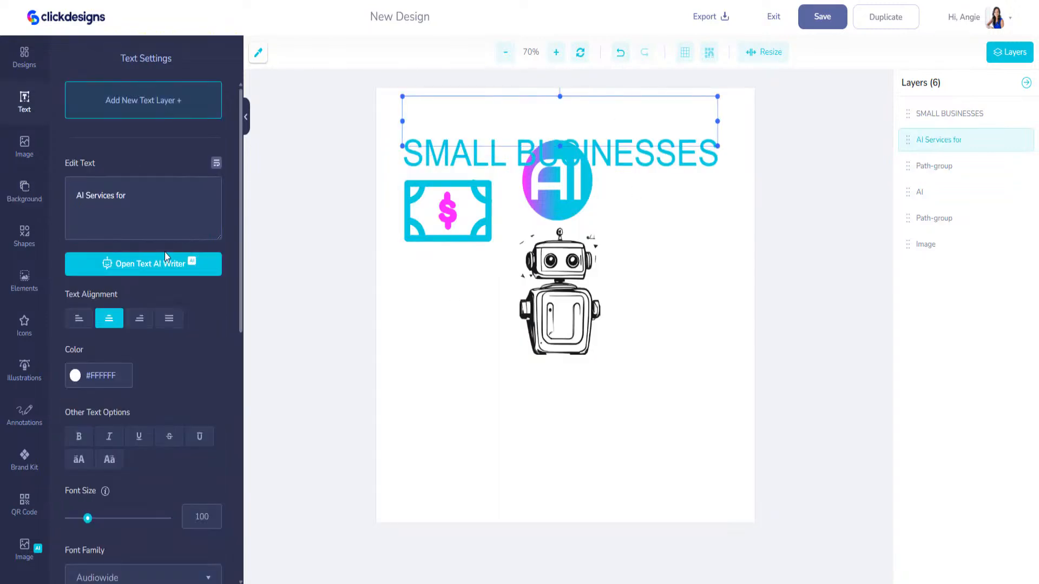
{"action": "left_click", "coordinate": [75, 376]}
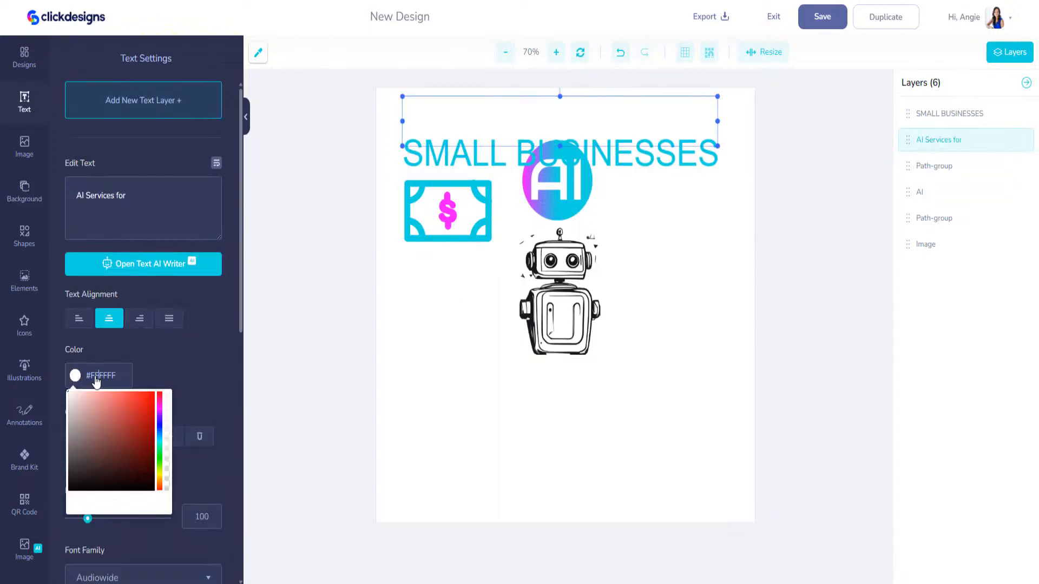
{"action": "left_click_drag", "start_coordinate": [93, 381], "coordinate": [129, 383]}
{"action": "type", "text": "#464648"}
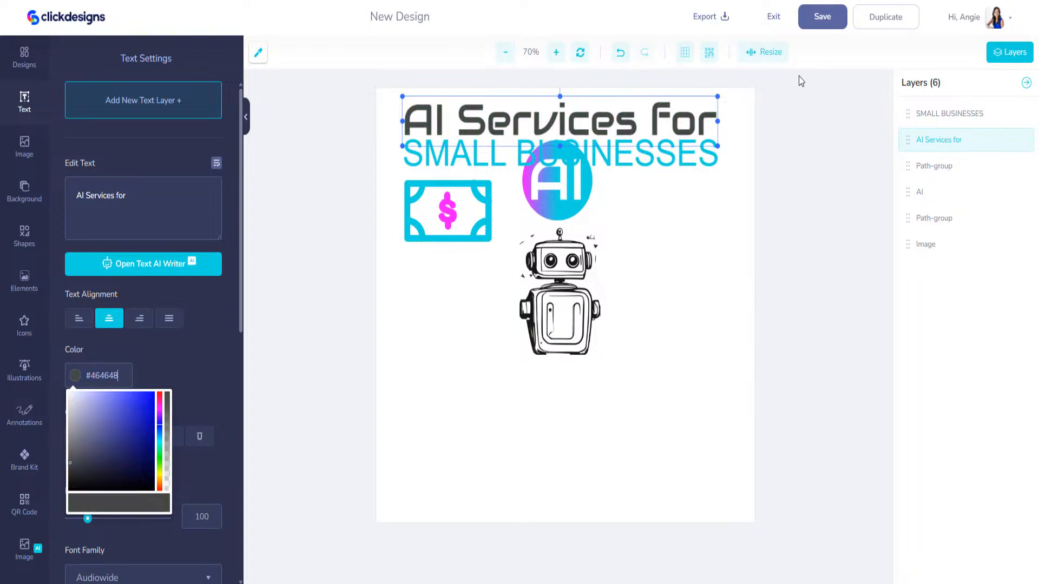
- Move the robot image slightly down and group the "AI" text with its gradient circle
{"action": "left_click_drag", "start_coordinate": [571, 304], "coordinate": [568, 326]}
{"action": "left_click", "coordinate": [558, 208]}
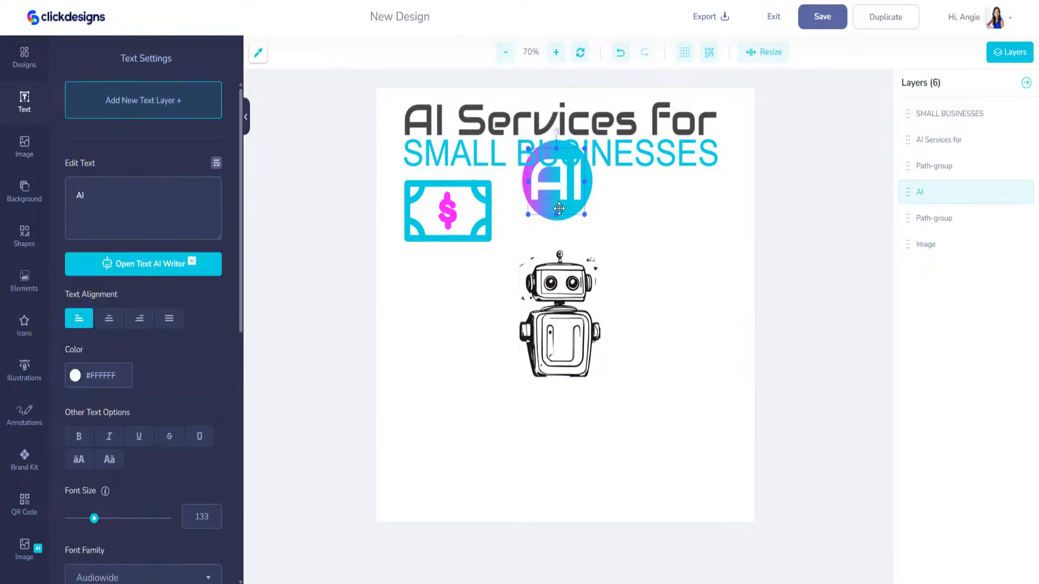
{"action": "left_click", "coordinate": [587, 187], "text": "shift"}
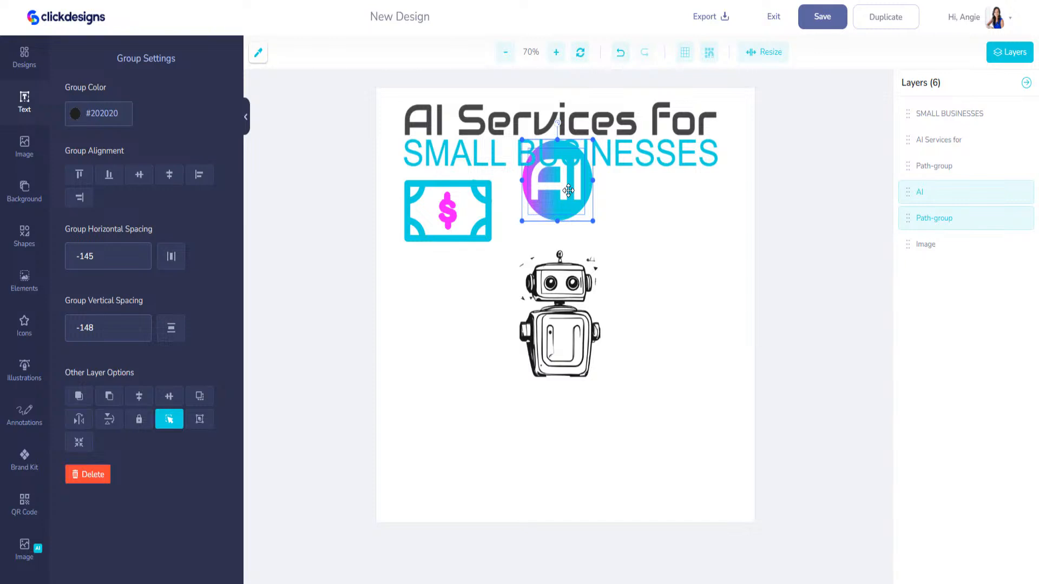
{"action": "right_click", "coordinate": [568, 190]}
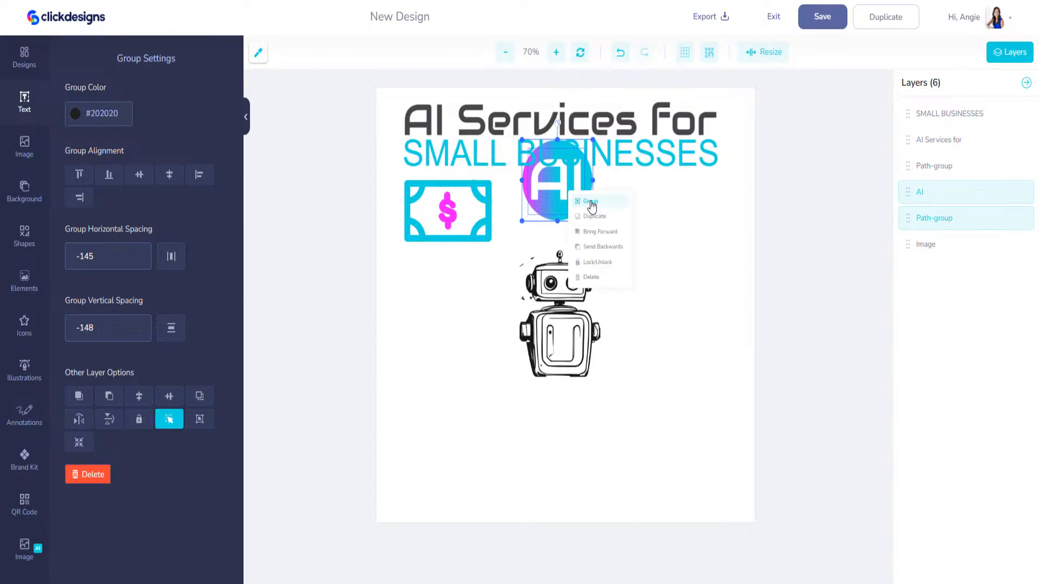
{"action": "left_click", "coordinate": [590, 201]}
- Move the AI circle group below "SMALL BUSINESSES", with the robot slightly lower beneath it, and nudge the banknote icon level with the circle
{"action": "left_click_drag", "start_coordinate": [568, 191], "coordinate": [570, 225]}
{"action": "left_click_drag", "start_coordinate": [562, 271], "coordinate": [563, 285]}
{"action": "left_click_drag", "start_coordinate": [472, 236], "coordinate": [478, 240]}
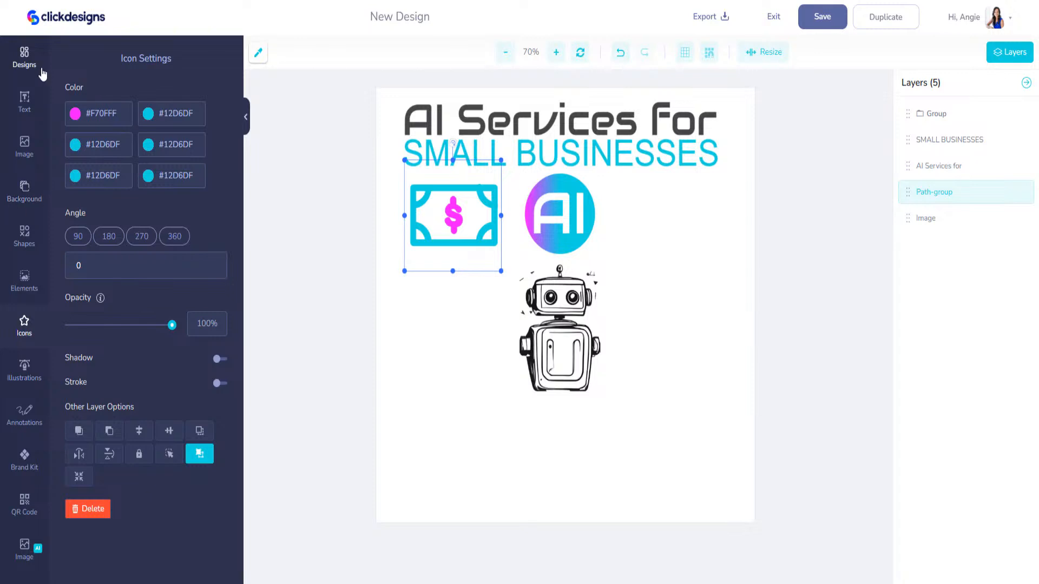
- Add a new text layer that reads "DECREASE EXPENSES"
{"action": "left_click", "coordinate": [27, 109]}
{"action": "left_click", "coordinate": [132, 116]}
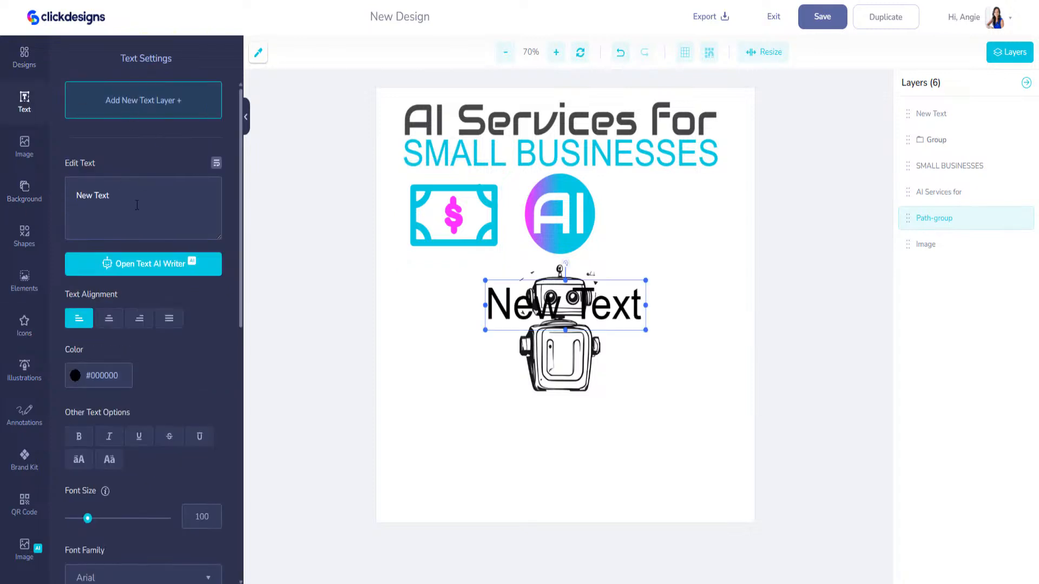
{"action": "type", "text": "COS"}
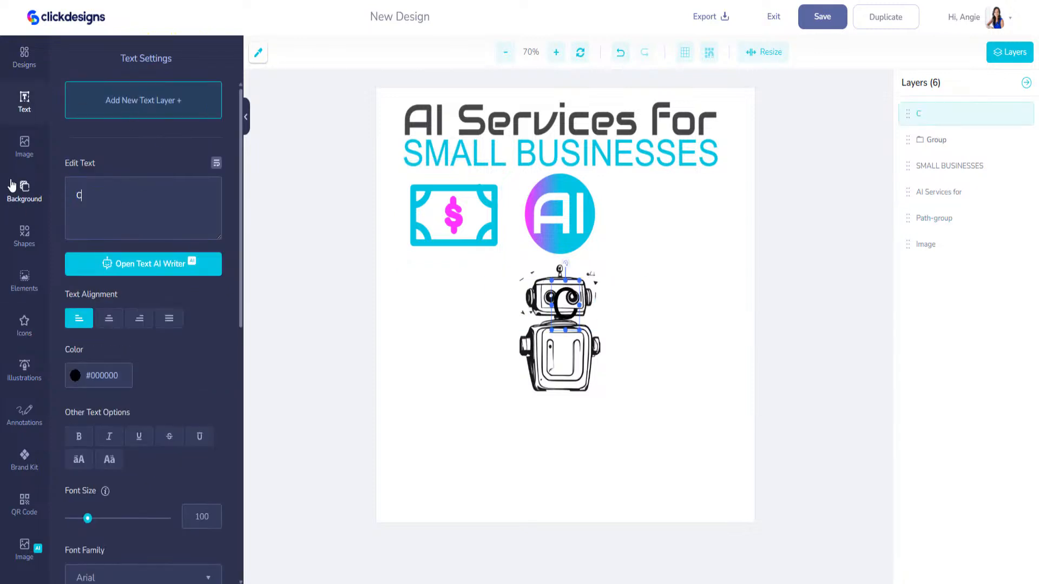
{"action": "key", "text": "BackSpace"}
{"action": "key", "text": "BackSpace"}
{"action": "key", "text": "BackSpace"}
{"action": "type", "text": "DECREAS"}
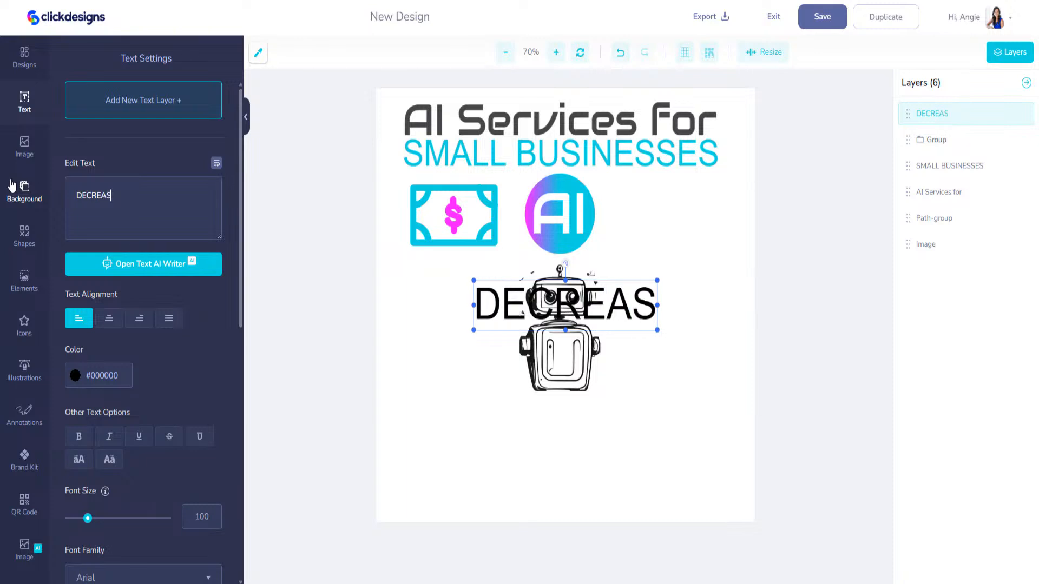
{"action": "type", "text": "E C"}
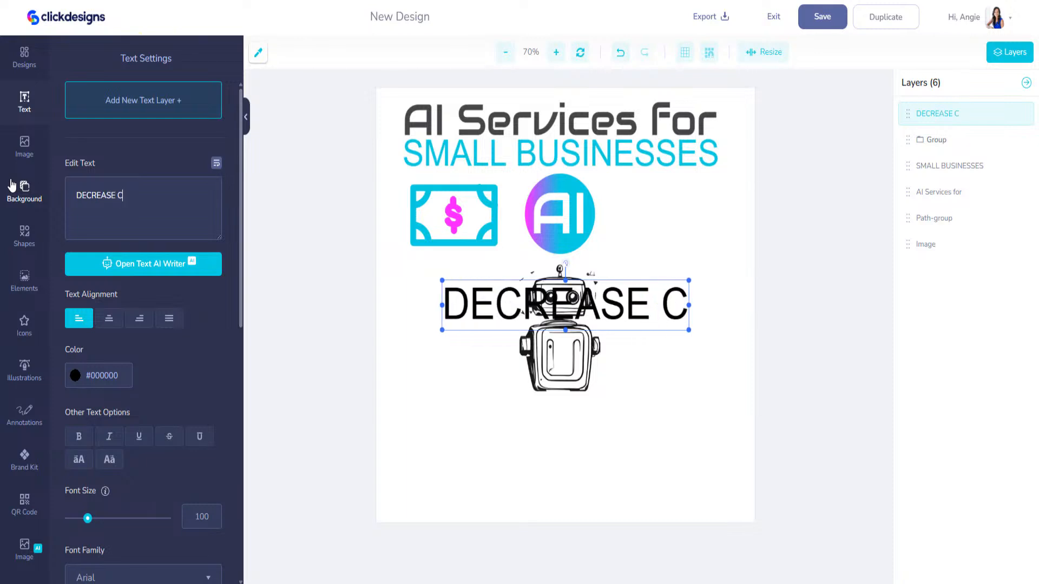
{"action": "type", "text": "OST"}
{"action": "key", "text": "BackSpace"}
{"action": "key", "text": "BackSpace"}
{"action": "key", "text": "BackSpace"}
{"action": "key", "text": "BackSpace"}
{"action": "type", "text": "EXPENSES"}
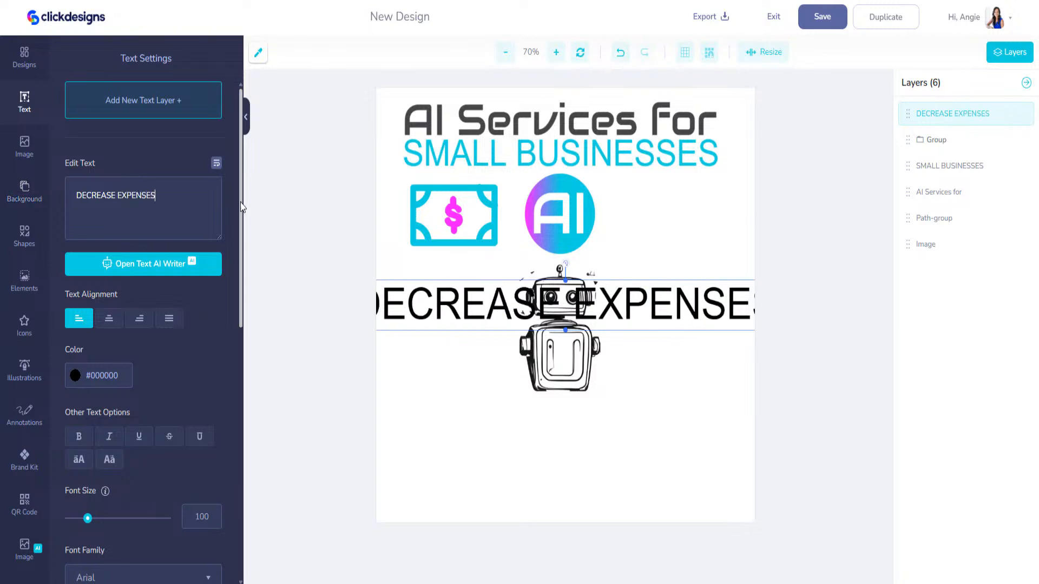
- Replace the new layer's text with "SAVE MONEY"
{"action": "key", "text": "ctrl+a"}
{"action": "type", "text": "SA"}
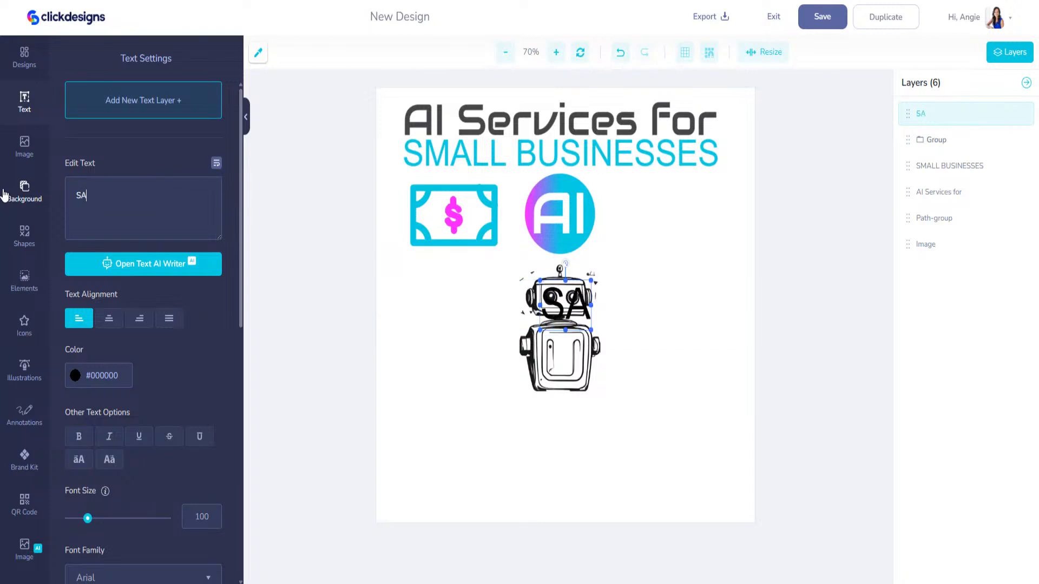
{"action": "type", "text": "VE MONEY"}
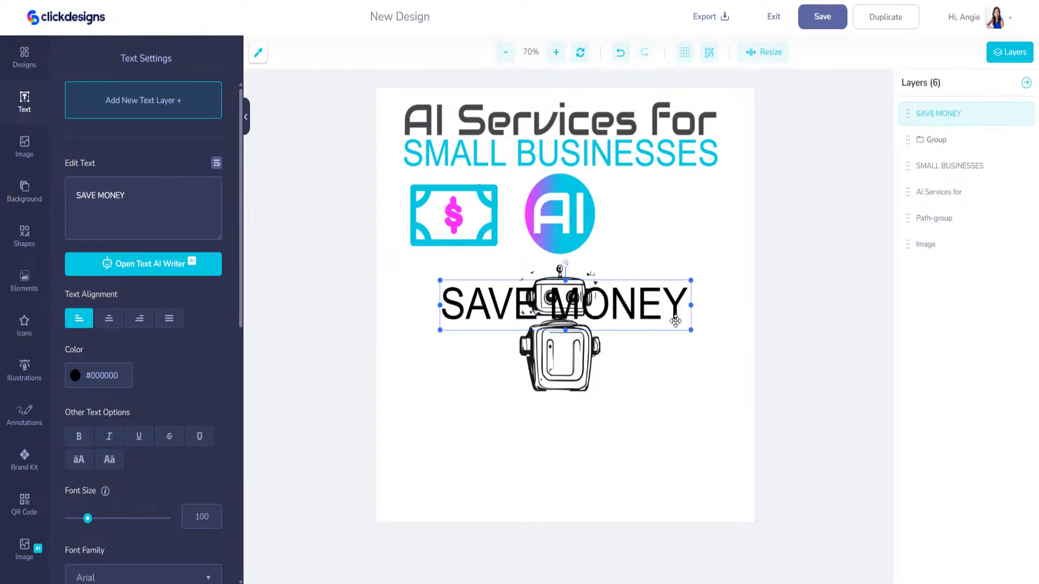
- Shrink "SAVE MONEY" to a font size of about 46 and place it as a caption centred beneath the banknote icon
{"action": "left_click_drag", "start_coordinate": [690, 329], "coordinate": [578, 308]}
{"action": "left_click_drag", "start_coordinate": [508, 299], "coordinate": [478, 271]}
{"action": "left_click", "coordinate": [549, 280]}
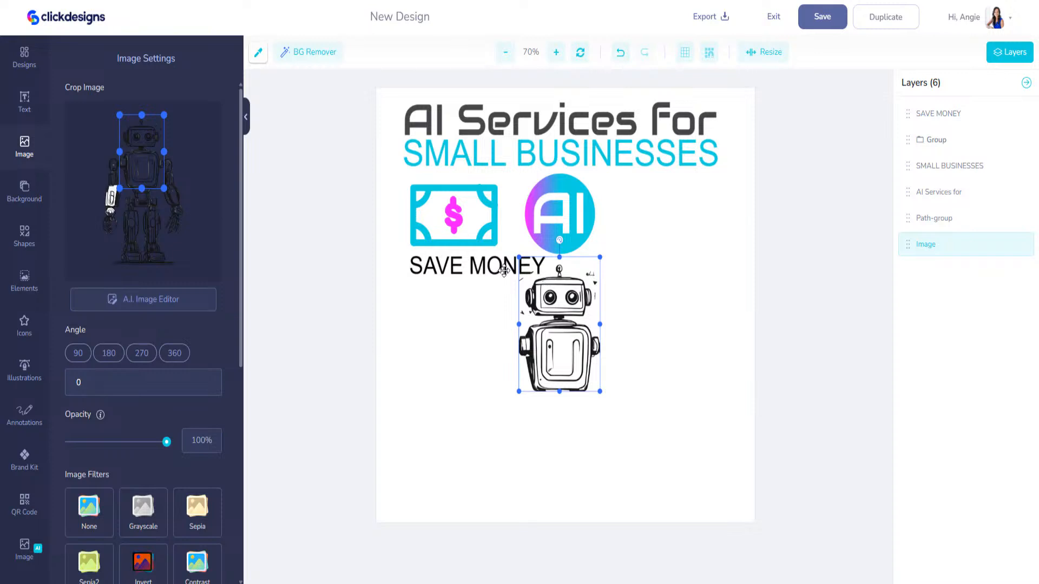
{"action": "left_click", "coordinate": [547, 282]}
{"action": "left_click_drag", "start_coordinate": [547, 282], "coordinate": [497, 267]}
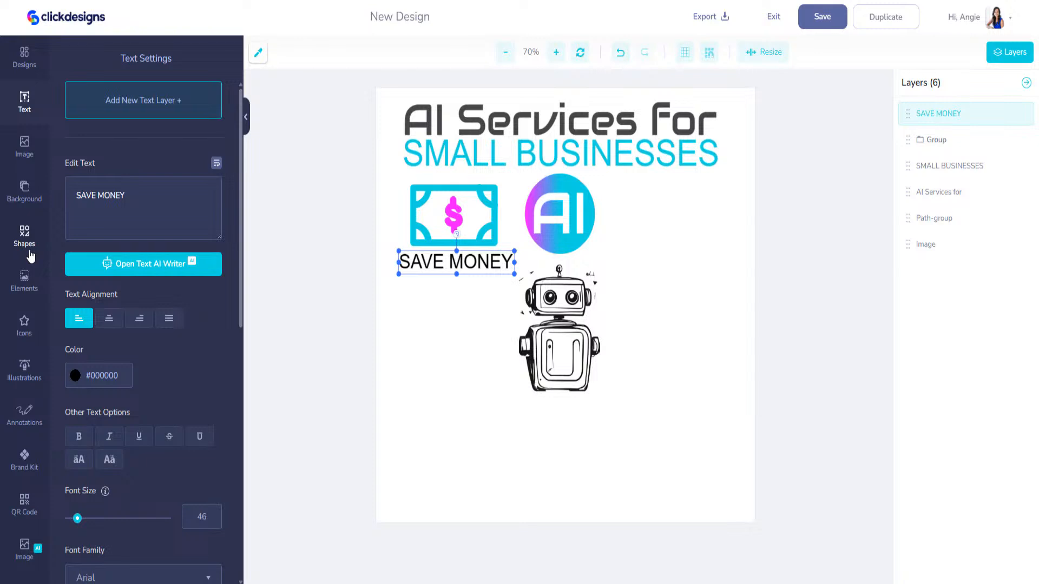
- Search the icon library for "computer"
{"action": "left_click", "coordinate": [29, 285]}
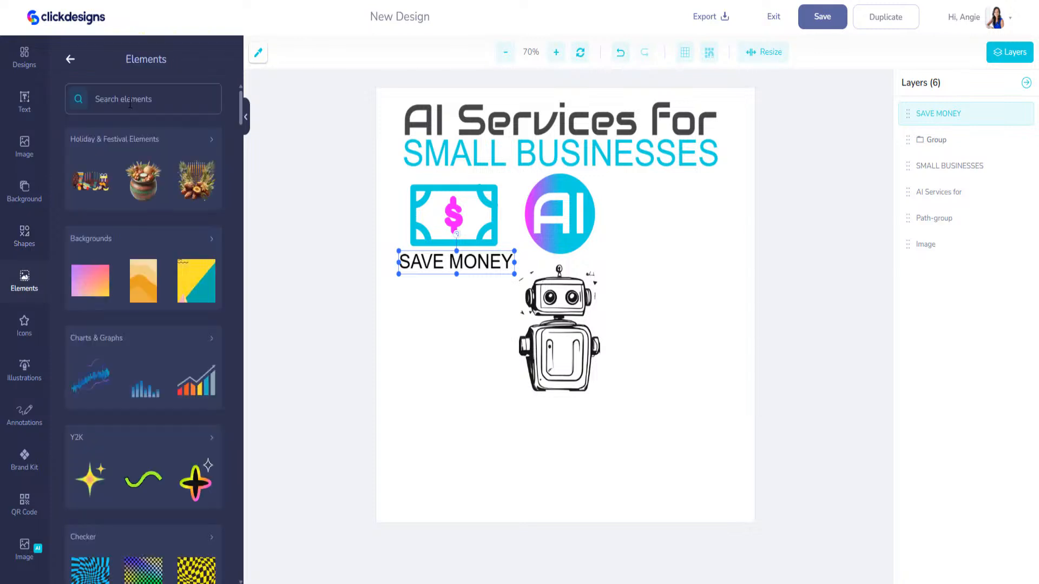
{"action": "left_click", "coordinate": [130, 100]}
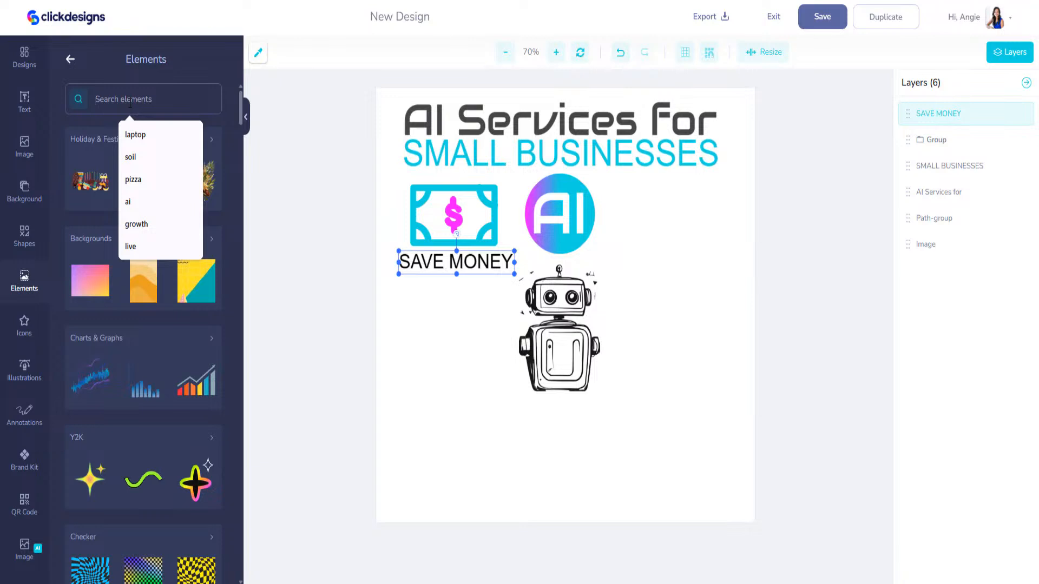
{"action": "left_click", "coordinate": [22, 334]}
{"action": "scroll", "coordinate": [85, 111], "scroll_direction": "up", "scroll_amount": 5}
{"action": "scroll", "coordinate": [84, 81], "scroll_direction": "up", "scroll_amount": 7}
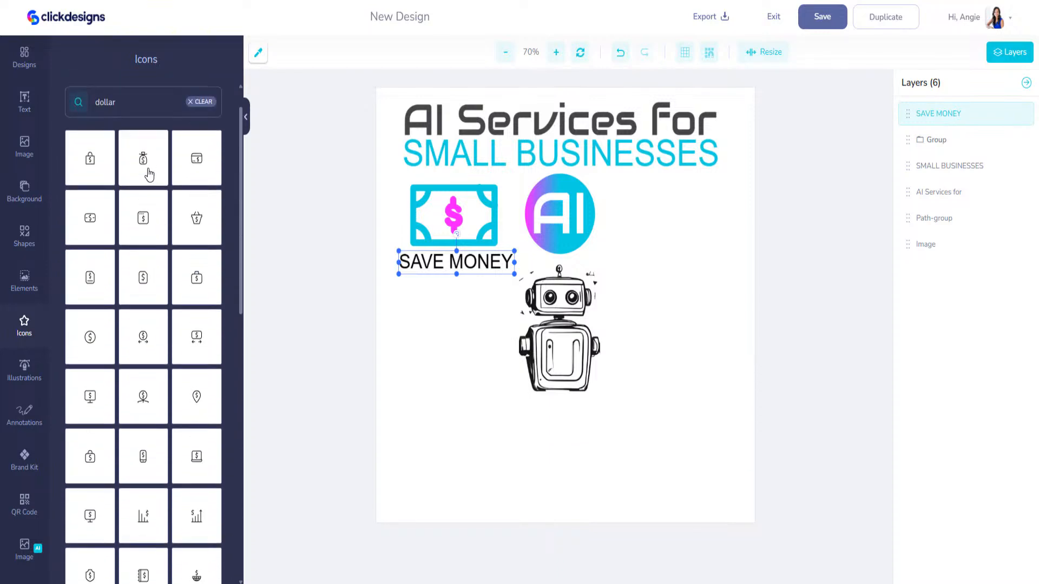
{"action": "key", "text": "ctrl+a"}
{"action": "type", "text": "conmpu"}
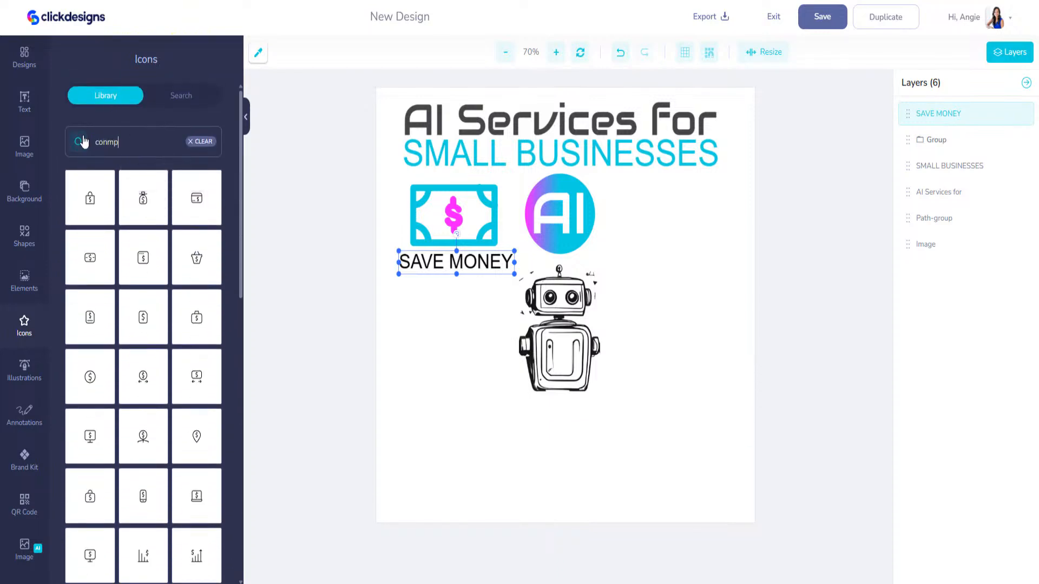
{"action": "key", "text": "BackSpace"}
{"action": "type", "text": "mputer"}
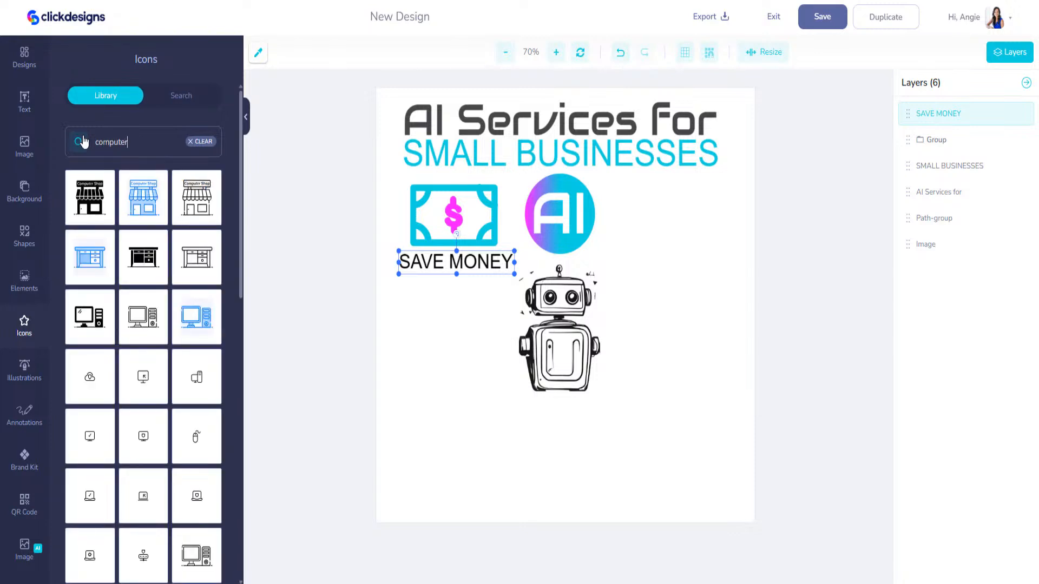
- Insert the outlined desktop computer with tower icon, enlarge it and place it beside the AI circle, opposite the banknote
{"action": "scroll", "coordinate": [167, 464], "scroll_direction": "down", "scroll_amount": 6}
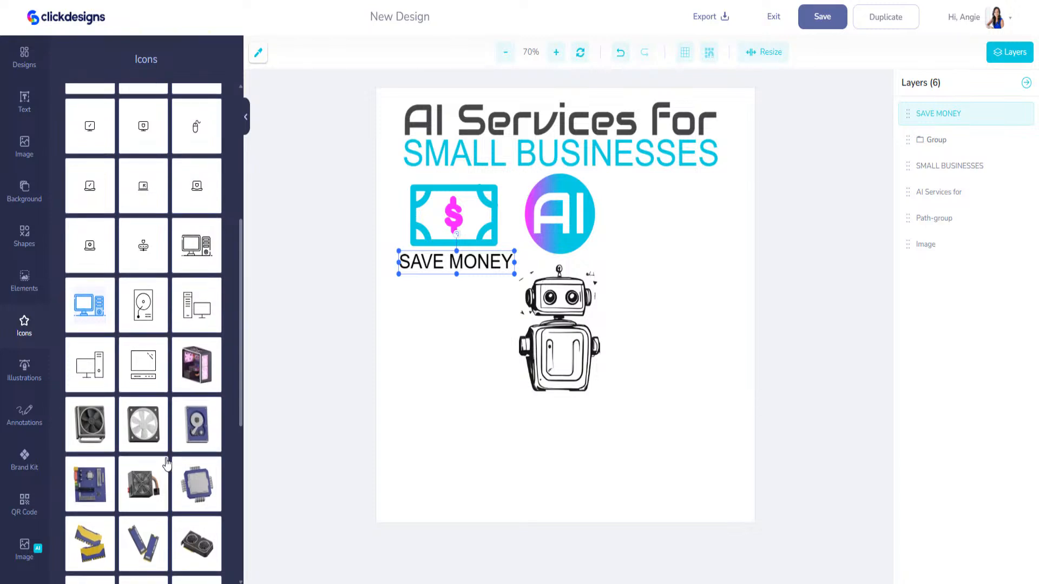
{"action": "left_click", "coordinate": [203, 257]}
{"action": "left_click_drag", "start_coordinate": [630, 281], "coordinate": [739, 300]}
{"action": "left_click_drag", "start_coordinate": [692, 254], "coordinate": [693, 254]}
- Set the computer icon's first four colours to #12D6DF, covering the base line, monitor outline and tower outline
{"action": "left_click", "coordinate": [89, 119]}
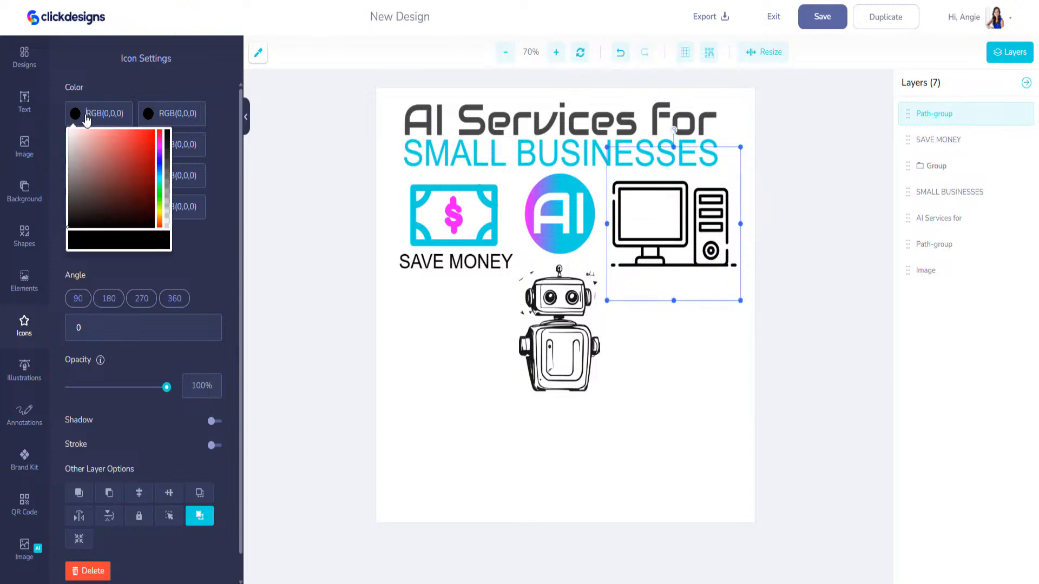
{"action": "type", "text": "#12D6DF"}
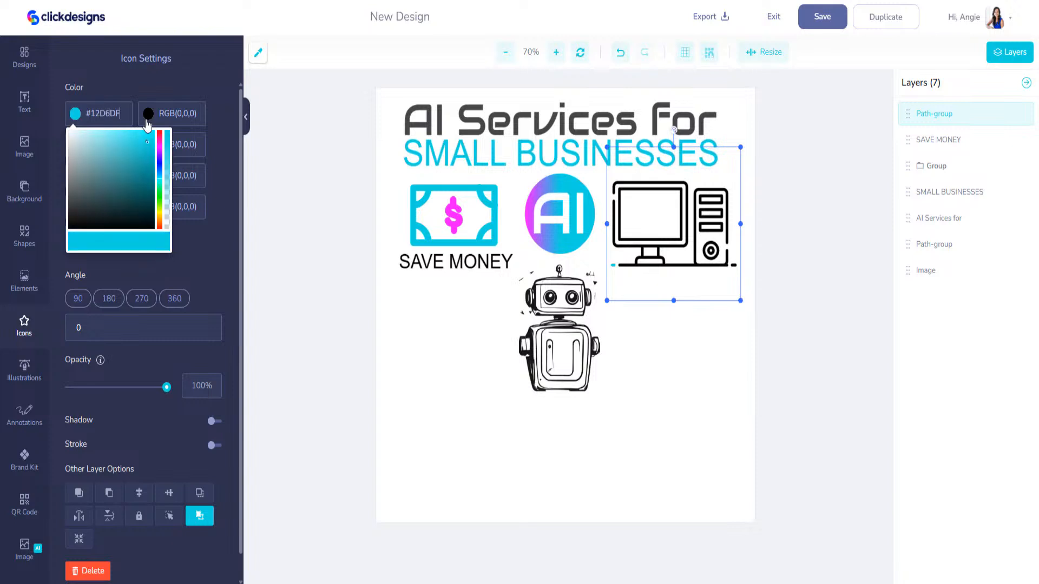
{"action": "double_click", "coordinate": [113, 117]}
{"action": "key", "text": "ctrl+c"}
{"action": "left_click", "coordinate": [195, 116]}
{"action": "key", "text": "ctrl+v"}
{"action": "left_click", "coordinate": [98, 149]}
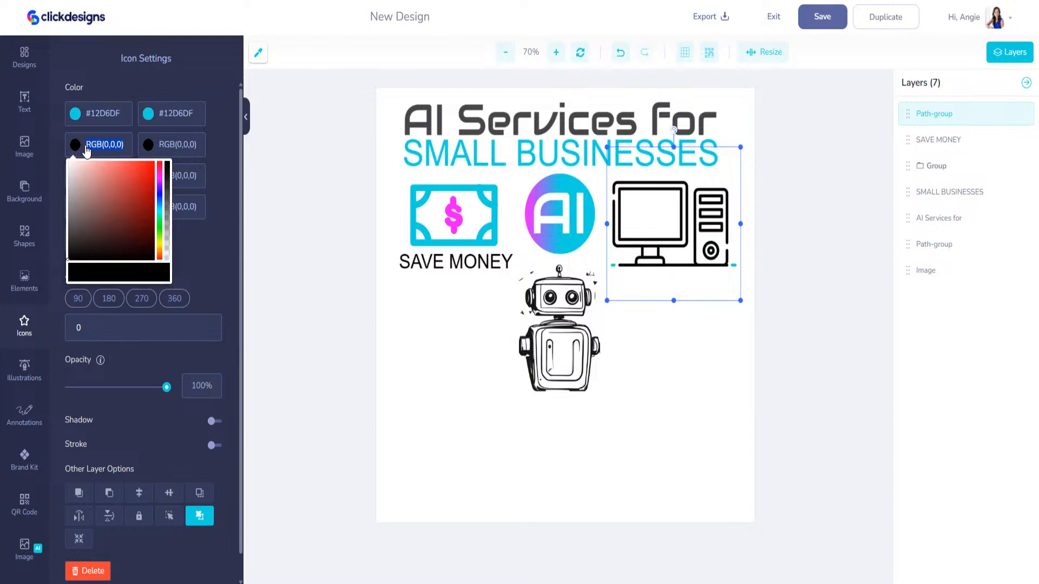
{"action": "key", "text": "ctrl+v"}
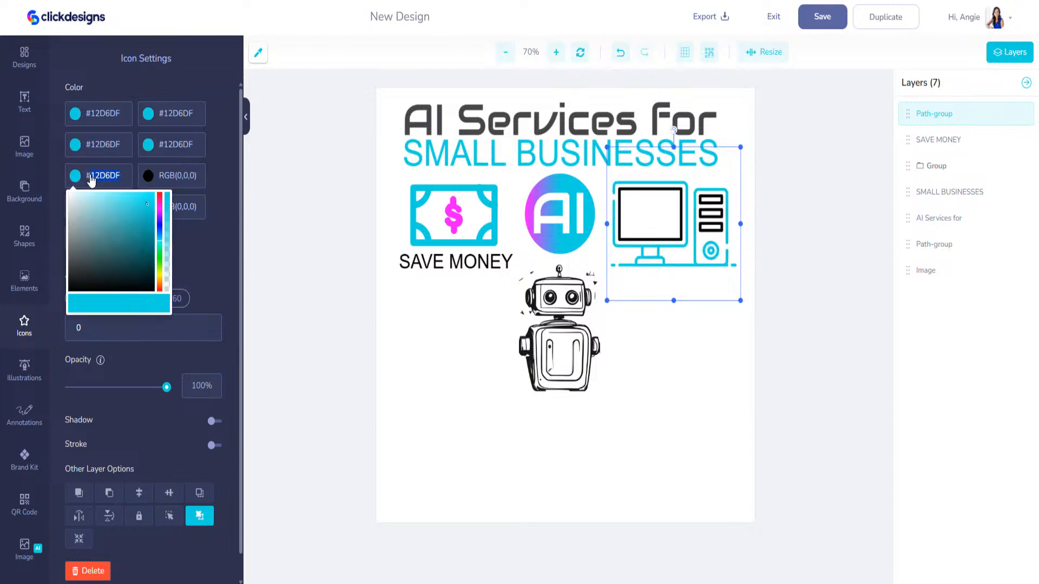
- Set the computer icon's fifth and sixth colours, the tower's round button and the inner screen frame, to #F70FFF
{"action": "key", "text": "BackSpace"}
{"action": "type", "text": "F70FFF"}
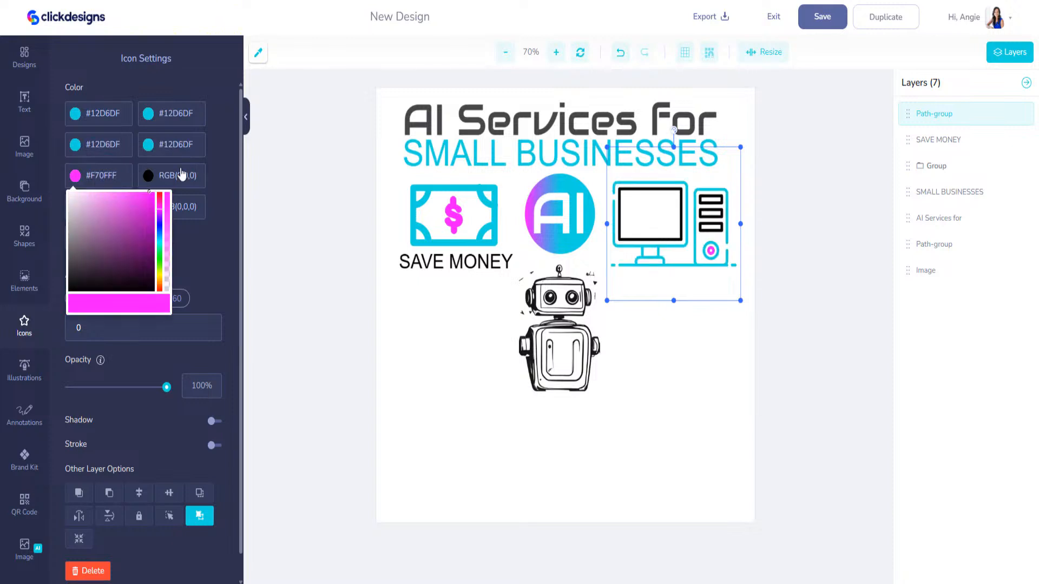
{"action": "left_click_drag", "start_coordinate": [201, 178], "coordinate": [169, 182]}
{"action": "key", "text": "ctrl+v"}
{"action": "type", "text": "F"}
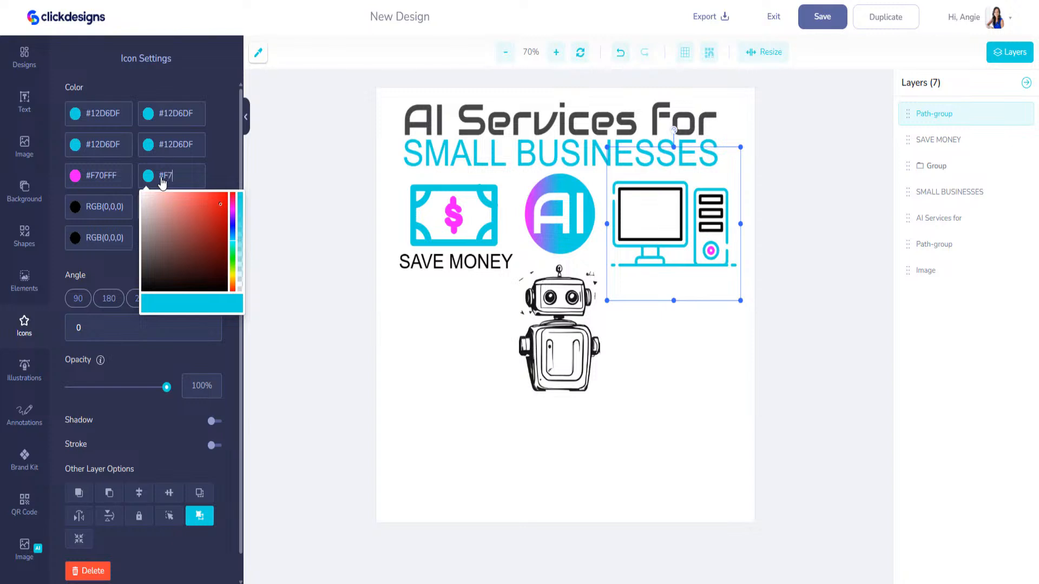
{"action": "type", "text": "0FFF"}
{"action": "left_click", "coordinate": [131, 196]}
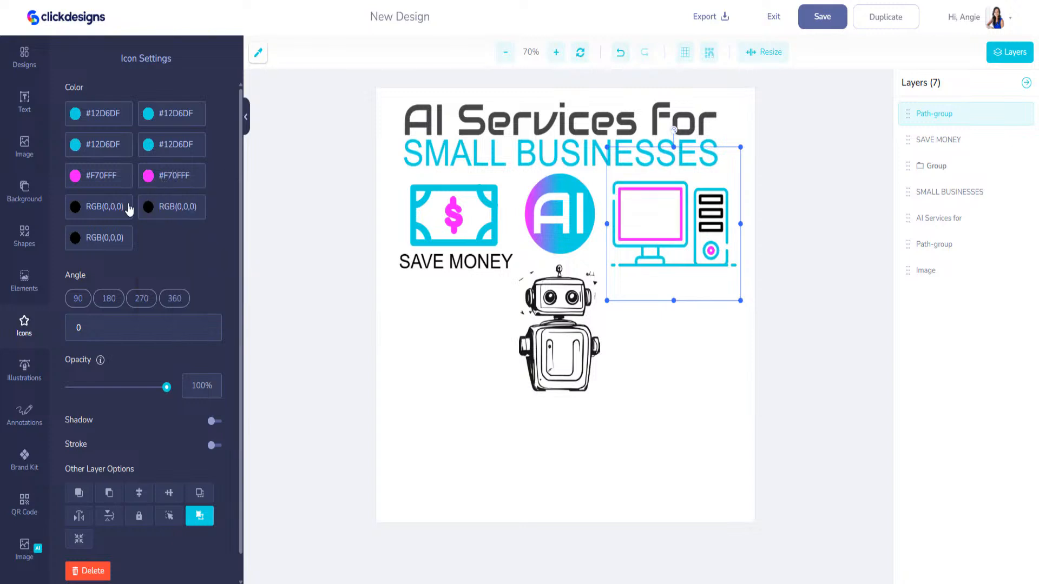
- Set the computer icon's last three colours, the tower's drive slots, to #12D6DF
{"action": "left_click", "coordinate": [130, 212]}
{"action": "key", "text": "ctrl+v"}
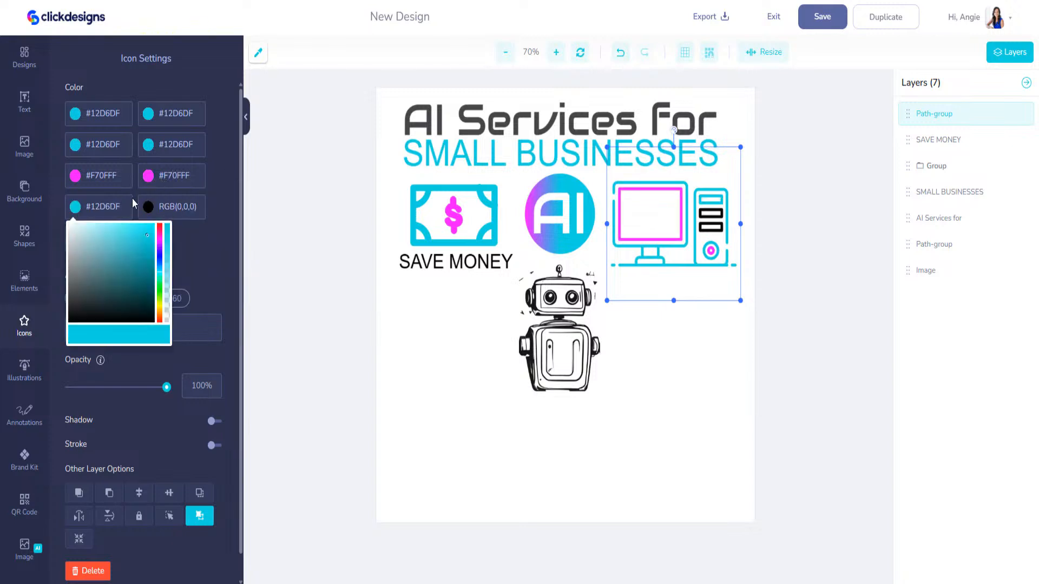
{"action": "left_click", "coordinate": [199, 208]}
{"action": "key", "text": "ctrl+v"}
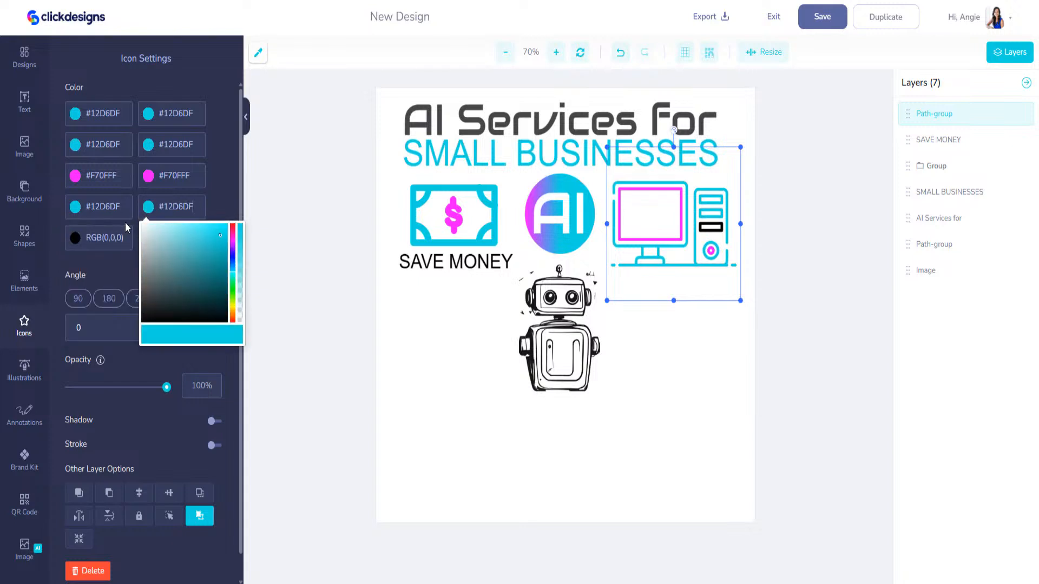
{"action": "left_click", "coordinate": [124, 244]}
{"action": "key", "text": "ctrl+v"}
{"action": "left_click", "coordinate": [196, 235]}
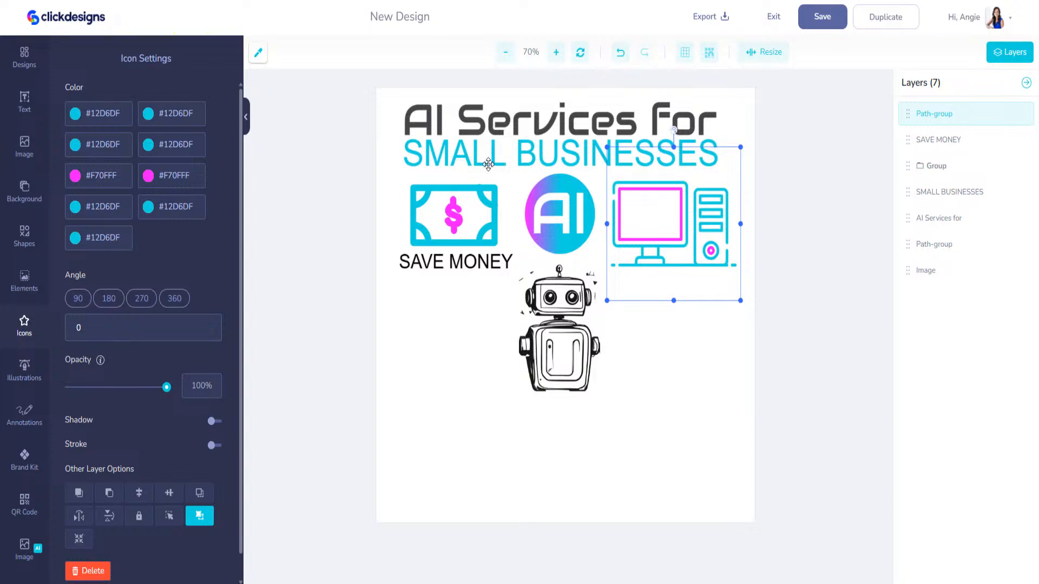
- Add a new text layer that reads "AI" and centre it on the computer icon's screen
{"action": "left_click", "coordinate": [29, 113]}
{"action": "left_click", "coordinate": [170, 102]}
{"action": "key", "text": "ctrl+a"}
{"action": "type", "text": "AI"}
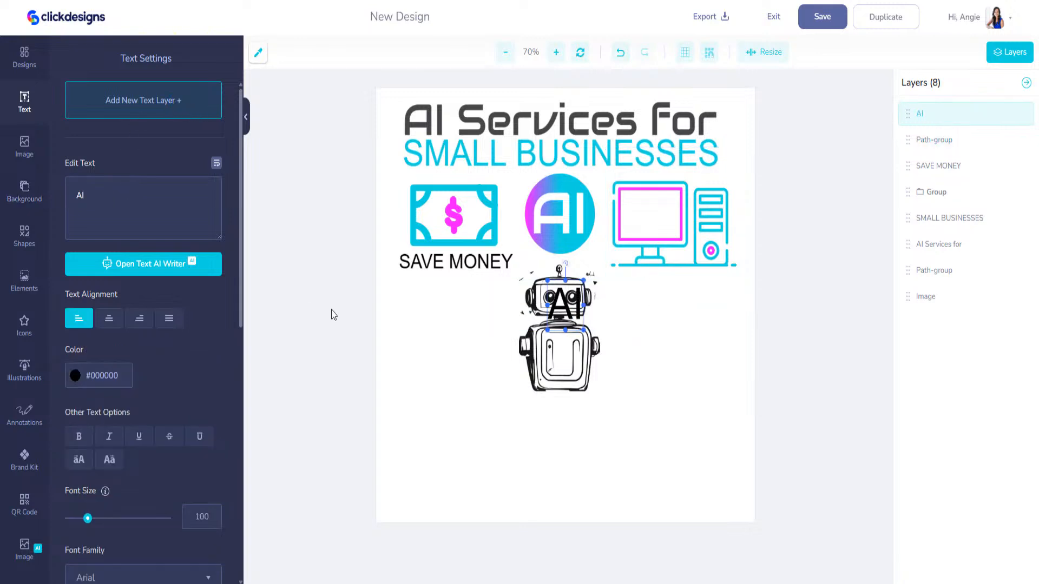
{"action": "left_click_drag", "start_coordinate": [558, 314], "coordinate": [644, 223]}
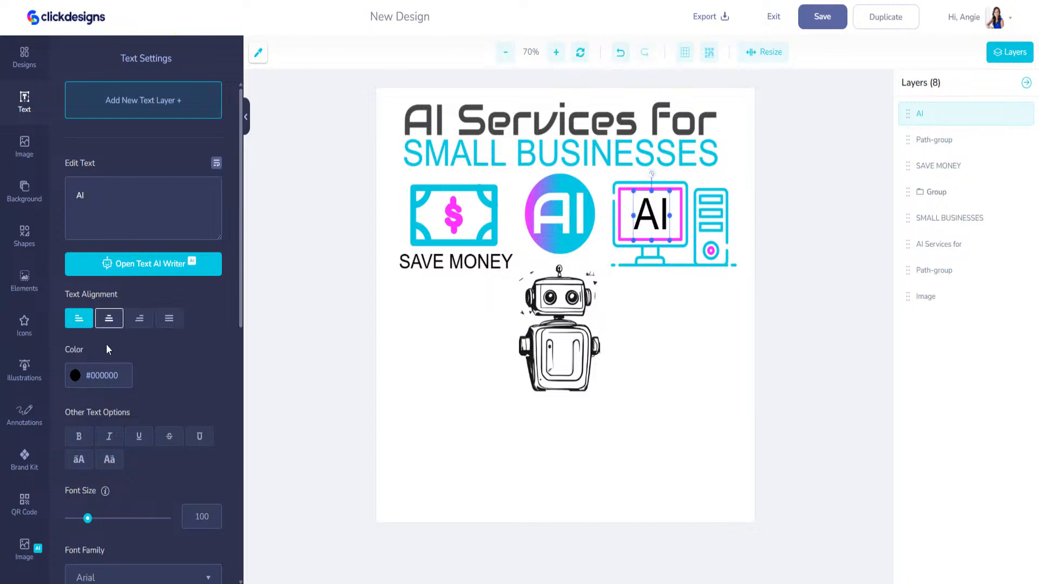
- Colour the "AI" text on the computer screen with the cyan Driven To Profit brand colour and make it bold
{"action": "left_click", "coordinate": [24, 459]}
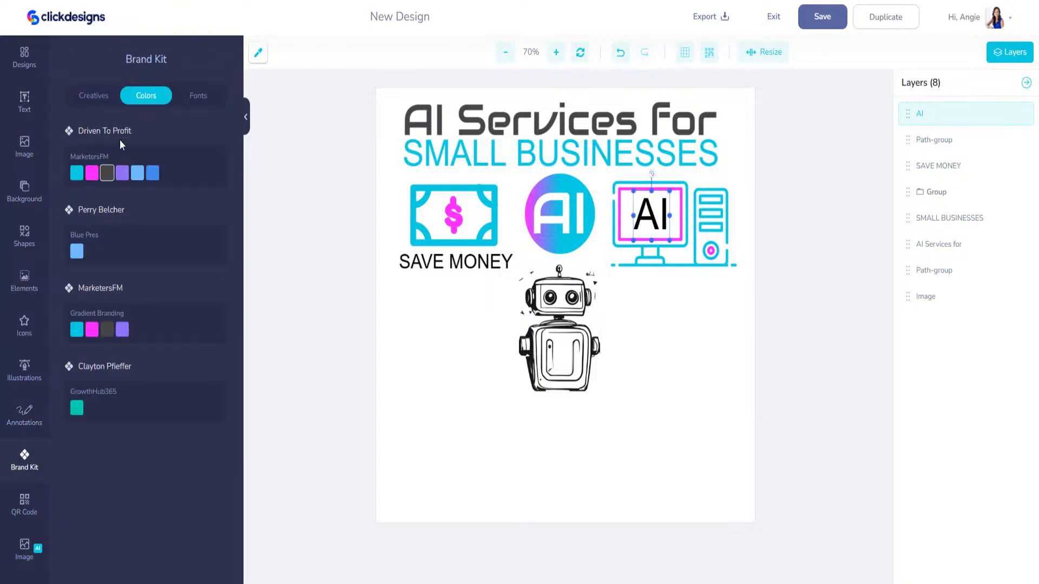
{"action": "left_click", "coordinate": [77, 173]}
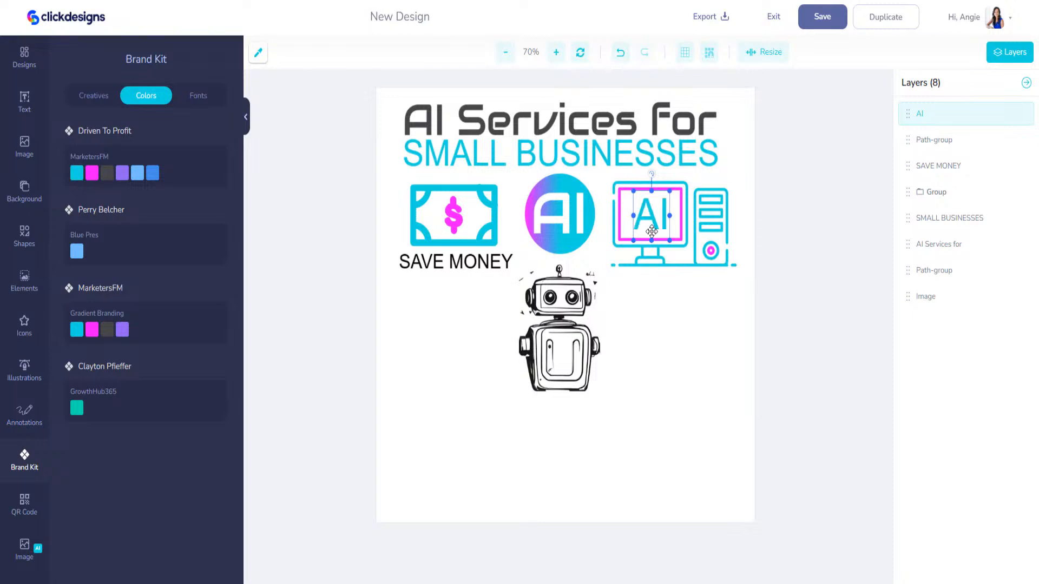
{"action": "left_click", "coordinate": [24, 98]}
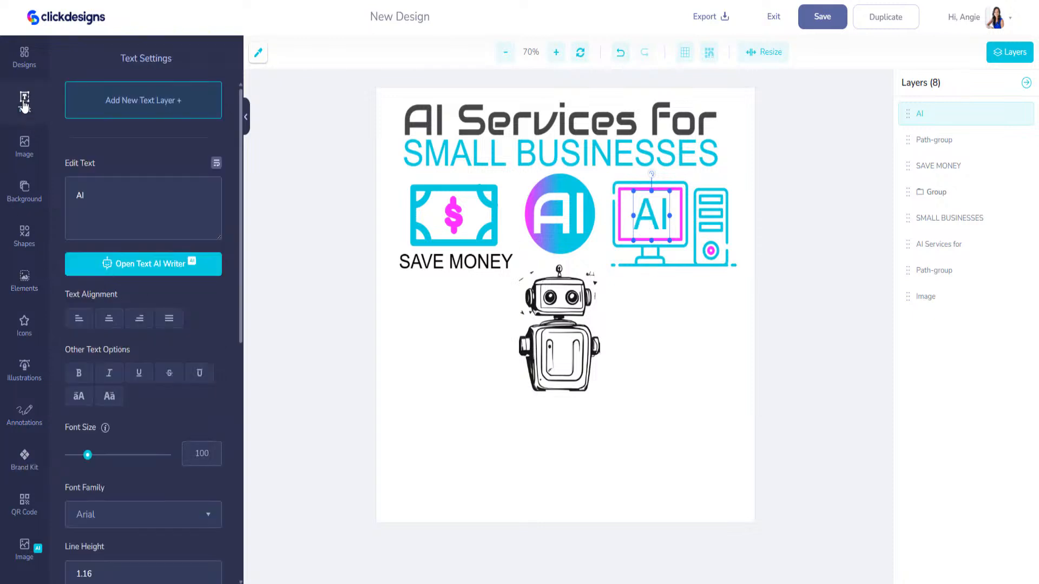
{"action": "left_click", "coordinate": [79, 373]}
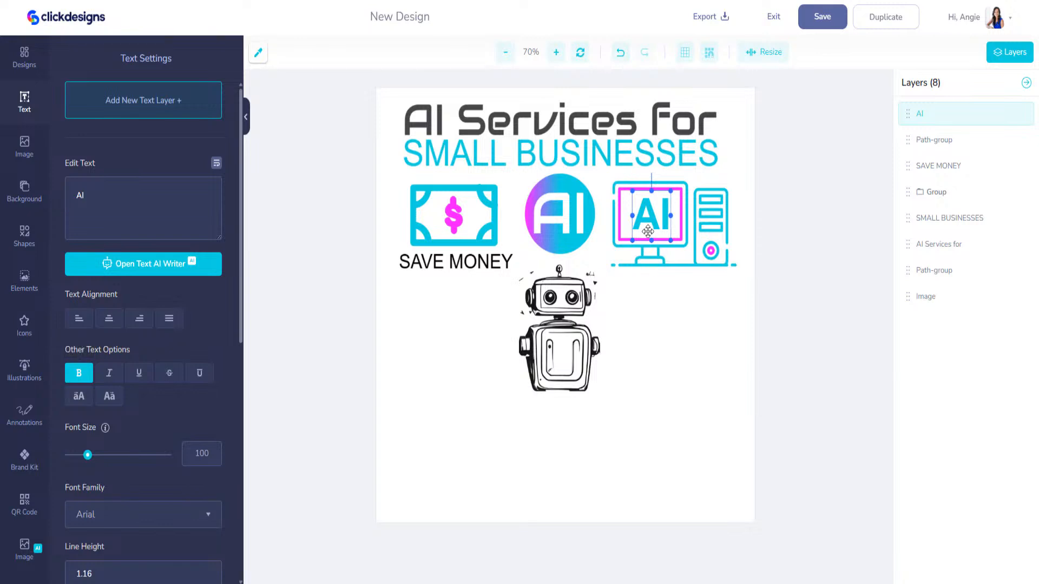
{"action": "left_click", "coordinate": [719, 340]}
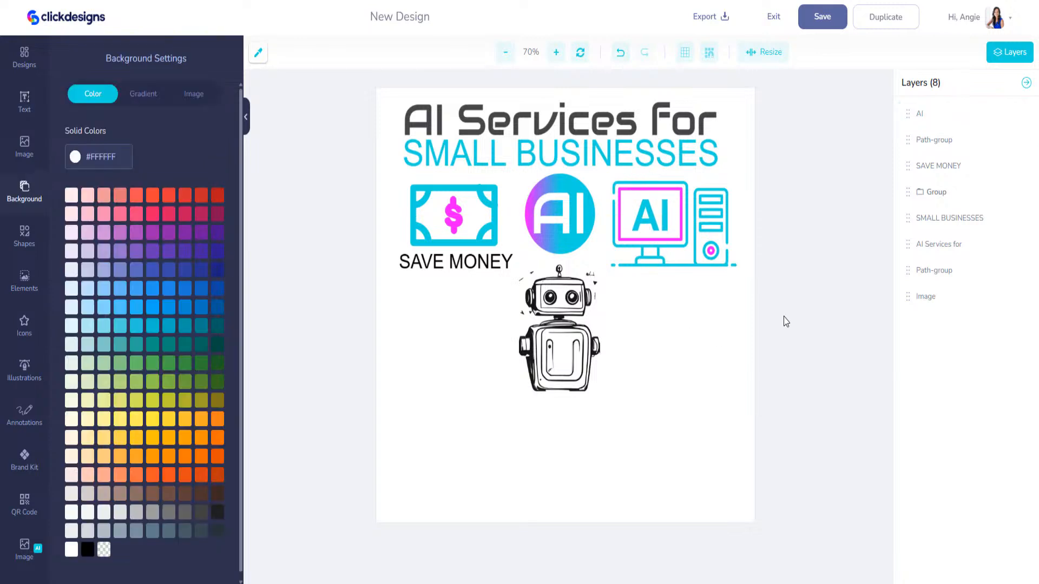
- Duplicate the "SAVE MONEY" caption below the computer icon and change the copy's text to "IMPROVED CUSTOMER SERVICE"
{"action": "left_click", "coordinate": [444, 260]}
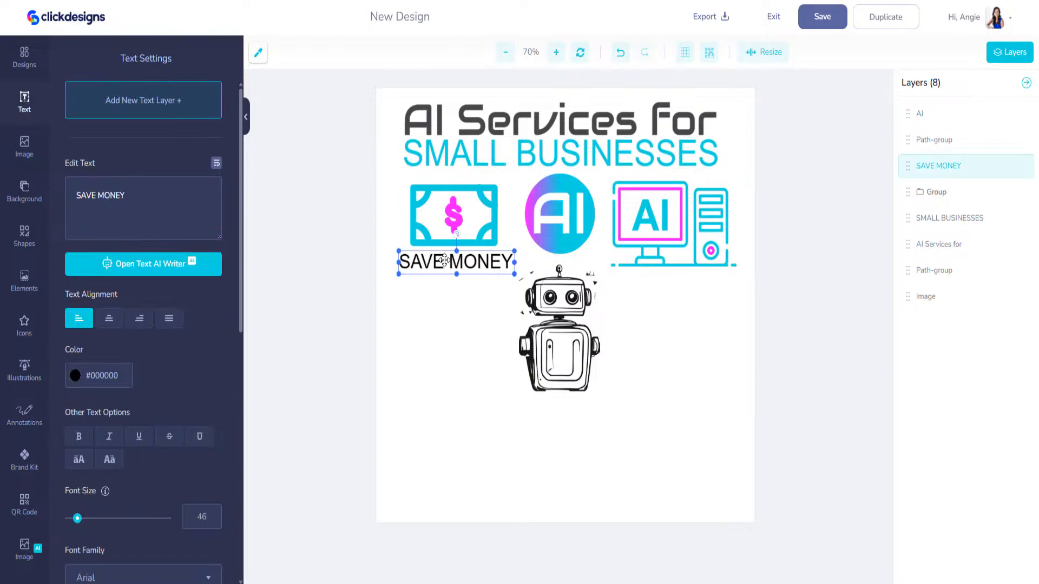
{"action": "left_click_drag", "start_coordinate": [445, 260], "coordinate": [681, 287]}
{"action": "left_click", "coordinate": [681, 287]}
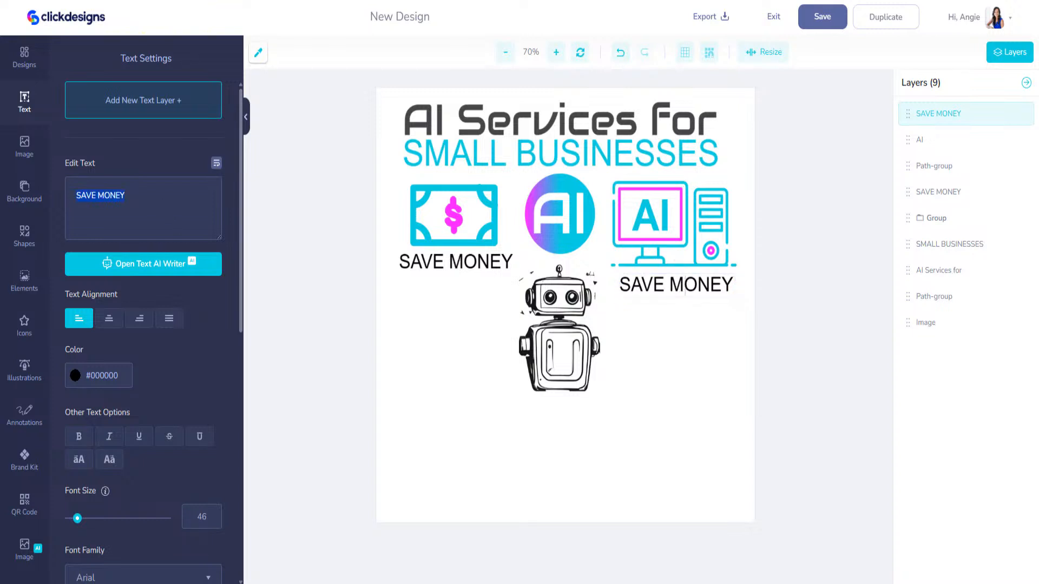
{"action": "key", "text": "BackSpace"}
{"action": "type", "text": "IMPROVED CUSTOMER SERVICE"}
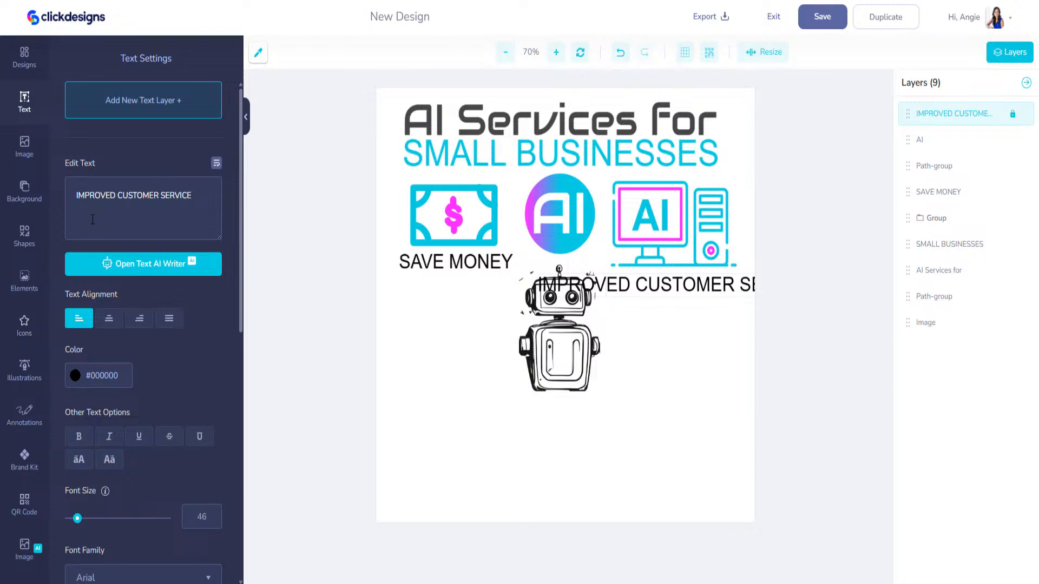
- Break "IMPROVED CUSTOMER SERVICE" into three centre-aligned lines, one word each, with a line height of 1
{"action": "key", "text": "BackSpace"}
{"action": "key", "text": "Return"}
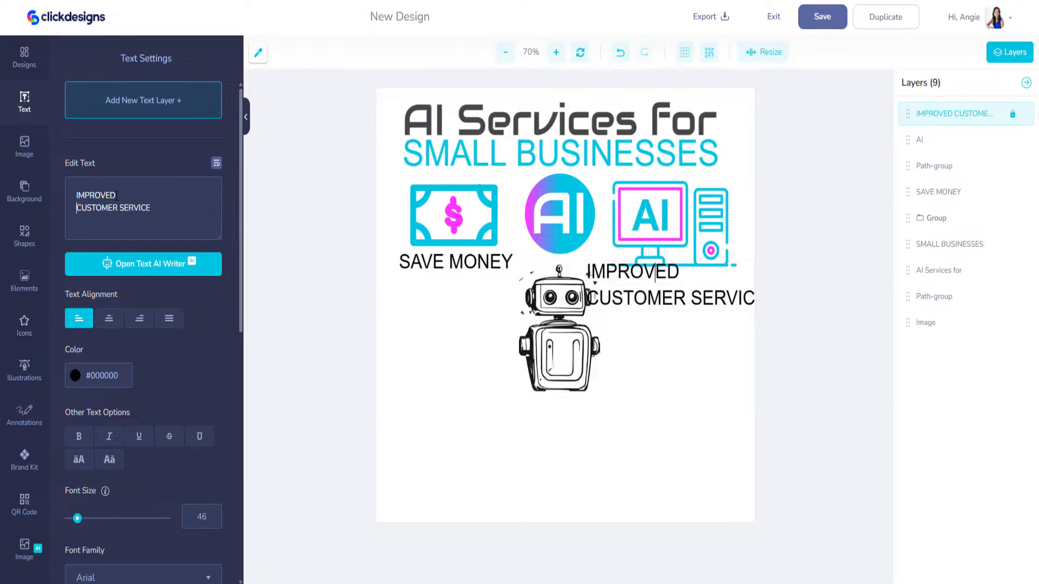
{"action": "left_click", "coordinate": [109, 318]}
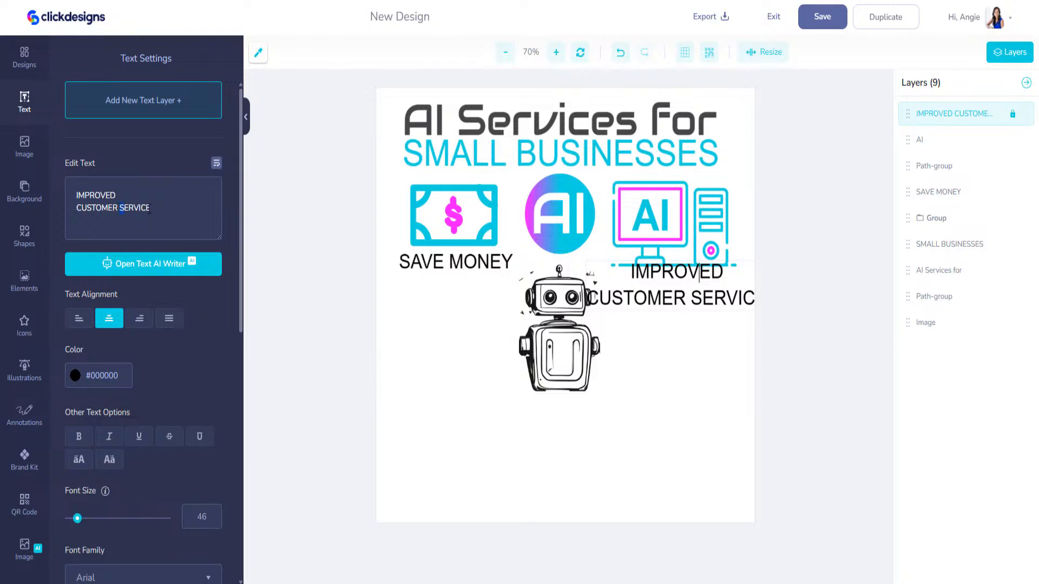
{"action": "key", "text": "BackSpace"}
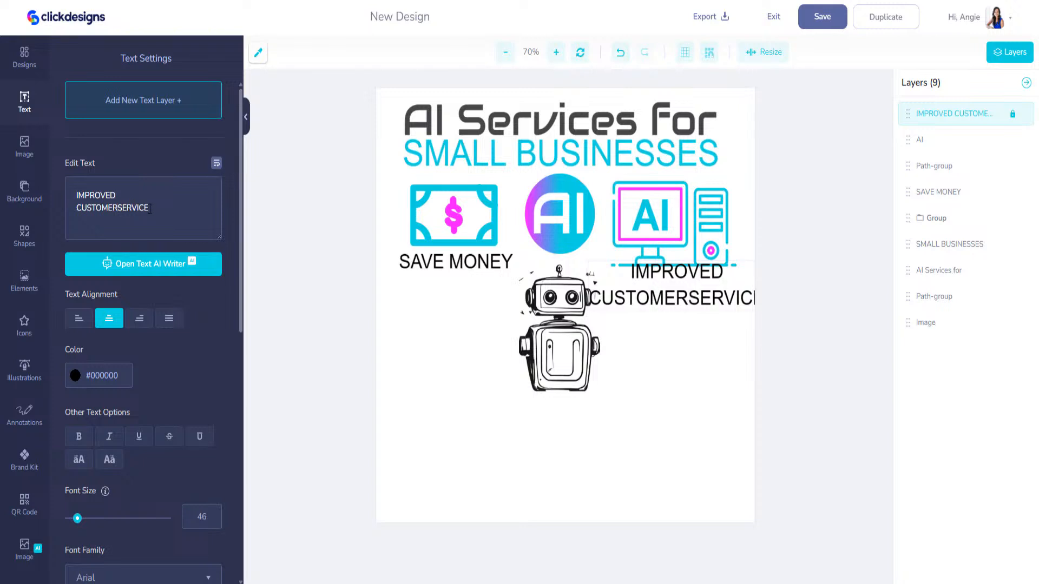
{"action": "key", "text": "Return"}
{"action": "scroll", "coordinate": [150, 480], "scroll_direction": "down", "scroll_amount": 3}
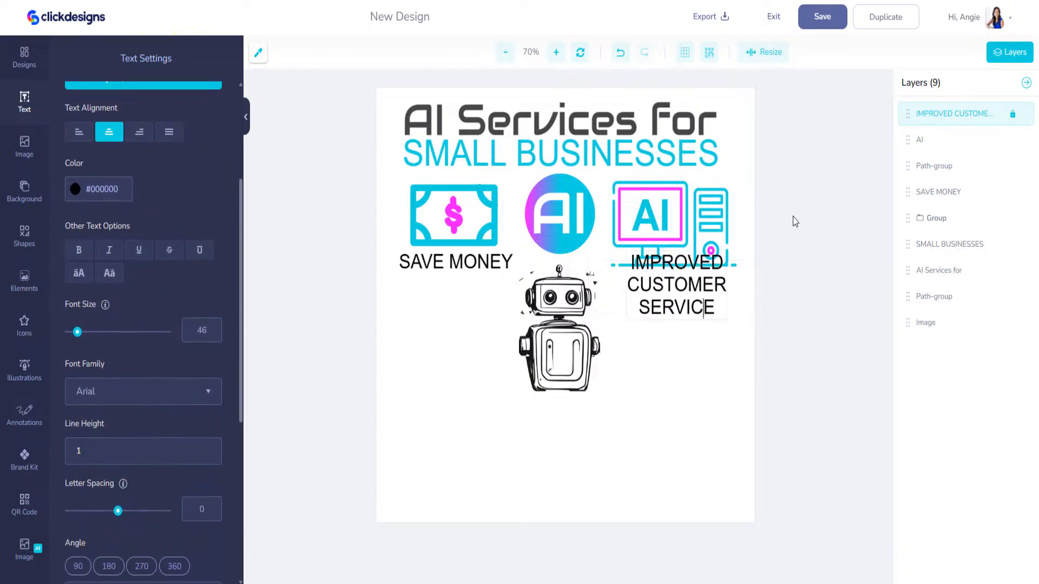
- Centre-align the "SAVE MONEY" caption, trying it on two lines and rejoining it on one
{"action": "left_click", "coordinate": [454, 265]}
{"action": "scroll", "coordinate": [180, 226], "scroll_direction": "up", "scroll_amount": 3}
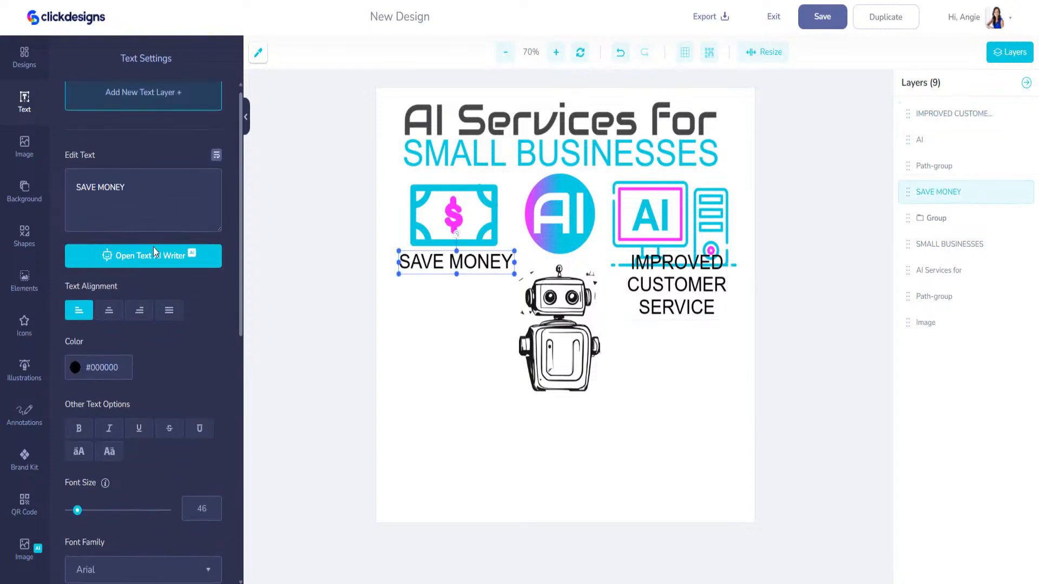
{"action": "key", "text": "Return"}
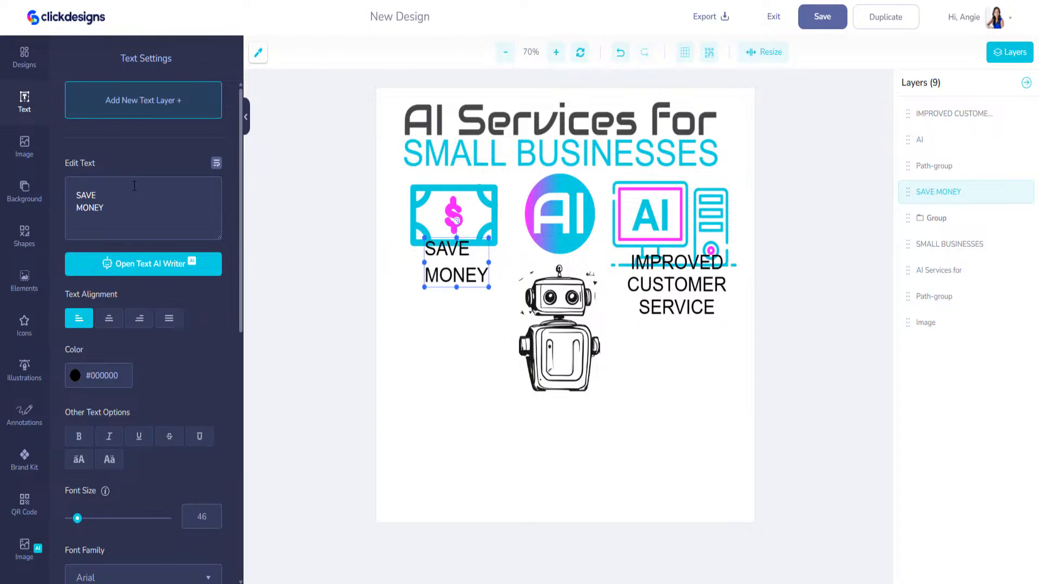
{"action": "left_click", "coordinate": [109, 318]}
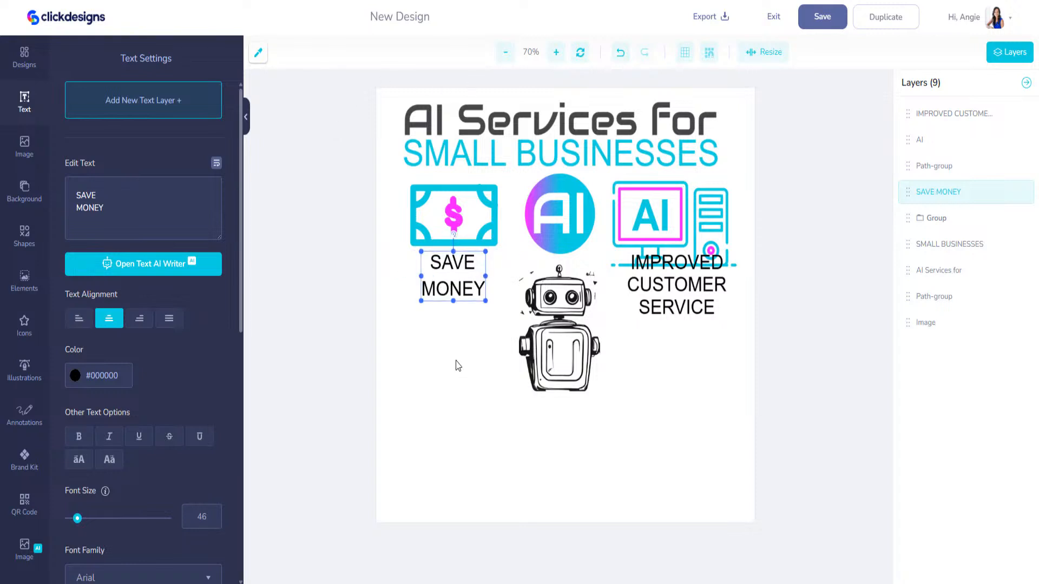
{"action": "key", "text": "Delete"}
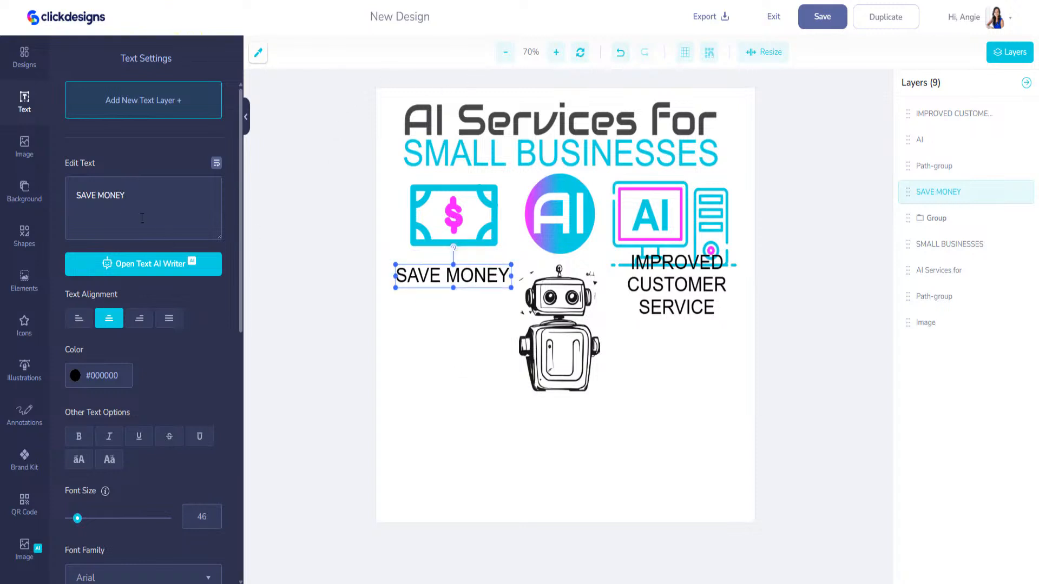
- Move "SAVE MONEY" up close beneath the banknote and "IMPROVED CUSTOMER SERVICE" down just below the computer icon
{"action": "left_click_drag", "start_coordinate": [482, 275], "coordinate": [482, 261]}
{"action": "left_click_drag", "start_coordinate": [696, 297], "coordinate": [681, 310]}
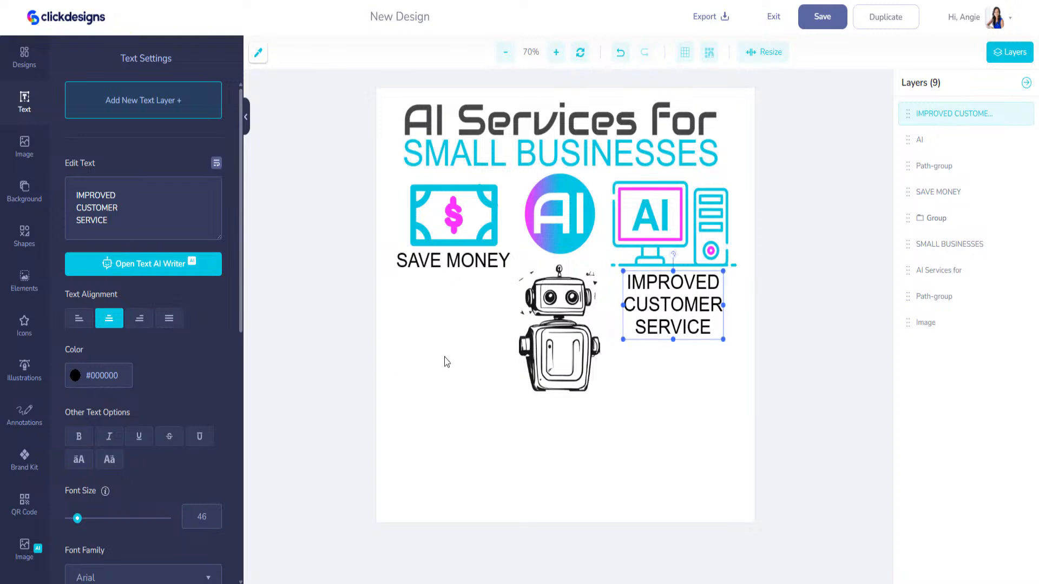
- Search the icon library for "gear"
{"action": "left_click", "coordinate": [27, 337]}
{"action": "left_click_drag", "start_coordinate": [242, 269], "coordinate": [225, 95]}
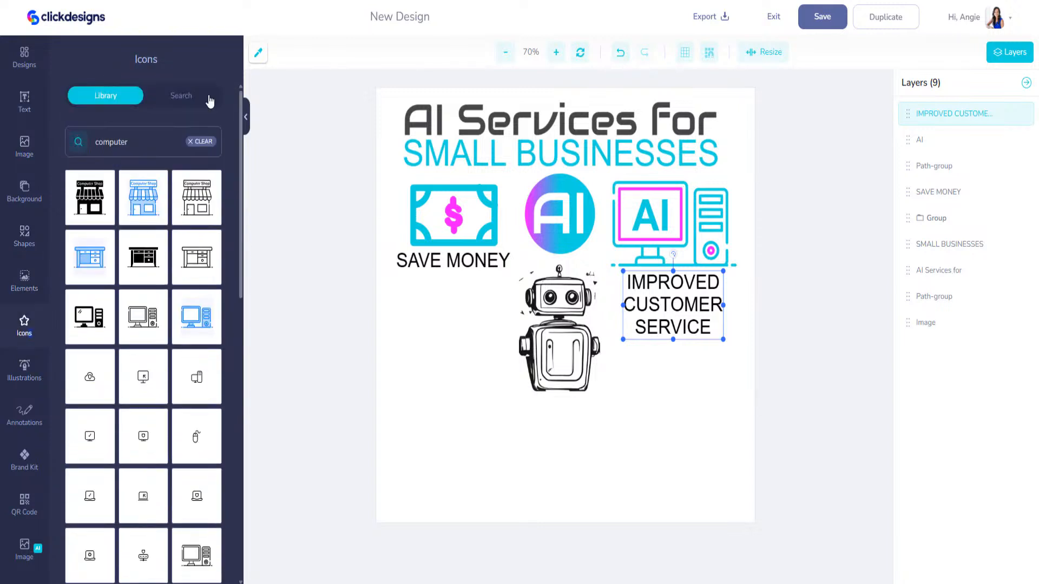
{"action": "double_click", "coordinate": [131, 142]}
{"action": "type", "text": "gear"}
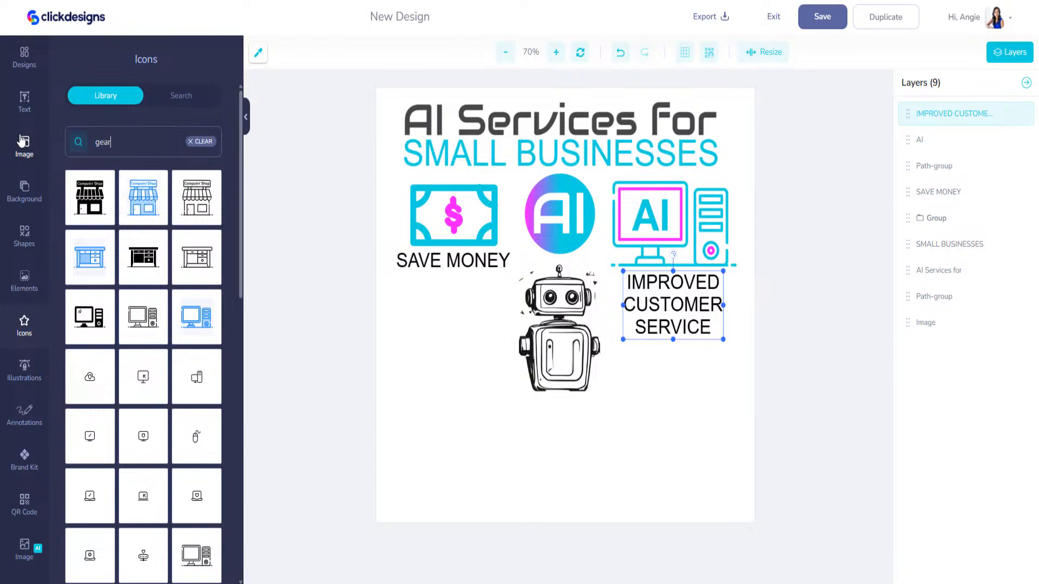
{"action": "key", "text": "Return"}
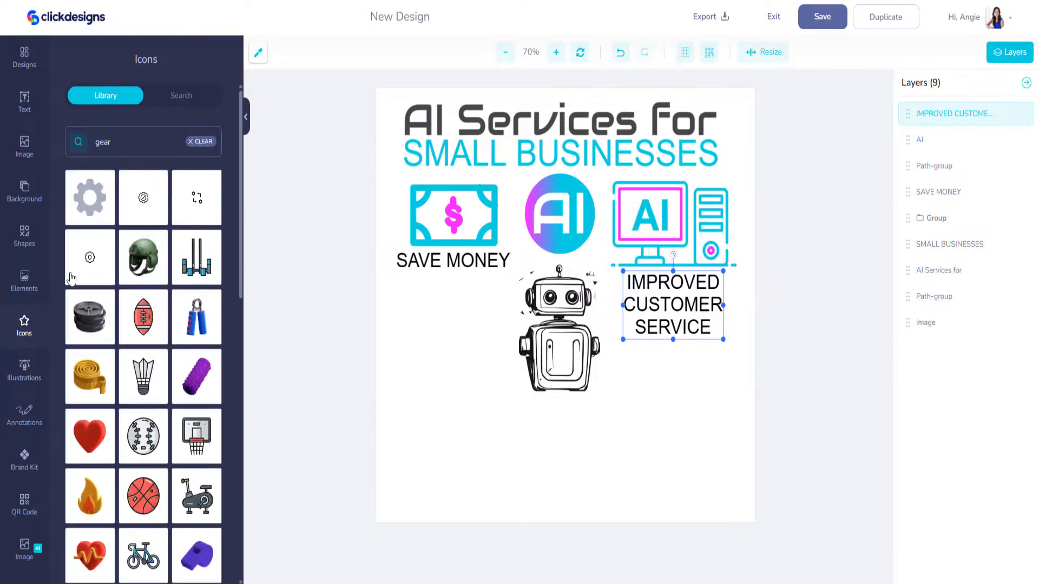
{"action": "scroll", "coordinate": [93, 238], "scroll_direction": "down", "scroll_amount": 7}
{"action": "scroll", "coordinate": [93, 271], "scroll_direction": "up", "scroll_amount": 6}
{"action": "left_click", "coordinate": [90, 195]}
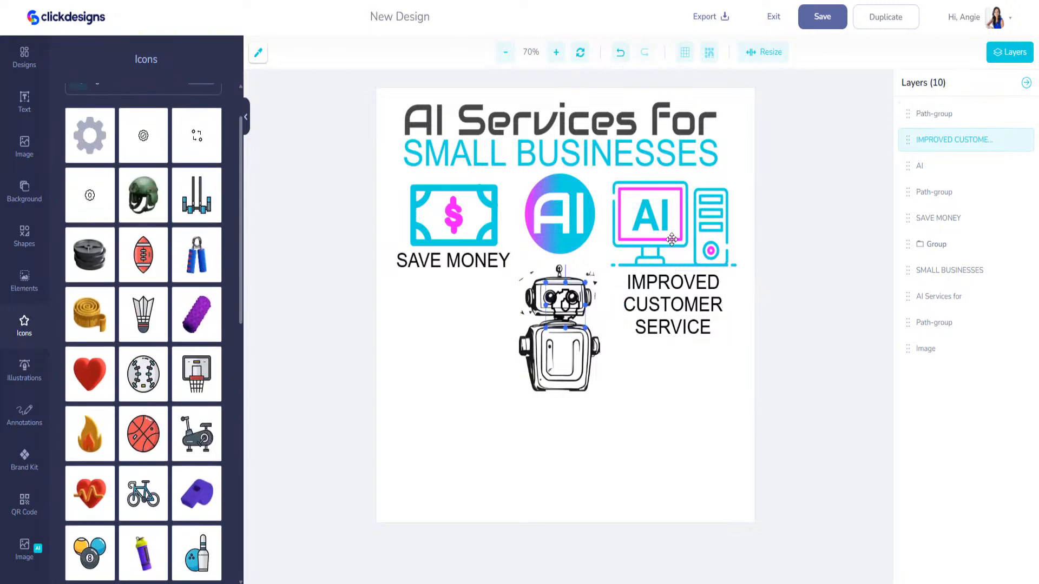
{"action": "key", "text": "Delete"}
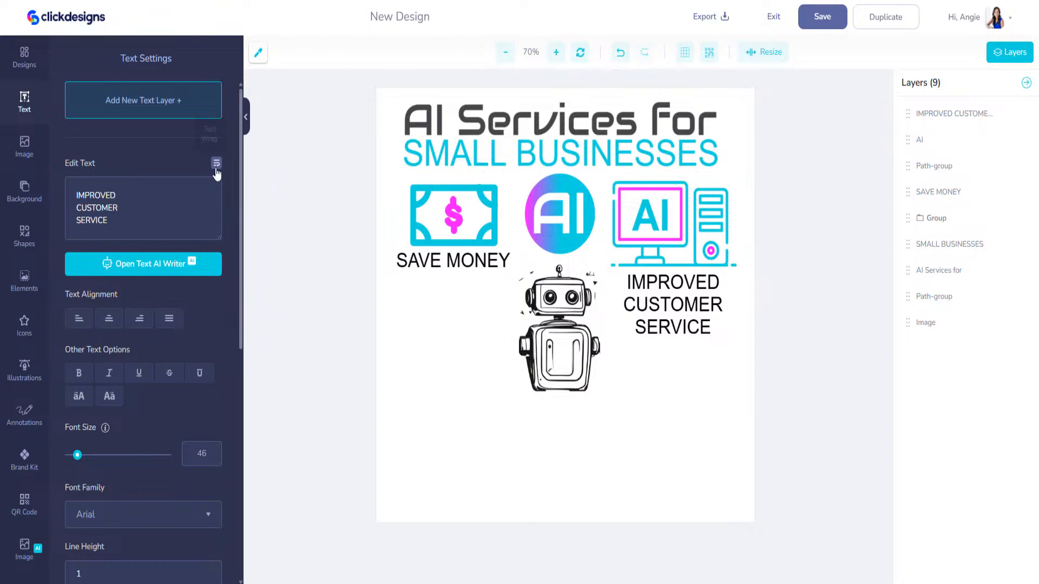
- Insert the outlined gear icon with a checkmark, enlarge it and place it beneath "SAVE MONEY" beside the robot
{"action": "left_click", "coordinate": [24, 325]}
{"action": "left_click", "coordinate": [143, 138]}
{"action": "left_click_drag", "start_coordinate": [560, 324], "coordinate": [516, 388]}
{"action": "left_click_drag", "start_coordinate": [492, 356], "coordinate": [475, 354]}
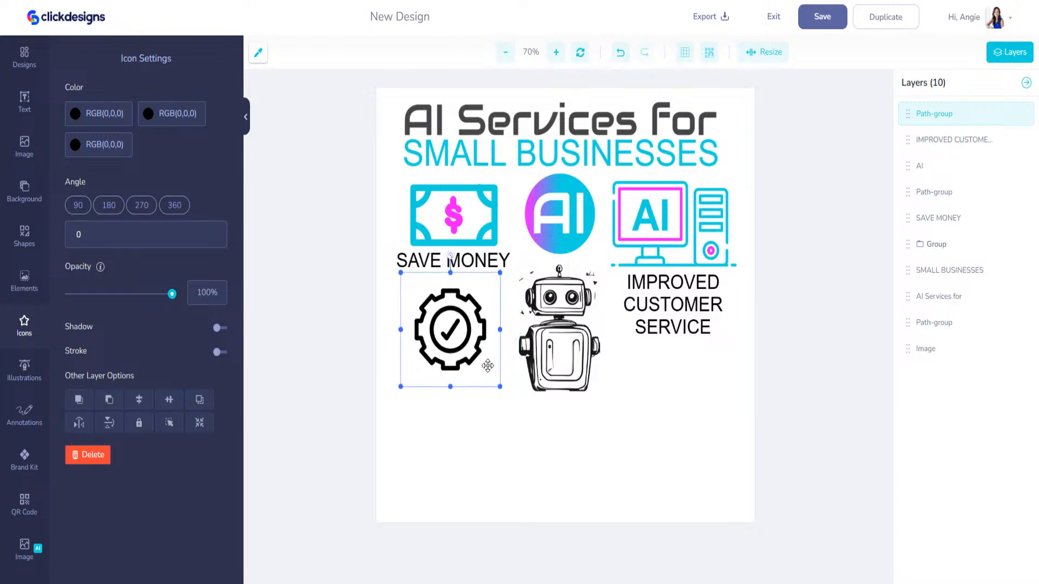
{"action": "left_click_drag", "start_coordinate": [500, 386], "coordinate": [506, 394]}
{"action": "left_click_drag", "start_coordinate": [479, 361], "coordinate": [481, 354]}
- Recolour the gear icon's checkmark to #F70FFF and its two remaining parts to #12D6DF
{"action": "left_click_drag", "start_coordinate": [125, 114], "coordinate": [88, 111]}
{"action": "type", "text": "#12D6DF"}
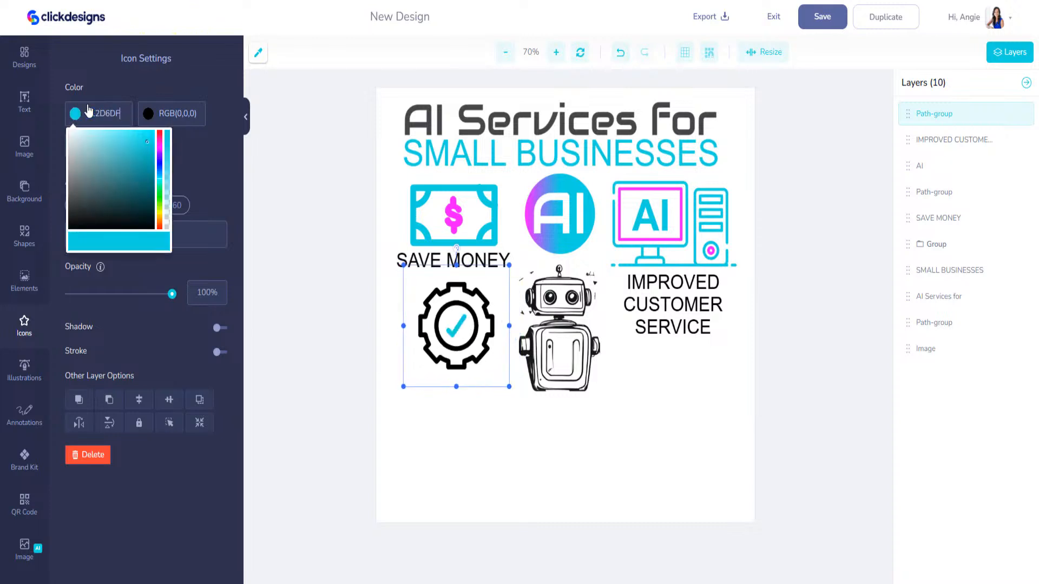
{"action": "left_click_drag", "start_coordinate": [125, 114], "coordinate": [90, 115]}
{"action": "type", "text": "F70FFF"}
{"action": "left_click_drag", "start_coordinate": [198, 119], "coordinate": [154, 114]}
{"action": "type", "text": "#12D6DF"}
{"action": "left_click_drag", "start_coordinate": [128, 148], "coordinate": [81, 146]}
{"action": "type", "text": "#12D6DF"}
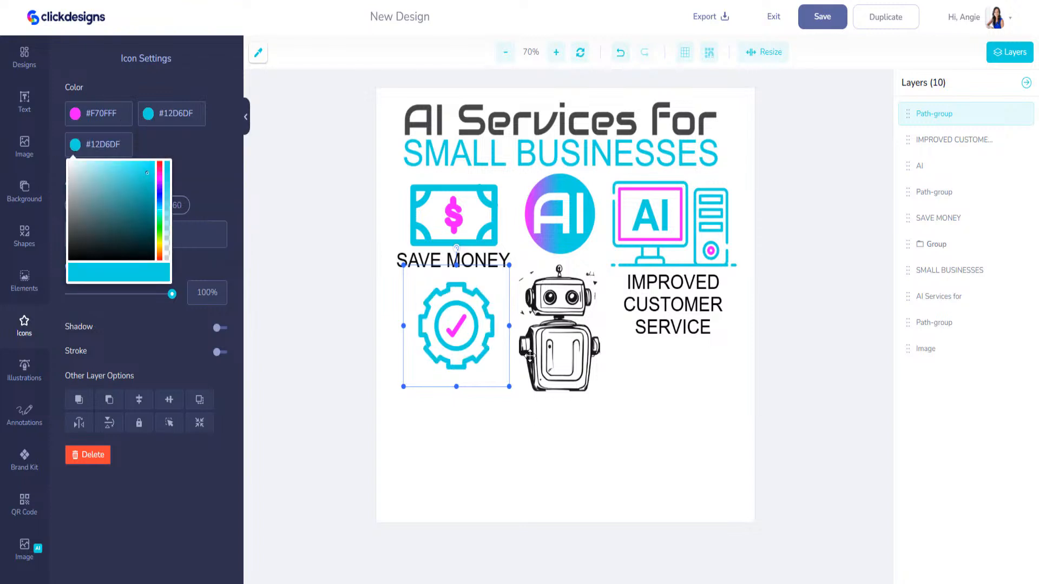
{"action": "left_click", "coordinate": [492, 261]}
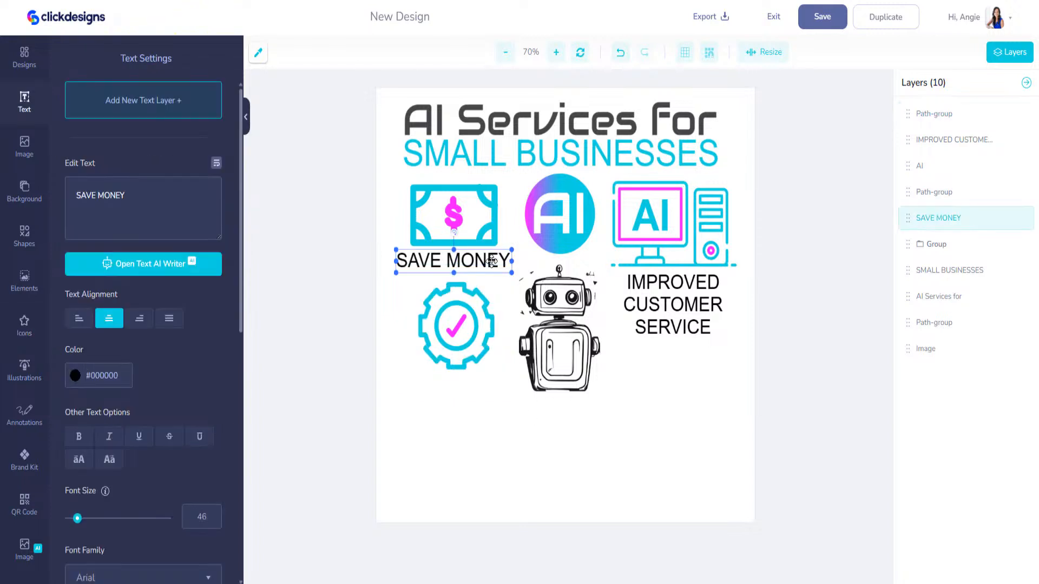
{"action": "key", "text": "ctrl+c"}
{"action": "key", "text": "ctrl+v"}
{"action": "left_click_drag", "start_coordinate": [543, 303], "coordinate": [444, 389]}
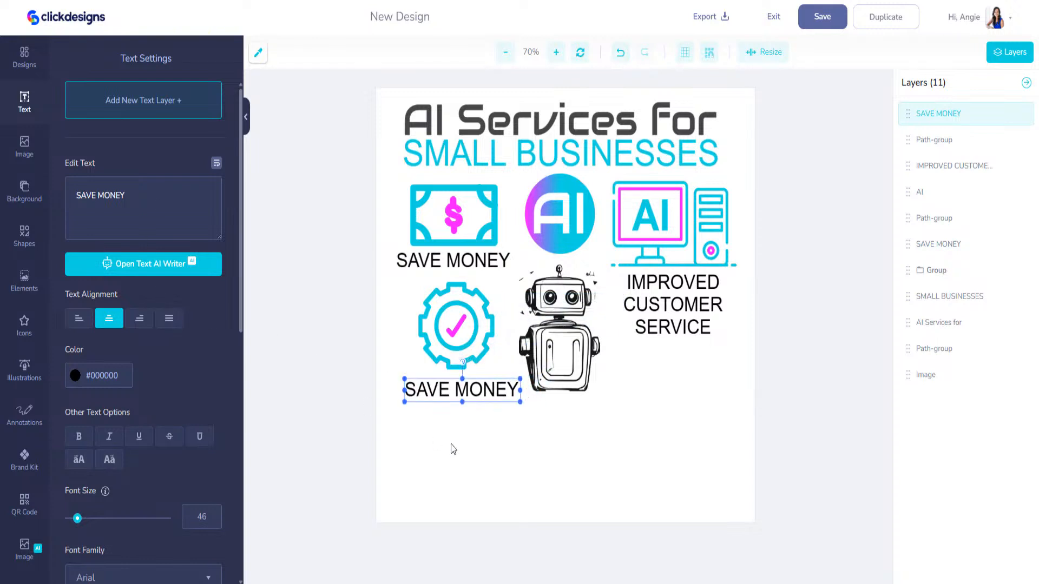
{"action": "key", "text": "Delete"}
- Duplicate the "IMPROVED CUSTOMER SERVICE" caption and place the copy just below the gear icon
{"action": "left_click", "coordinate": [685, 318]}
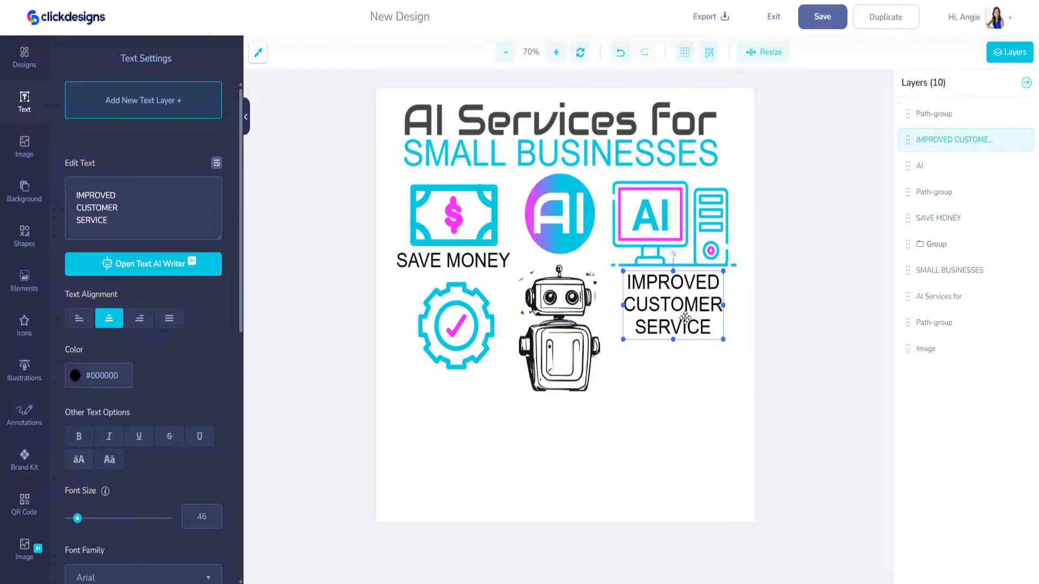
{"action": "key", "text": "ctrl+c"}
{"action": "key", "text": "ctrl+v"}
{"action": "left_click_drag", "start_coordinate": [588, 321], "coordinate": [477, 428]}
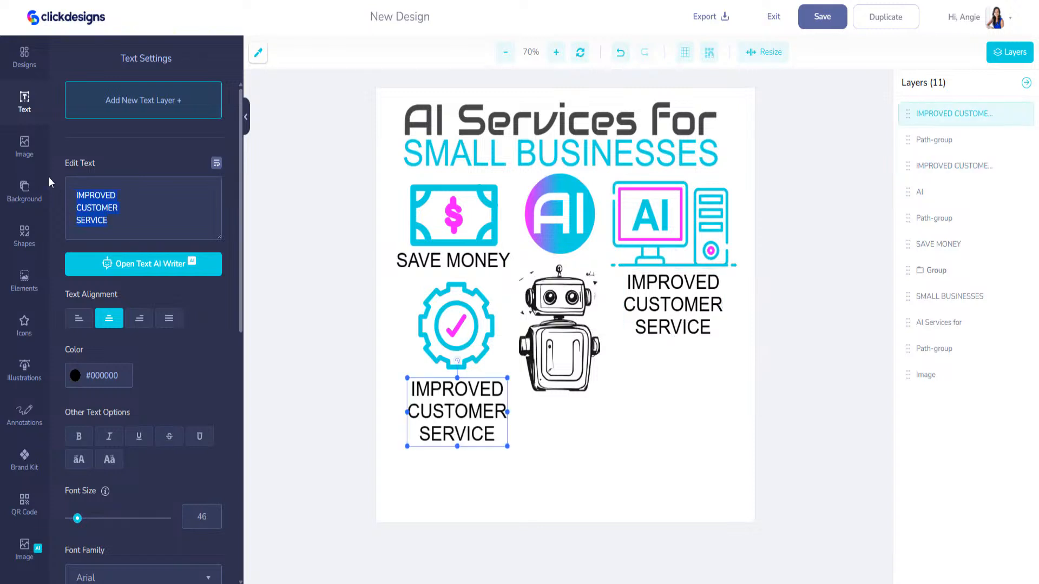
- Replace the copied caption's text with "MORE EFFICIENT OPERATIONS", one word per line, and nudge it into place under the gear
{"action": "type", "text": "MORE"}
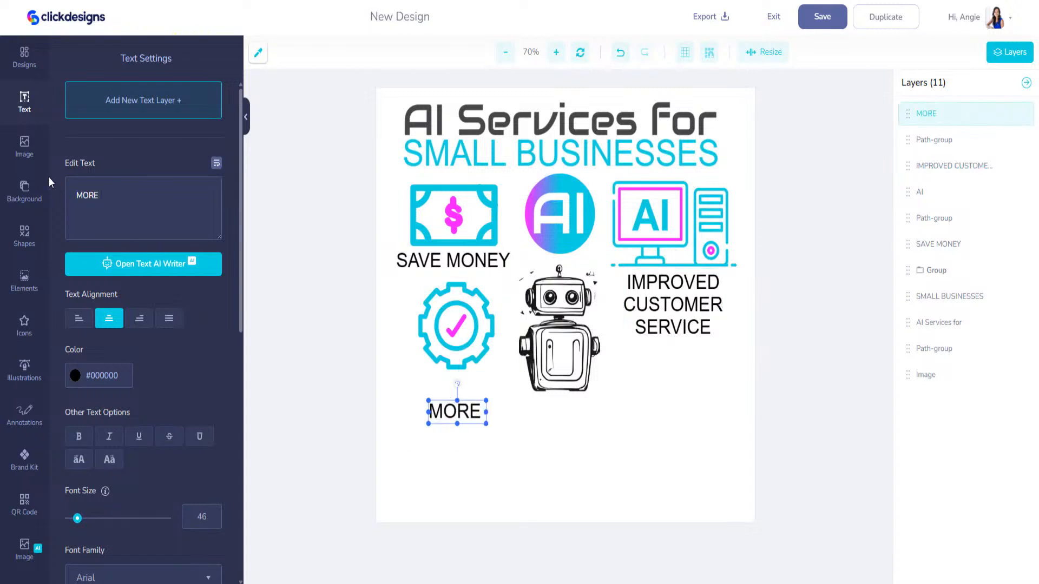
{"action": "key", "text": "Return"}
{"action": "type", "text": "EFFICIENT"}
{"action": "key", "text": "Return"}
{"action": "type", "text": "OPERATIONS"}
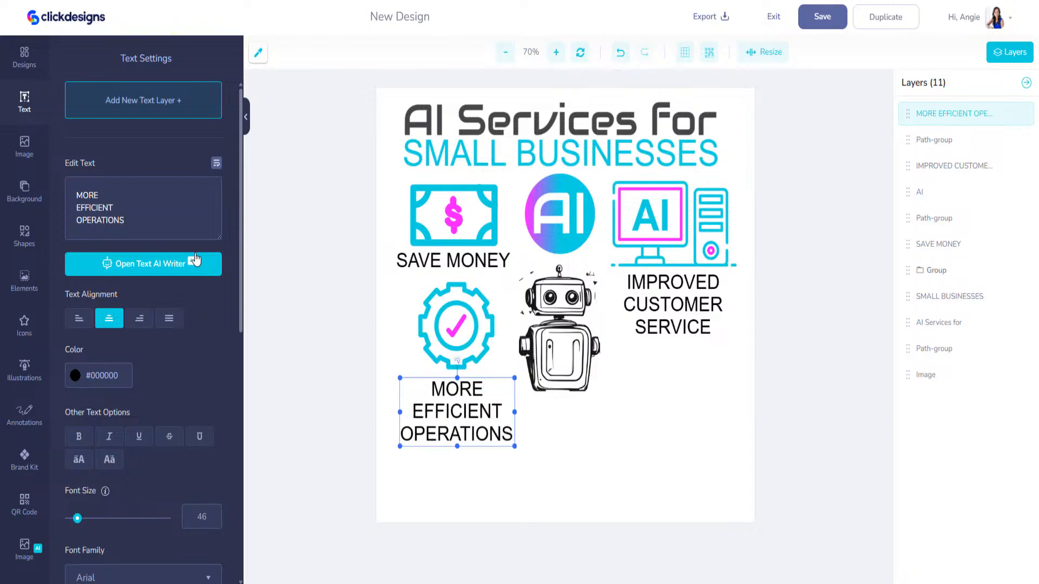
{"action": "left_click_drag", "start_coordinate": [455, 424], "coordinate": [454, 422]}
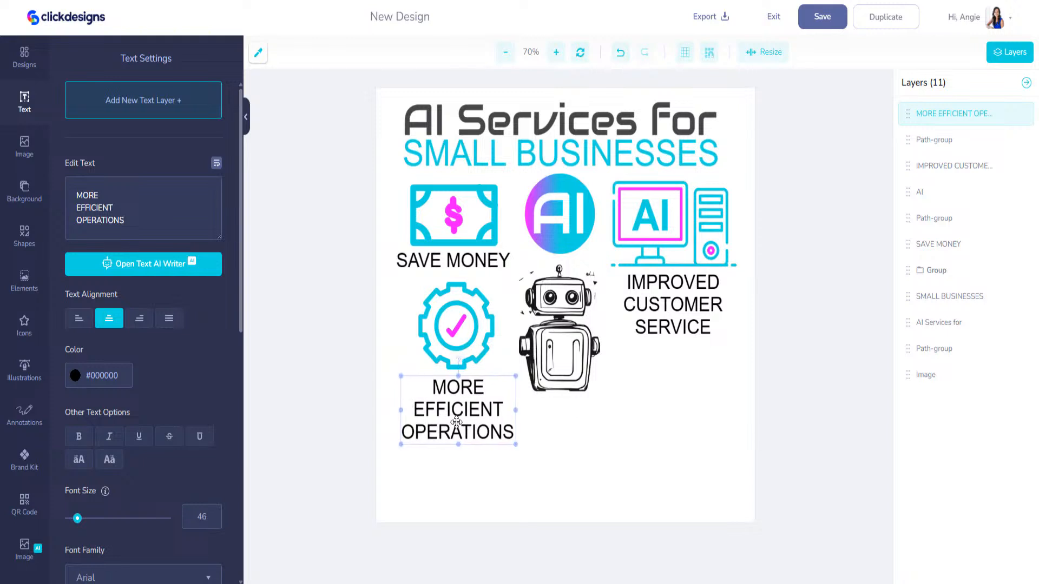
- Shift the banknote, "SAVE MONEY", the gear and "MORE EFFICIENT OPERATIONS" slightly upward, keeping them stacked in one column
{"action": "left_click", "coordinate": [469, 223]}
{"action": "left_click_drag", "start_coordinate": [469, 222], "coordinate": [470, 221]}
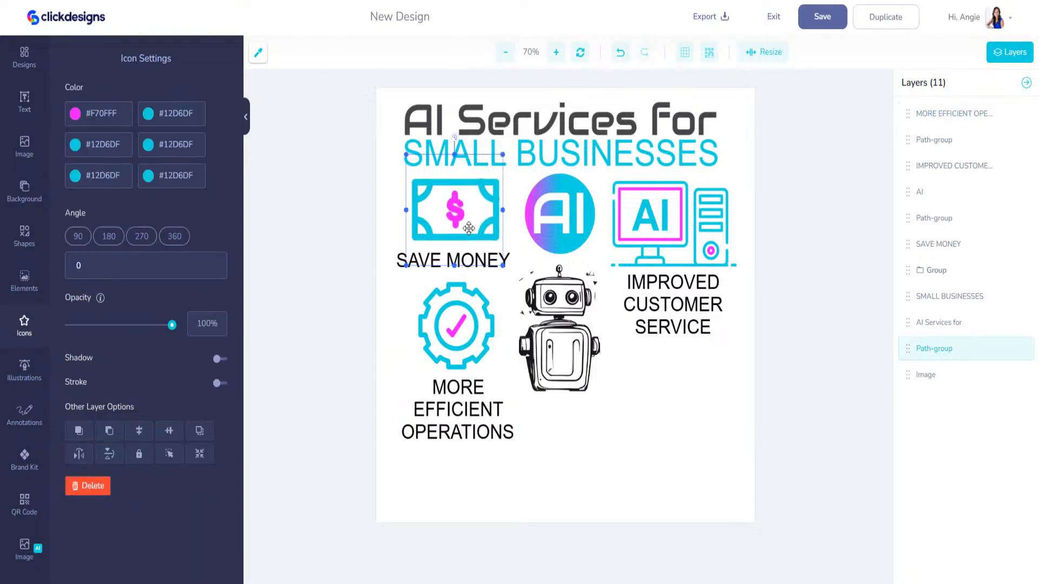
{"action": "left_click_drag", "start_coordinate": [455, 265], "coordinate": [430, 256]}
{"action": "left_click", "coordinate": [423, 269]}
{"action": "left_click", "coordinate": [399, 263]}
{"action": "left_click_drag", "start_coordinate": [443, 331], "coordinate": [441, 319]}
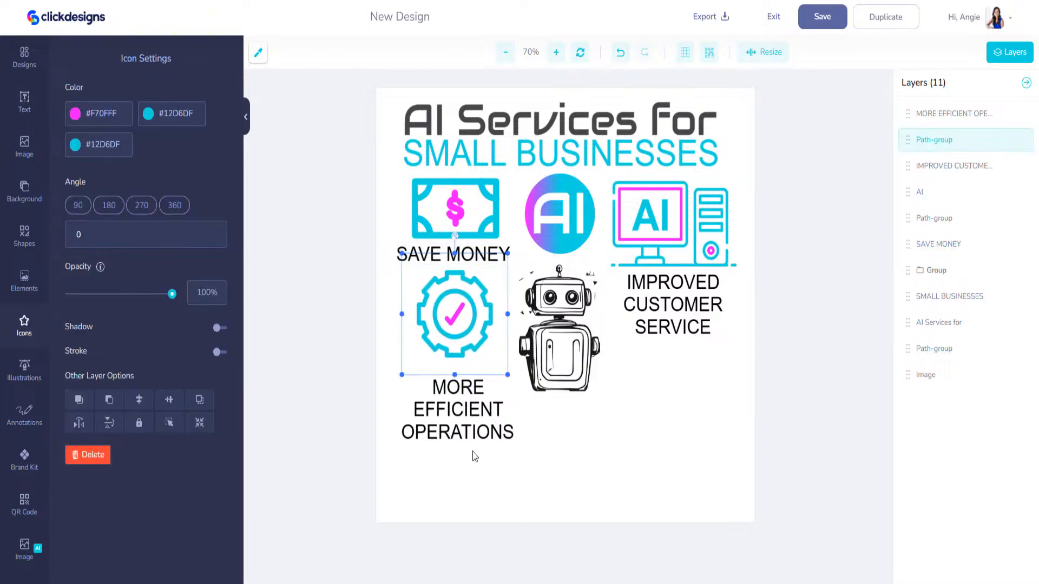
{"action": "left_click", "coordinate": [469, 447]}
{"action": "left_click_drag", "start_coordinate": [459, 426], "coordinate": [458, 418]}
{"action": "left_click", "coordinate": [666, 244]}
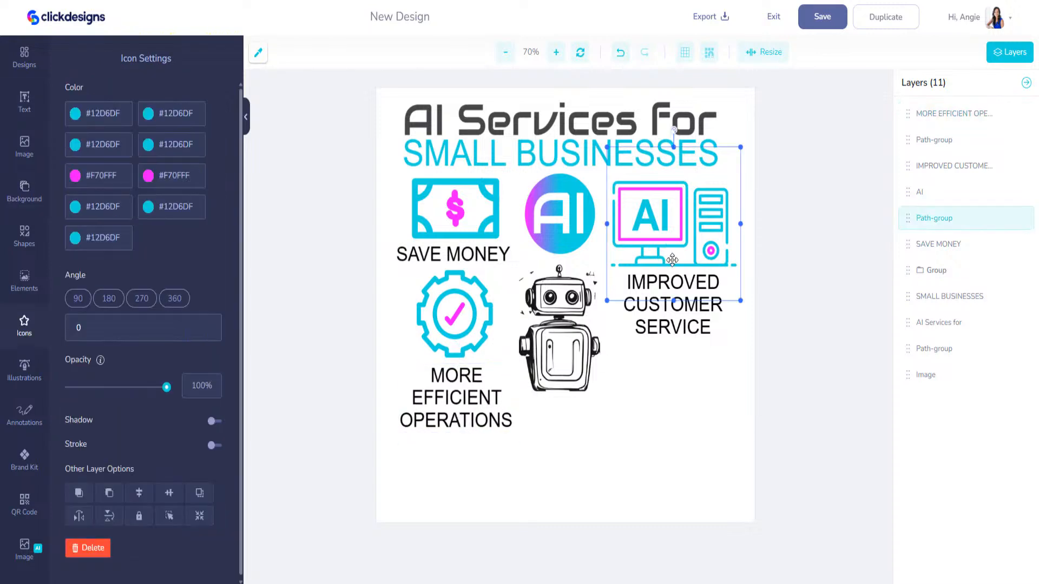
{"action": "left_click", "coordinate": [673, 312]}
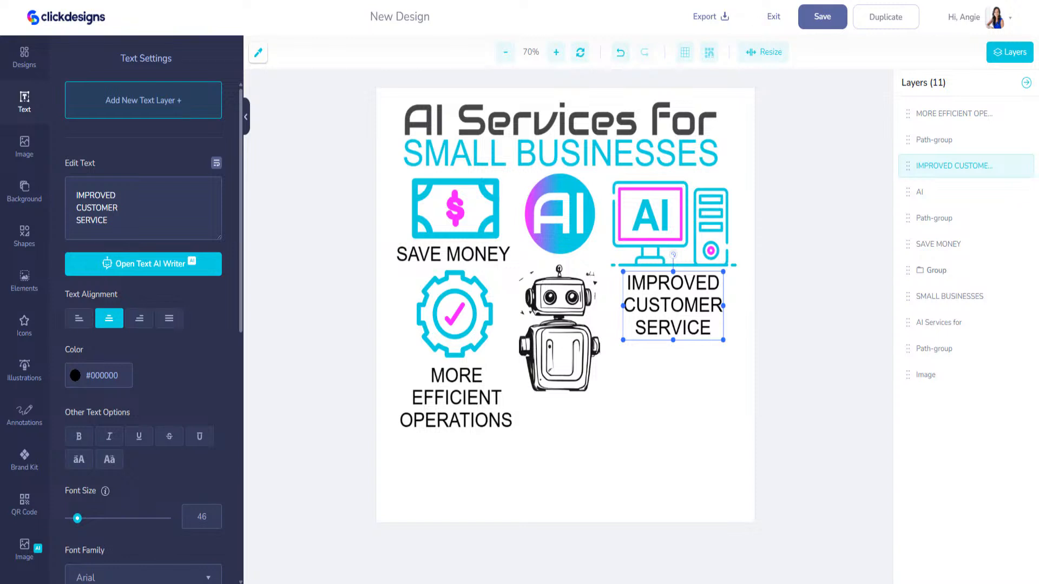
- Search the icon library for "team"
{"action": "left_click", "coordinate": [26, 325]}
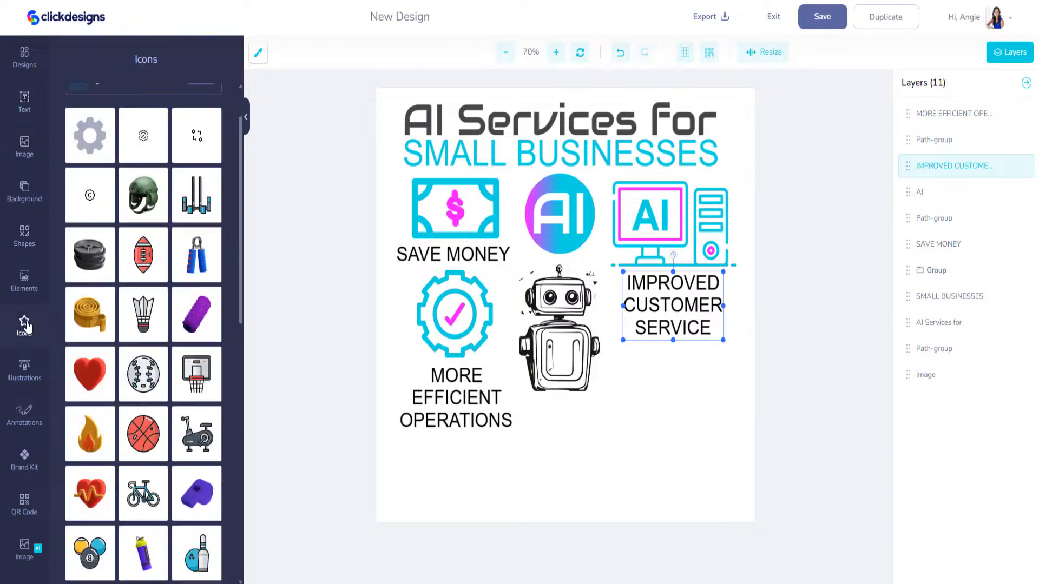
{"action": "type", "text": "team"}
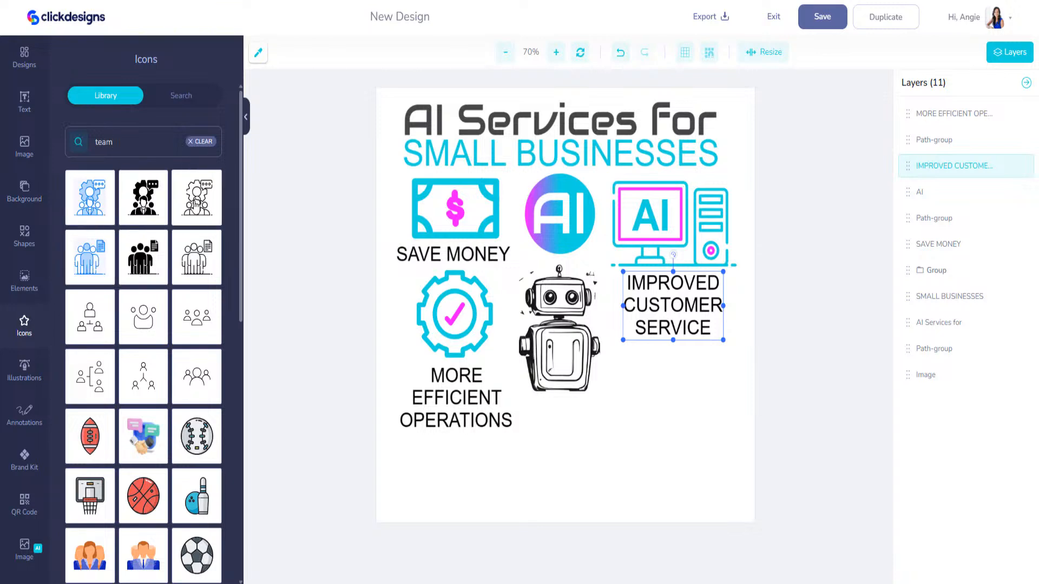
{"action": "left_click", "coordinate": [143, 266]}
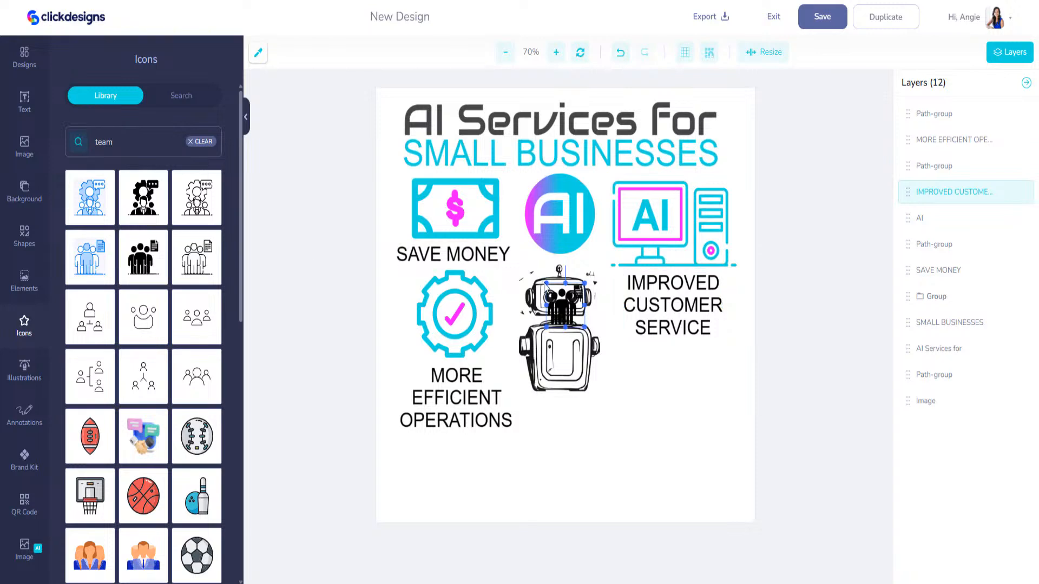
{"action": "left_click_drag", "start_coordinate": [566, 304], "coordinate": [736, 483]}
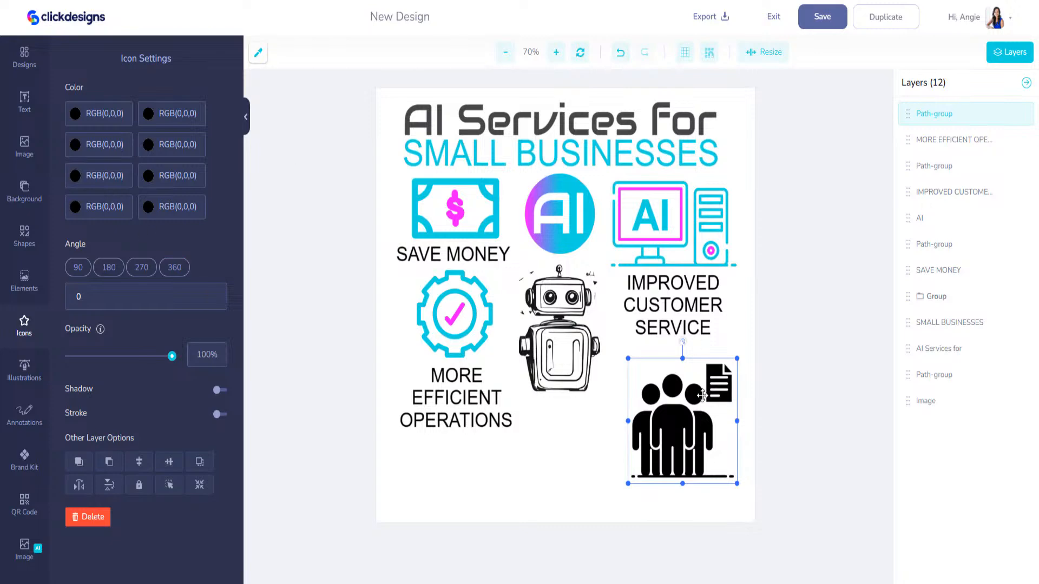
{"action": "key", "text": "Delete"}
{"action": "left_click", "coordinate": [42, 323]}
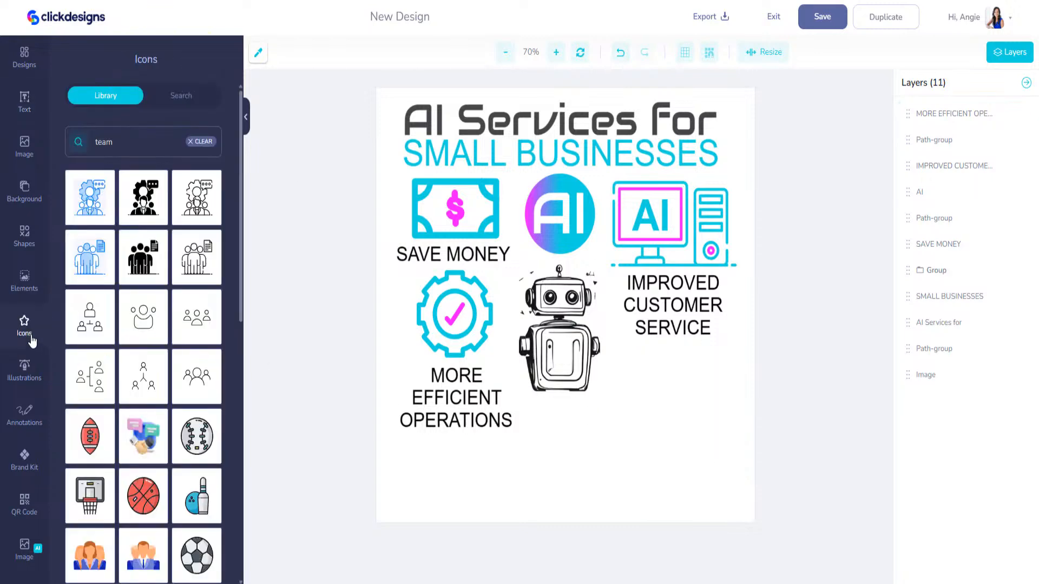
- Insert the blue team-with-document icon beneath "IMPROVED CUSTOMER SERVICE" and recolour the figures' outlines to #12D6DF
{"action": "left_click", "coordinate": [82, 265]}
{"action": "left_click", "coordinate": [115, 270]}
{"action": "left_click_drag", "start_coordinate": [114, 270], "coordinate": [92, 274]}
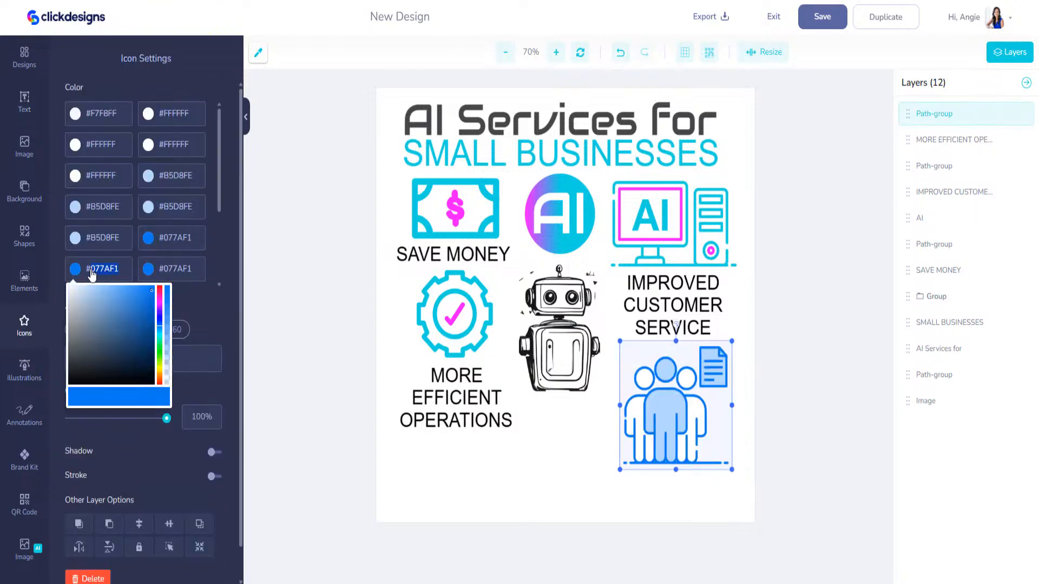
{"action": "type", "text": "#F7"}
{"action": "type", "text": "2D6DF"}
{"action": "key", "text": "ctrl+a"}
{"action": "left_click_drag", "start_coordinate": [195, 270], "coordinate": [153, 268]}
{"action": "key", "text": "ctrl+v"}
{"action": "left_click_drag", "start_coordinate": [198, 238], "coordinate": [152, 238]}
{"action": "key", "text": "ctrl+v"}
- Recolour the team icon's document, head fills and background to #12D6DF
{"action": "left_click_drag", "start_coordinate": [194, 208], "coordinate": [150, 210]}
{"action": "left_click_drag", "start_coordinate": [200, 176], "coordinate": [138, 173]}
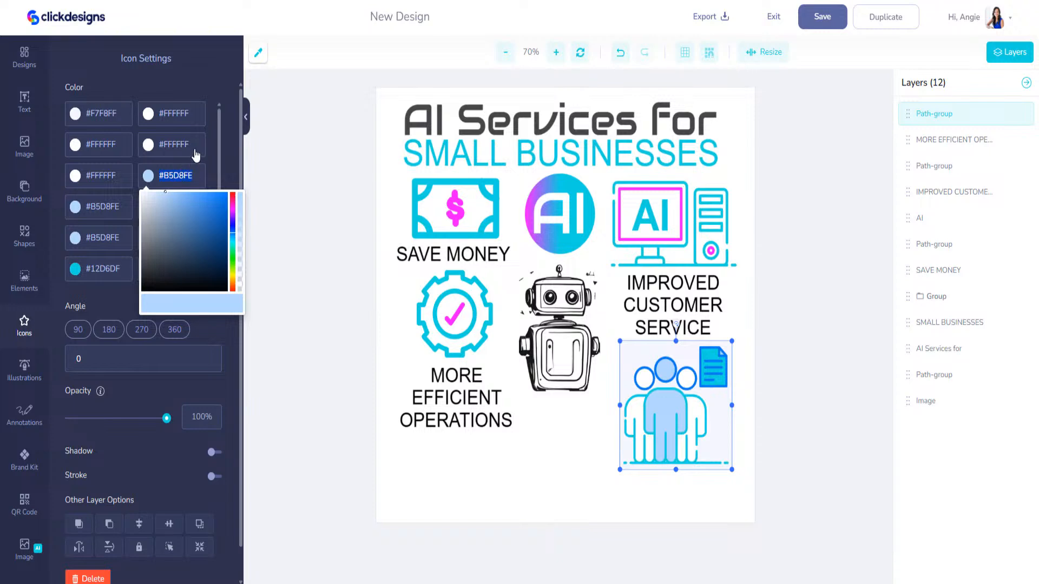
{"action": "key", "text": "ctrl+v"}
{"action": "left_click_drag", "start_coordinate": [192, 121], "coordinate": [79, 115]}
{"action": "key", "text": "ctrl+v"}
{"action": "key", "text": "ctrl+v"}
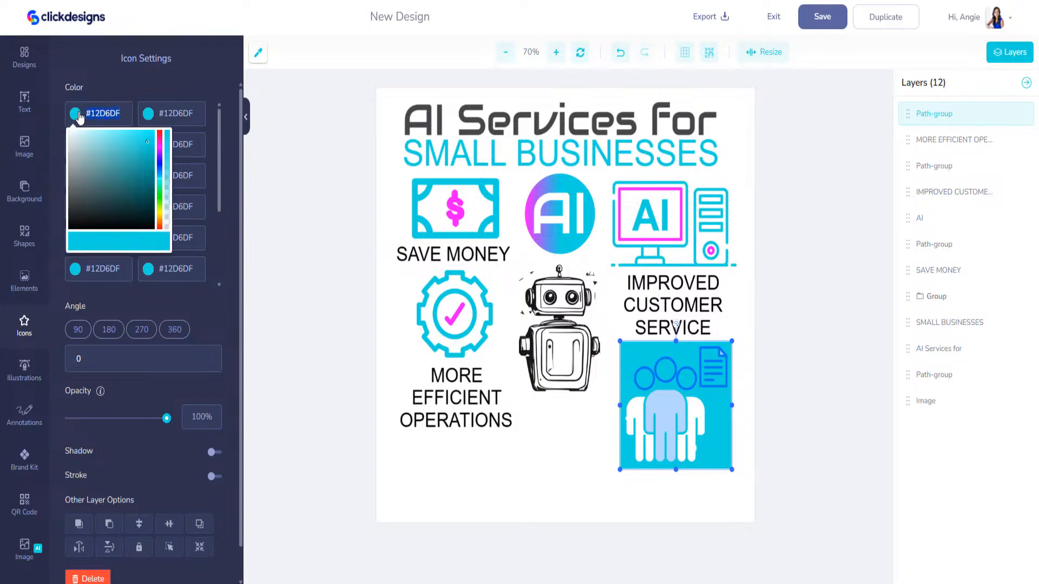
- Set the team icon's background and the fills of its two outer heads to white, #FFFFFF
{"action": "type", "text": "#FFFFFF"}
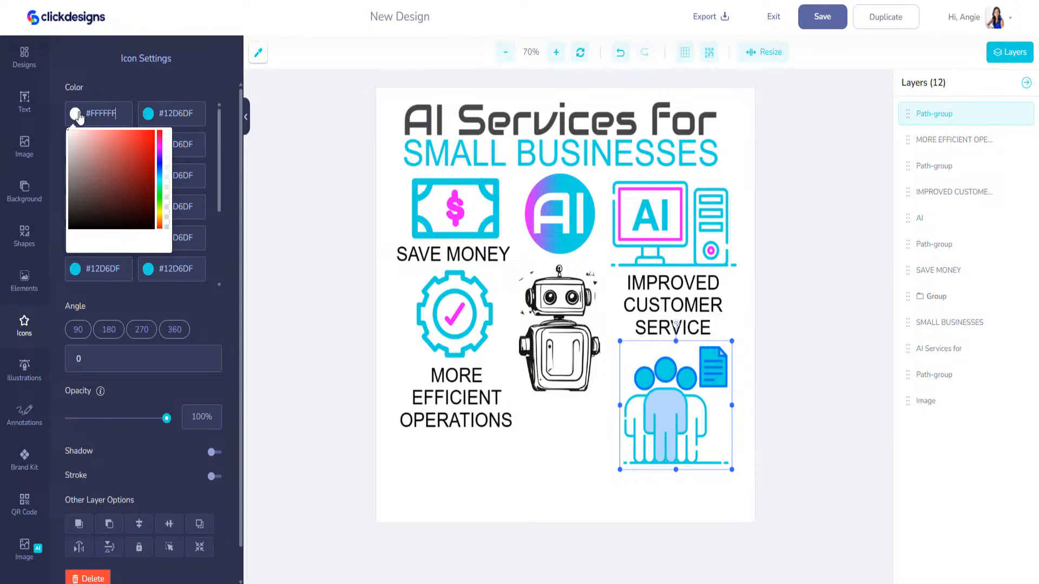
{"action": "left_click", "coordinate": [121, 86]}
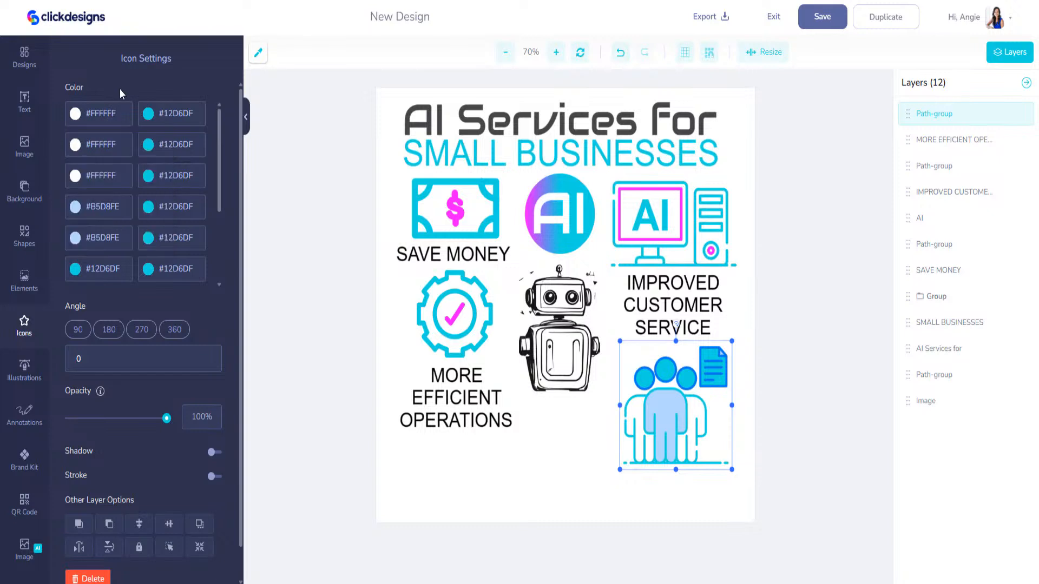
{"action": "left_click_drag", "start_coordinate": [198, 119], "coordinate": [157, 118]}
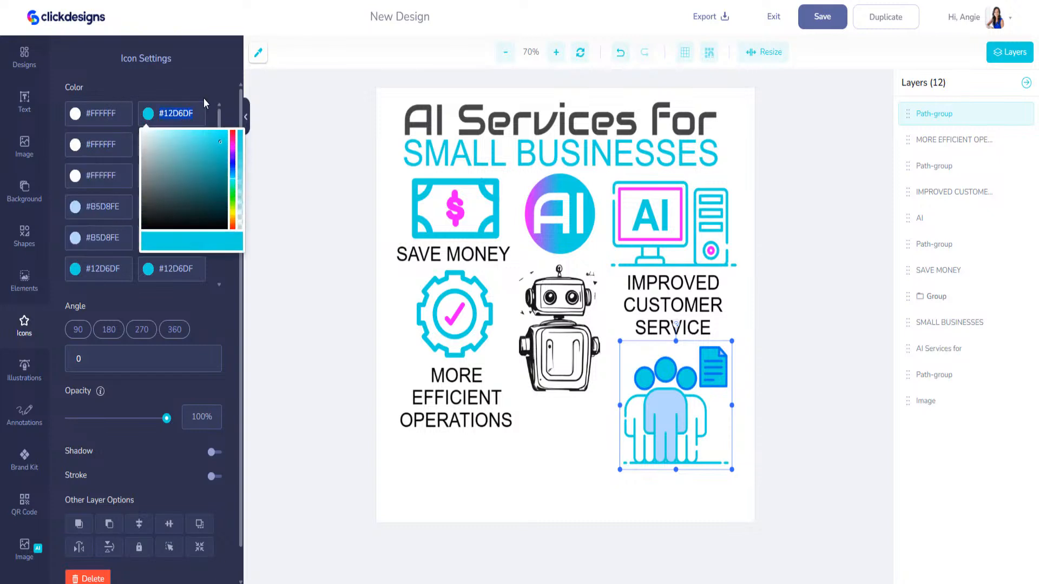
{"action": "type", "text": "#F"}
{"action": "type", "text": "FFF"}
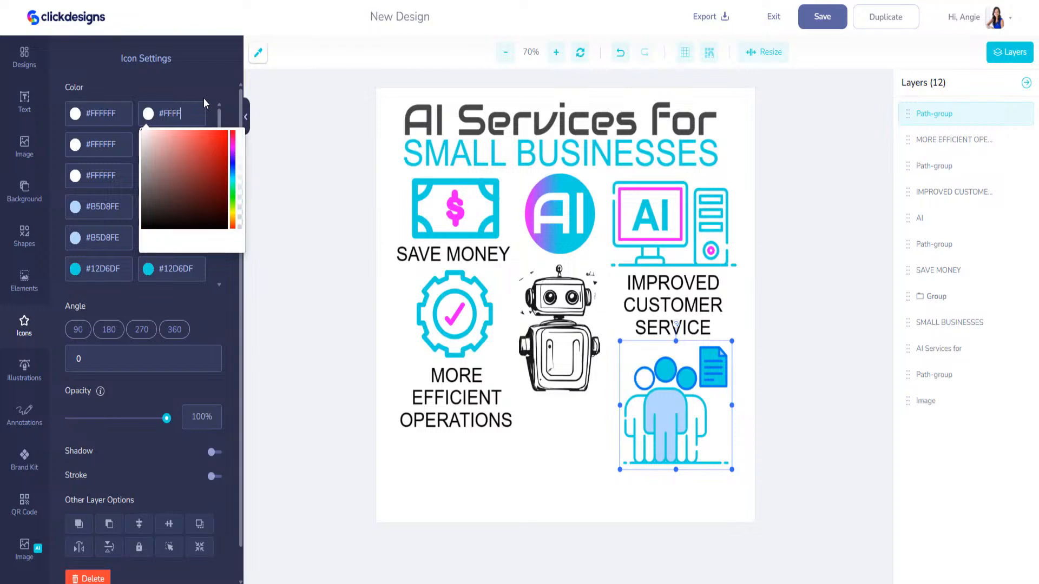
{"action": "type", "text": "F"}
{"action": "key", "text": "Return"}
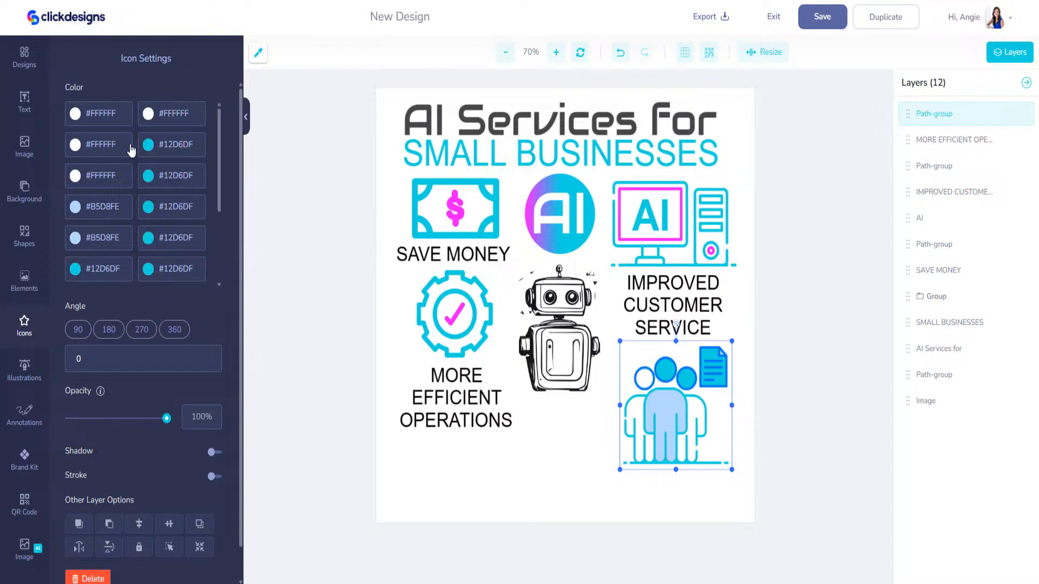
{"action": "triple_click", "coordinate": [178, 145]}
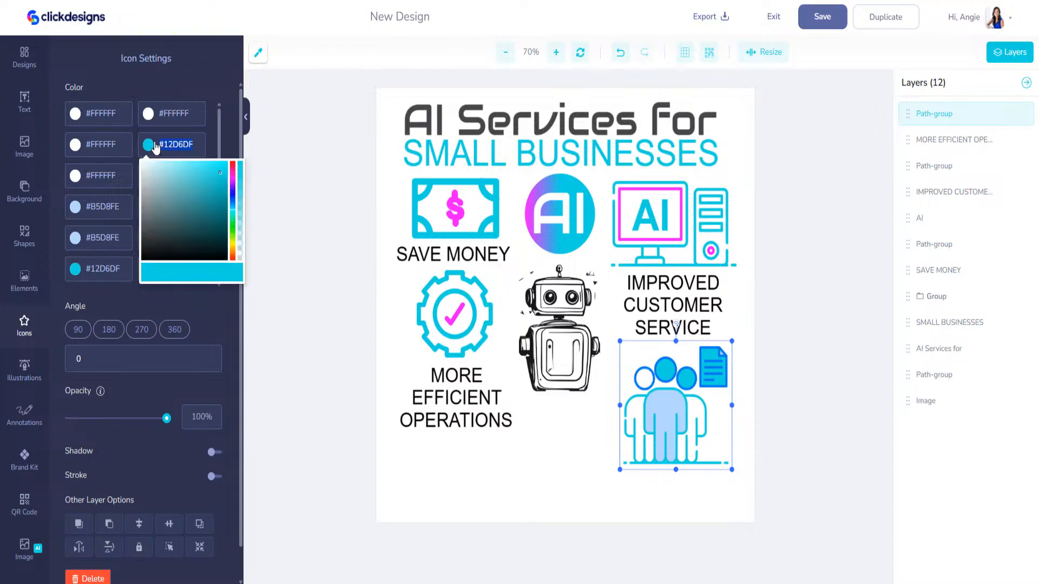
{"action": "type", "text": "F"}
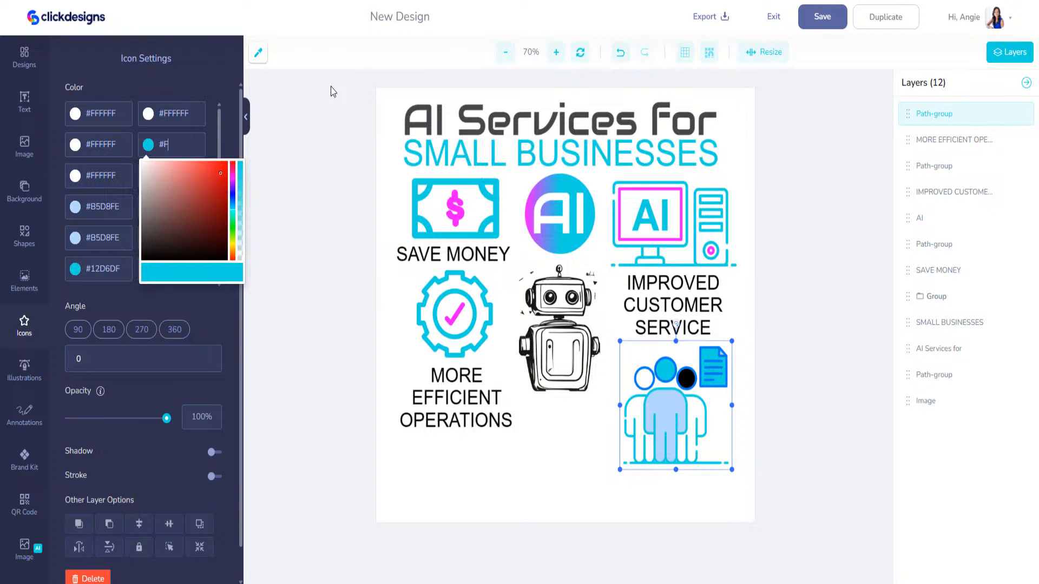
{"action": "type", "text": "FFFFFF"}
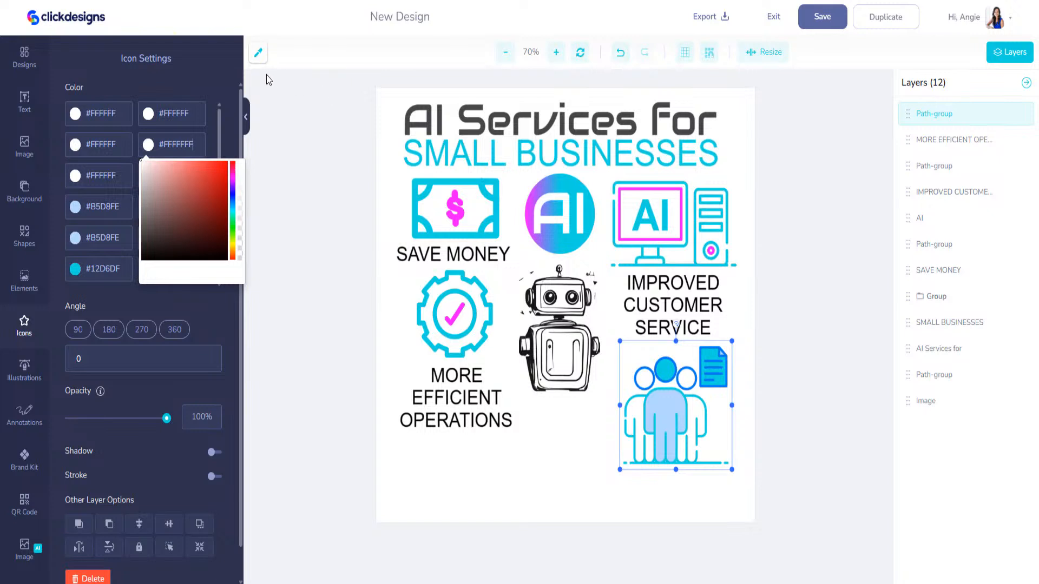
- Set the team icon's remaining figure fills and the document's fill to white, #FFFFFF
{"action": "left_click", "coordinate": [209, 89]}
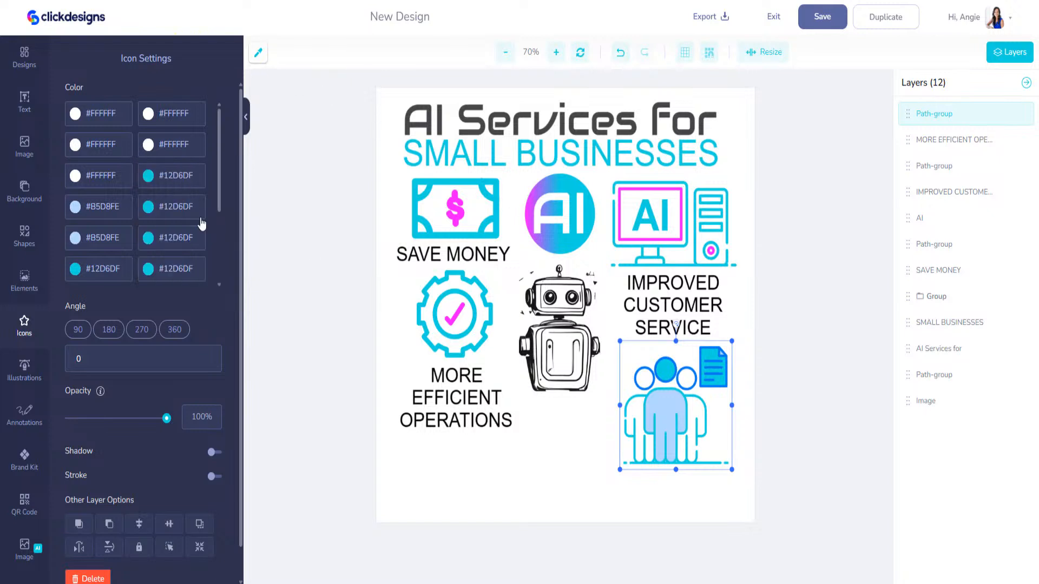
{"action": "left_click_drag", "start_coordinate": [199, 177], "coordinate": [134, 168]}
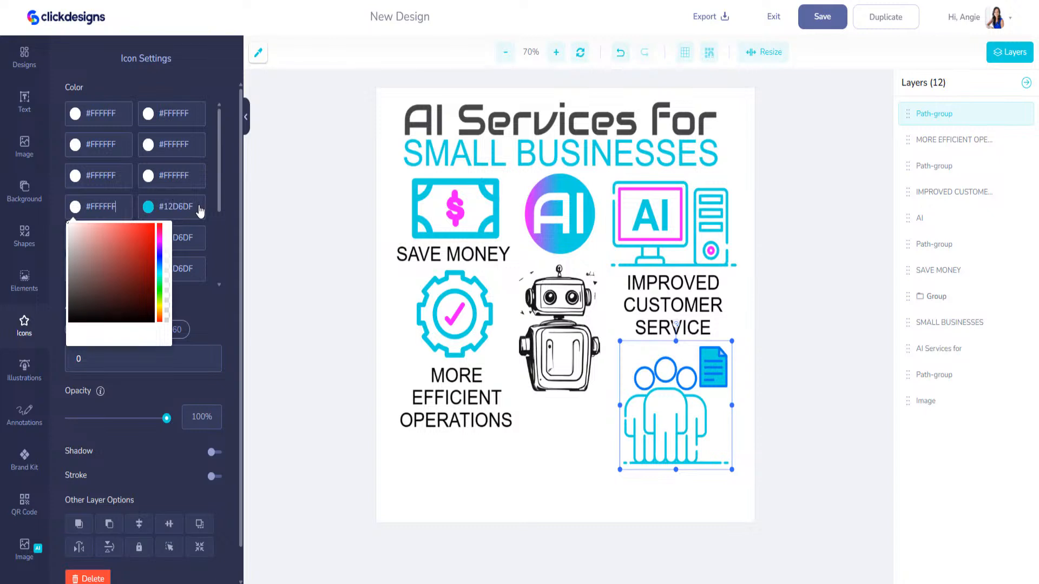
{"action": "left_click_drag", "start_coordinate": [200, 210], "coordinate": [150, 207]}
{"action": "type", "text": "#F"}
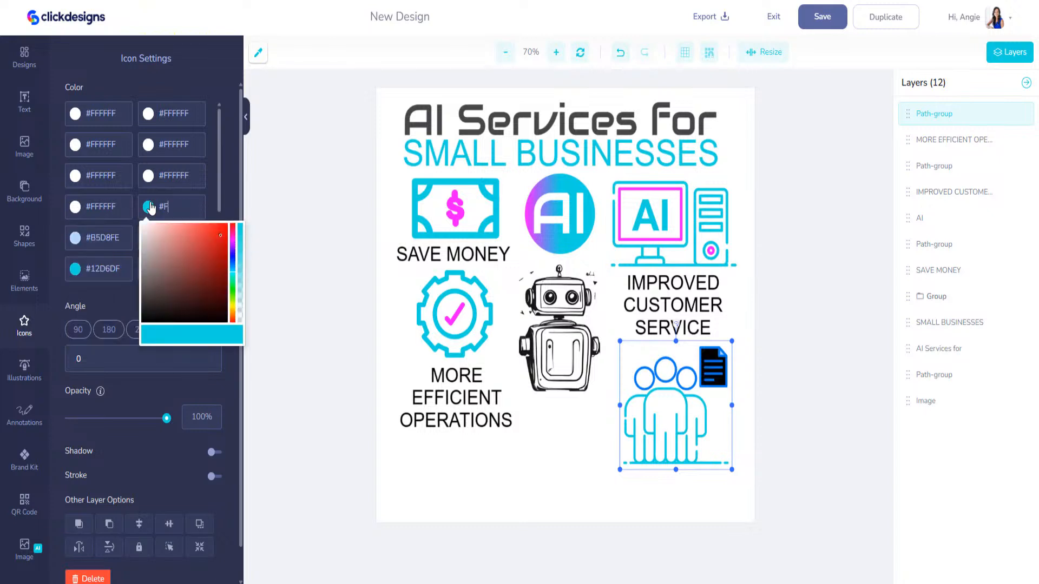
{"action": "type", "text": "FFF"}
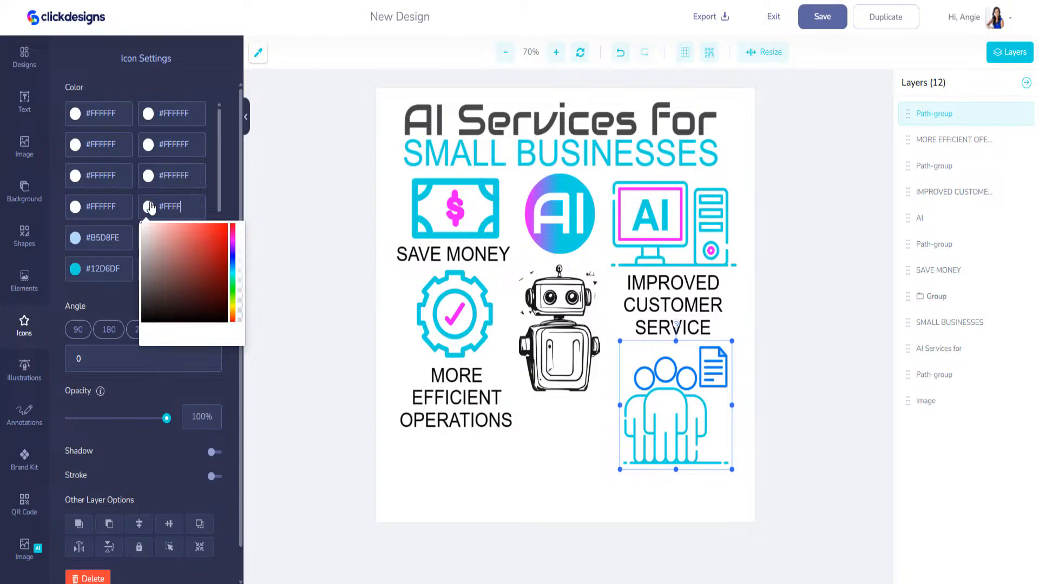
{"action": "type", "text": "FF"}
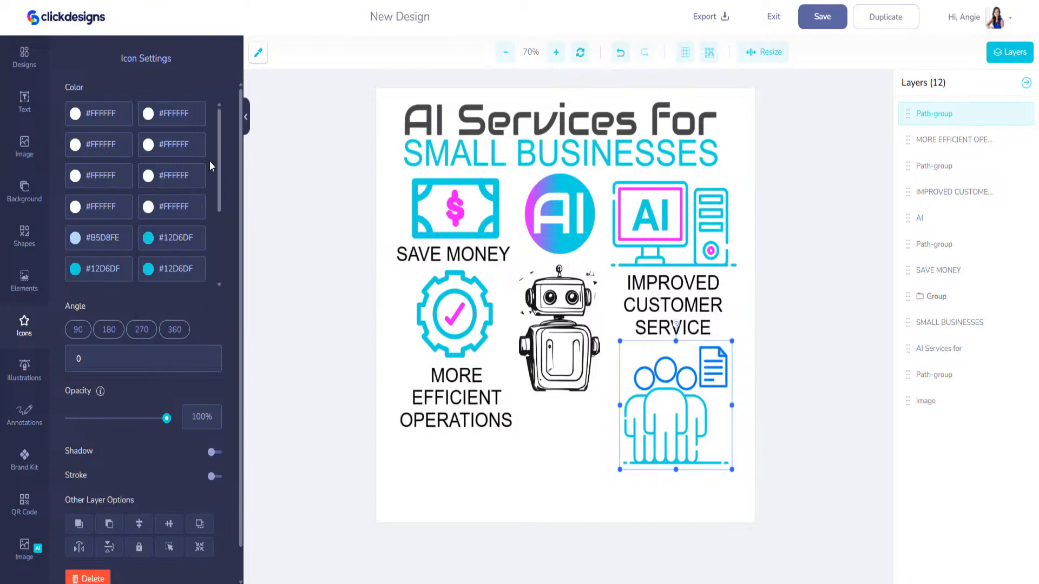
- Recolour the team icon's remaining pale-blue part and its blue head and document outlines to #12D6DF
{"action": "left_click", "coordinate": [194, 243]}
{"action": "key", "text": "ctrl+c"}
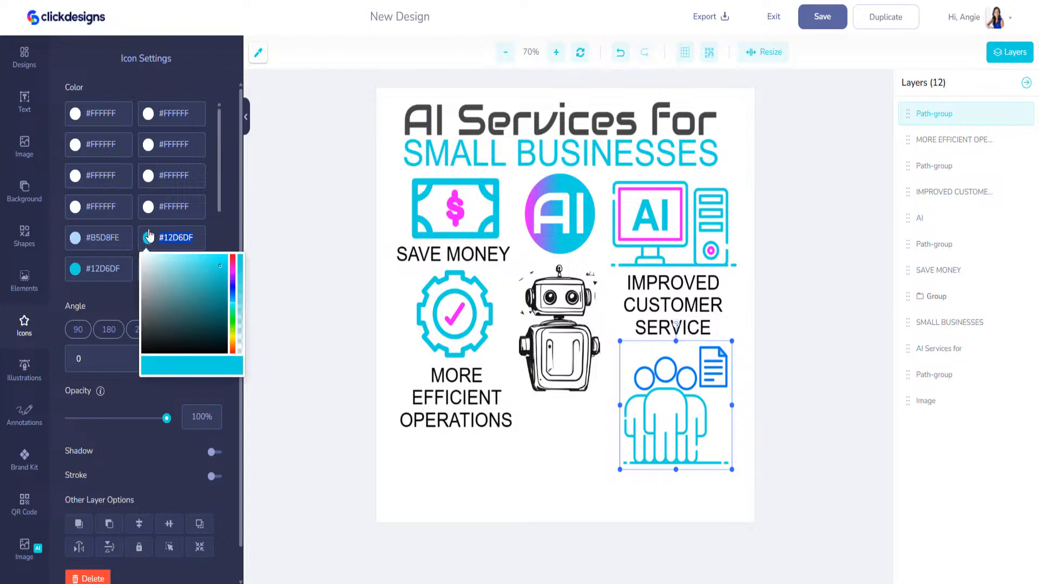
{"action": "left_click", "coordinate": [122, 246]}
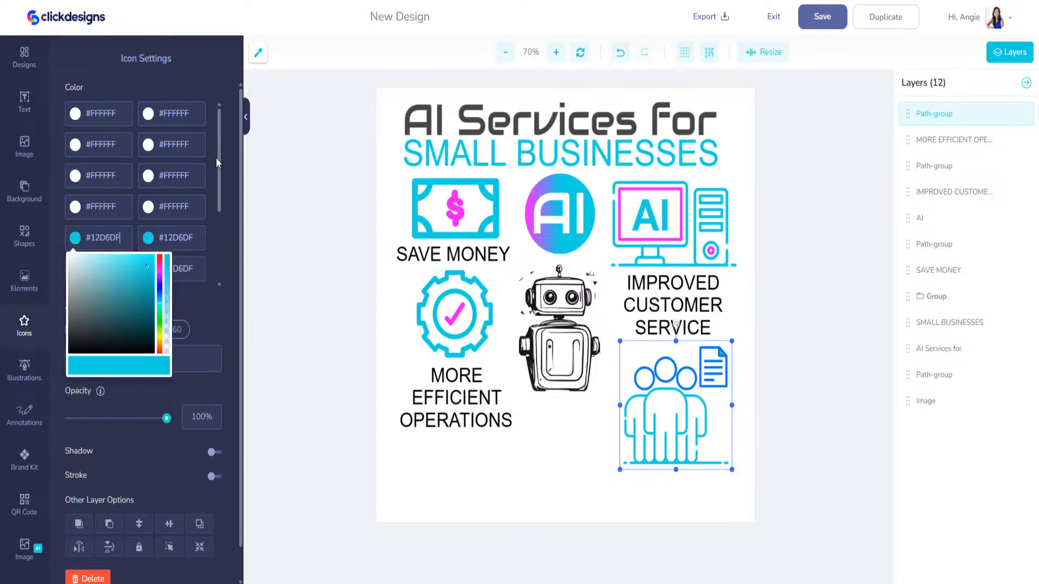
{"action": "scroll", "coordinate": [221, 162], "scroll_direction": "down", "scroll_amount": 2}
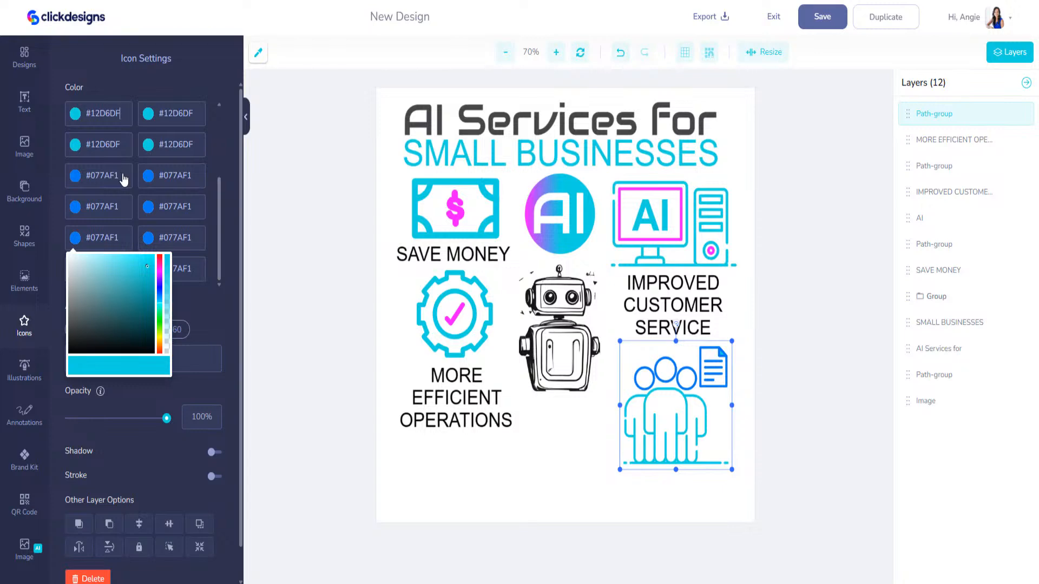
{"action": "left_click", "coordinate": [66, 176]}
{"action": "key", "text": "ctrl+v"}
{"action": "left_click", "coordinate": [162, 175]}
{"action": "key", "text": "ctrl+v"}
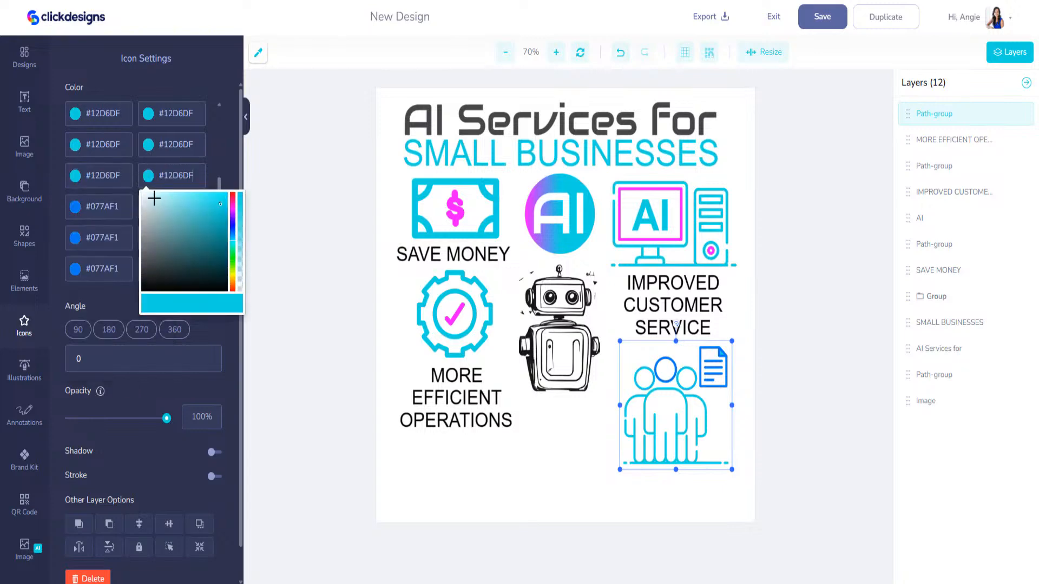
{"action": "left_click", "coordinate": [122, 214]}
{"action": "key", "text": "ctrl+v"}
{"action": "left_click", "coordinate": [184, 207]}
{"action": "key", "text": "ctrl+v"}
- Recolour the four text lines on the team icon's document to magenta, #F70FFF, and nudge the icon slightly to the right
{"action": "left_click", "coordinate": [116, 238]}
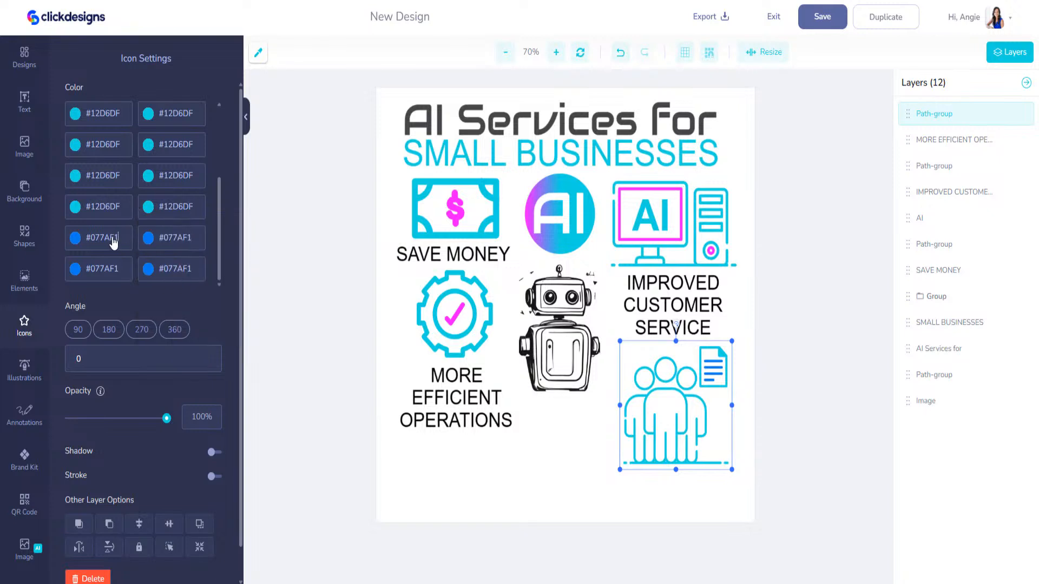
{"action": "key", "text": "ctrl+v"}
{"action": "left_click_drag", "start_coordinate": [128, 242], "coordinate": [85, 239]}
{"action": "type", "text": "F7"}
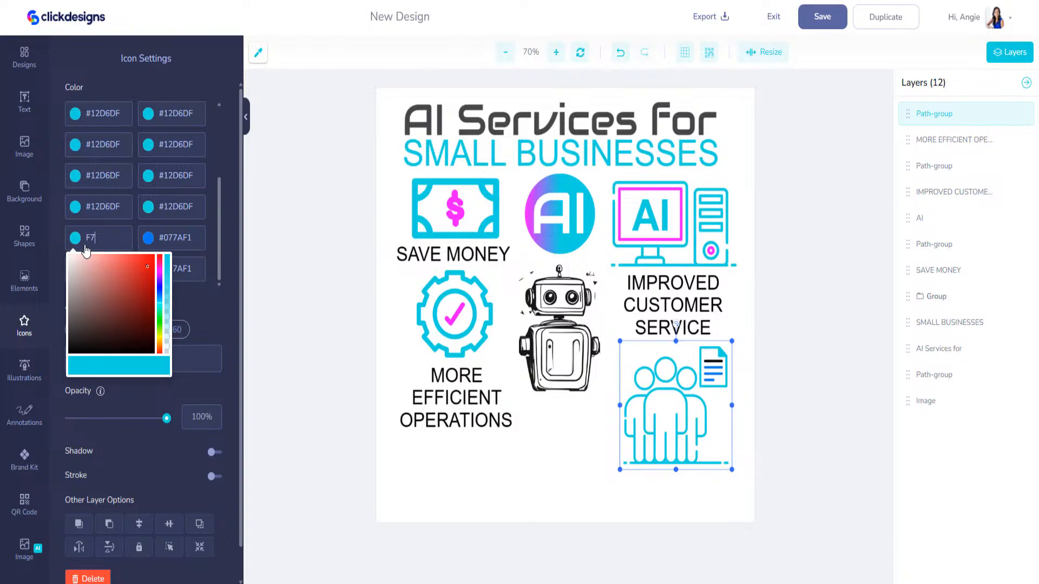
{"action": "type", "text": "0FFF"}
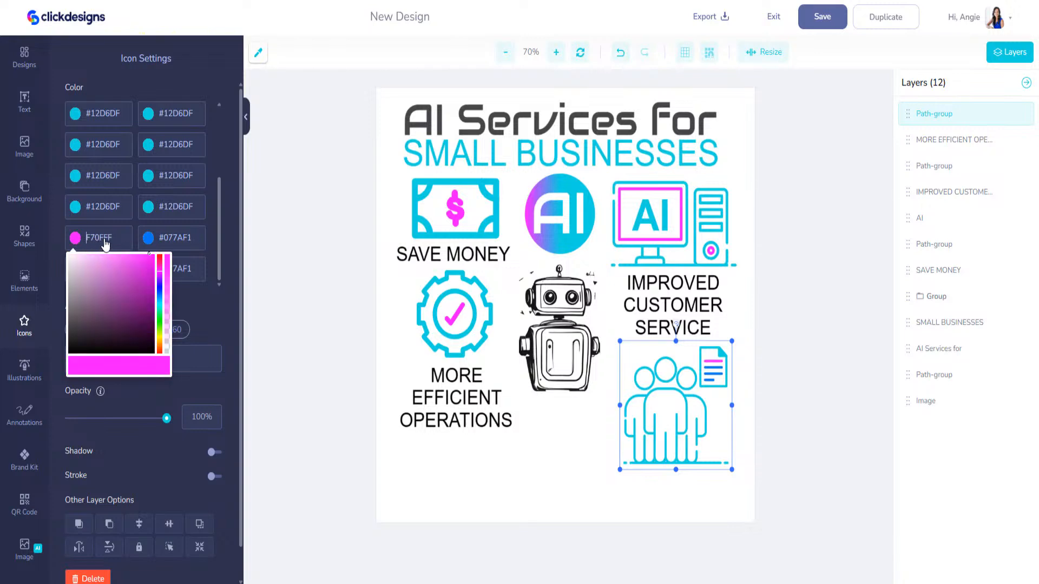
{"action": "left_click_drag", "start_coordinate": [193, 238], "coordinate": [157, 240]}
{"action": "type", "text": "#F70FFF"}
{"action": "left_click_drag", "start_coordinate": [126, 272], "coordinate": [87, 270]}
{"action": "type", "text": "#F70FFF"}
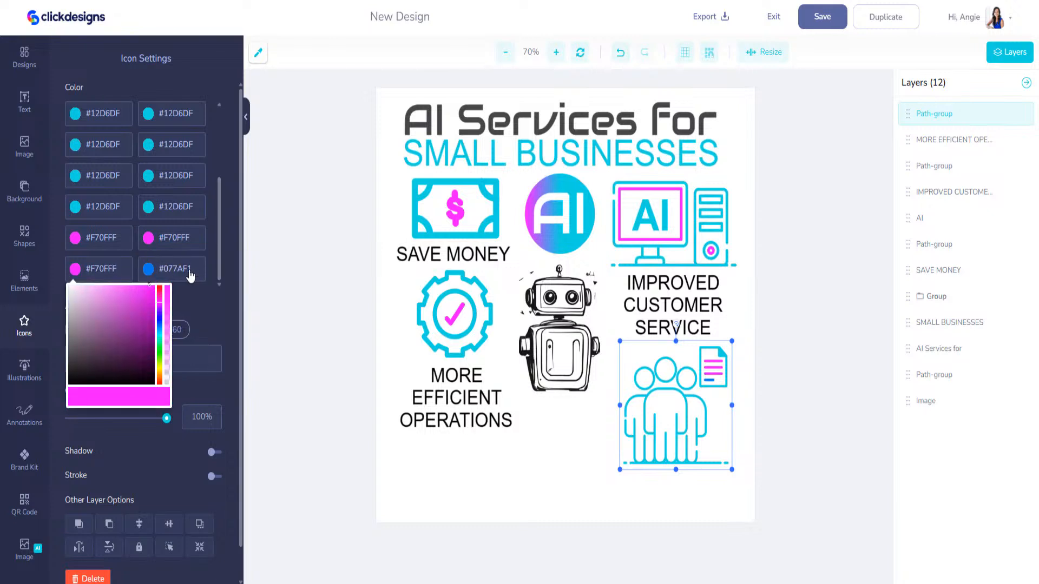
{"action": "left_click_drag", "start_coordinate": [194, 271], "coordinate": [158, 270]}
{"action": "type", "text": "#F70FFF"}
{"action": "mouse_move", "coordinate": [710, 401]}
{"action": "left_mouse_down"}
{"action": "mouse_move", "coordinate": [712, 391]}
{"action": "mouse_move", "coordinate": [712, 402]}
{"action": "left_mouse_up"}
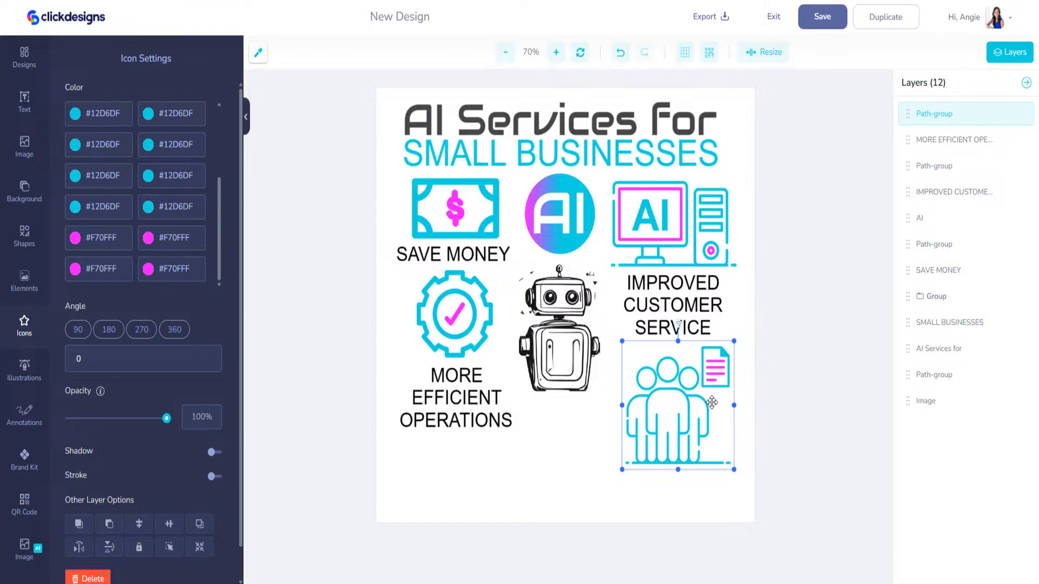
- Duplicate the "IMPROVED CUSTOMER SERVICE" caption and place the copy at the foot of the team icon
{"action": "left_click", "coordinate": [678, 331]}
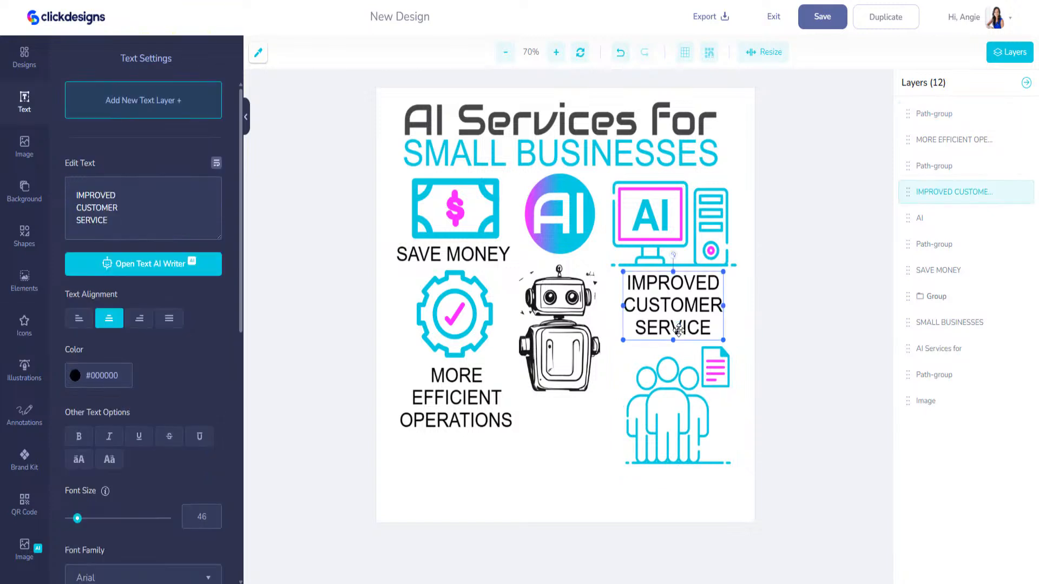
{"action": "key", "text": "ctrl+c"}
{"action": "key", "text": "ctrl+v"}
{"action": "left_click_drag", "start_coordinate": [584, 316], "coordinate": [692, 496]}
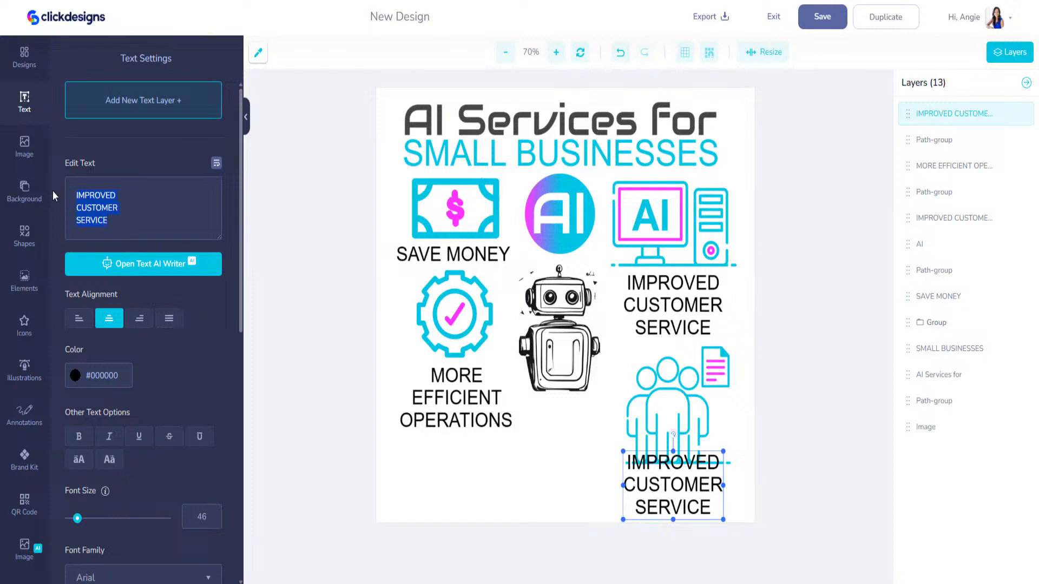
- Change the copied caption to "AUTOMATED TEAM MEMBERS" on two lines and adjust its position just beneath the team icon
{"action": "type", "text": "AU"}
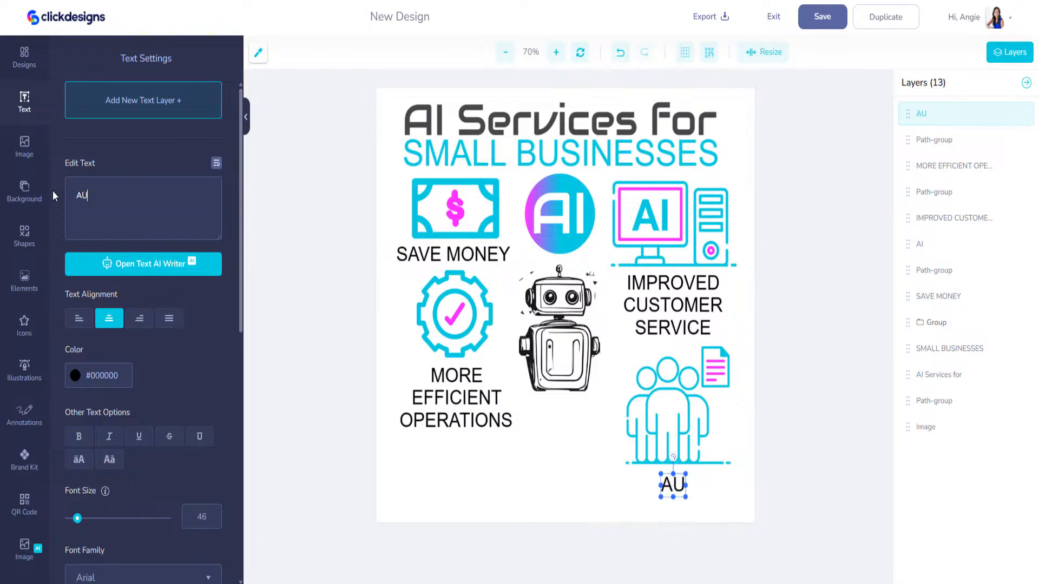
{"action": "type", "text": "TOMATED"}
{"action": "key", "text": "Return"}
{"action": "type", "text": "TEWA"}
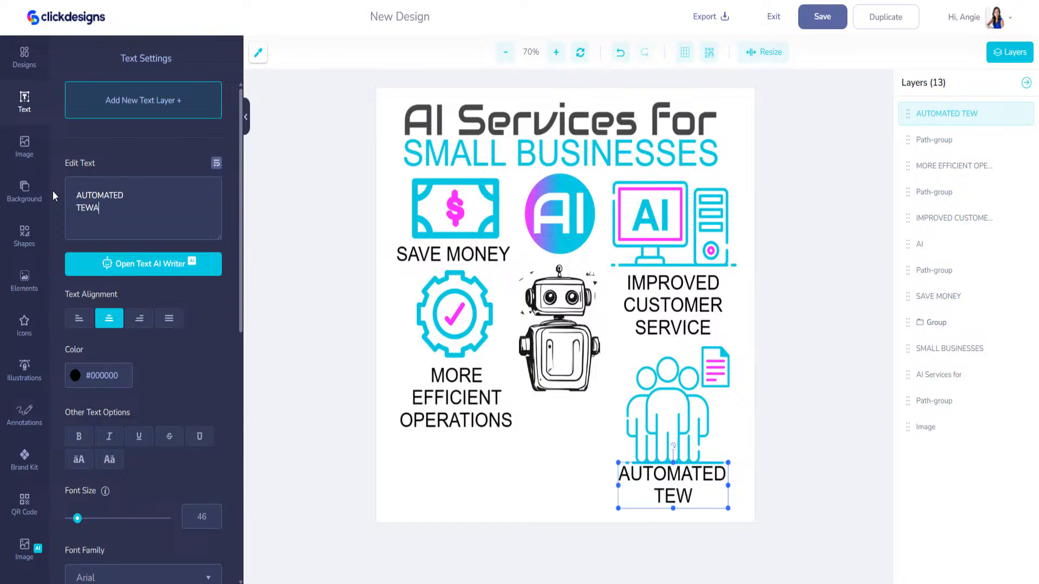
{"action": "key", "text": "BackSpace"}
{"action": "type", "text": "AM MEMBERS"}
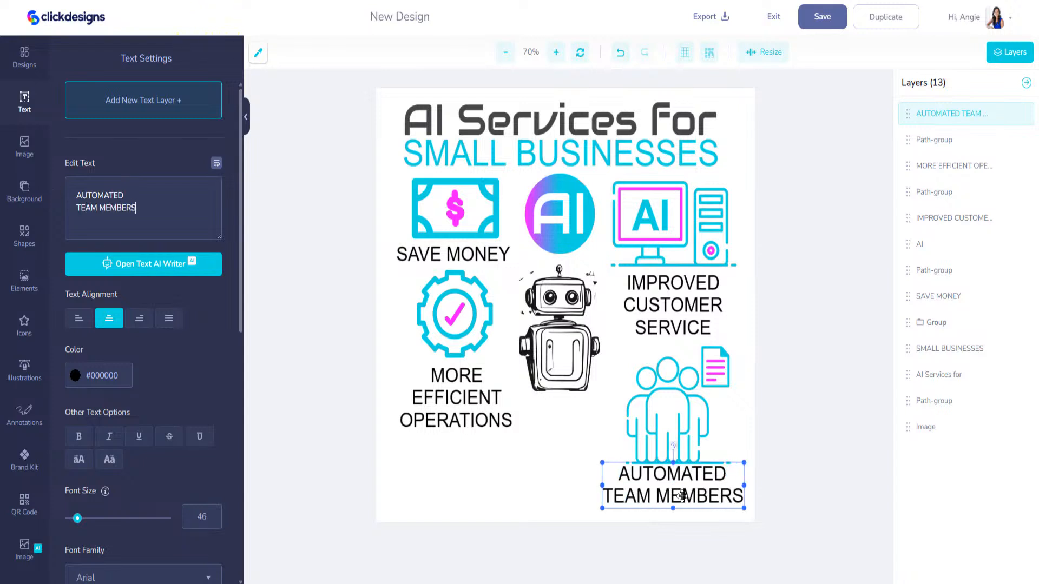
{"action": "left_click_drag", "start_coordinate": [681, 497], "coordinate": [679, 503]}
{"action": "left_click_drag", "start_coordinate": [668, 426], "coordinate": [668, 424]}
{"action": "left_click_drag", "start_coordinate": [688, 494], "coordinate": [687, 493]}
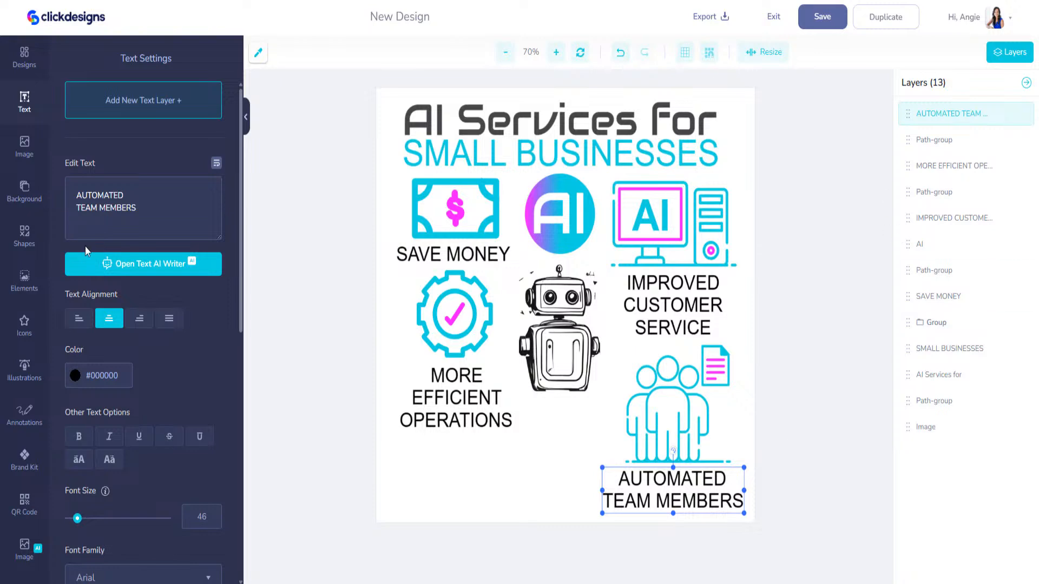
- Search the icon library for "brain" and insert the circuit brain icon with the orange chip, enlarged, beneath the robot
{"action": "left_click", "coordinate": [34, 324]}
{"action": "type", "text": "b"}
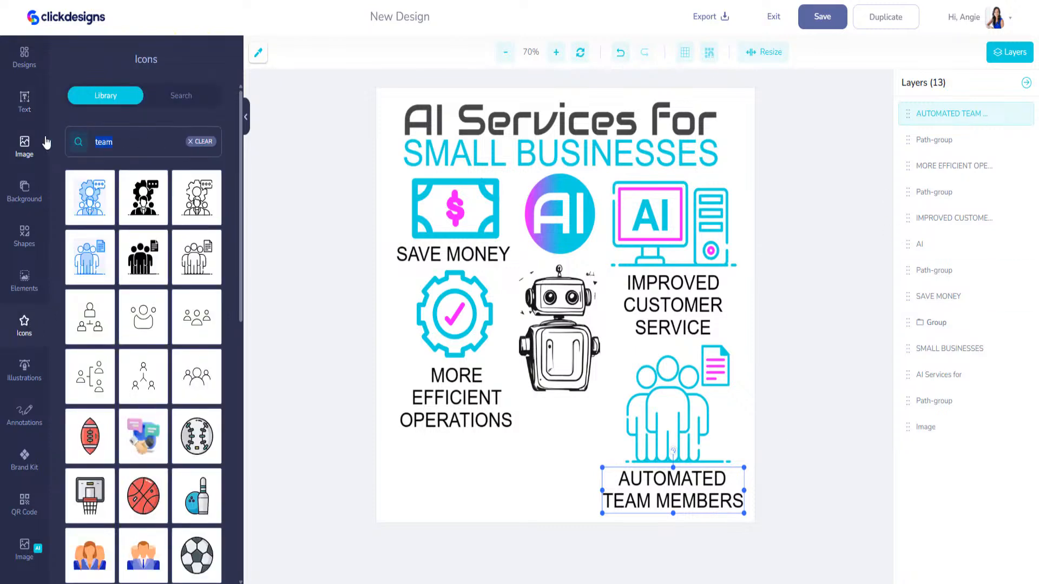
{"action": "type", "text": "rain"}
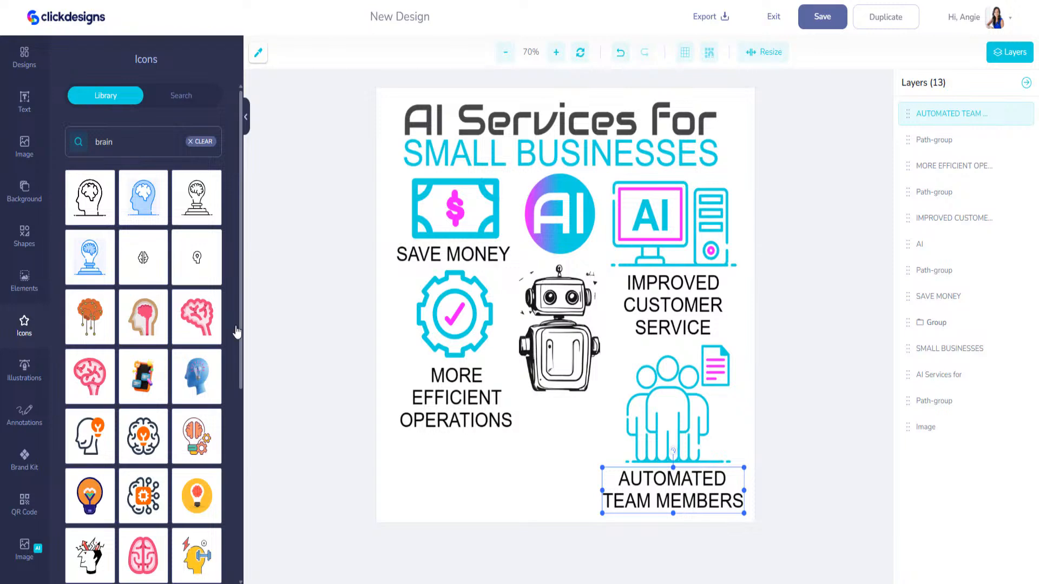
{"action": "left_click", "coordinate": [147, 502]}
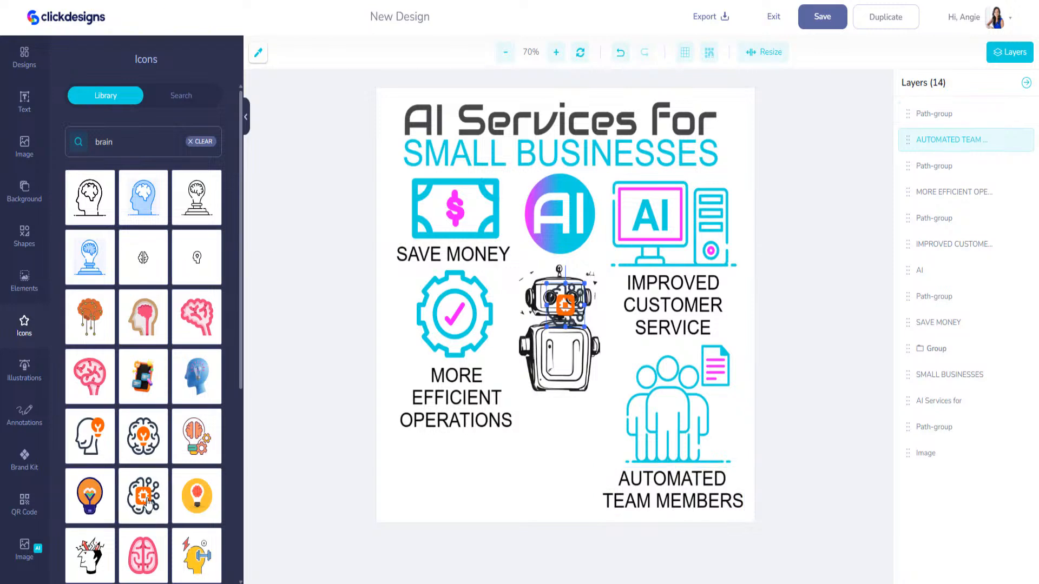
{"action": "left_click_drag", "start_coordinate": [565, 305], "coordinate": [450, 521]}
{"action": "left_click_drag", "start_coordinate": [485, 485], "coordinate": [548, 452]}
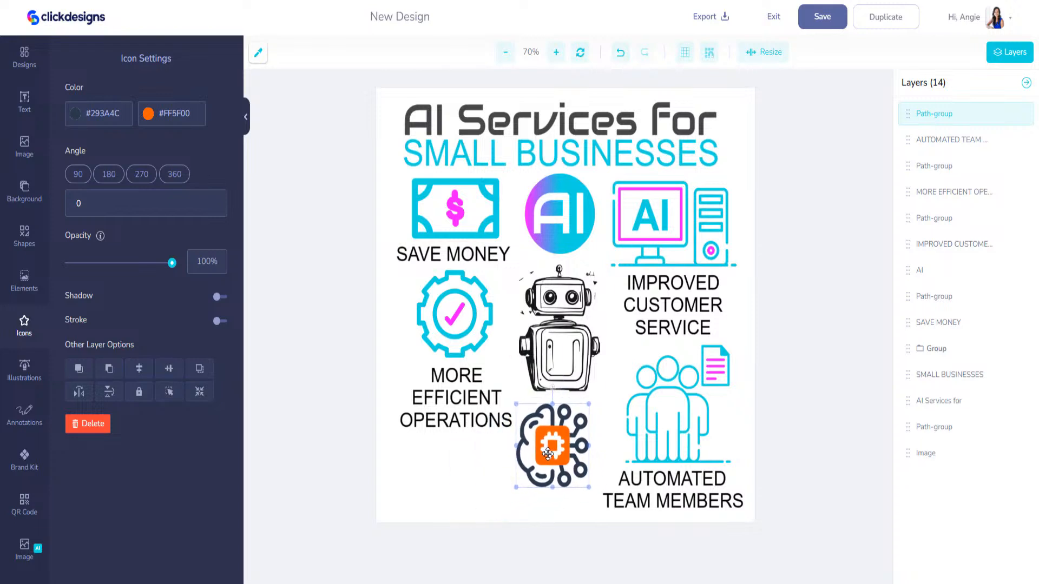
- Set the "MORE EFFICIENT OPERATIONS" caption to font size 30, put it on two lines and move it up beneath the gear
{"action": "left_click", "coordinate": [473, 374]}
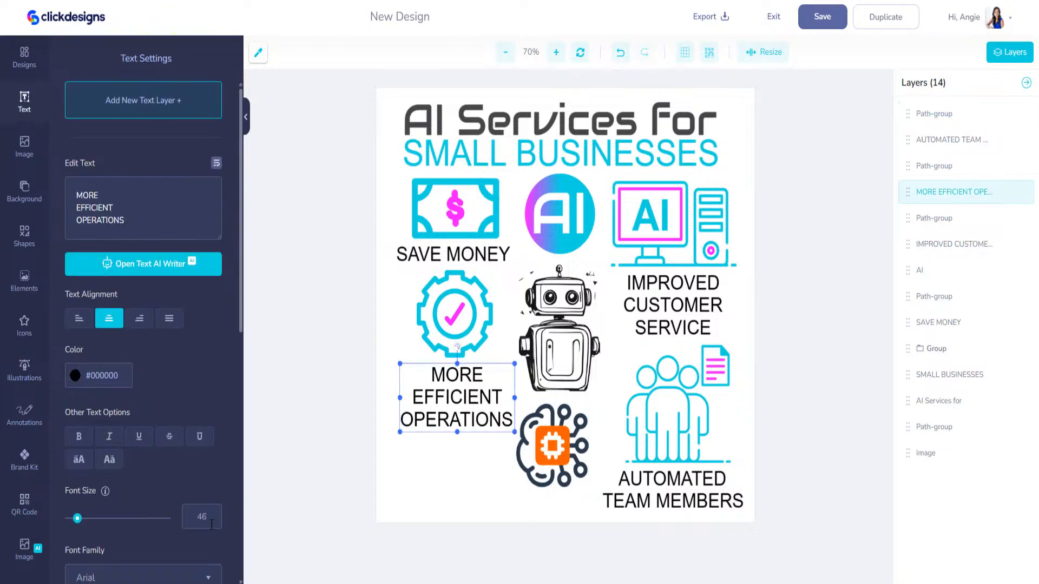
{"action": "type", "text": "30"}
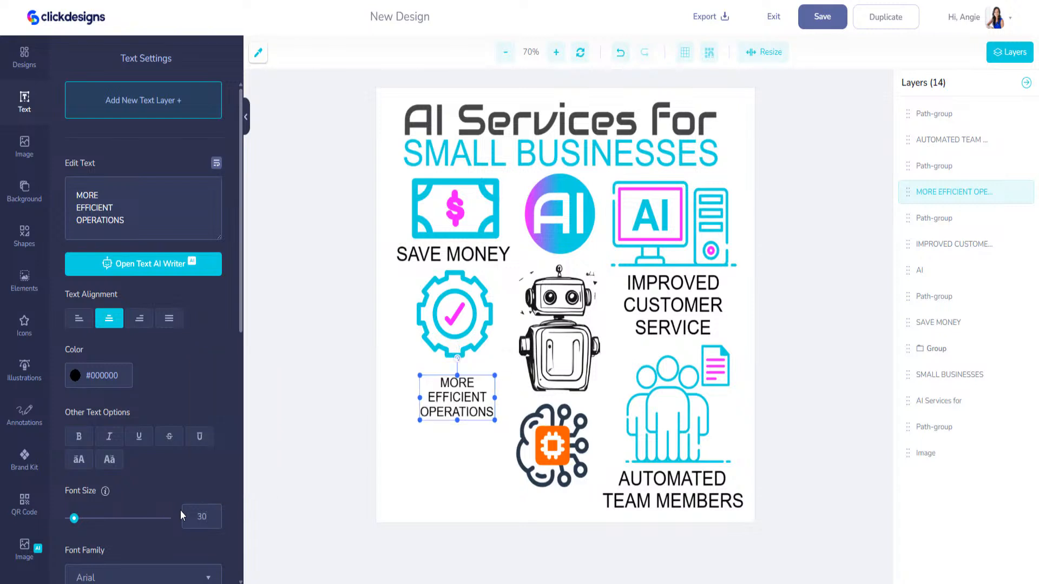
{"action": "left_click", "coordinate": [139, 196]}
{"action": "key", "text": "Delete"}
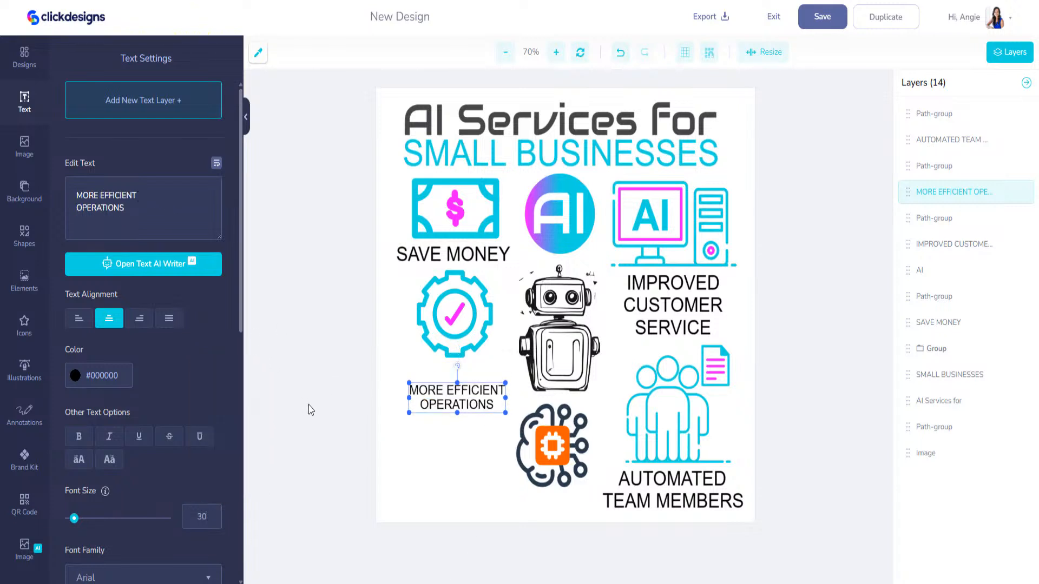
{"action": "left_click_drag", "start_coordinate": [447, 395], "coordinate": [445, 376]}
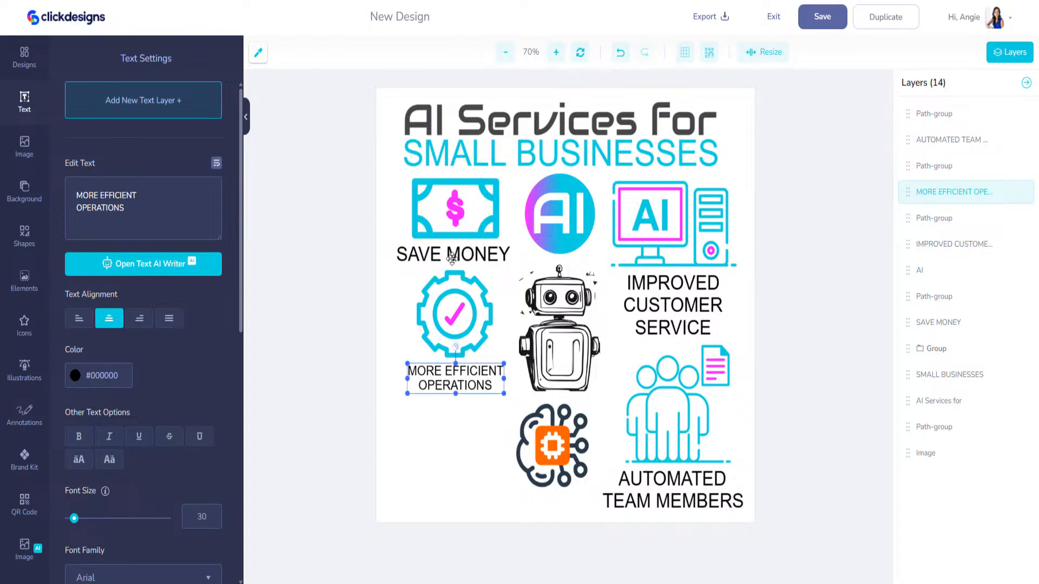
- Set the "SAVE MONEY" caption to font size 30 and centre it closely beneath the banknote icon
{"action": "left_click", "coordinate": [452, 259]}
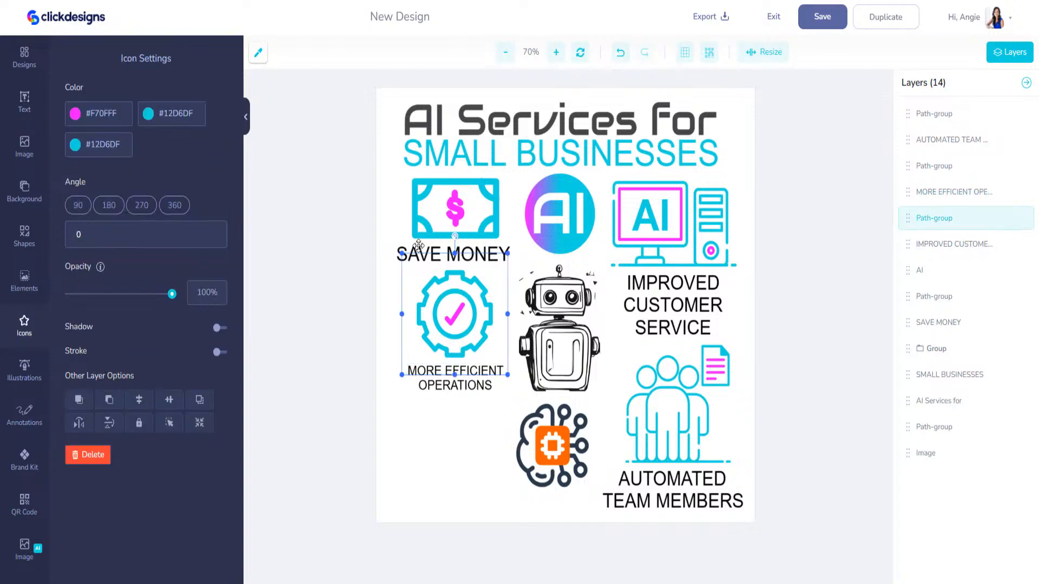
{"action": "left_click", "coordinate": [434, 251]}
{"action": "left_click_drag", "start_coordinate": [208, 517], "coordinate": [142, 504]}
{"action": "type", "text": "30"}
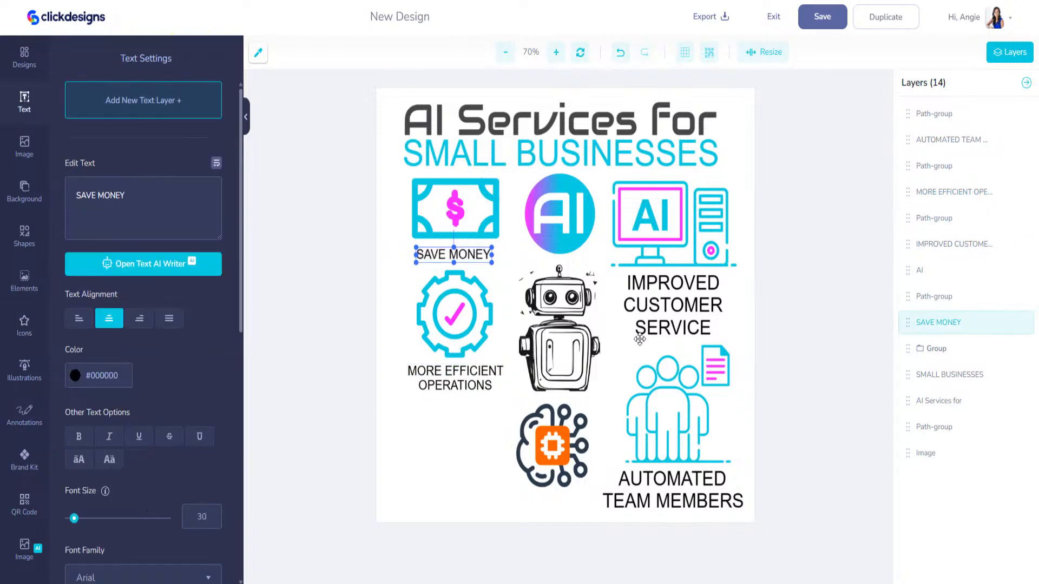
{"action": "left_click", "coordinate": [473, 257]}
{"action": "left_click", "coordinate": [476, 248]}
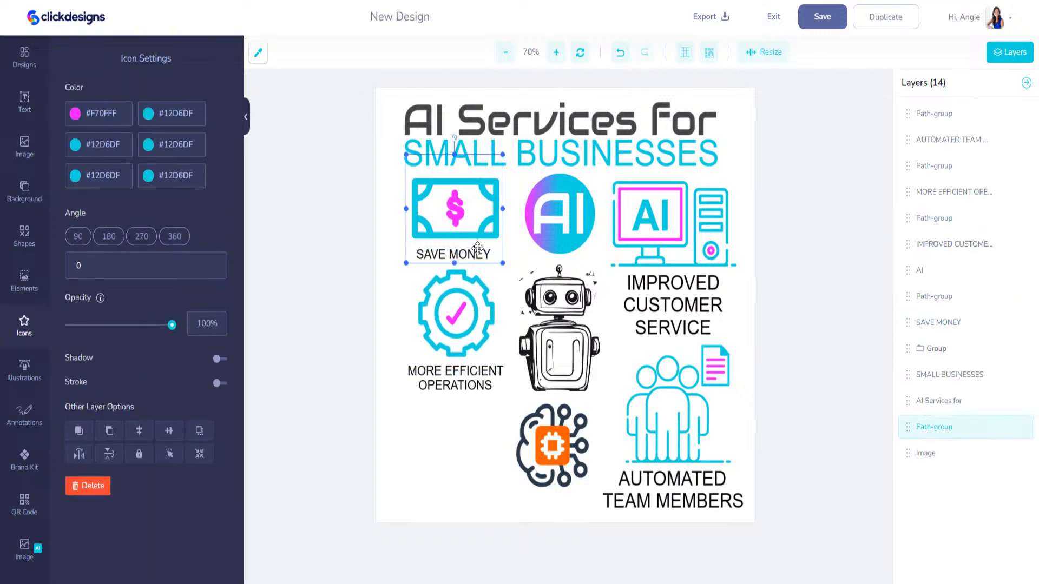
{"action": "left_click", "coordinate": [475, 254]}
{"action": "left_click_drag", "start_coordinate": [476, 254], "coordinate": [477, 252]}
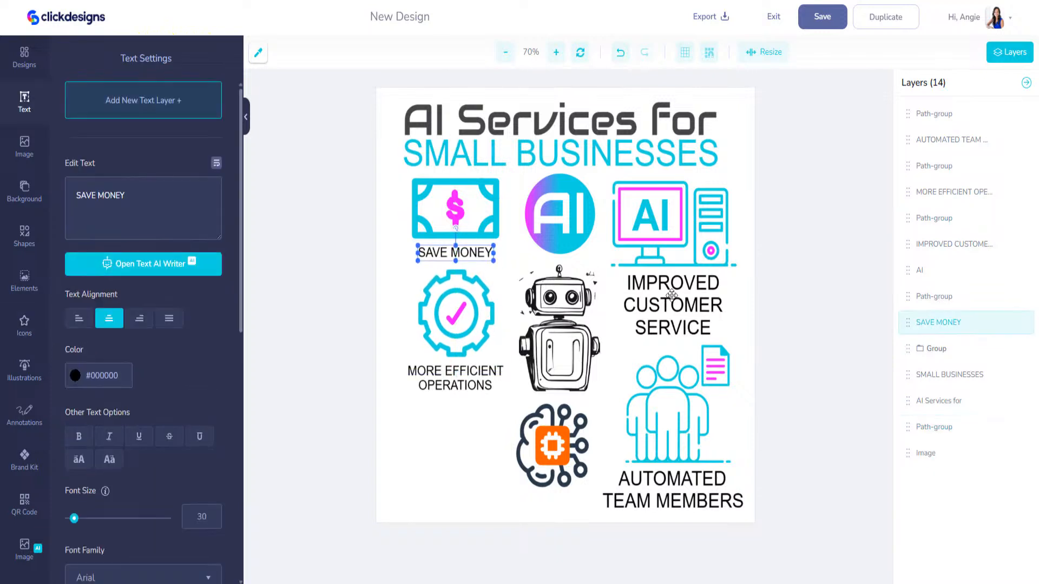
- Set the "IMPROVED CUSTOMER SERVICE" caption to font size 30, put it on two lines and move it up beneath the computer icon
{"action": "left_click", "coordinate": [672, 295]}
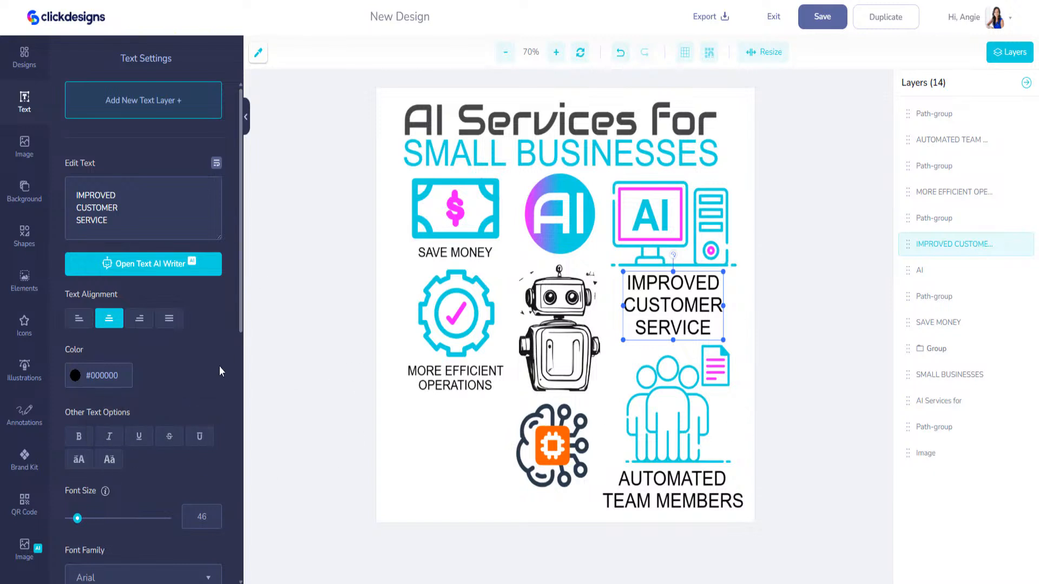
{"action": "double_click", "coordinate": [202, 517]}
{"action": "type", "text": "30"}
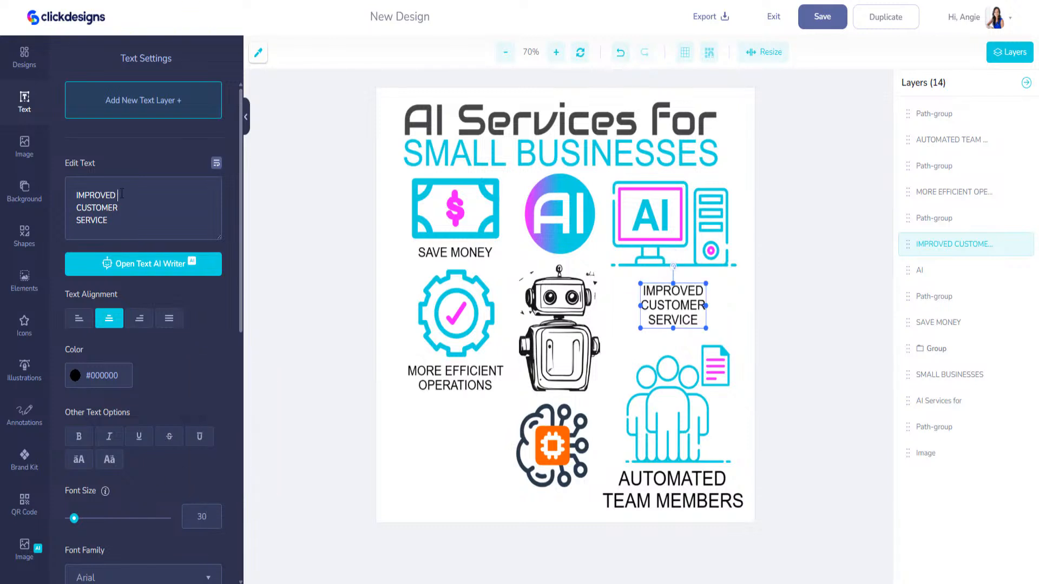
{"action": "key", "text": "Delete"}
{"action": "left_click_drag", "start_coordinate": [636, 324], "coordinate": [638, 311]}
- Move the team icon up, set the "AUTOMATED TEAM MEMBERS" caption to font size 30 and place it directly beneath the icon
{"action": "left_click_drag", "start_coordinate": [677, 405], "coordinate": [675, 376]}
{"action": "left_click", "coordinate": [679, 487]}
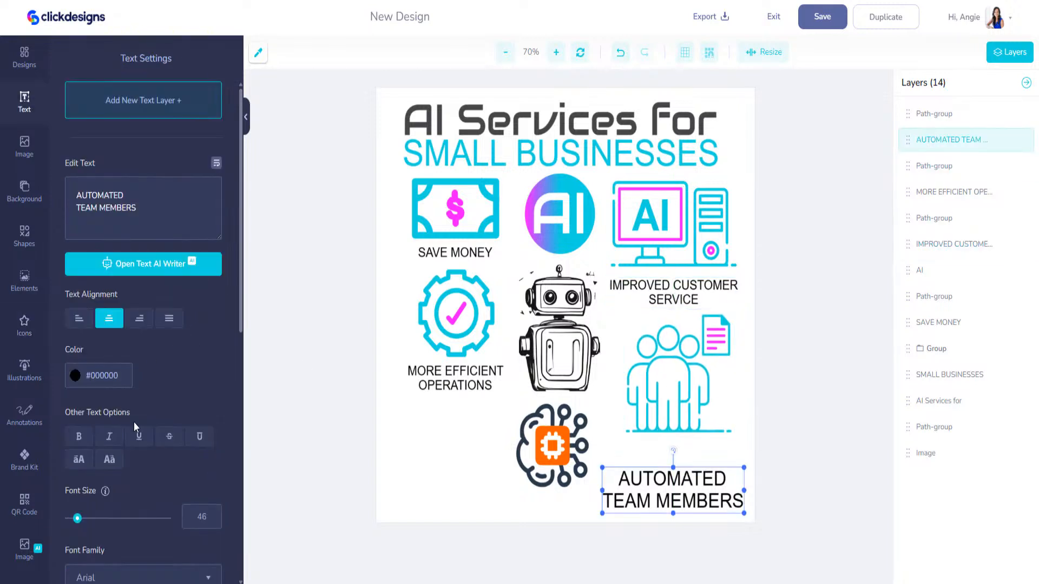
{"action": "left_click_drag", "start_coordinate": [209, 517], "coordinate": [28, 507]}
{"action": "type", "text": "30"}
{"action": "key", "text": "Return"}
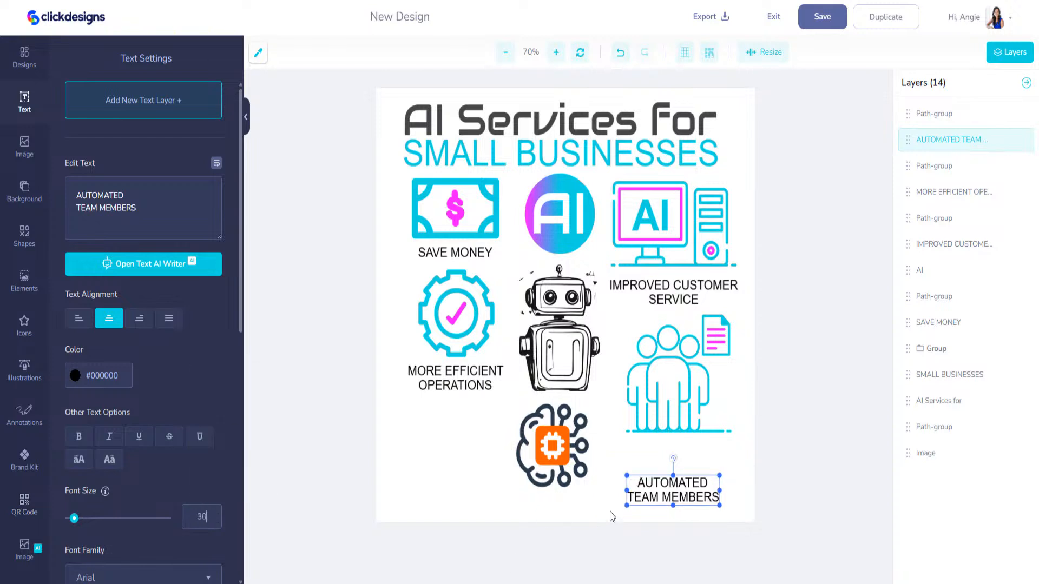
{"action": "left_click_drag", "start_coordinate": [676, 476], "coordinate": [675, 439]}
- Centre the brain icon beneath the robot and recolour its dark outline to #12D6DF
{"action": "left_click_drag", "start_coordinate": [563, 456], "coordinate": [571, 453]}
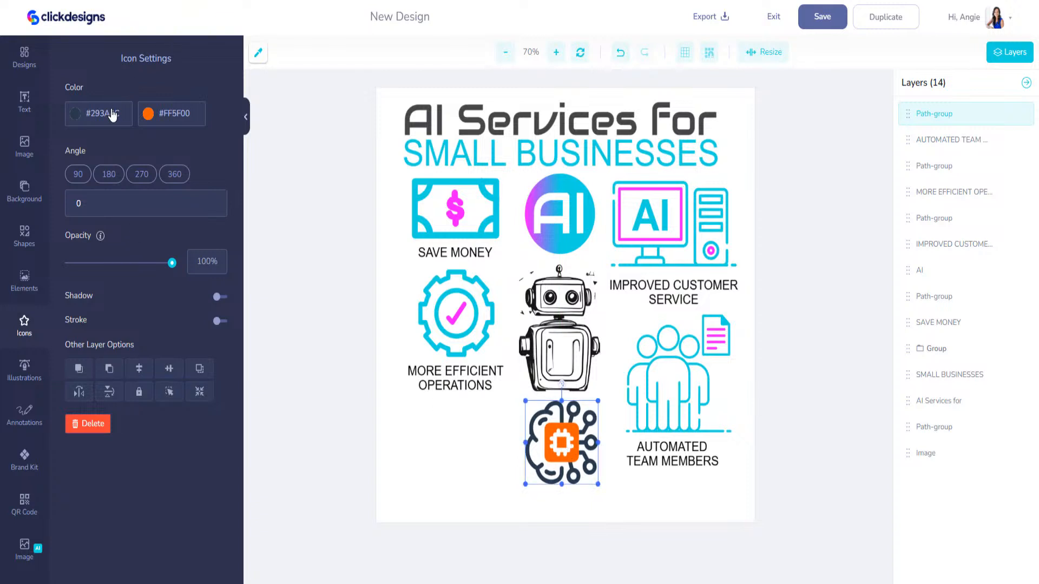
{"action": "left_click_drag", "start_coordinate": [123, 117], "coordinate": [92, 118]}
{"action": "type", "text": "12D6D"}
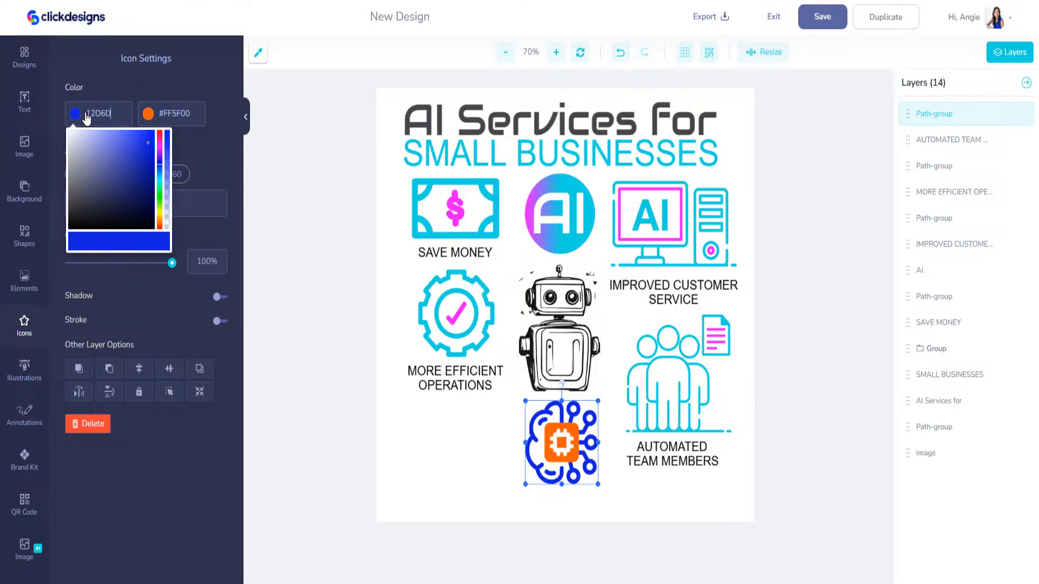
- Recolor the brain icon with #12D6DF for its outline and #F70FFF for its central chip
{"action": "type", "text": "F"}
{"action": "left_click_drag", "start_coordinate": [195, 116], "coordinate": [169, 117]}
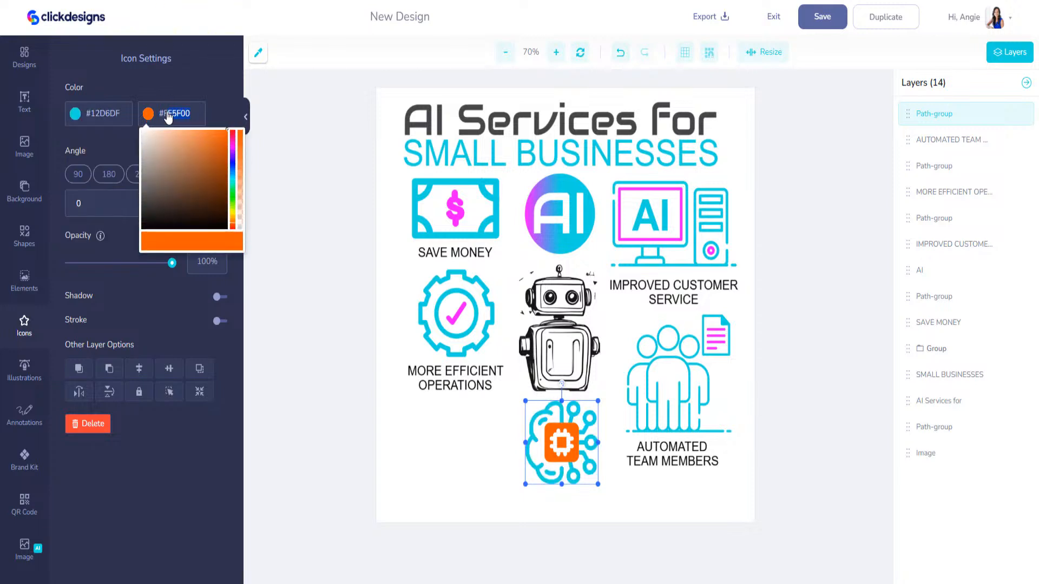
{"action": "type", "text": "70F"}
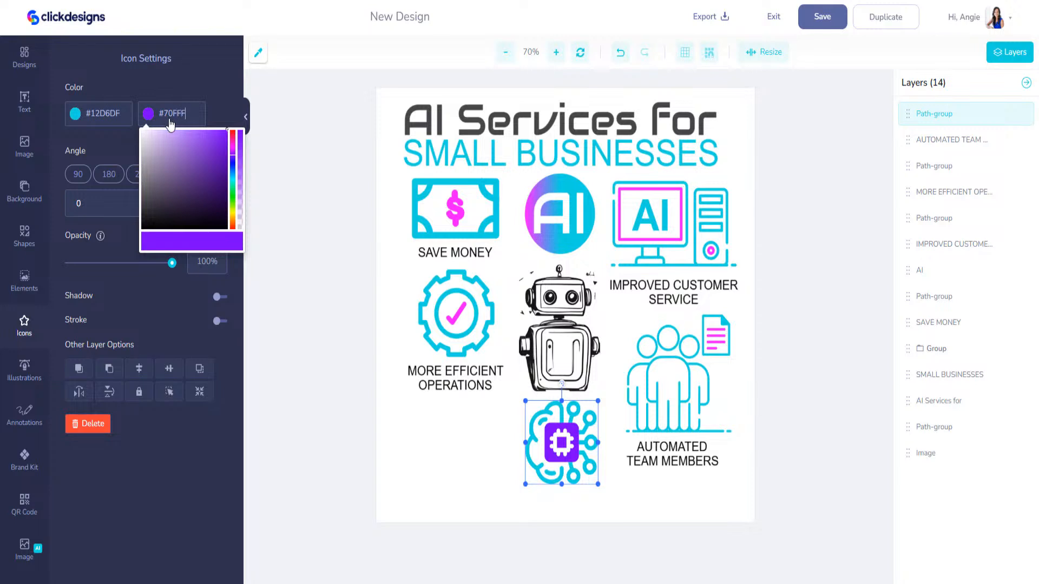
{"action": "type", "text": "FF"}
{"action": "key", "text": "Home"}
{"action": "type", "text": "F"}
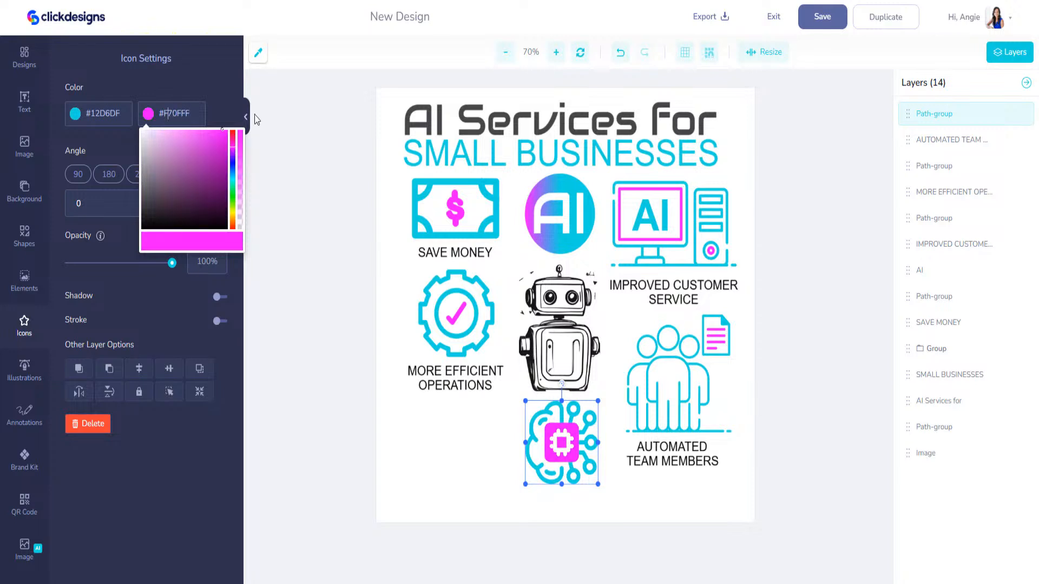
- Duplicate the AUTOMATED TEAM MEMBERS label, place the copy beneath the brain icon, and change its text to COMPETITIVE ADVANTAGE on two lines
{"action": "left_click", "coordinate": [679, 461]}
{"action": "key", "text": "ctrl+d"}
{"action": "left_click_drag", "start_coordinate": [580, 312], "coordinate": [576, 510]}
{"action": "left_click_drag", "start_coordinate": [59, 180], "coordinate": [44, 174]}
{"action": "type", "text": "COMPETITIVE"}
{"action": "key", "text": "Return"}
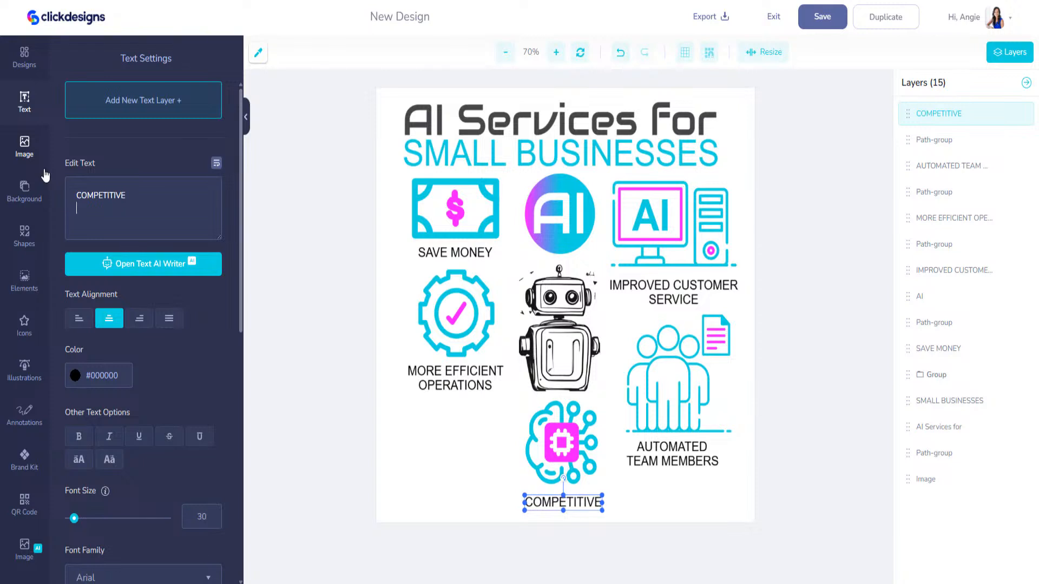
{"action": "type", "text": "ADVANTAGE"}
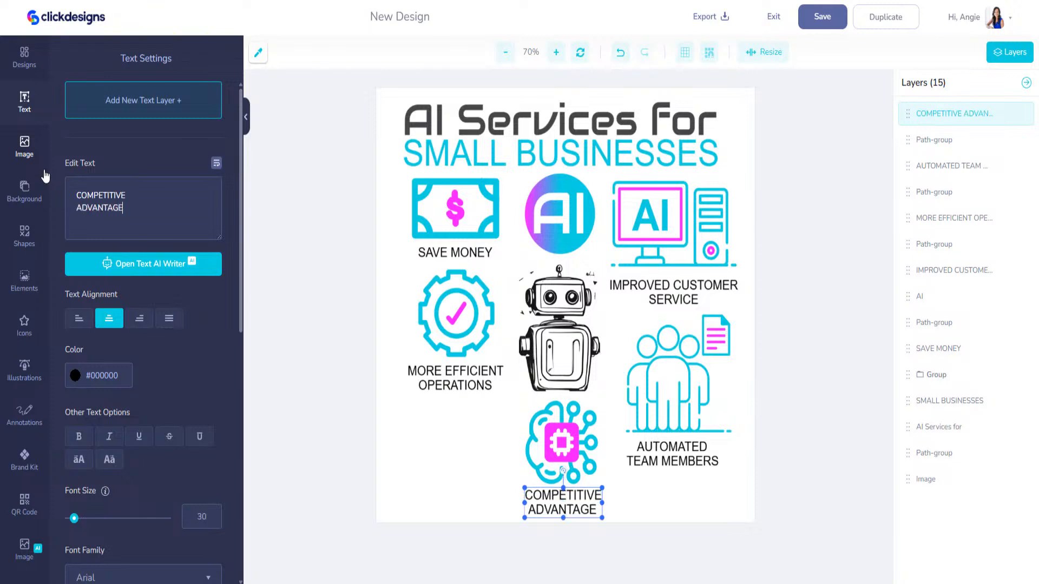
- Move the brain icon and its COMPETITIVE ADVANTAGE label under MORE EFFICIENT OPERATIONS, nudging the gear icon and its label up to tighten the column
{"action": "left_click", "coordinate": [562, 440]}
{"action": "left_click_drag", "start_coordinate": [558, 430], "coordinate": [454, 428]}
{"action": "left_click", "coordinate": [464, 308]}
{"action": "left_click_drag", "start_coordinate": [464, 308], "coordinate": [463, 303]}
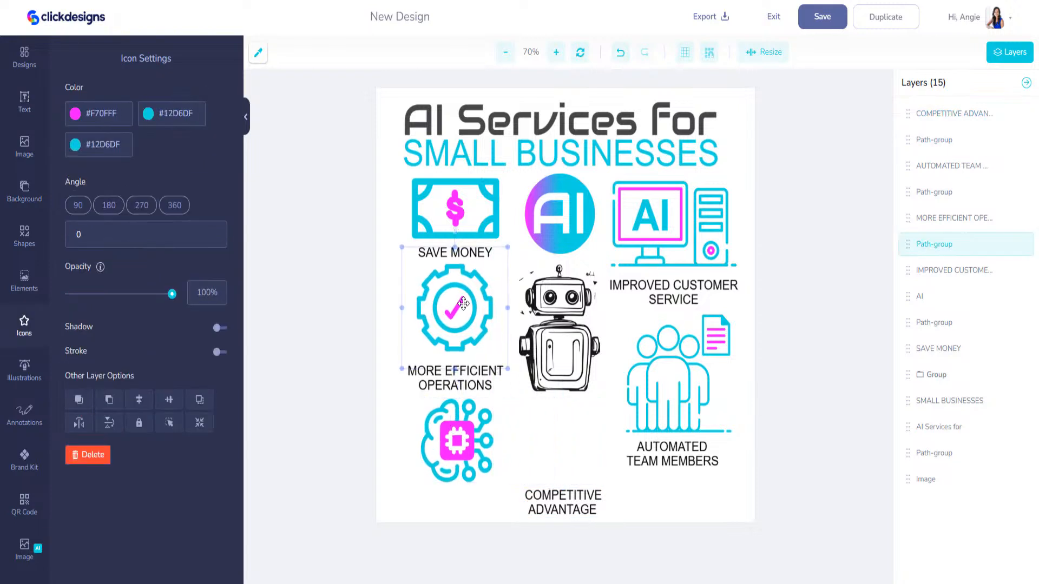
{"action": "left_click_drag", "start_coordinate": [470, 388], "coordinate": [469, 383]}
{"action": "left_click_drag", "start_coordinate": [469, 434], "coordinate": [467, 426]}
{"action": "left_click_drag", "start_coordinate": [558, 503], "coordinate": [456, 497]}
- Move the team-of-people icon below the robot and shrink it to fit under the robot
{"action": "left_click_drag", "start_coordinate": [677, 418], "coordinate": [578, 465]}
{"action": "left_click_drag", "start_coordinate": [639, 363], "coordinate": [606, 401]}
- Shrink the computer icon, refit the AI text on its monitor, and move the IMPROVED CUSTOMER SERVICE label up beneath it
{"action": "left_click", "coordinate": [658, 238]}
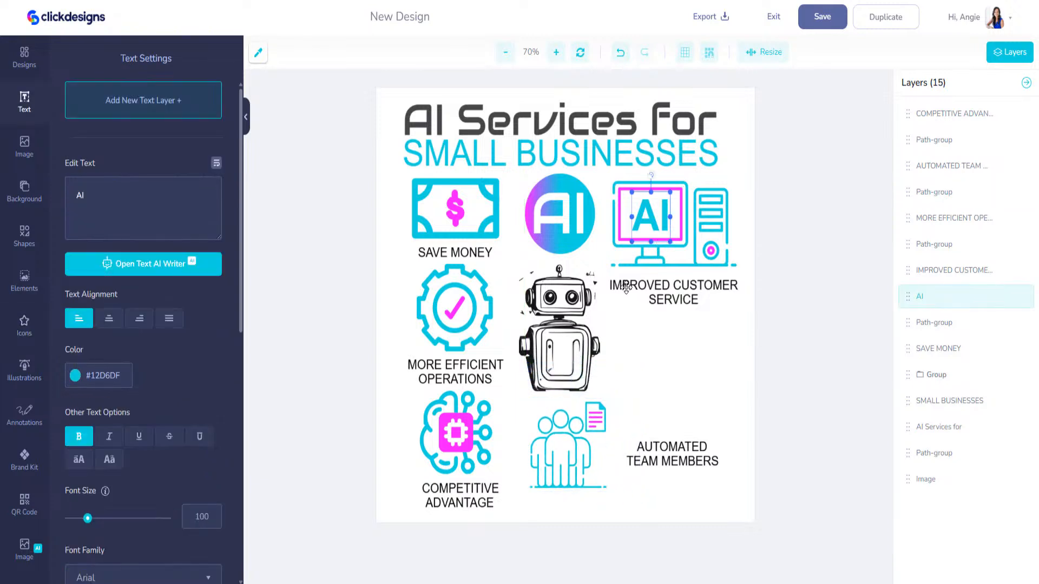
{"action": "left_click", "coordinate": [695, 246]}
{"action": "left_click_drag", "start_coordinate": [741, 301], "coordinate": [715, 271]}
{"action": "left_click_drag", "start_coordinate": [687, 227], "coordinate": [695, 228]}
{"action": "left_click", "coordinate": [660, 201]}
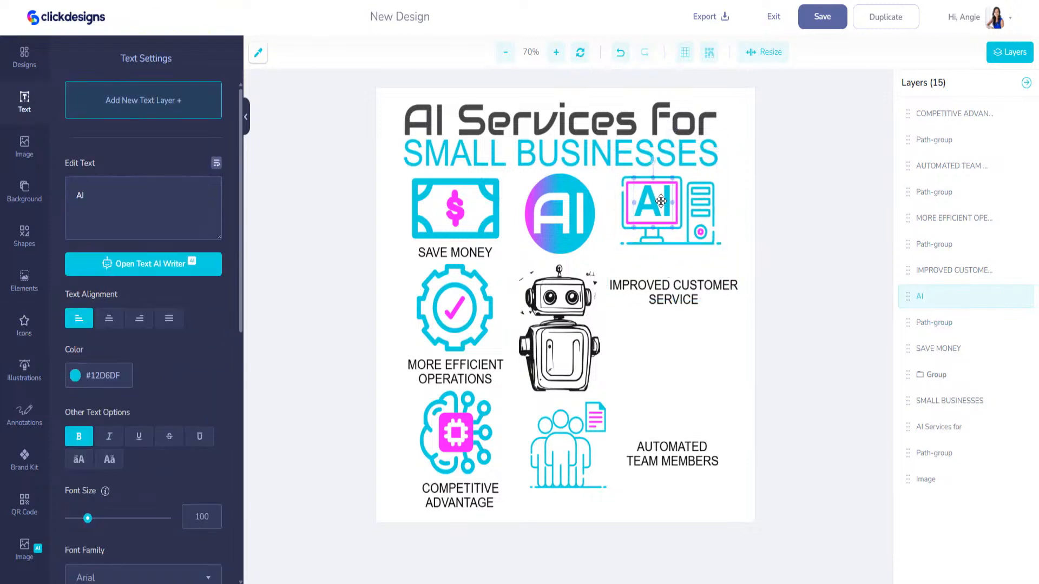
{"action": "left_click_drag", "start_coordinate": [670, 291], "coordinate": [670, 265]}
{"action": "left_click", "coordinate": [687, 226]}
{"action": "left_click_drag", "start_coordinate": [688, 226], "coordinate": [689, 225]}
{"action": "left_click", "coordinate": [666, 210]}
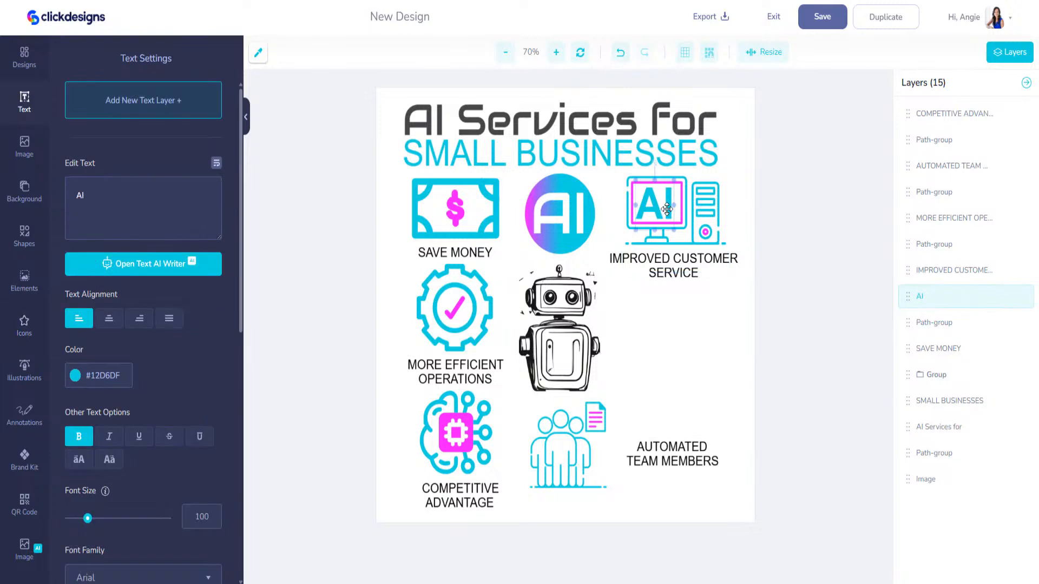
{"action": "left_click", "coordinate": [676, 266]}
- Move the team-of-people icon beneath IMPROVED CUSTOMER SERVICE and place the AUTOMATED TEAM MEMBERS label directly under it
{"action": "left_click_drag", "start_coordinate": [578, 445], "coordinate": [686, 326]}
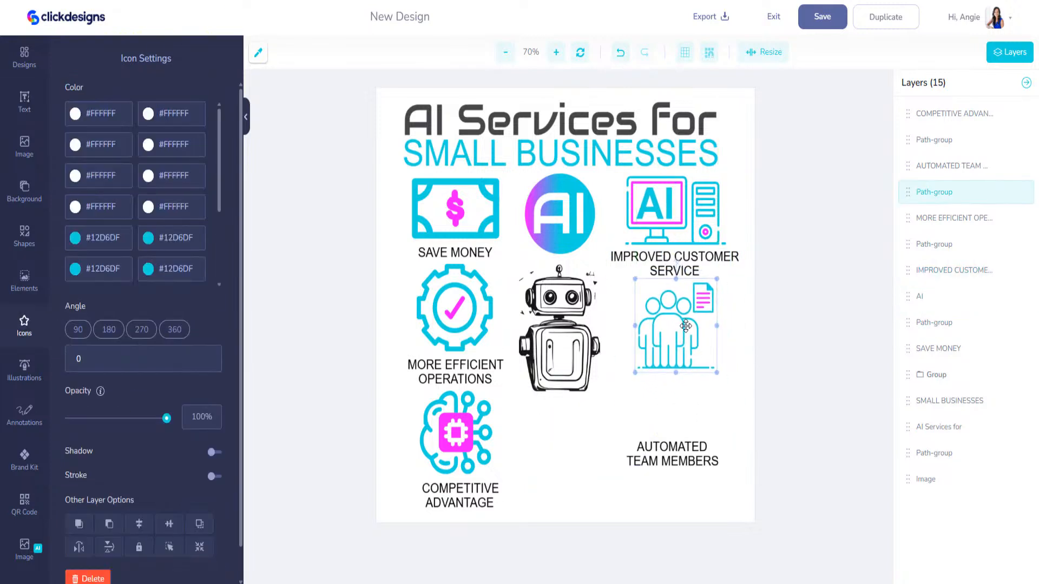
{"action": "left_click_drag", "start_coordinate": [679, 452], "coordinate": [683, 398]}
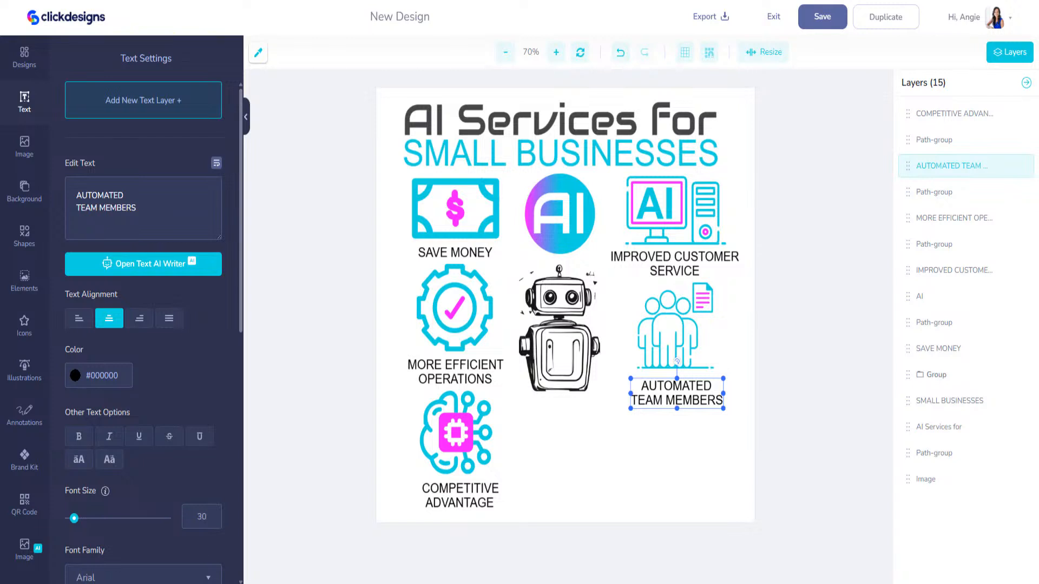
- Search the illustrations for "data" and insert the line drawing of a man pointing at a pie chart
{"action": "left_click", "coordinate": [24, 325]}
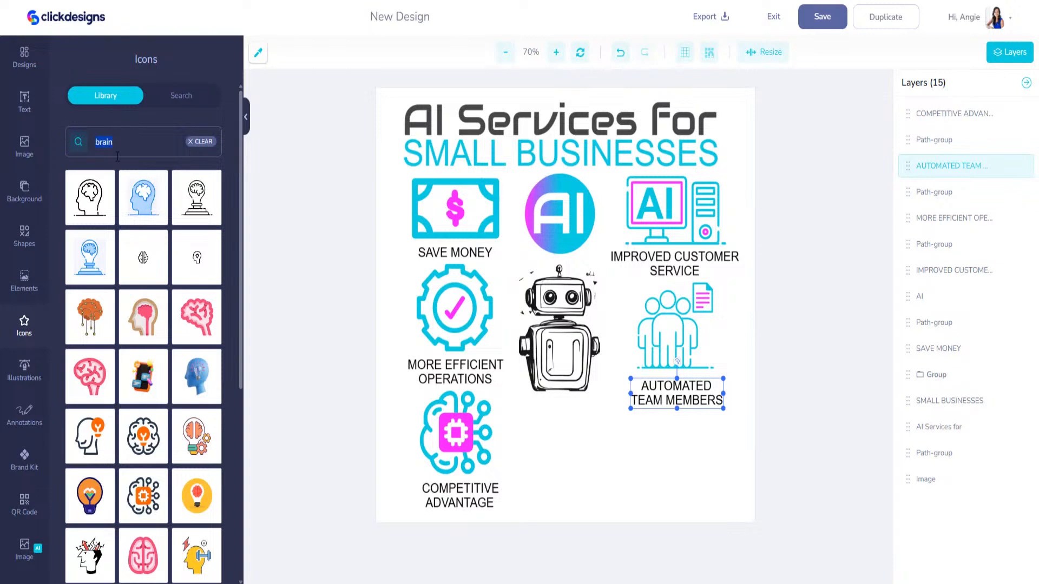
{"action": "left_click", "coordinate": [34, 370]}
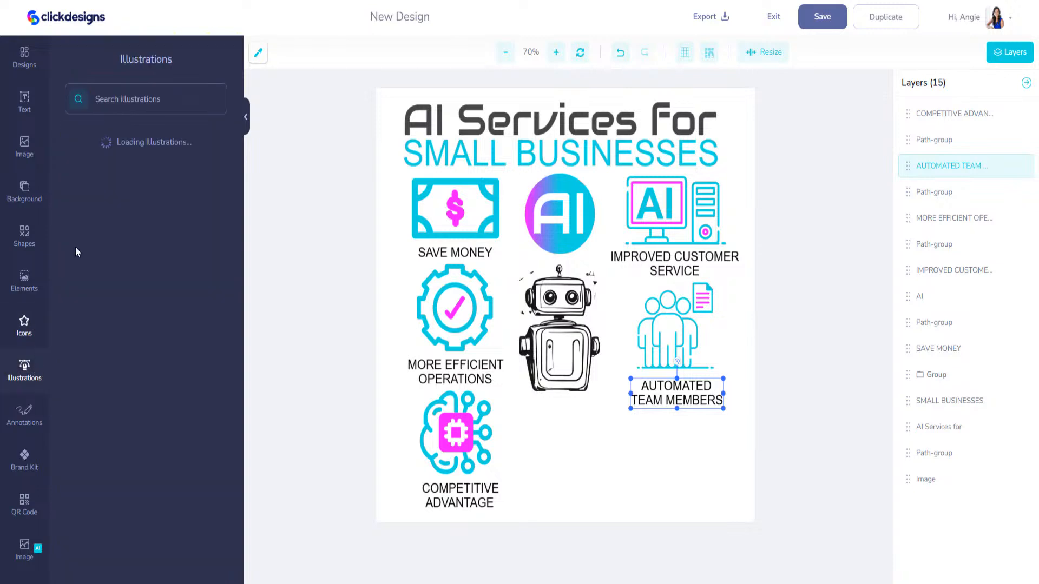
{"action": "type", "text": "data"}
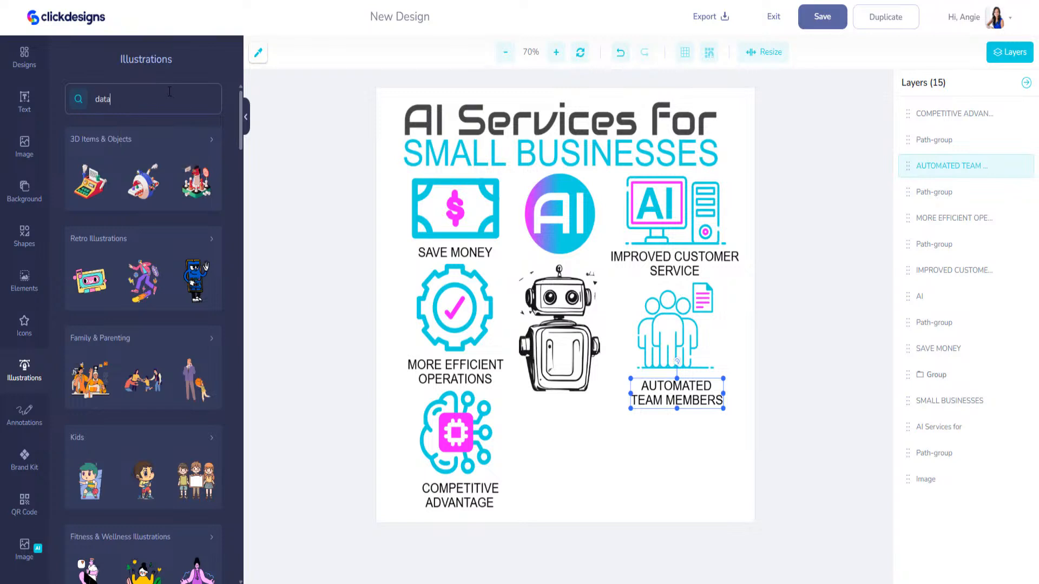
{"action": "key", "text": "Return"}
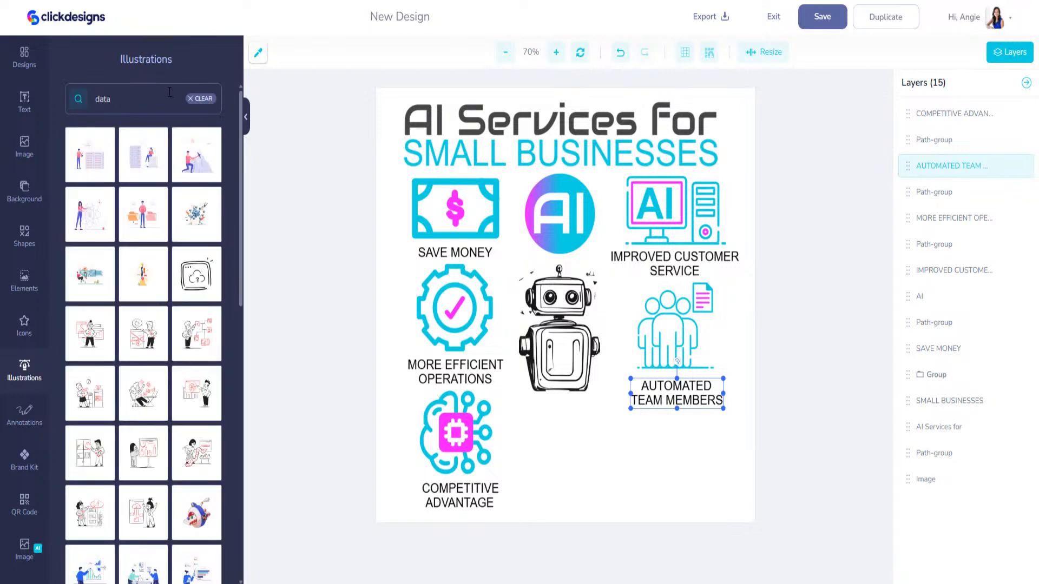
{"action": "scroll", "coordinate": [172, 317], "scroll_direction": "down", "scroll_amount": 3}
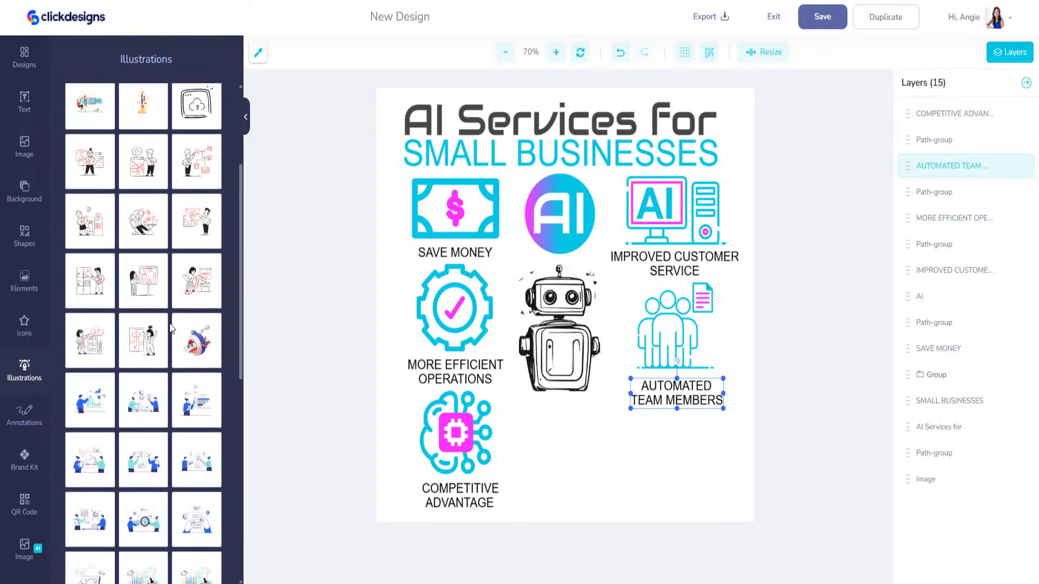
{"action": "left_click", "coordinate": [197, 208]}
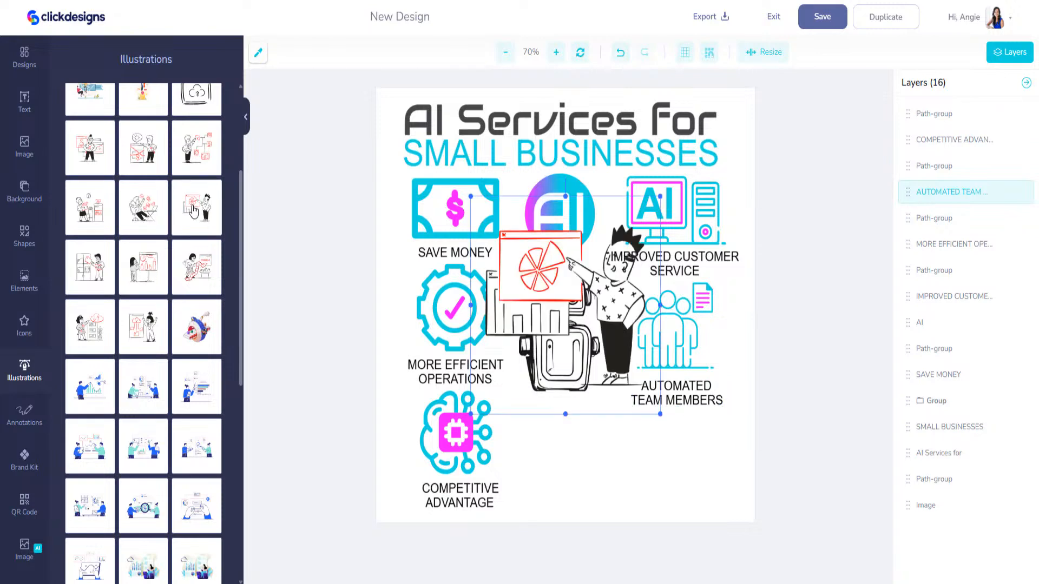
- Move the pie-chart presenter illustration below the robot and shrink it to fit beside the brain icon
{"action": "left_click_drag", "start_coordinate": [562, 266], "coordinate": [573, 398]}
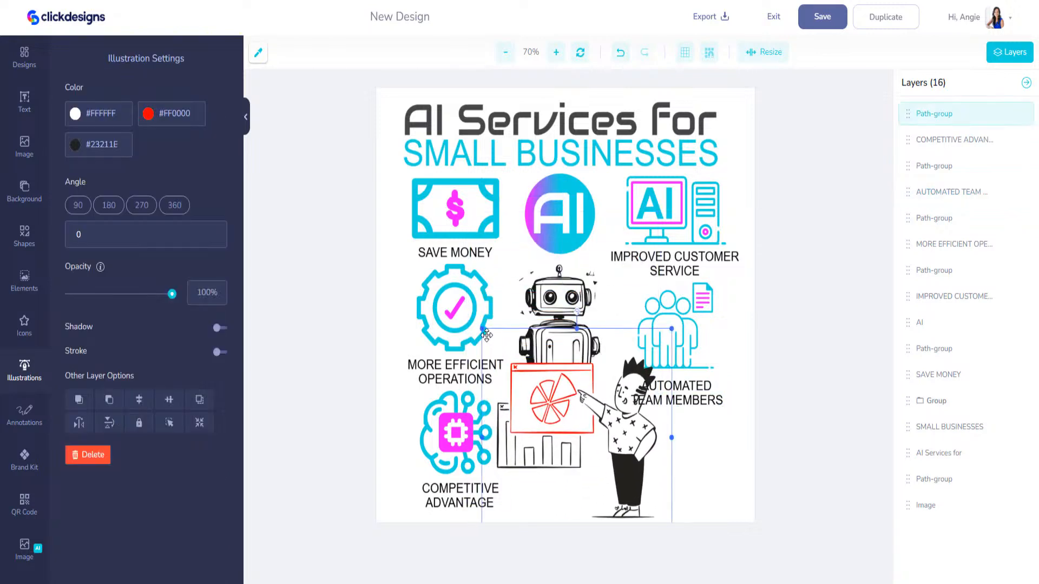
{"action": "left_click_drag", "start_coordinate": [482, 330], "coordinate": [561, 419]}
{"action": "left_click_drag", "start_coordinate": [598, 459], "coordinate": [545, 425]}
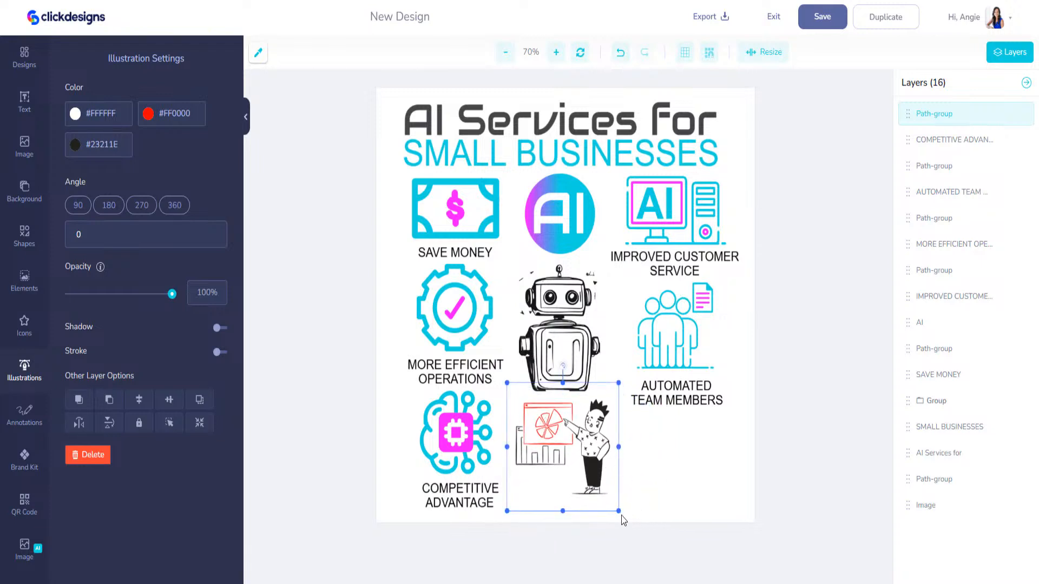
{"action": "left_click_drag", "start_coordinate": [618, 510], "coordinate": [613, 505]}
- Recolor the presenter illustration's red and dark parts #12D6DF and its white parts #F70FFF, and nudge it slightly right
{"action": "left_click", "coordinate": [164, 115]}
{"action": "type", "text": "12D6DF"}
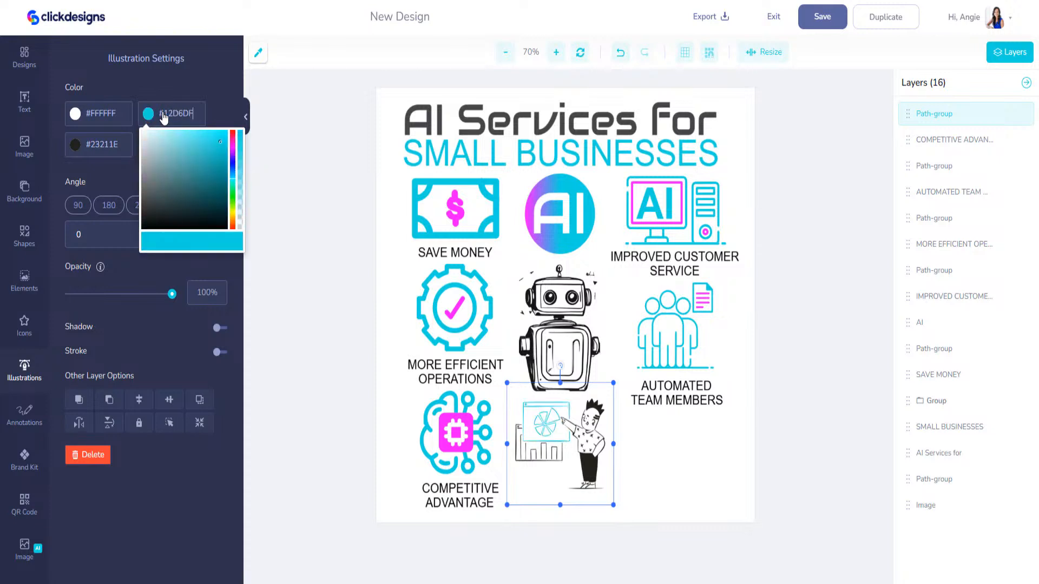
{"action": "left_click", "coordinate": [92, 147]}
{"action": "type", "text": "1"}
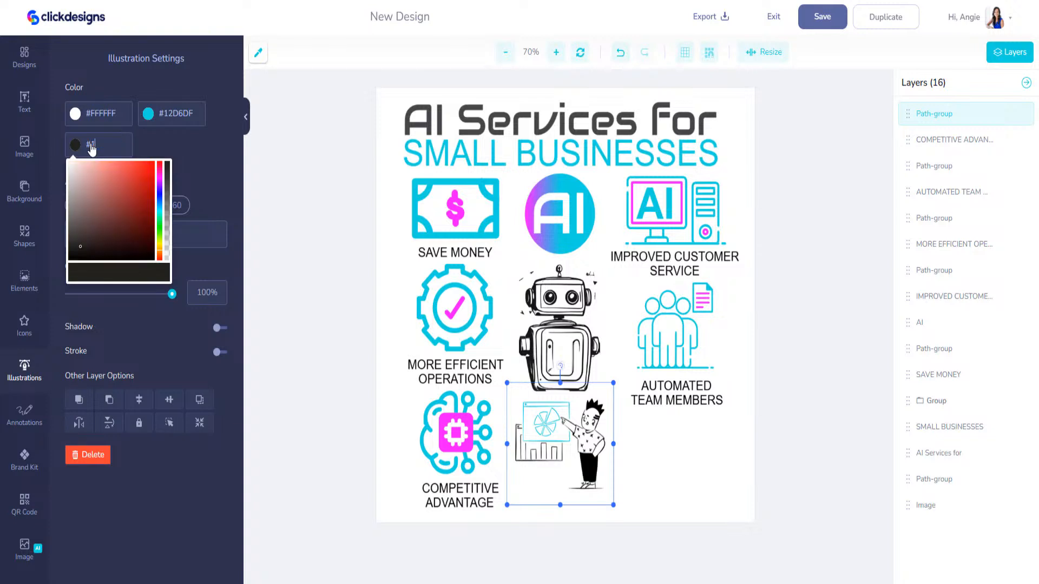
{"action": "type", "text": "2D6DF"}
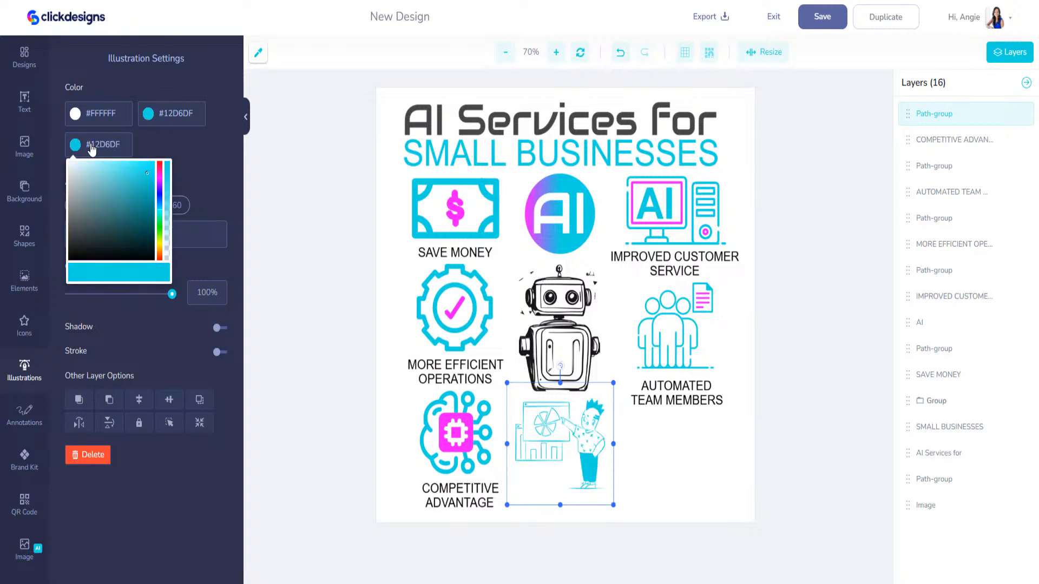
{"action": "left_click", "coordinate": [91, 120]}
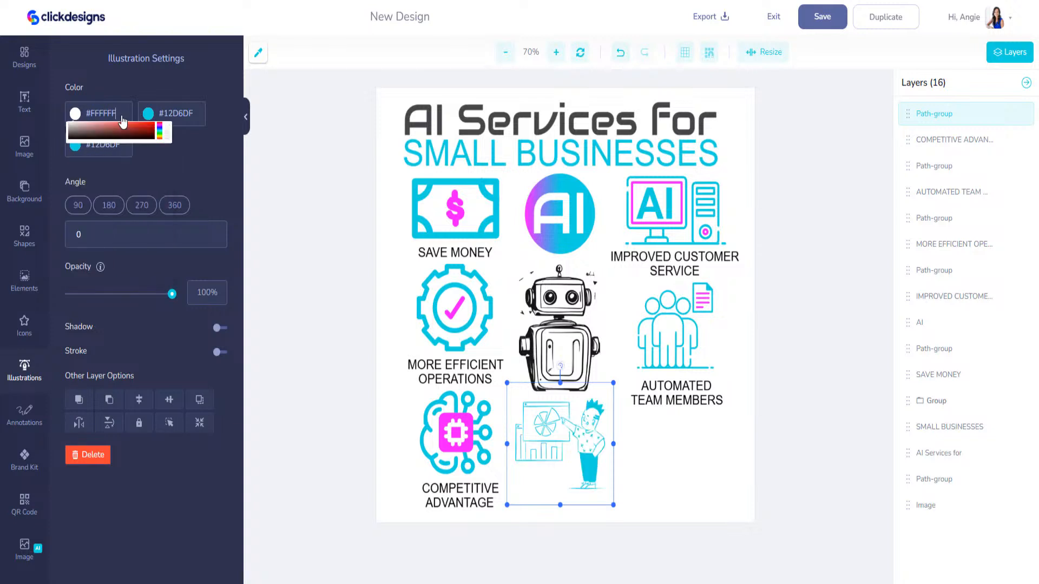
{"action": "type", "text": "F70FFF"}
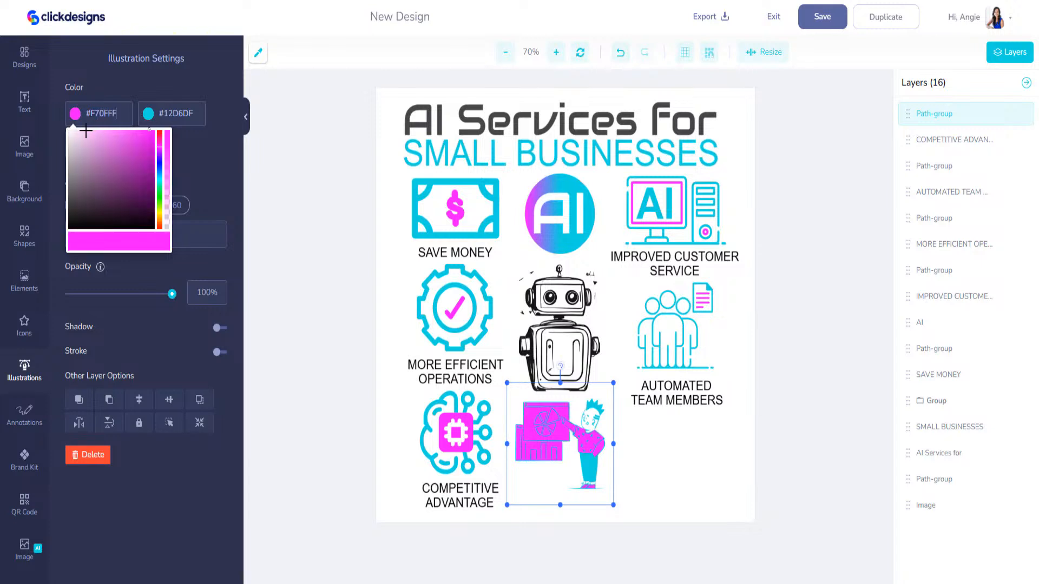
{"action": "left_click_drag", "start_coordinate": [554, 425], "coordinate": [558, 424]}
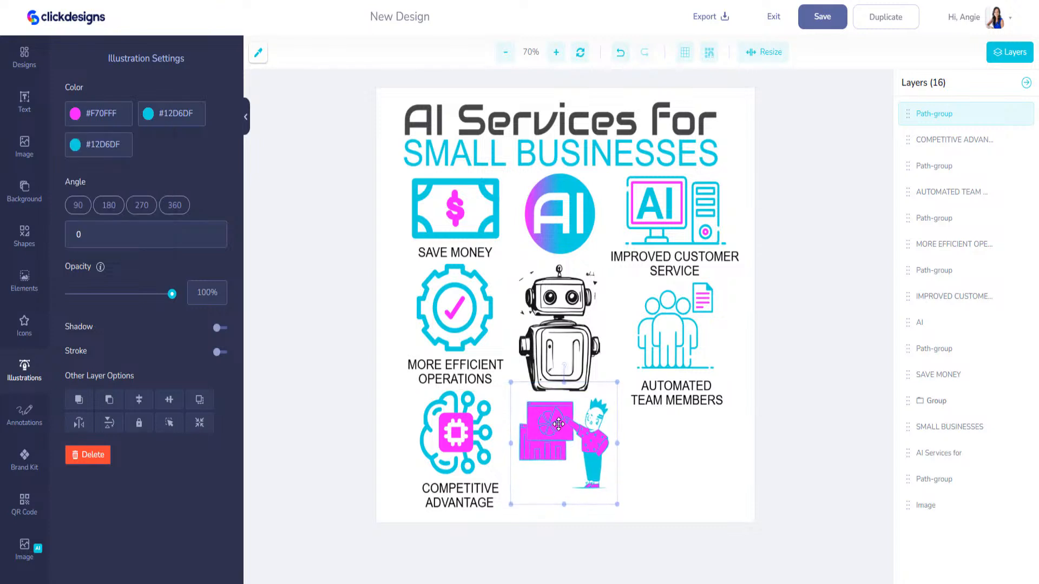
- Copy the AUTOMATED TEAM MEMBERS label and place the copy beneath the presenter illustration
{"action": "left_click", "coordinate": [684, 398]}
{"action": "key", "text": "ctrl+c"}
{"action": "key", "text": "ctrl+v"}
{"action": "left_click_drag", "start_coordinate": [582, 313], "coordinate": [584, 516]}
- Change the copied label's text to DATA ANALYSIS
{"action": "left_click_drag", "start_coordinate": [161, 217], "coordinate": [23, 175]}
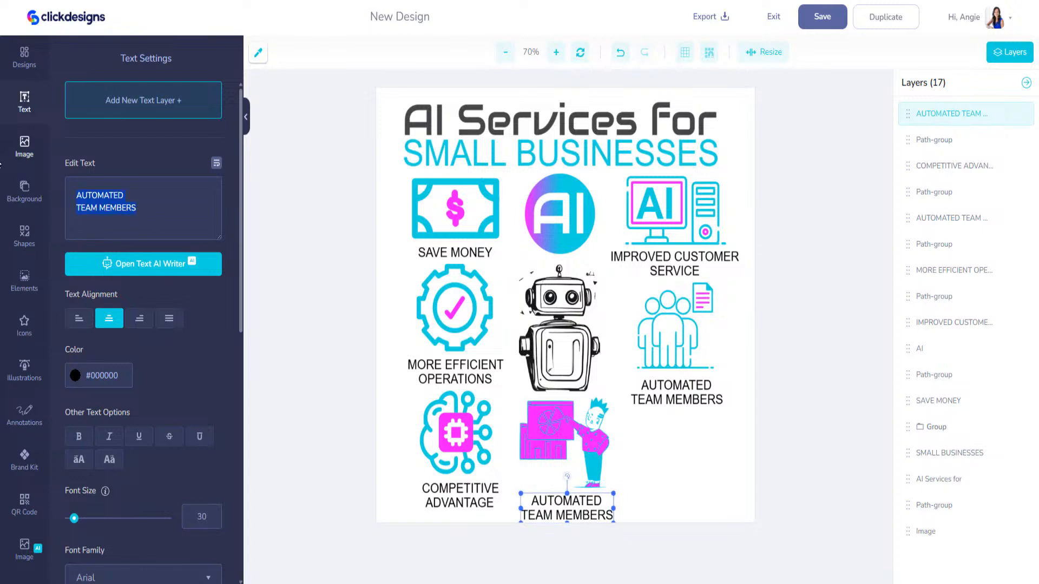
{"action": "type", "text": "Data"}
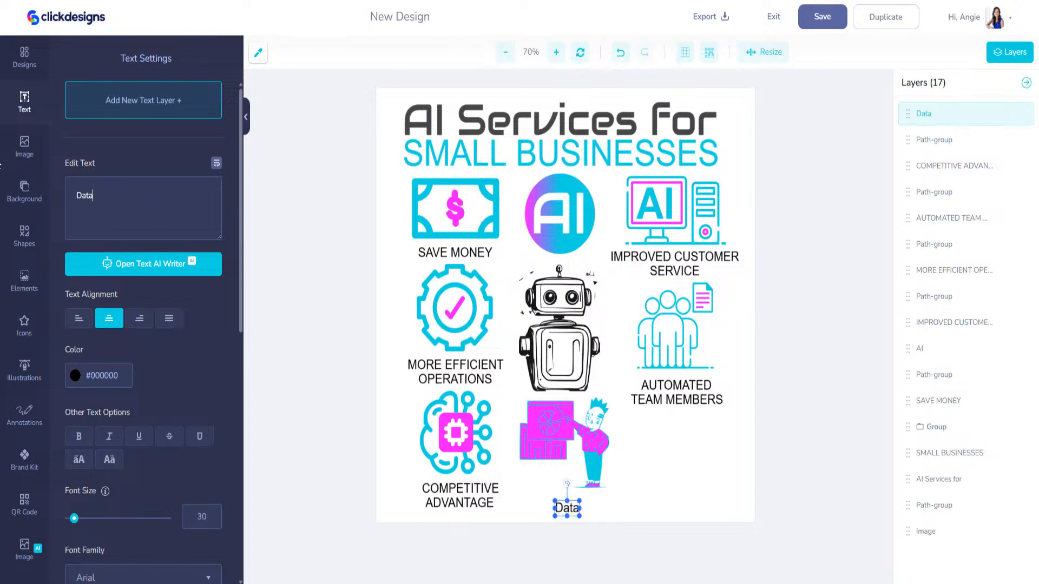
{"action": "key", "text": "BackSpace"}
{"action": "key", "text": "BackSpace"}
{"action": "key", "text": "BackSpace"}
{"action": "type", "text": "A"}
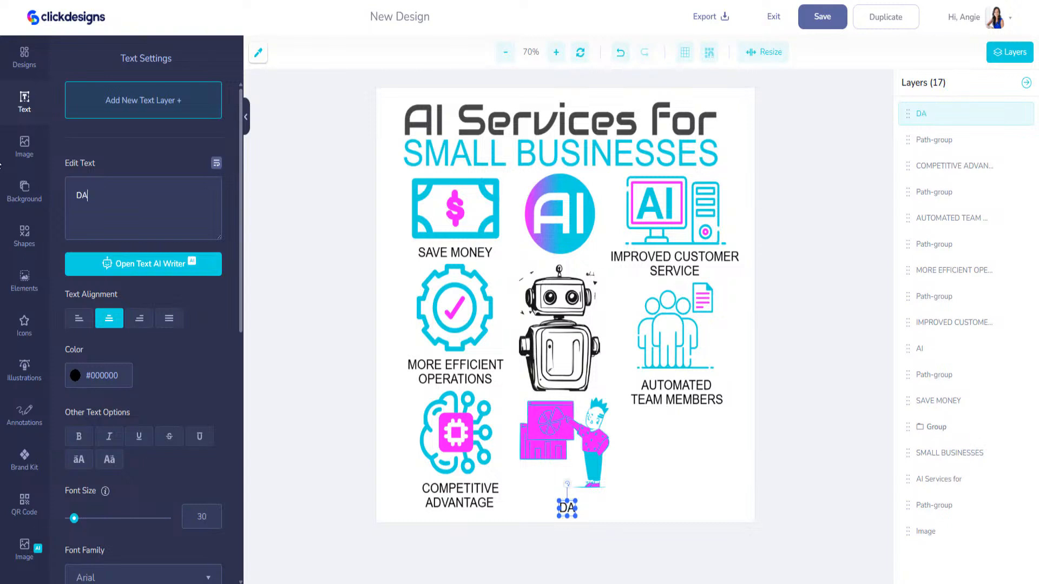
{"action": "type", "text": "TA ANLYS"}
{"action": "key", "text": "BackSpace"}
{"action": "key", "text": "BackSpace"}
{"action": "key", "text": "BackSpace"}
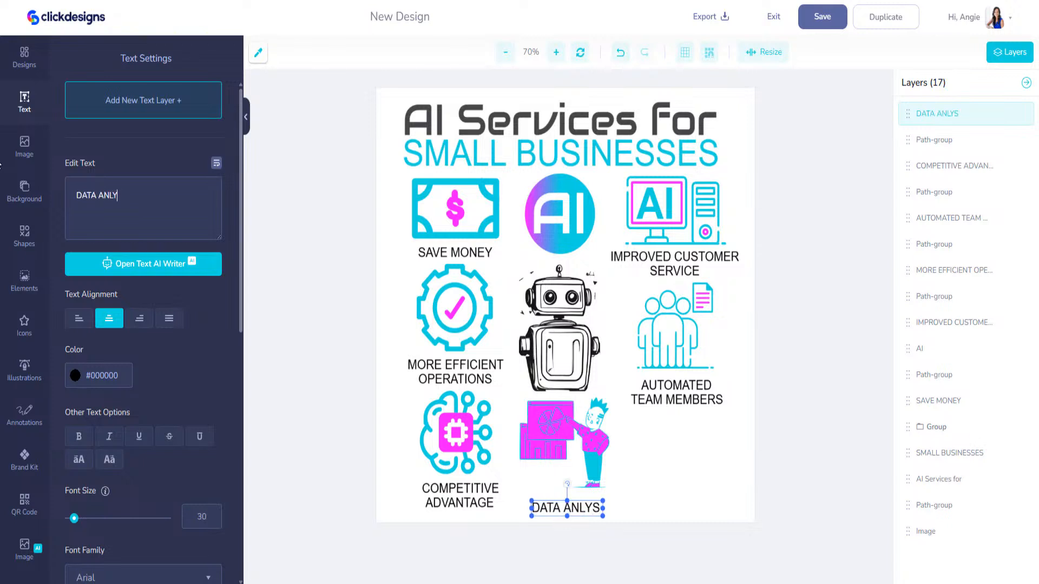
{"action": "type", "text": "ALYSIS"}
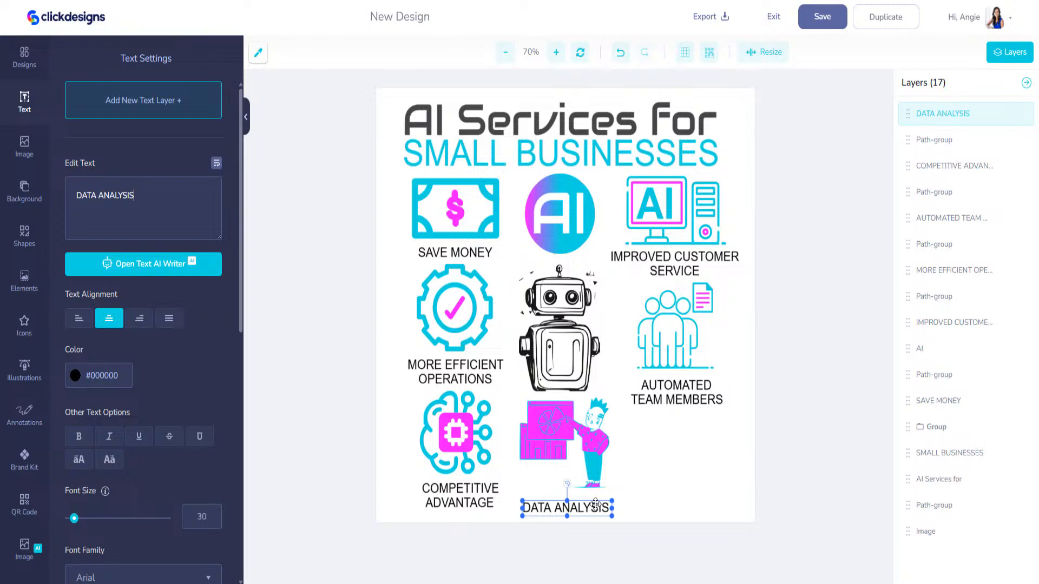
- Nudge the DATA ANALYSIS label up and left under its illustration, and raise the AUTOMATED TEAM MEMBERS label slightly
{"action": "left_click_drag", "start_coordinate": [595, 503], "coordinate": [584, 504]}
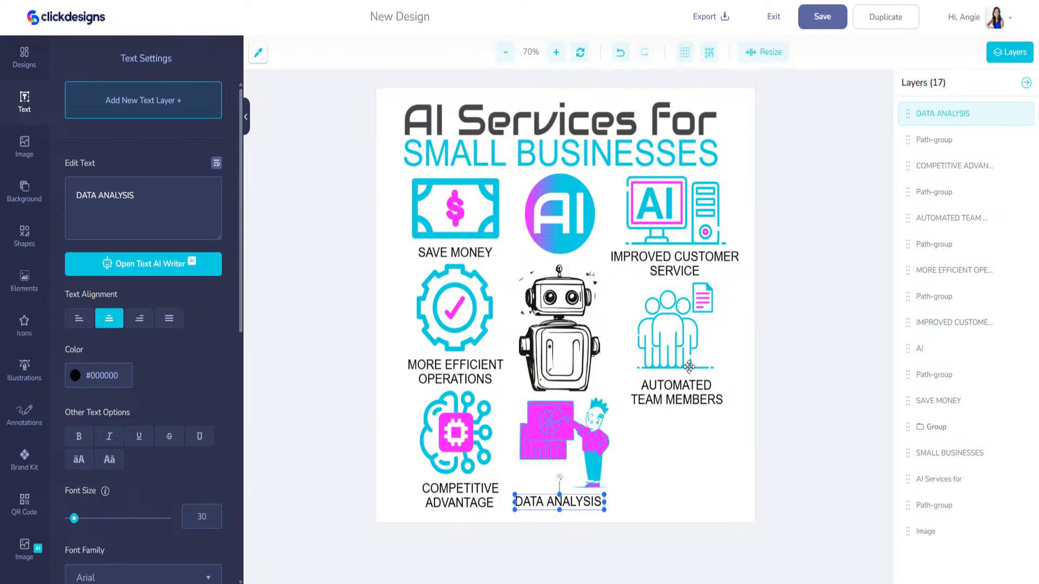
{"action": "left_click_drag", "start_coordinate": [689, 390], "coordinate": [687, 386]}
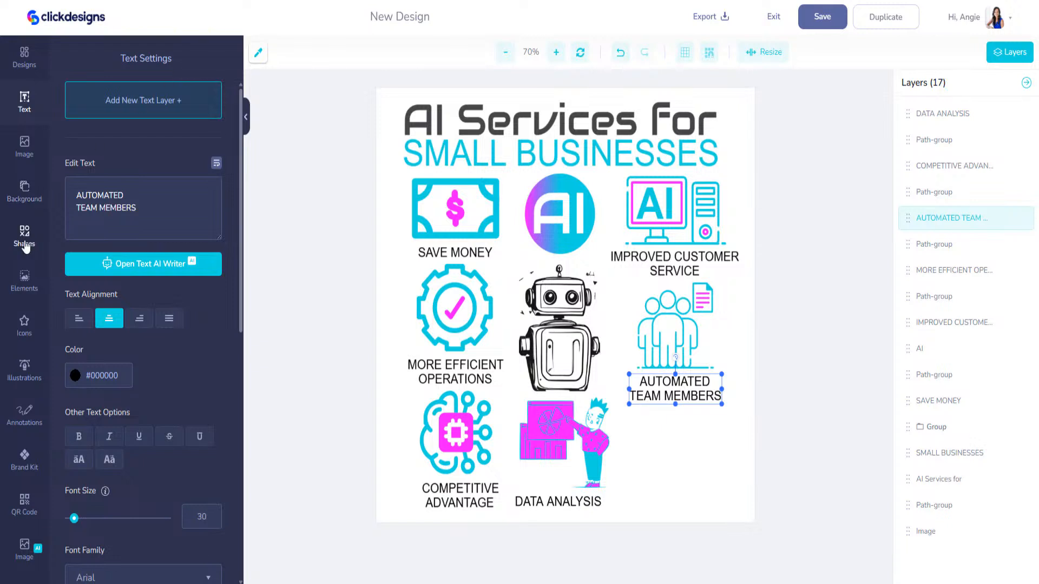
- Search the icon library for "clock" and insert the black outlined twin-bell alarm clock icon
{"action": "left_click", "coordinate": [24, 324]}
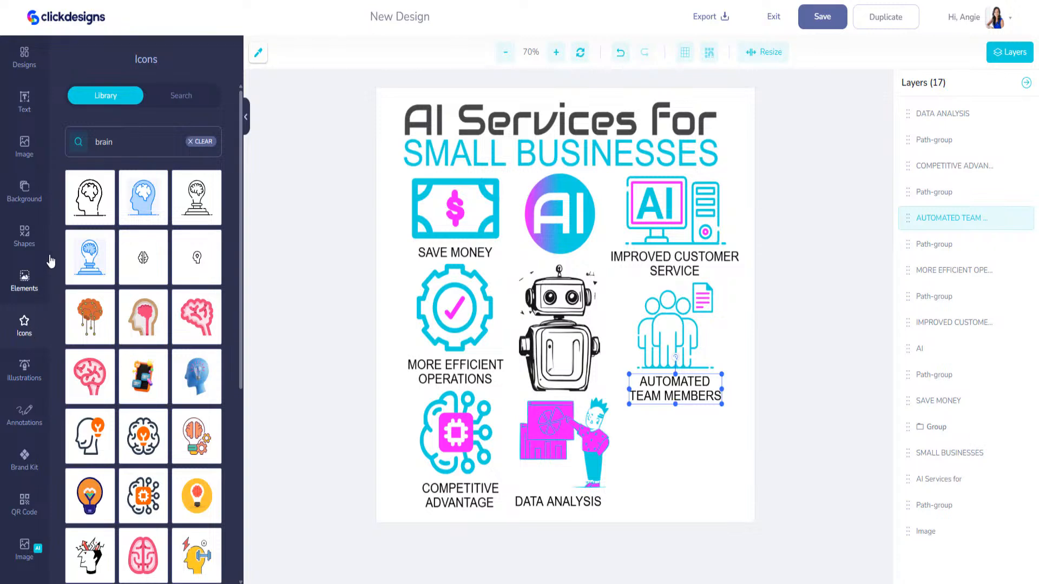
{"action": "type", "text": "clock"}
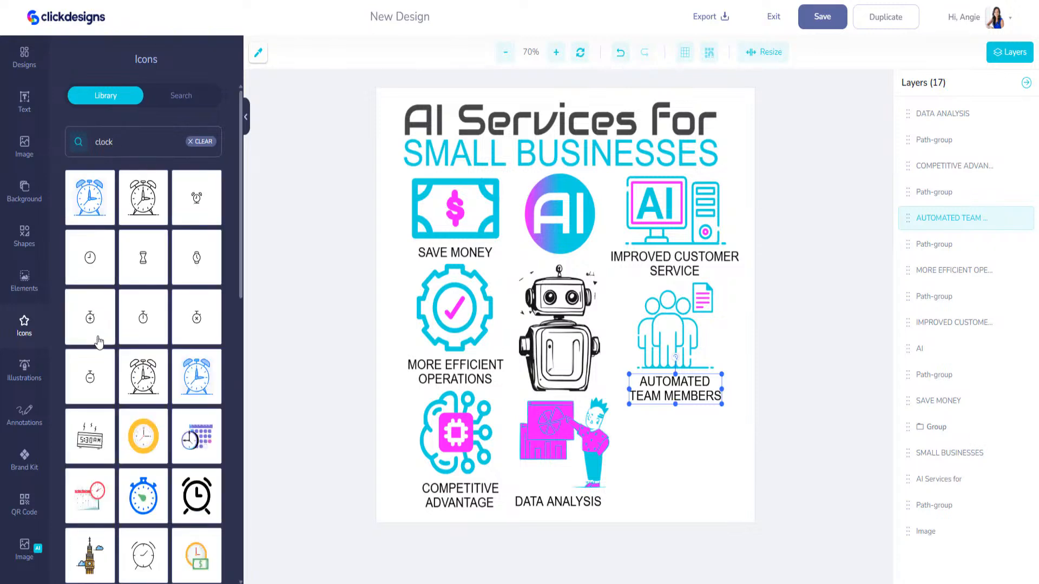
{"action": "left_click", "coordinate": [152, 206]}
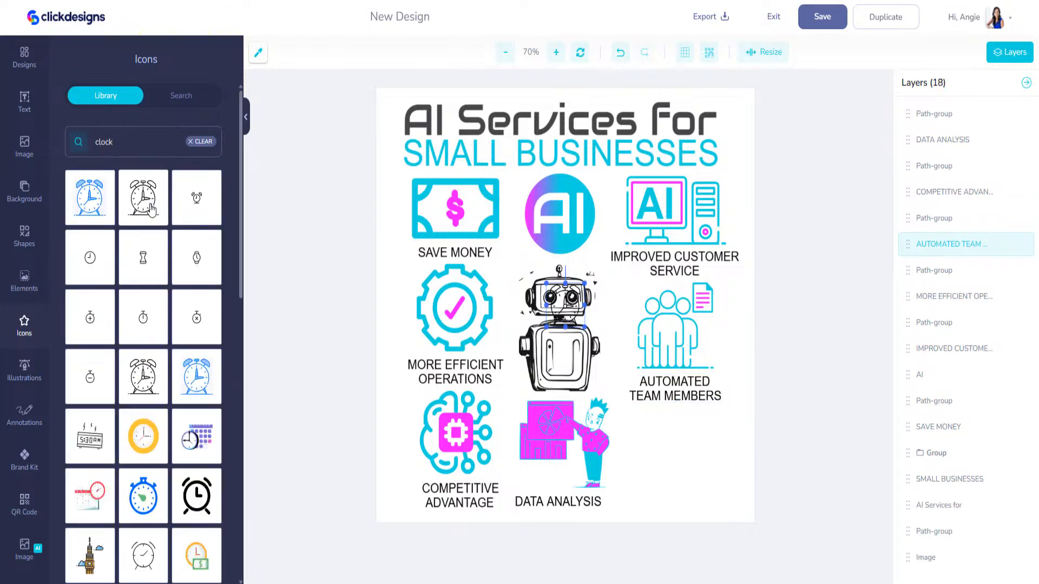
- Place the alarm clock icon beneath the AUTOMATED TEAM MEMBERS label and set its first ten colours to #12D6DF
{"action": "left_click_drag", "start_coordinate": [566, 304], "coordinate": [680, 432]}
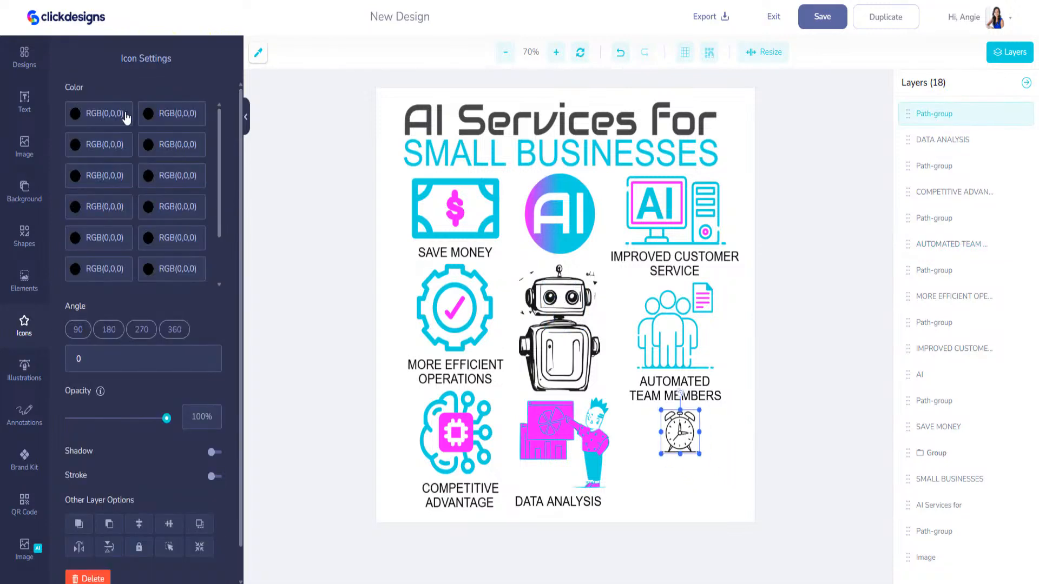
{"action": "left_click", "coordinate": [88, 113]}
{"action": "type", "text": "#12D6DF"}
{"action": "left_click_drag", "start_coordinate": [130, 114], "coordinate": [85, 115]}
{"action": "key", "text": "ctrl+c"}
{"action": "left_click", "coordinate": [179, 114]}
{"action": "key", "text": "ctrl+v"}
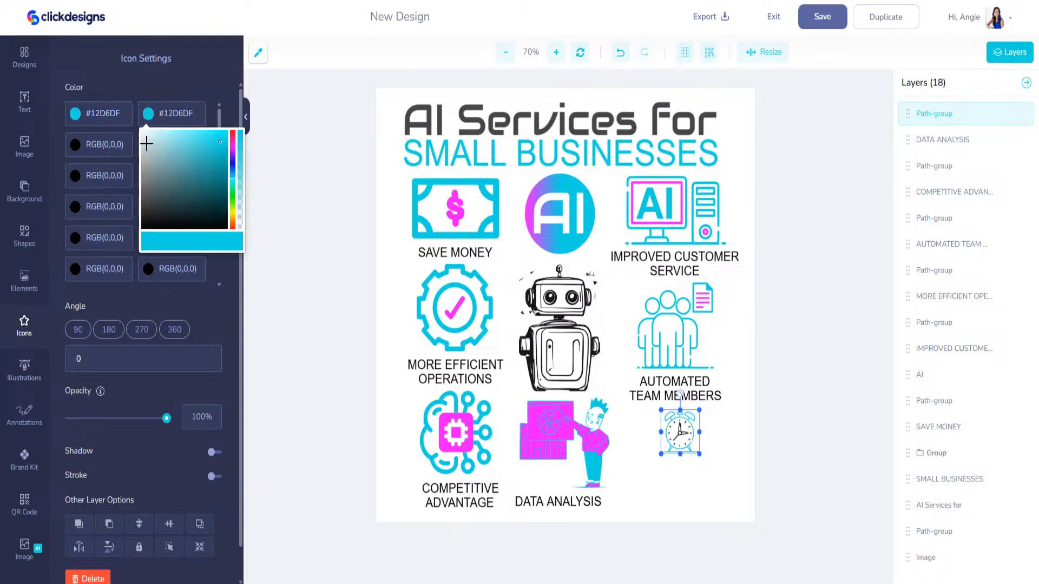
{"action": "left_click", "coordinate": [120, 146]}
{"action": "key", "text": "ctrl+v"}
{"action": "left_click", "coordinate": [187, 144]}
{"action": "key", "text": "ctrl+v"}
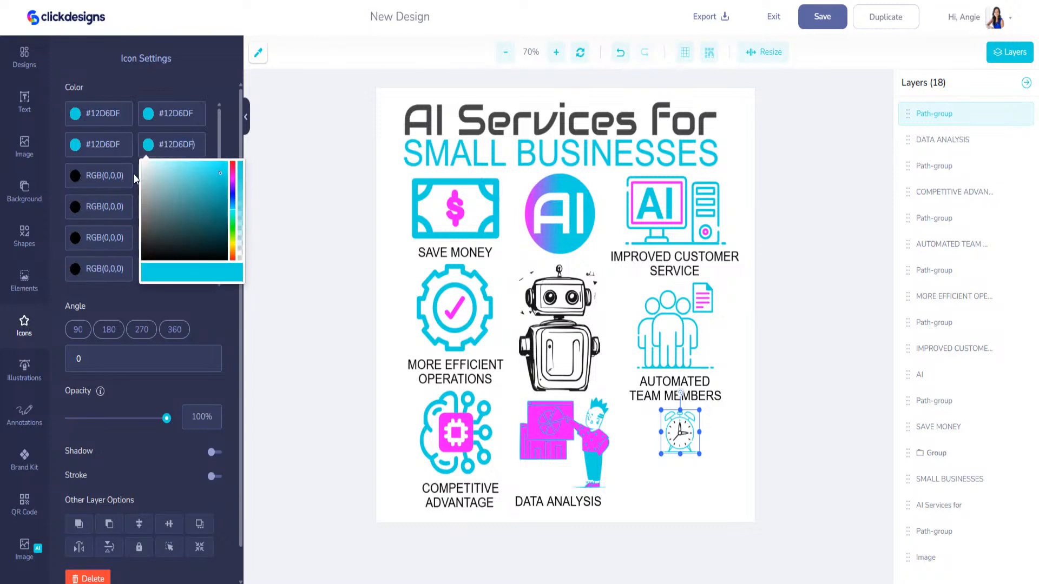
{"action": "left_click", "coordinate": [127, 184]}
{"action": "key", "text": "ctrl+v"}
{"action": "left_click", "coordinate": [141, 176]}
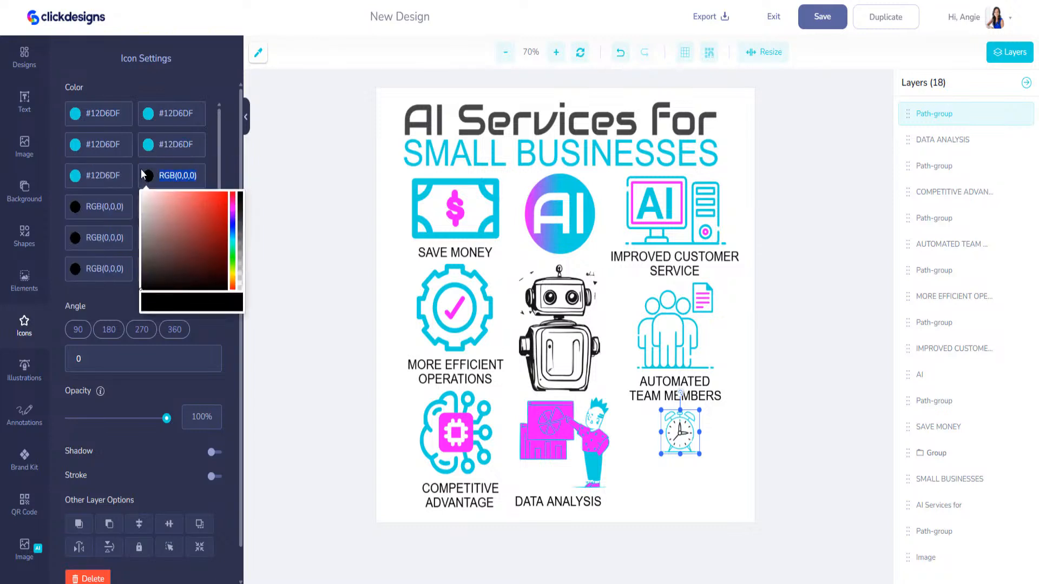
{"action": "key", "text": "ctrl+v"}
{"action": "left_click", "coordinate": [123, 210]}
{"action": "key", "text": "ctrl+v"}
{"action": "left_click", "coordinate": [189, 211]}
{"action": "key", "text": "ctrl+v"}
{"action": "left_click", "coordinate": [129, 240]}
{"action": "key", "text": "ctrl+v"}
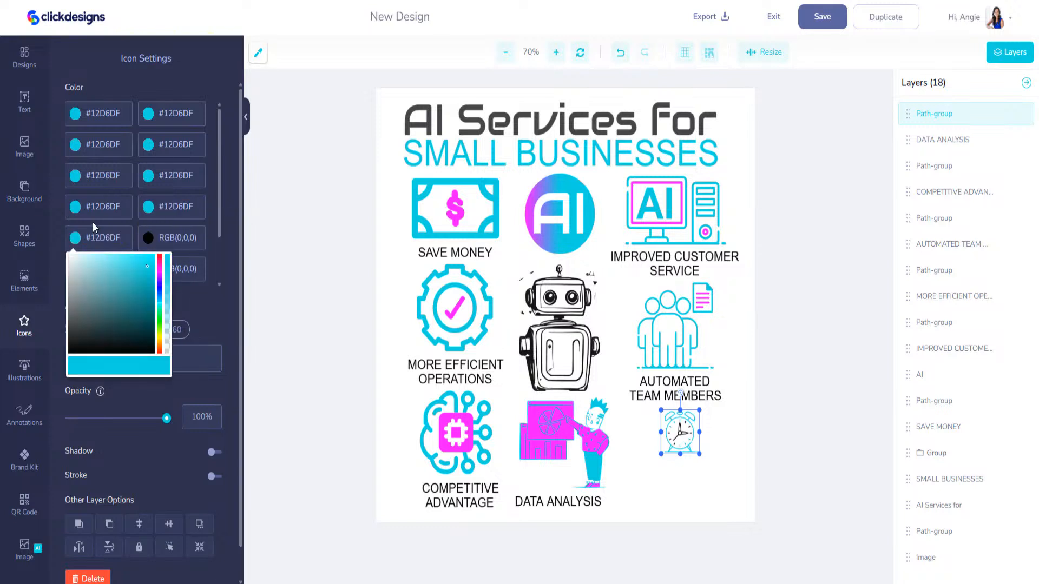
{"action": "left_click", "coordinate": [199, 244]}
{"action": "key", "text": "ctrl+v"}
- Set the alarm clock icon's remaining outline colours to #12D6DF and its hands to magenta #F70FFF
{"action": "scroll", "coordinate": [199, 208], "scroll_direction": "down", "scroll_amount": 3}
{"action": "left_click", "coordinate": [199, 207]}
{"action": "key", "text": "ctrl+v"}
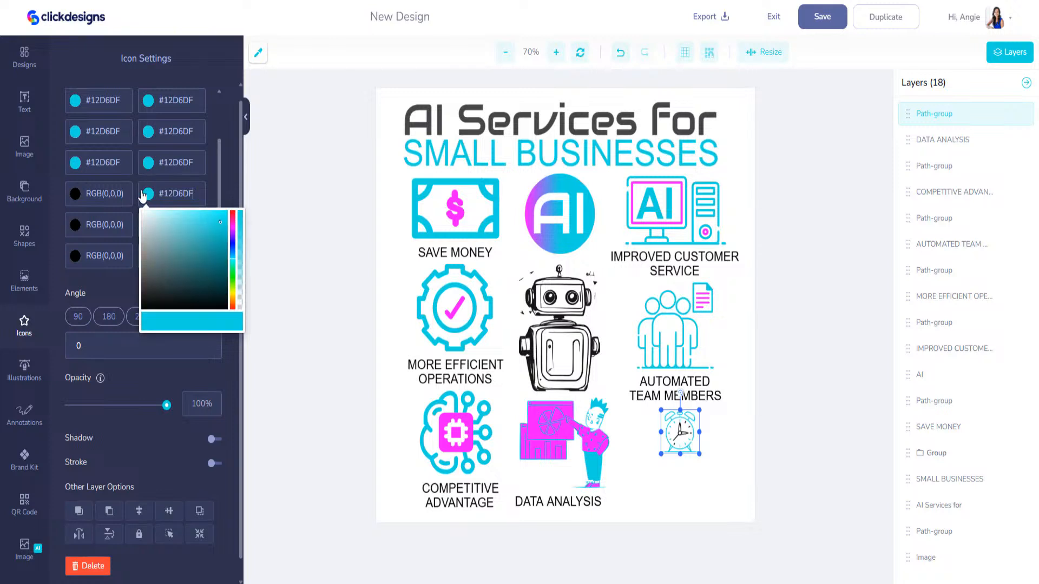
{"action": "left_click", "coordinate": [127, 200]}
{"action": "key", "text": "ctrl+v"}
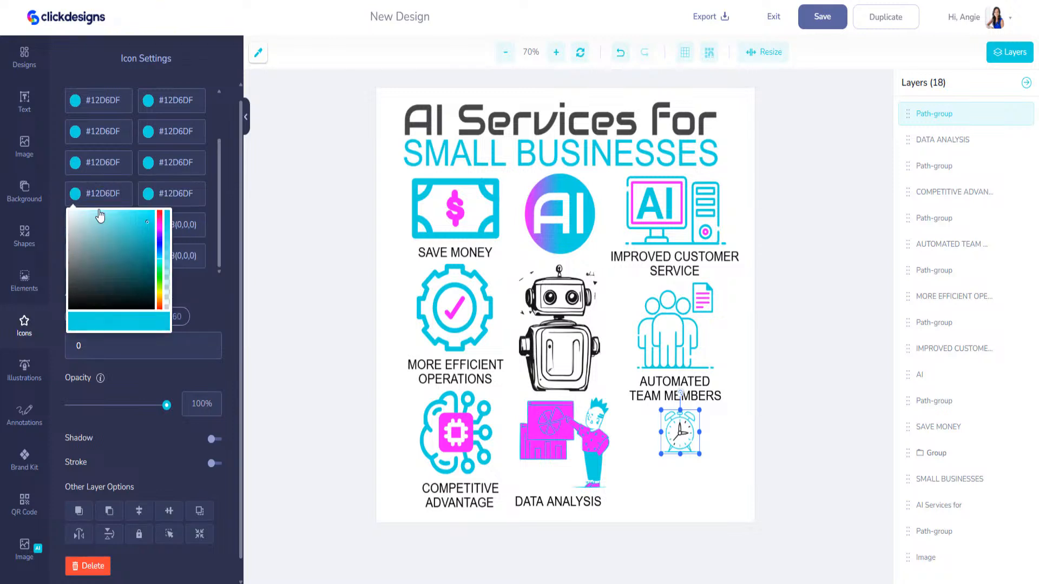
{"action": "left_click", "coordinate": [198, 226]}
{"action": "key", "text": "ctrl+v"}
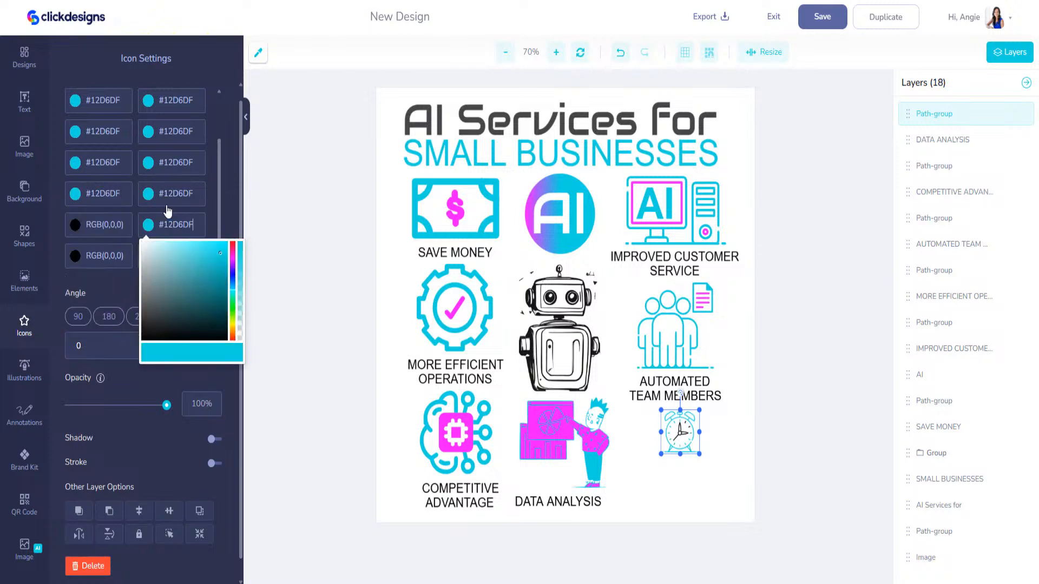
{"action": "left_click", "coordinate": [108, 219]}
{"action": "key", "text": "ctrl+v"}
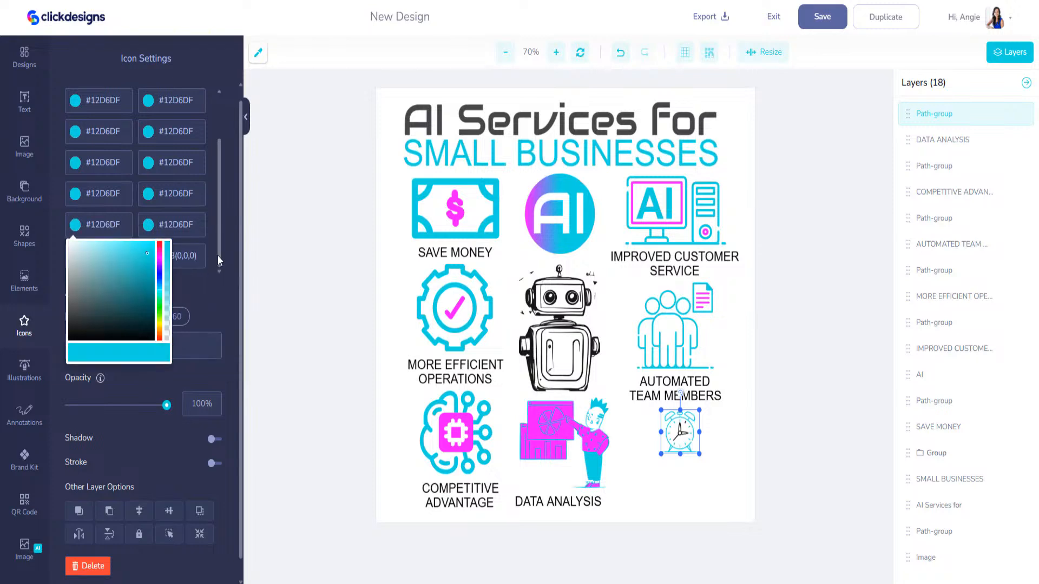
{"action": "left_click", "coordinate": [139, 254]}
{"action": "key", "text": "ctrl+v"}
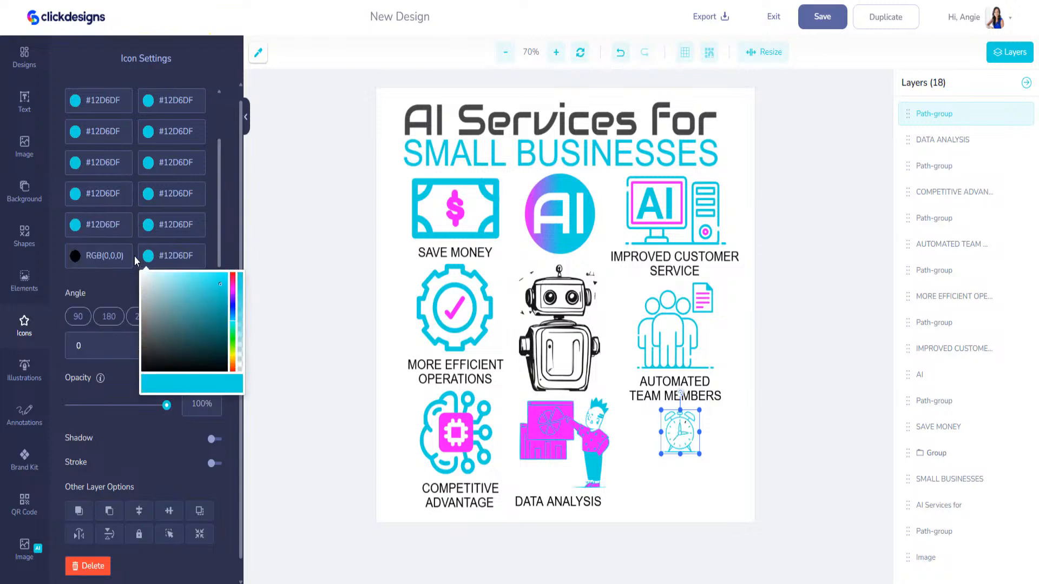
{"action": "left_click", "coordinate": [103, 255]}
{"action": "key", "text": "ctrl+v"}
{"action": "double_click", "coordinate": [167, 256]}
{"action": "type", "text": "F70FFF"}
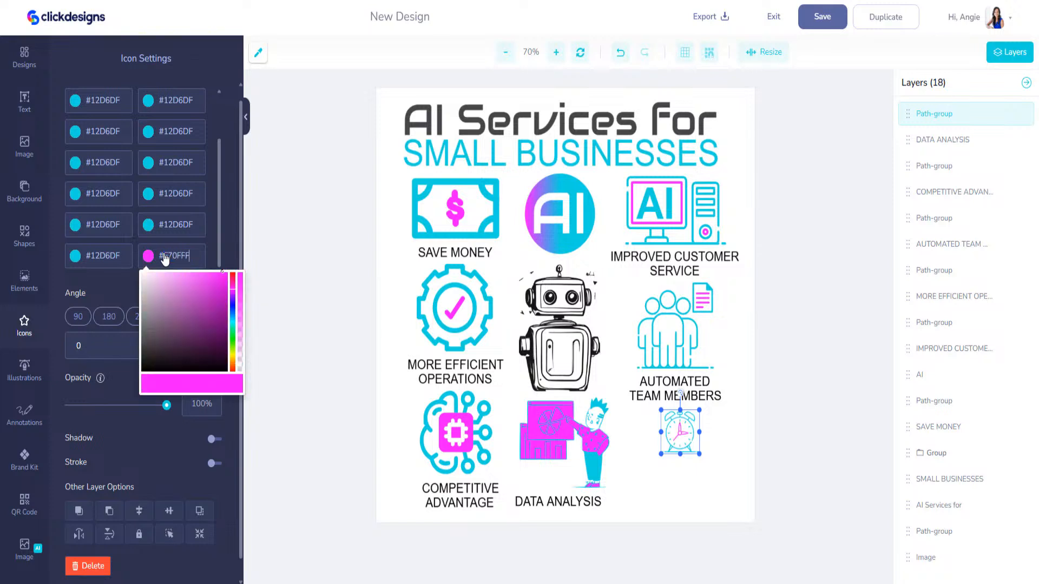
- Duplicate the AUTOMATED TEAM MEMBERS label as a SAVE TIME label, placed below the alarm clock level with DATA ANALYSIS
{"action": "left_click", "coordinate": [700, 392]}
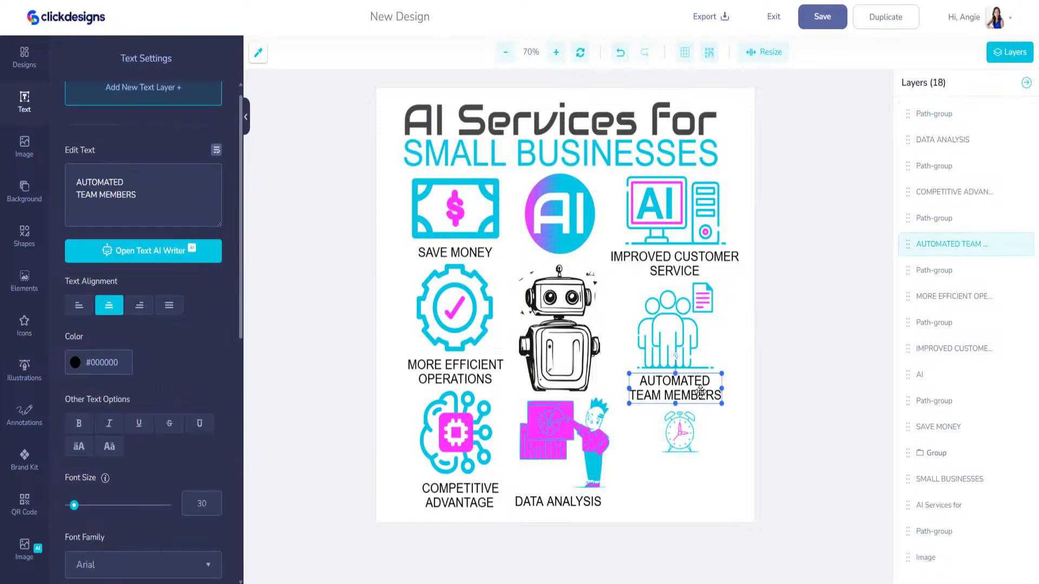
{"action": "key", "text": "ctrl+v"}
{"action": "left_click_drag", "start_coordinate": [599, 312], "coordinate": [711, 487]}
{"action": "type", "text": "SAVE TIME"}
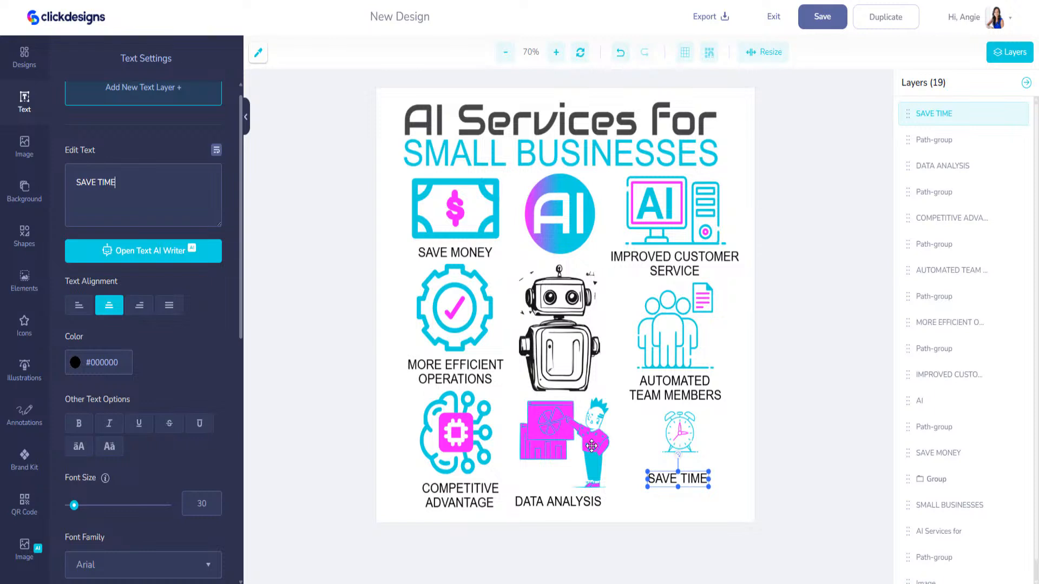
{"action": "left_click_drag", "start_coordinate": [688, 478], "coordinate": [688, 498]}
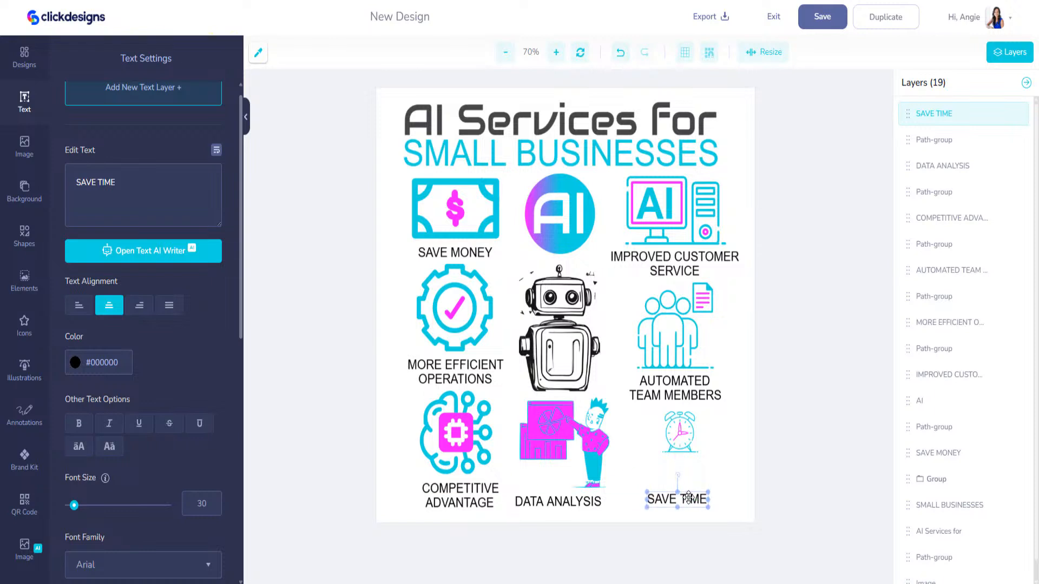
- Enlarge the alarm clock icon to fill the space above the SAVE TIME label and save the design
{"action": "left_click", "coordinate": [678, 436]}
{"action": "mouse_move", "coordinate": [701, 457]}
{"action": "left_mouse_down"}
{"action": "mouse_move", "coordinate": [727, 487]}
{"action": "mouse_move", "coordinate": [695, 456]}
{"action": "left_mouse_up"}
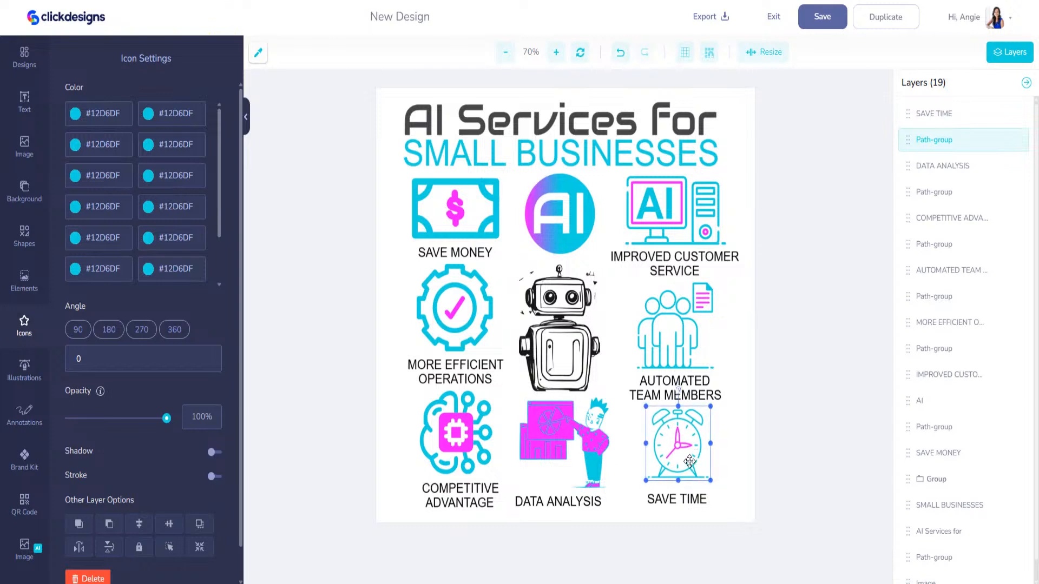
{"action": "left_click", "coordinate": [815, 25]}
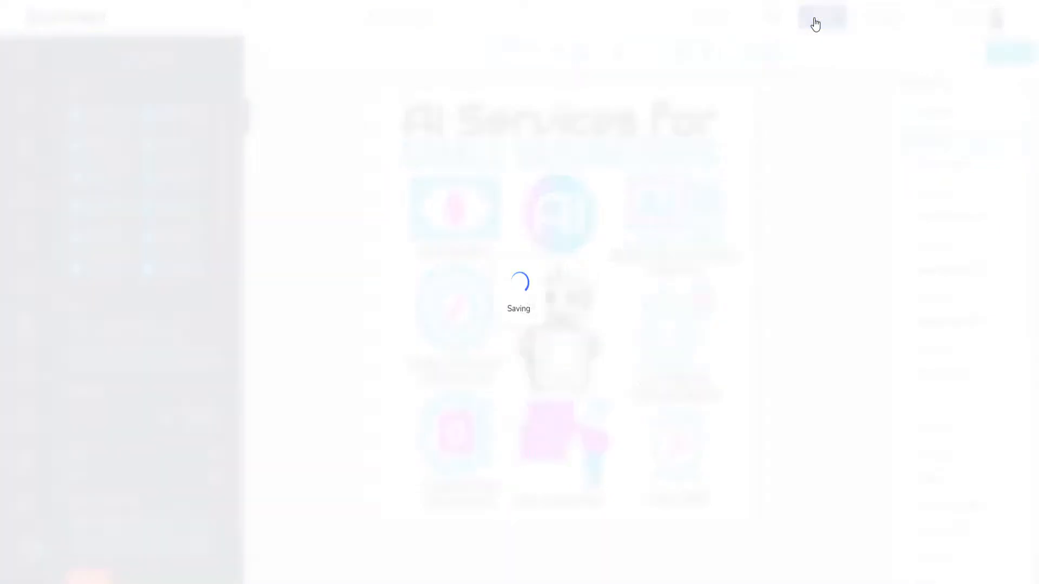
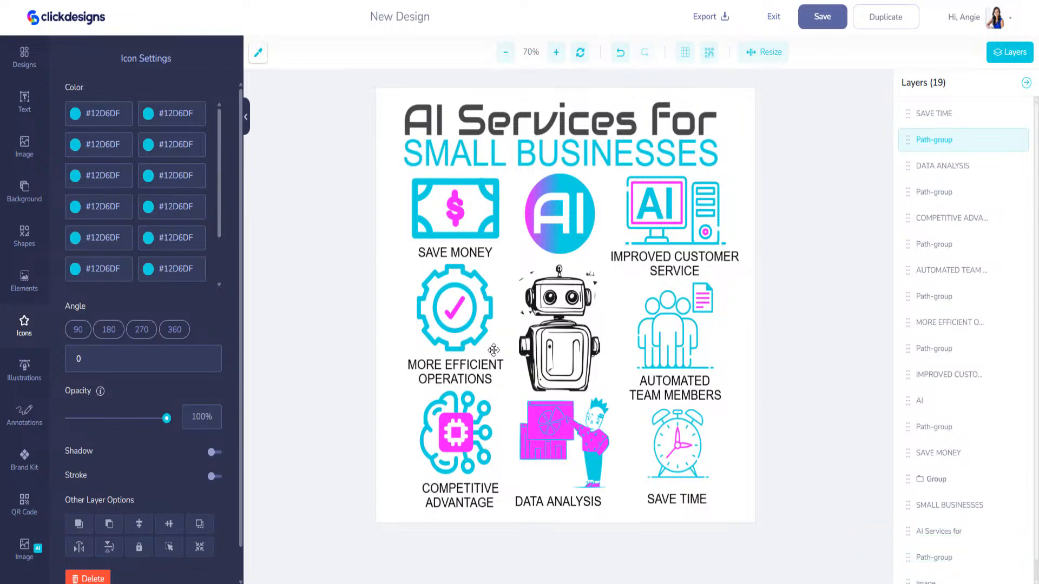
- Shift the robot image slightly to the right and save the infographic again
{"action": "left_click_drag", "start_coordinate": [575, 313], "coordinate": [578, 314]}
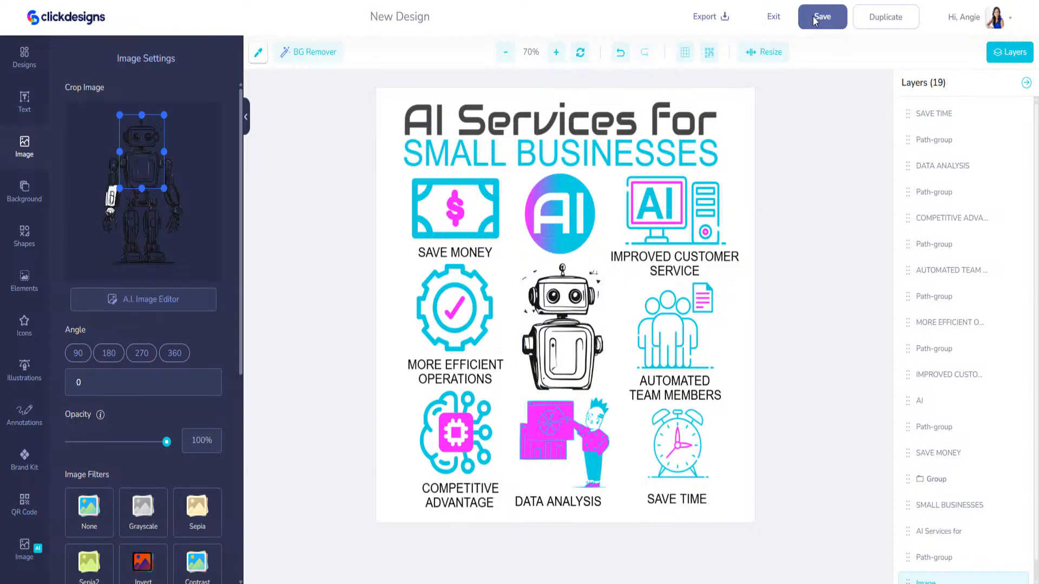
{"action": "left_click", "coordinate": [815, 20]}
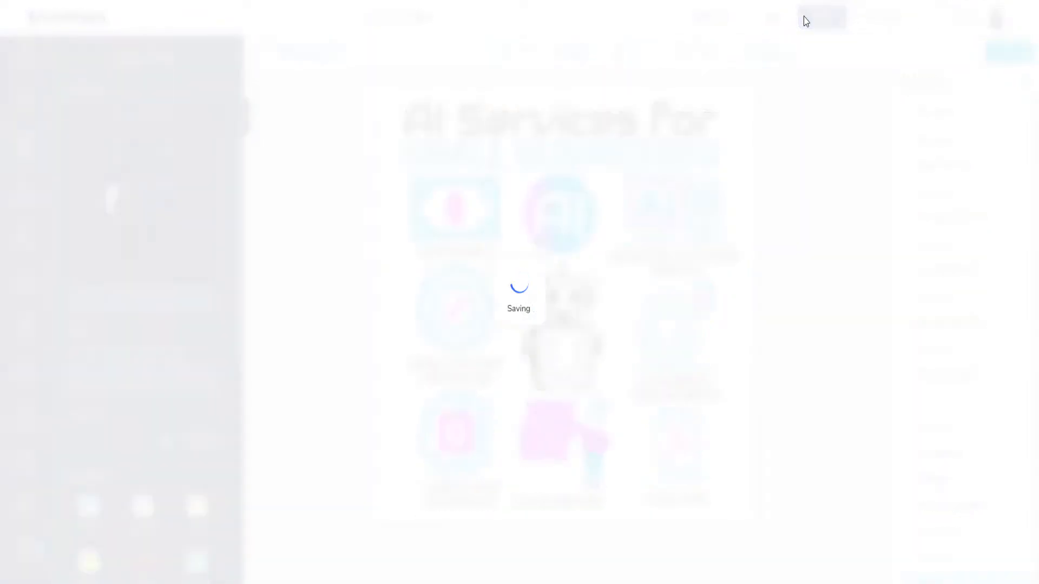
- Exit the editor and search the template library for "web design"
{"action": "left_click", "coordinate": [774, 17]}
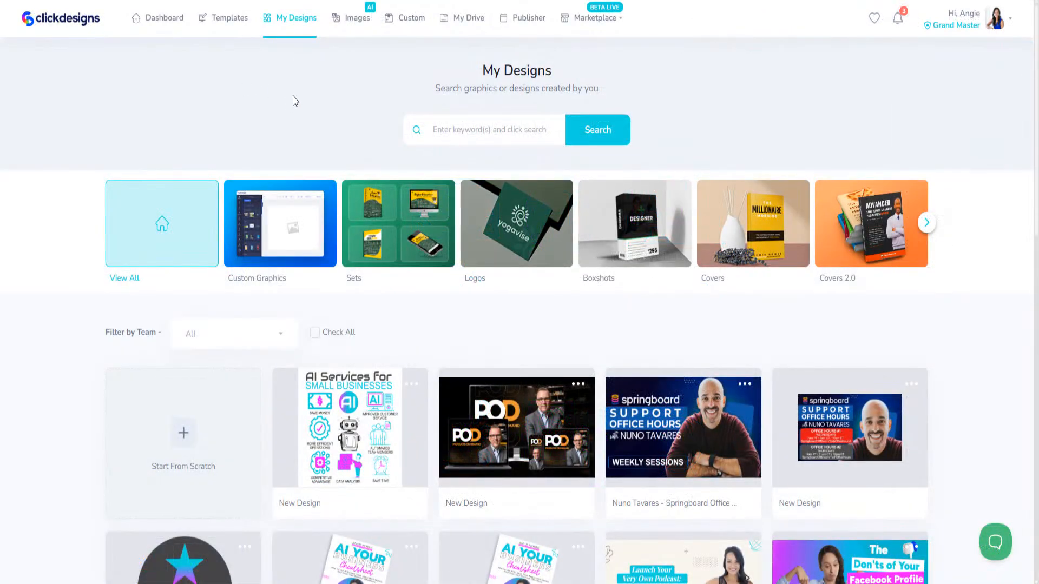
{"action": "left_click", "coordinate": [221, 24]}
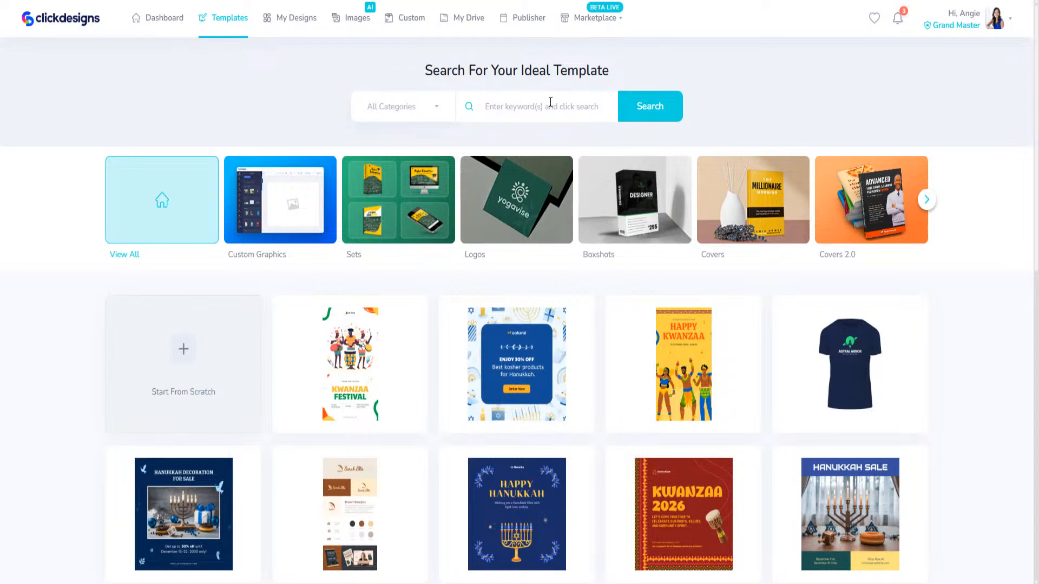
{"action": "left_click", "coordinate": [550, 102]}
{"action": "type", "text": "web"}
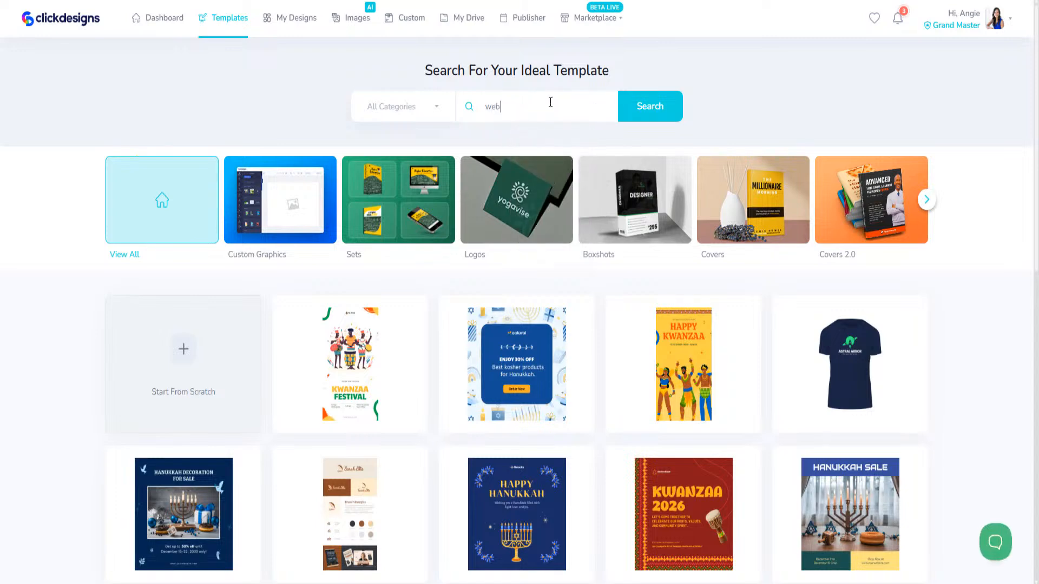
{"action": "type", "text": " design"}
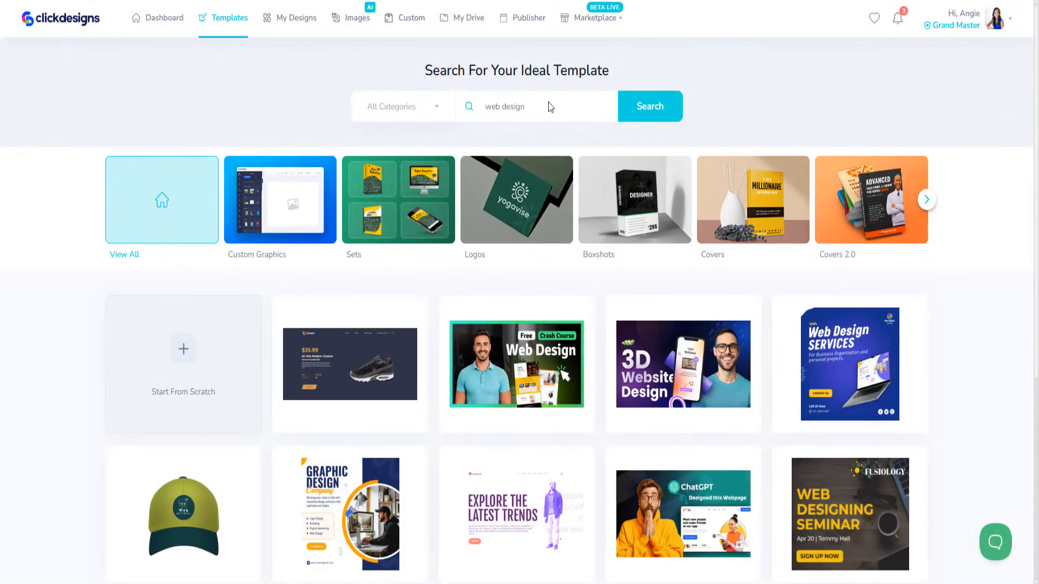
{"action": "scroll", "coordinate": [543, 111], "scroll_direction": "down", "scroll_amount": 5}
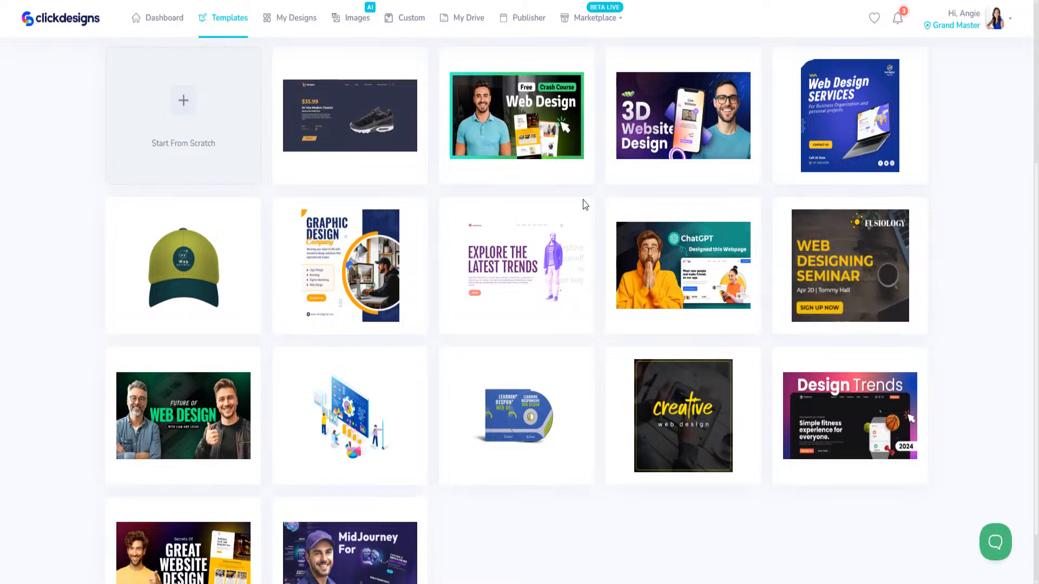
{"action": "scroll", "coordinate": [229, 442], "scroll_direction": "down", "scroll_amount": 2}
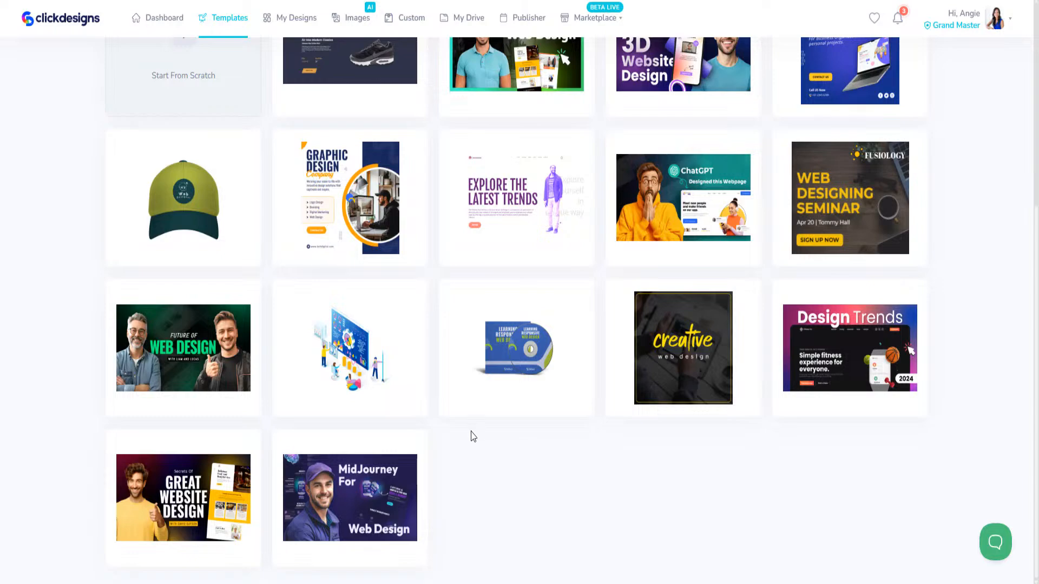
- Preview the Graphic Design Company template and open it for editing
{"action": "mouse_move", "coordinate": [341, 225]}
{"action": "left_click", "coordinate": [389, 250]}
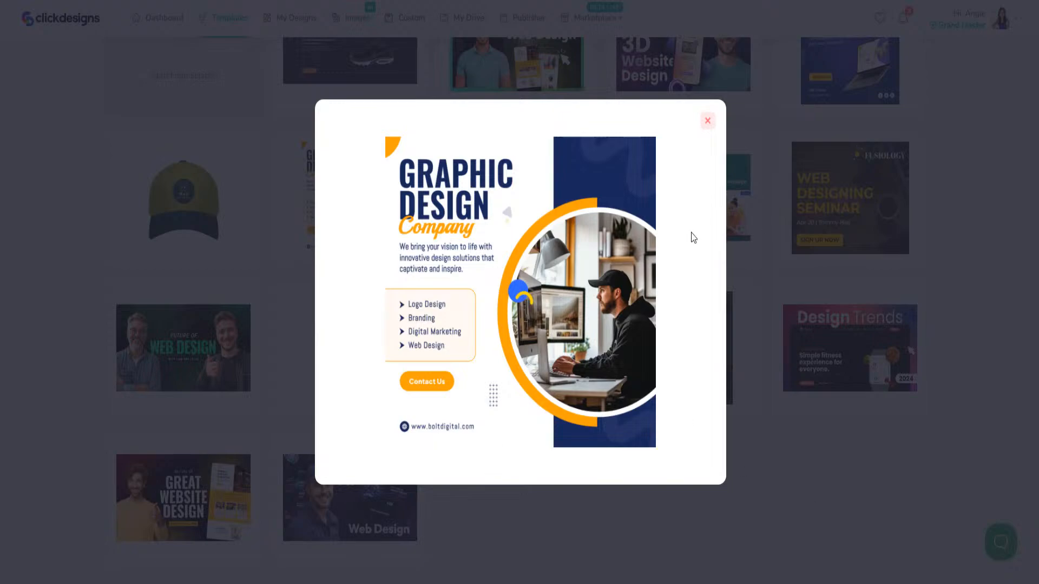
{"action": "left_click", "coordinate": [705, 121]}
{"action": "mouse_move", "coordinate": [391, 253]}
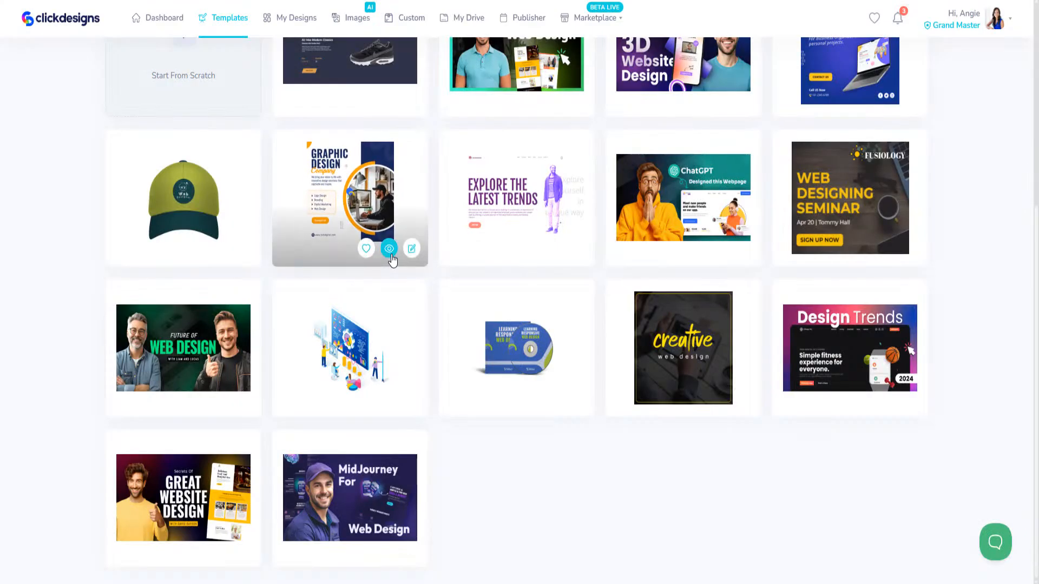
{"action": "left_click", "coordinate": [389, 249]}
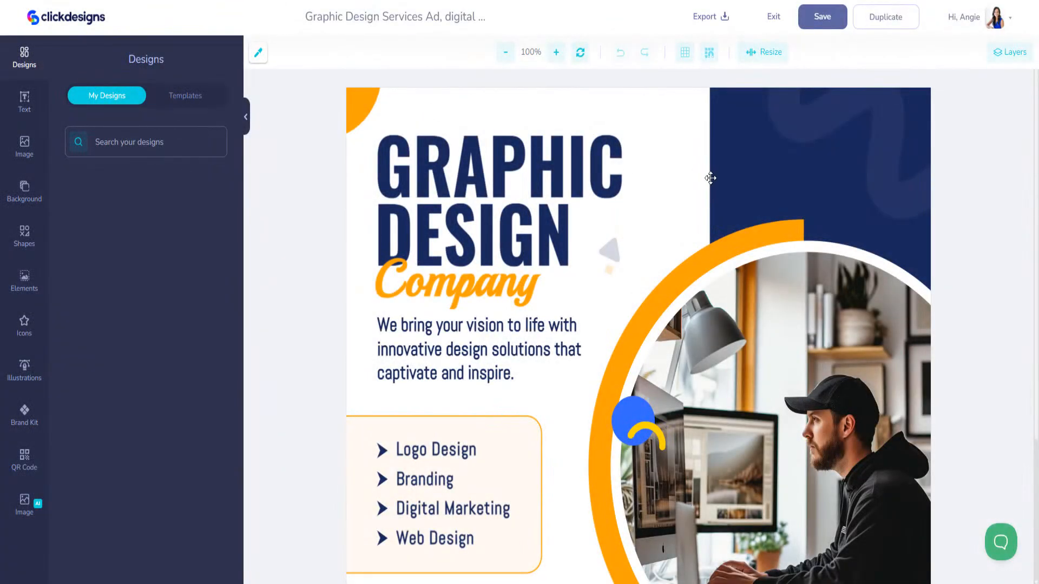
- Zoom the canvas out to 60% and recolour the orange arc around the photo with the Driven To Profit brand cyan
{"action": "left_click", "coordinate": [760, 237]}
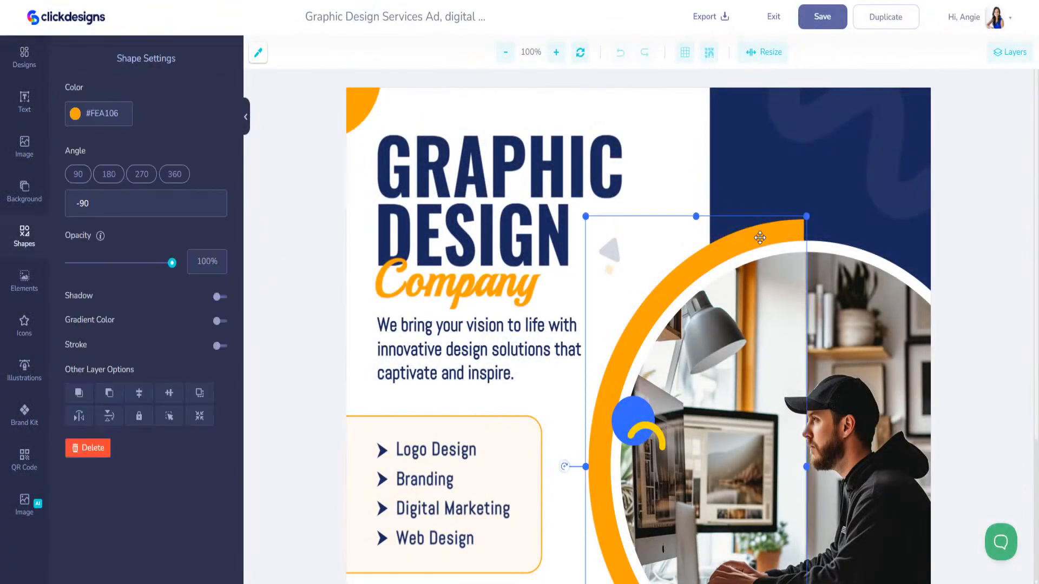
{"action": "triple_click", "coordinate": [506, 55]}
{"action": "left_click", "coordinate": [506, 54]}
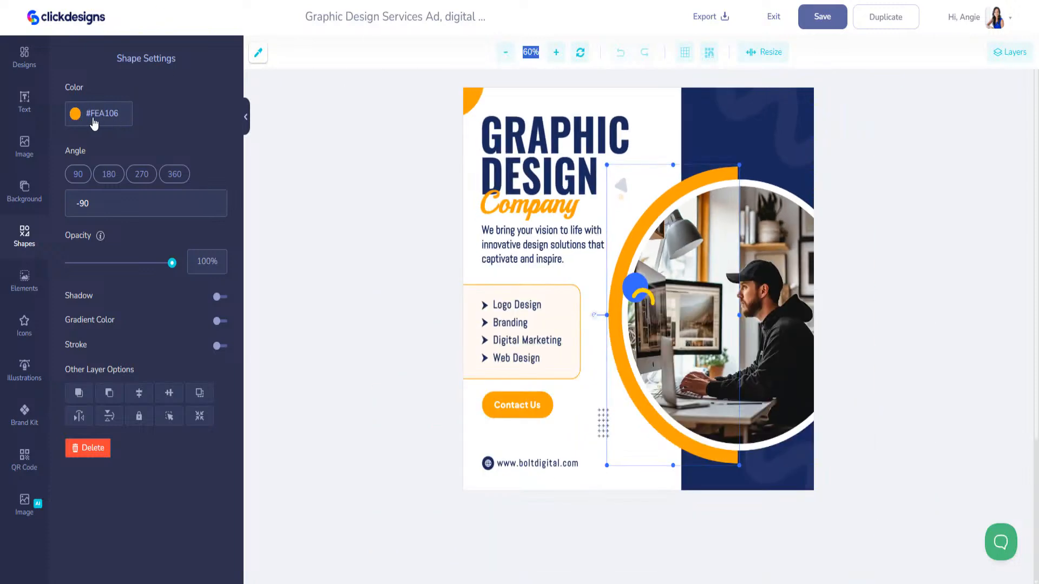
{"action": "left_click", "coordinate": [25, 417]}
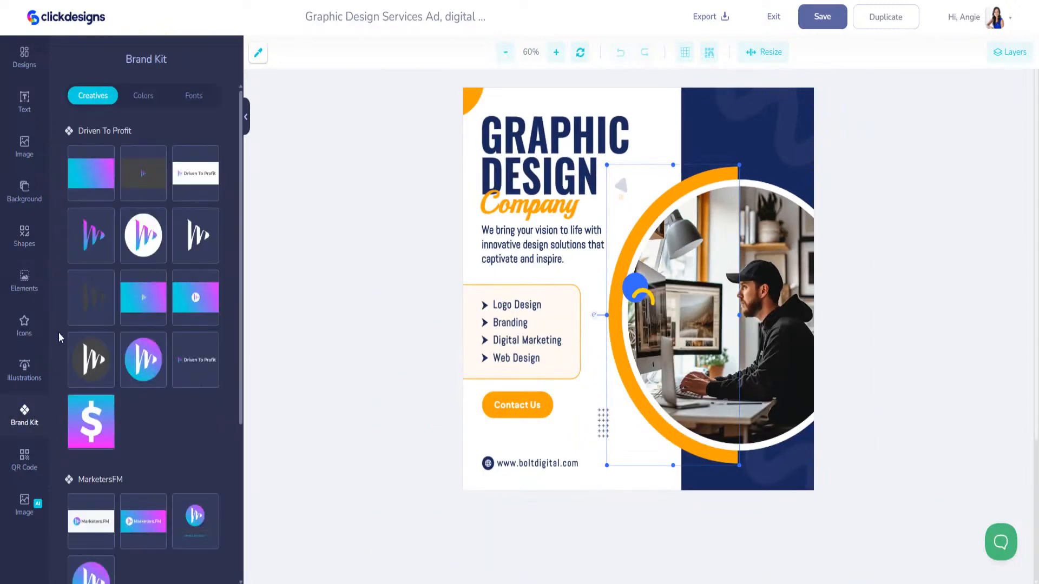
{"action": "left_click", "coordinate": [147, 97]}
{"action": "left_click", "coordinate": [77, 173]}
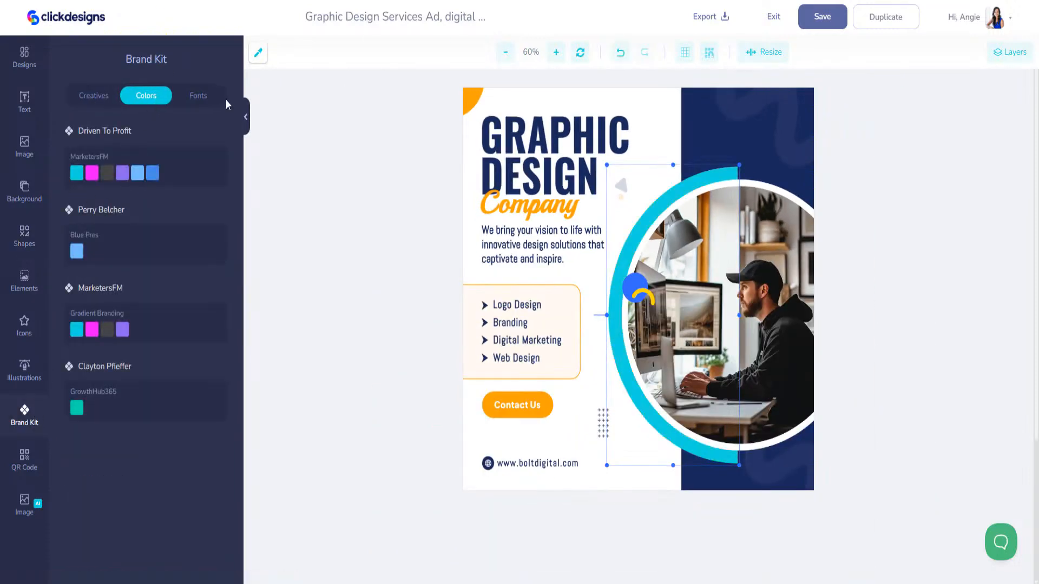
- Recolour the orange shape in the design's upper corner with the Driven To Profit brand cyan
{"action": "left_click", "coordinate": [468, 99]}
{"action": "left_click", "coordinate": [24, 417]}
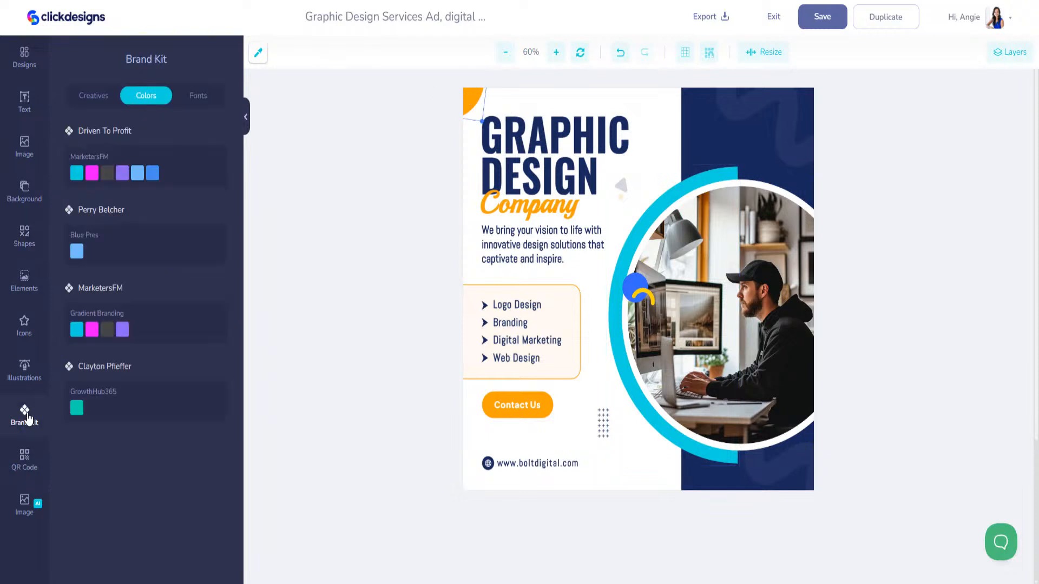
{"action": "left_click", "coordinate": [77, 173]}
- Recolour the word "Company" and the Contact Us button with the Driven To Profit brand cyan
{"action": "left_click", "coordinate": [527, 205]}
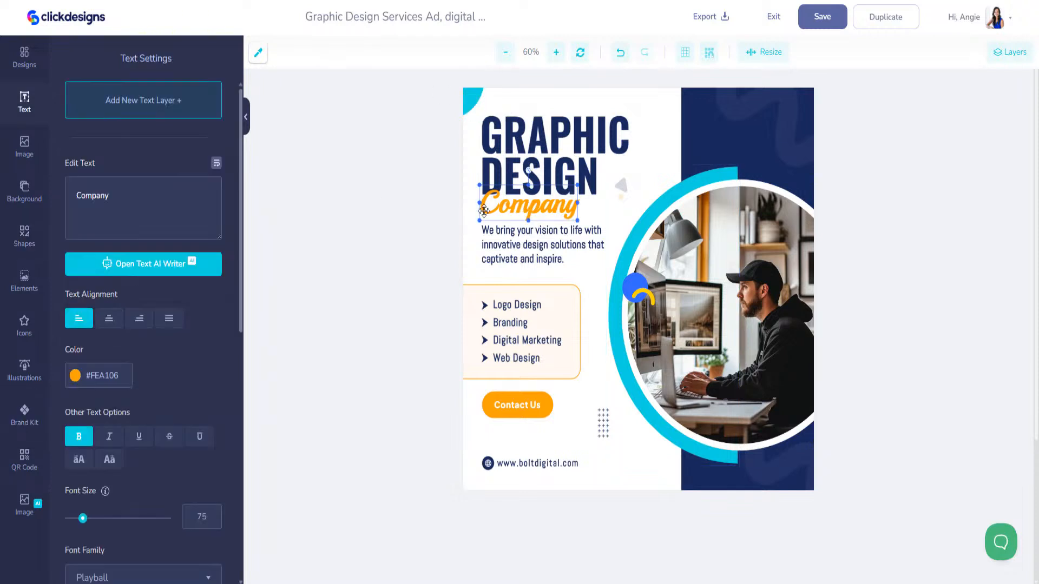
{"action": "left_click", "coordinate": [24, 416]}
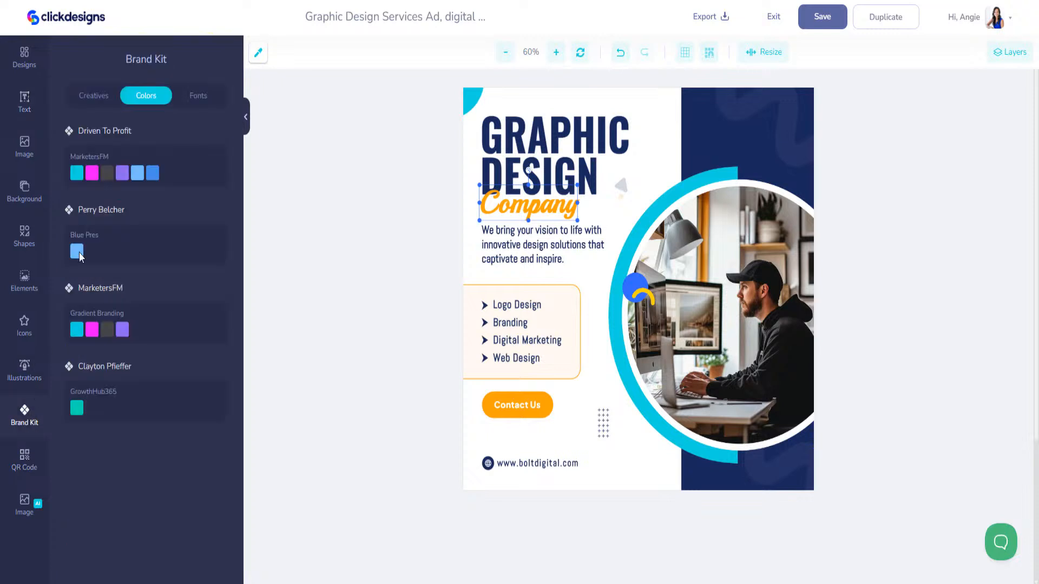
{"action": "left_click", "coordinate": [77, 173]}
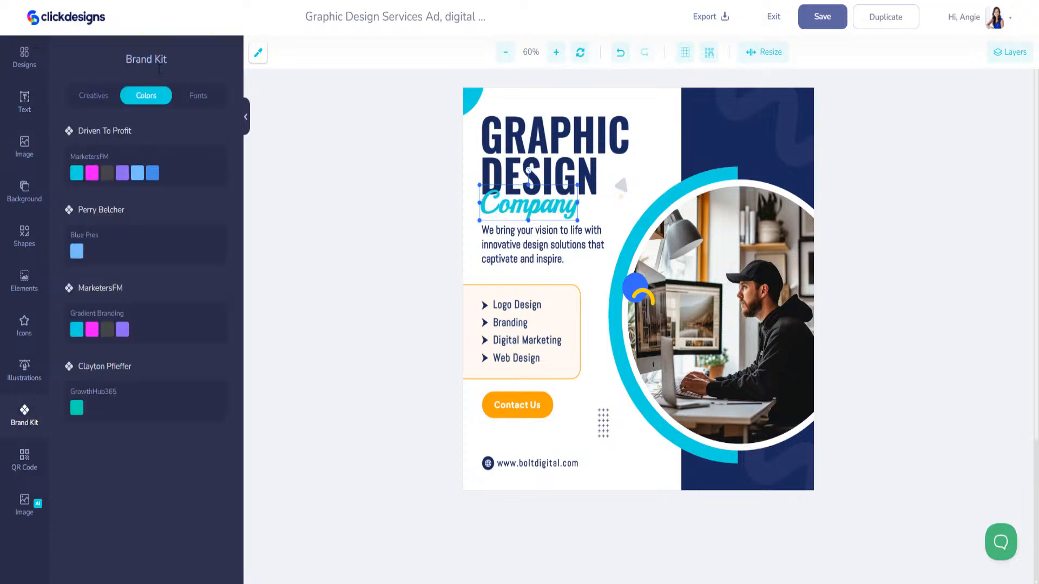
{"action": "left_click", "coordinate": [518, 396]}
{"action": "left_click", "coordinate": [24, 415]}
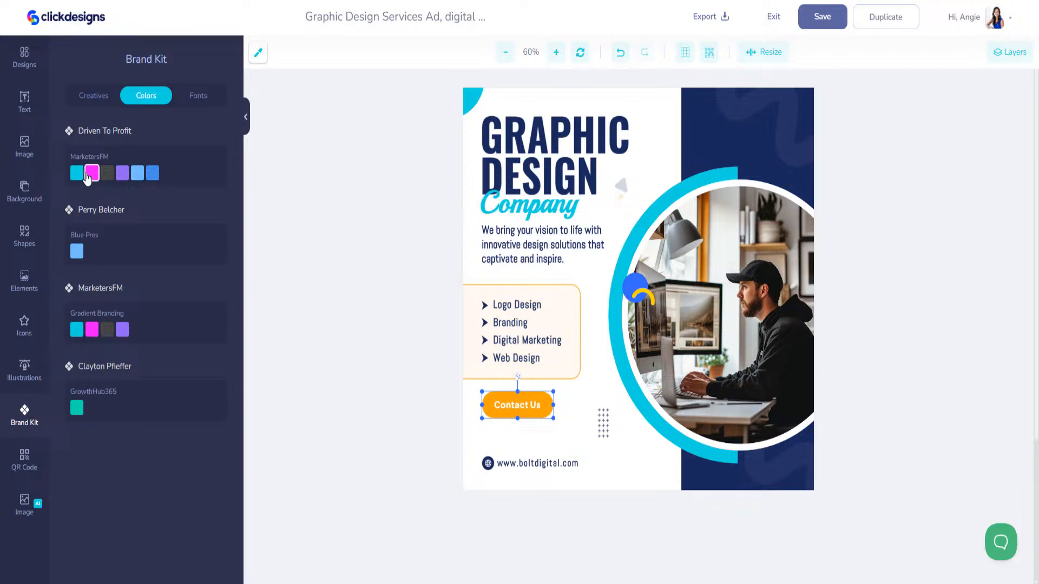
{"action": "left_click", "coordinate": [77, 173]}
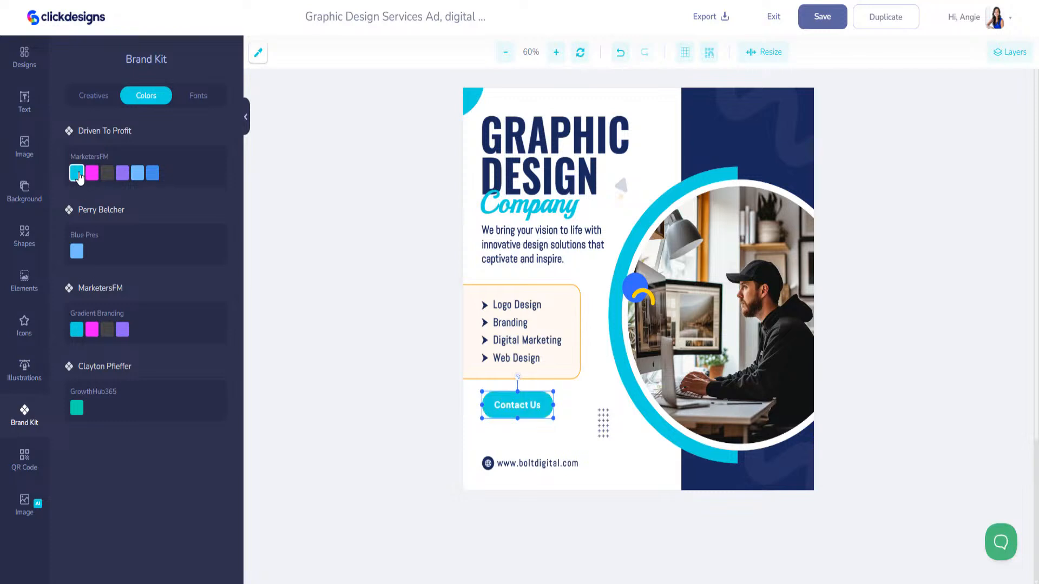
- Try the Driven To Profit brand magenta and cyan as the fill of the services list box
{"action": "left_click", "coordinate": [571, 287]}
{"action": "left_click", "coordinate": [33, 416]}
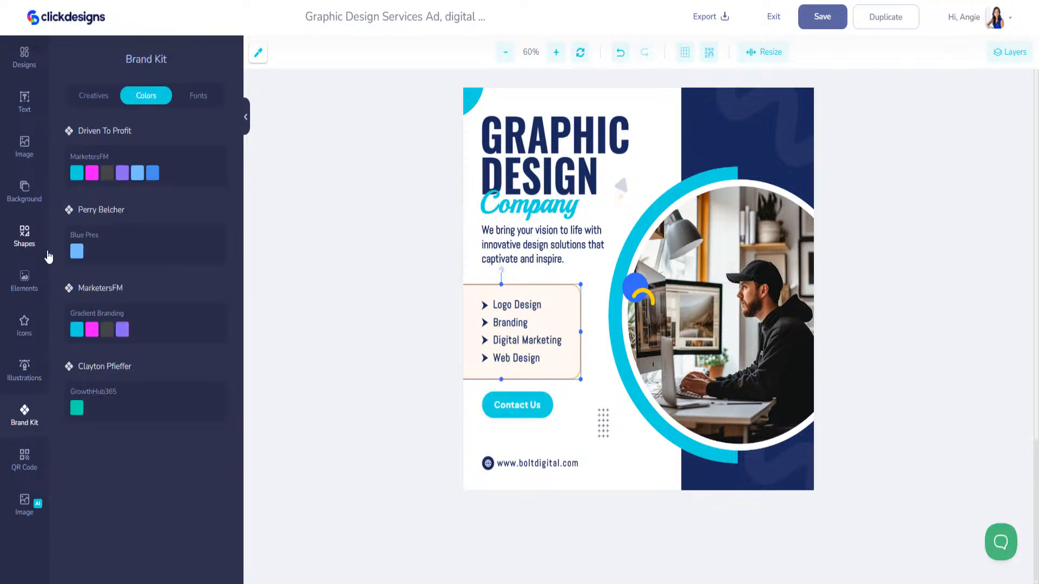
{"action": "left_click", "coordinate": [91, 174]}
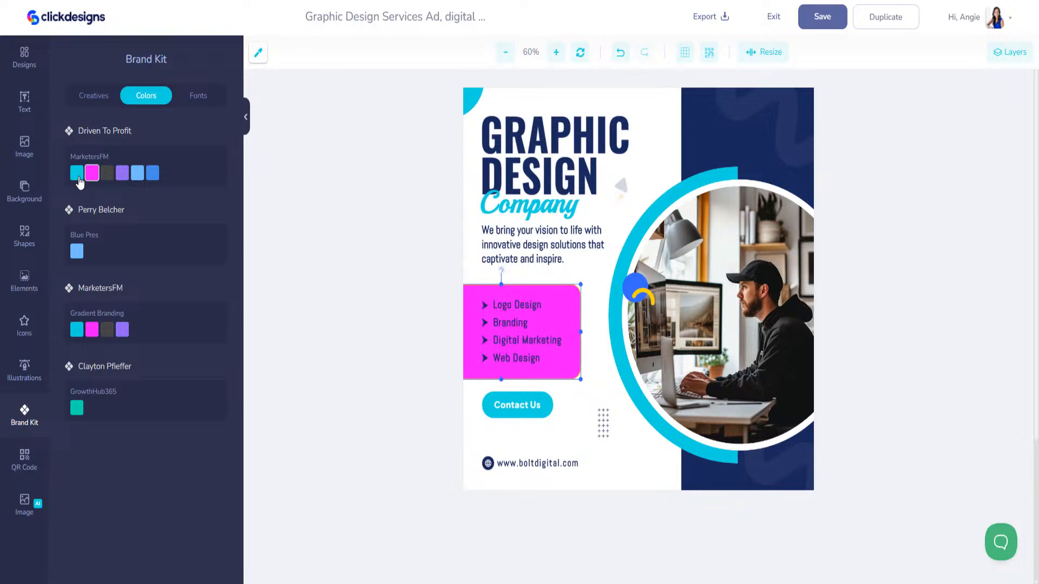
{"action": "left_click", "coordinate": [77, 173]}
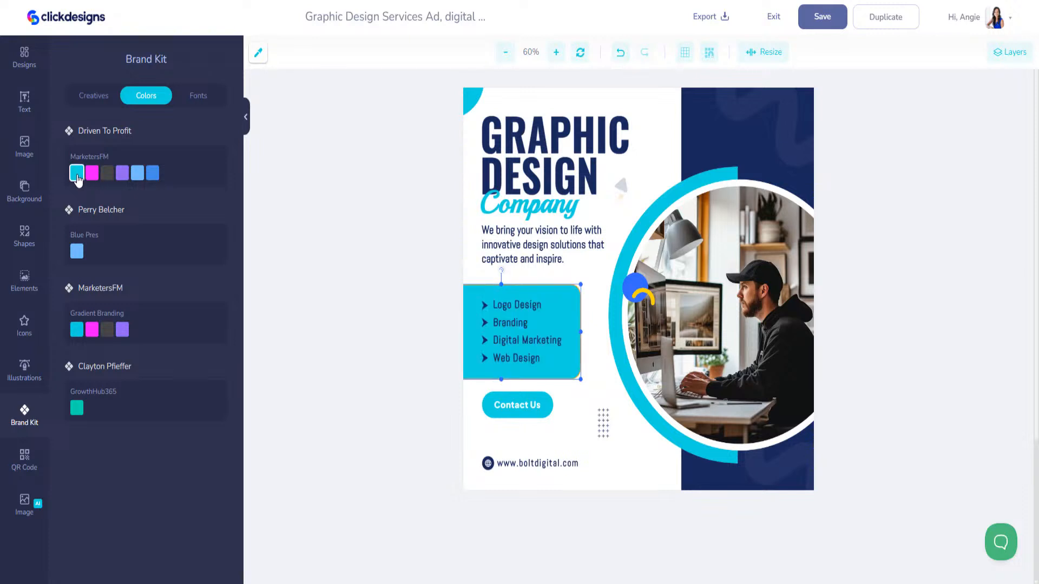
{"action": "left_click", "coordinate": [94, 101]}
- Set the services list box's fill to white #FFFFFF and its stroke colour to #F70FFF
{"action": "left_click", "coordinate": [485, 356]}
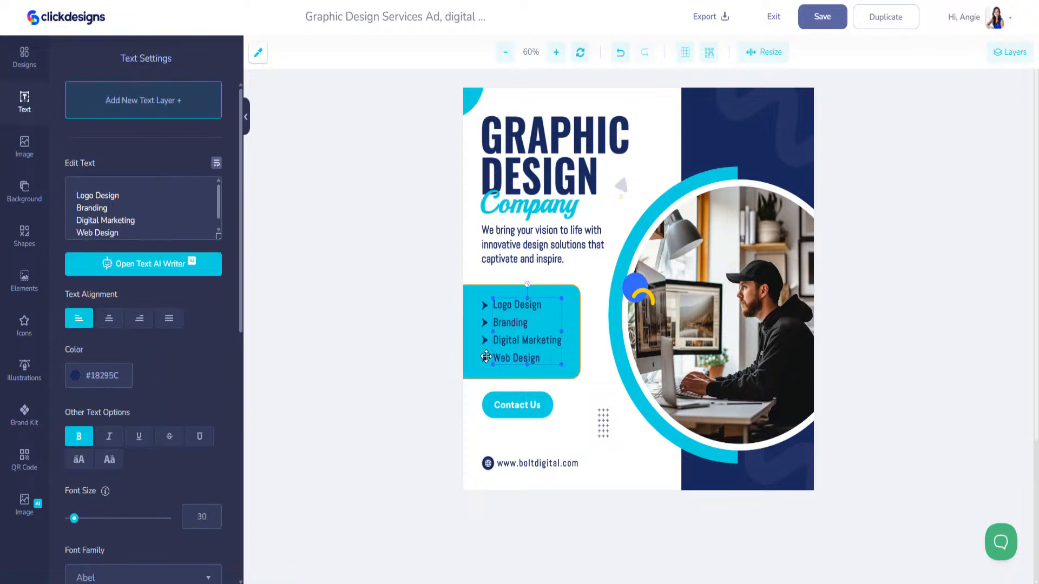
{"action": "left_click", "coordinate": [521, 372]}
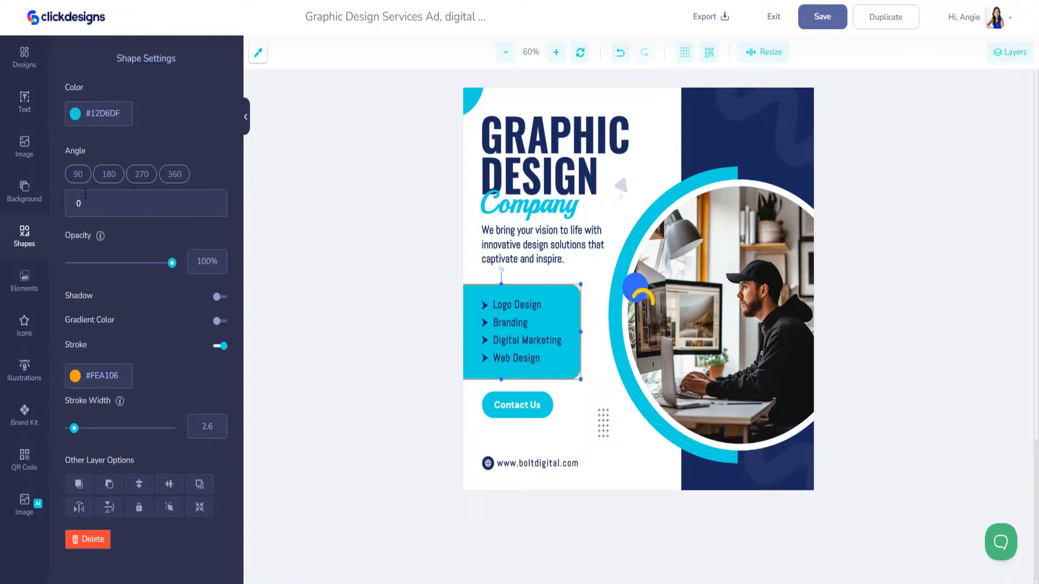
{"action": "left_click", "coordinate": [76, 113]}
{"action": "left_click_drag", "start_coordinate": [93, 144], "coordinate": [25, 102]}
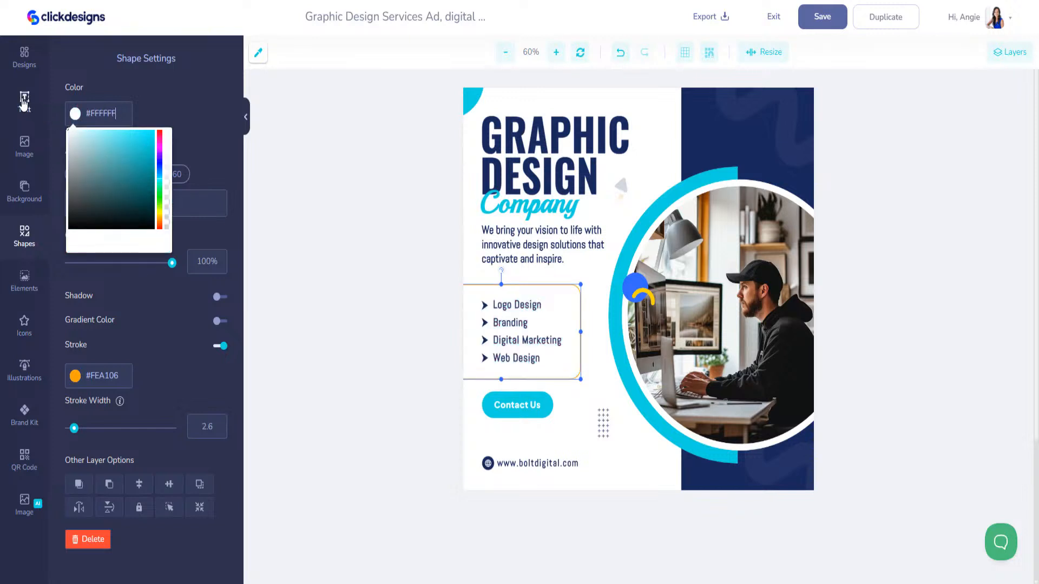
{"action": "left_click", "coordinate": [76, 379]}
{"action": "left_click_drag", "start_coordinate": [85, 375], "coordinate": [139, 389]}
{"action": "type", "text": "F70FFF"}
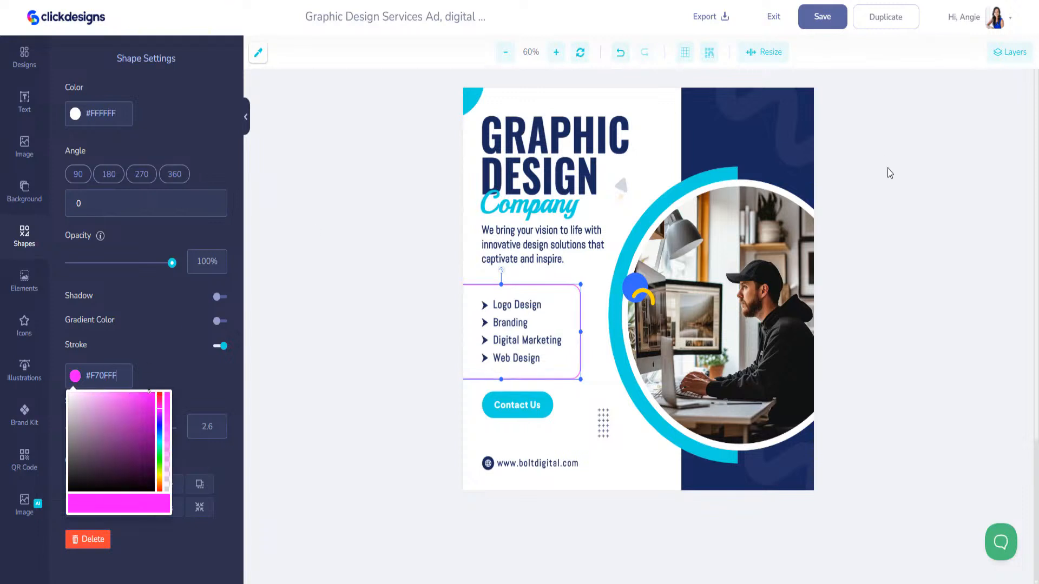
- Give the arc around the photo a linear gradient from #12D6DF to #F70FFF
{"action": "left_click", "coordinate": [629, 229]}
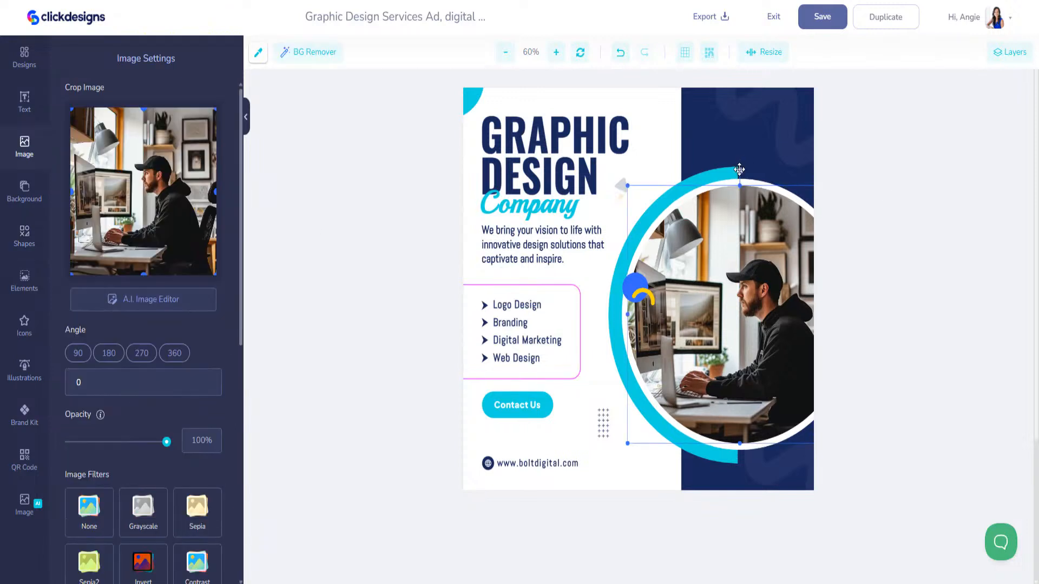
{"action": "left_click", "coordinate": [720, 174]}
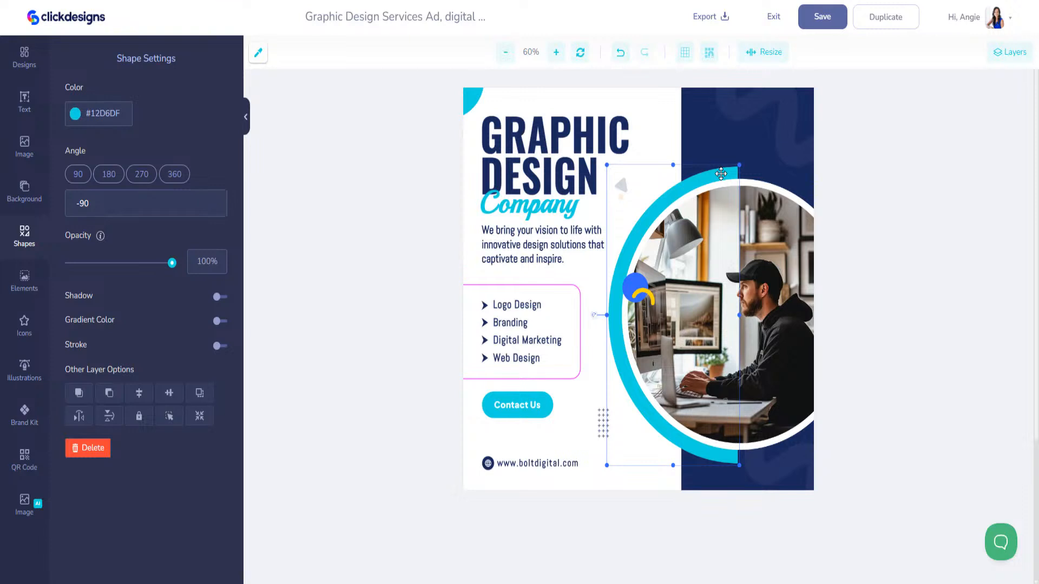
{"action": "left_click", "coordinate": [219, 320]}
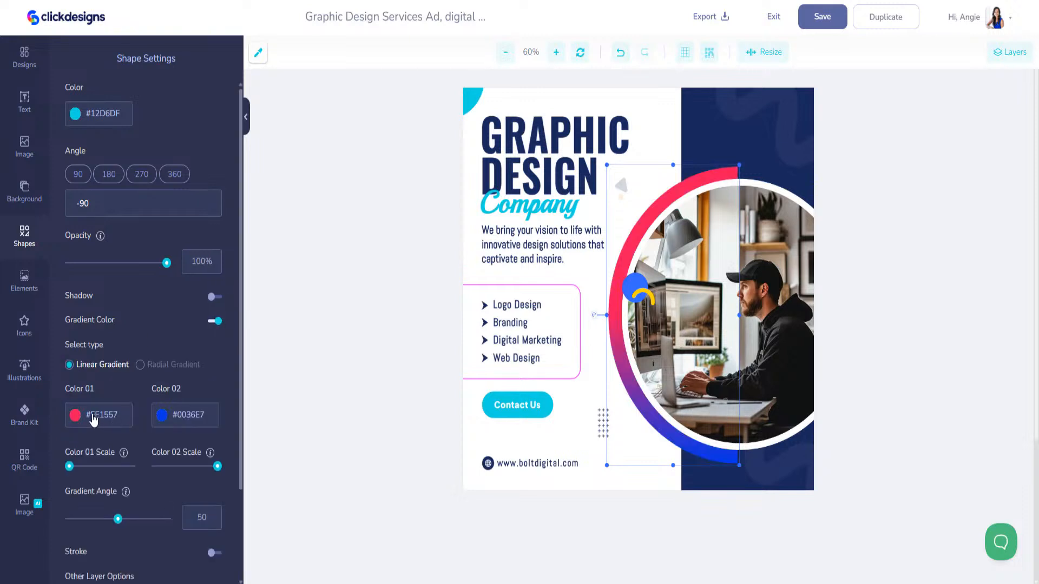
{"action": "left_click_drag", "start_coordinate": [86, 414], "coordinate": [143, 415]}
{"action": "type", "text": "#12D"}
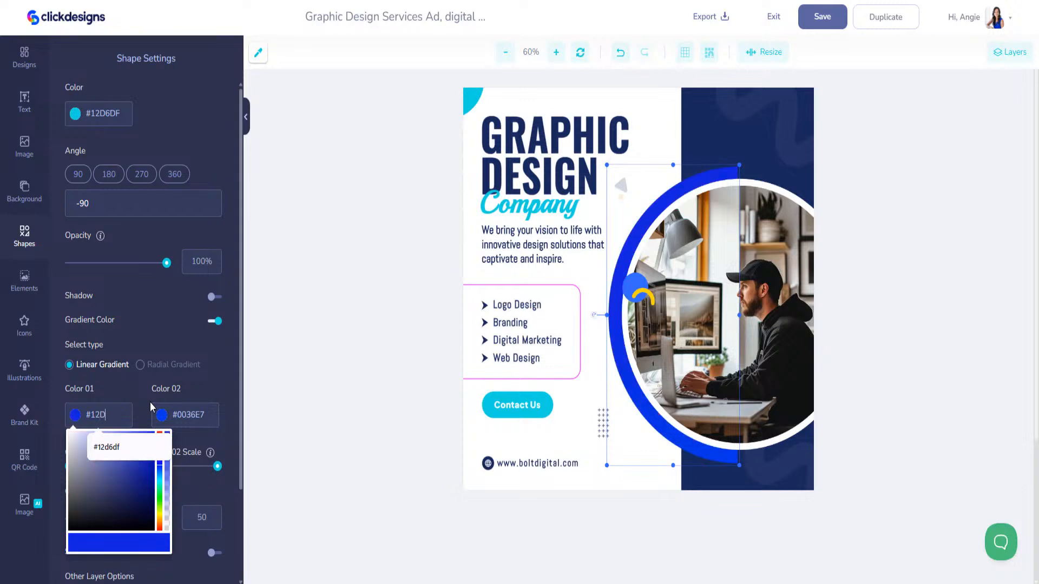
{"action": "type", "text": "6DF"}
{"action": "left_click_drag", "start_coordinate": [174, 415], "coordinate": [234, 423]}
{"action": "type", "text": "F70FFF"}
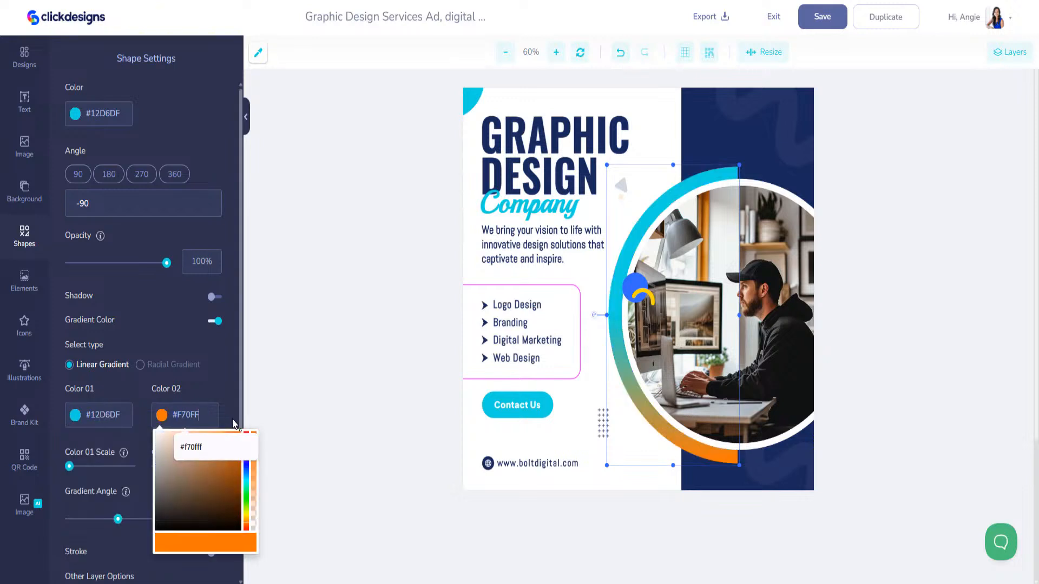
- Apply the cyan-to-magenta gradient to the corner shape and the Contact Us button, with the corner shape's gradient angle at 249
{"action": "left_click", "coordinate": [466, 102]}
{"action": "left_click", "coordinate": [216, 321]}
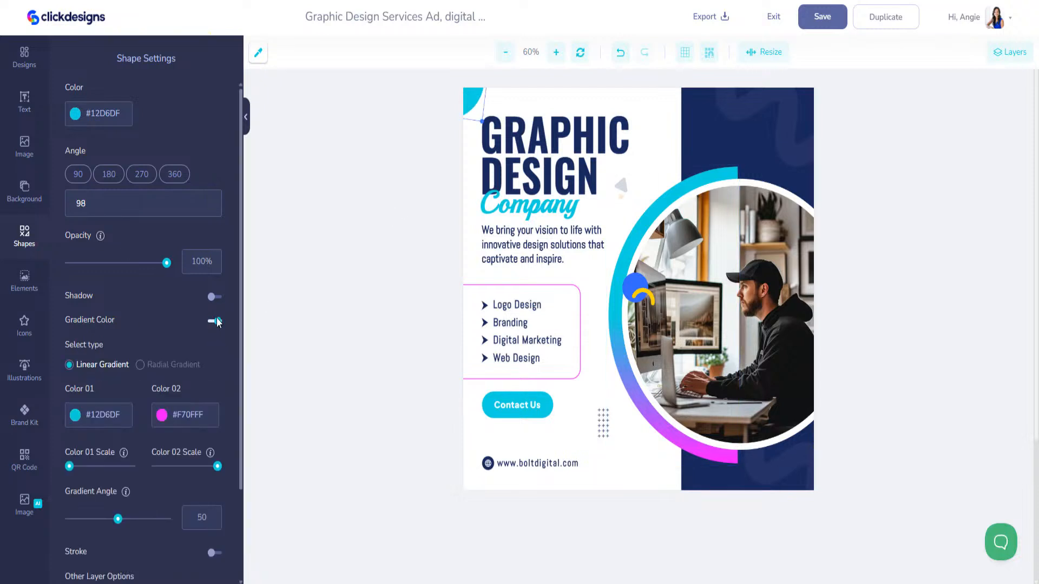
{"action": "left_click", "coordinate": [538, 416]}
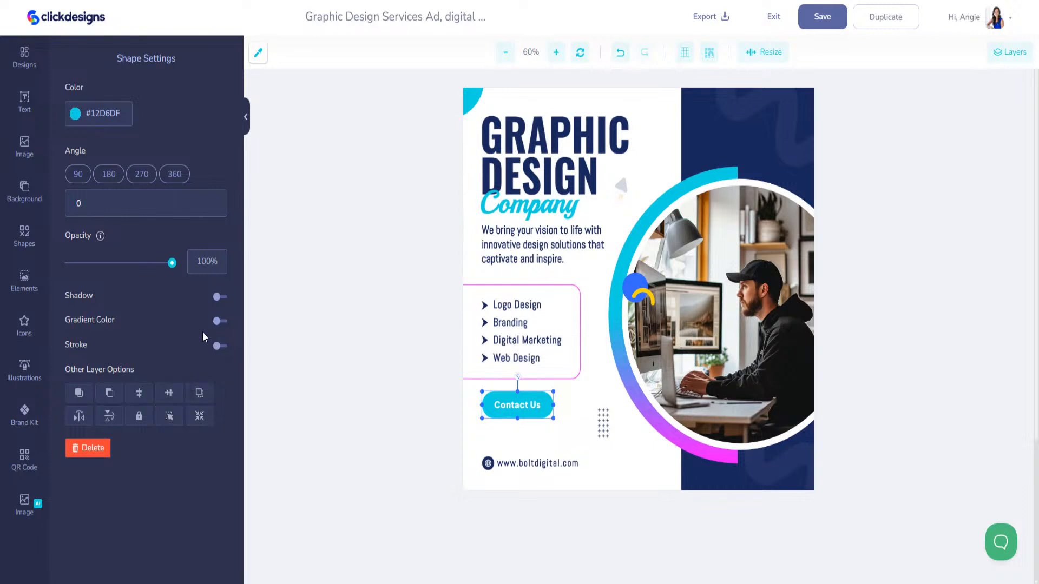
{"action": "left_click", "coordinate": [218, 322]}
{"action": "left_click", "coordinate": [465, 96]}
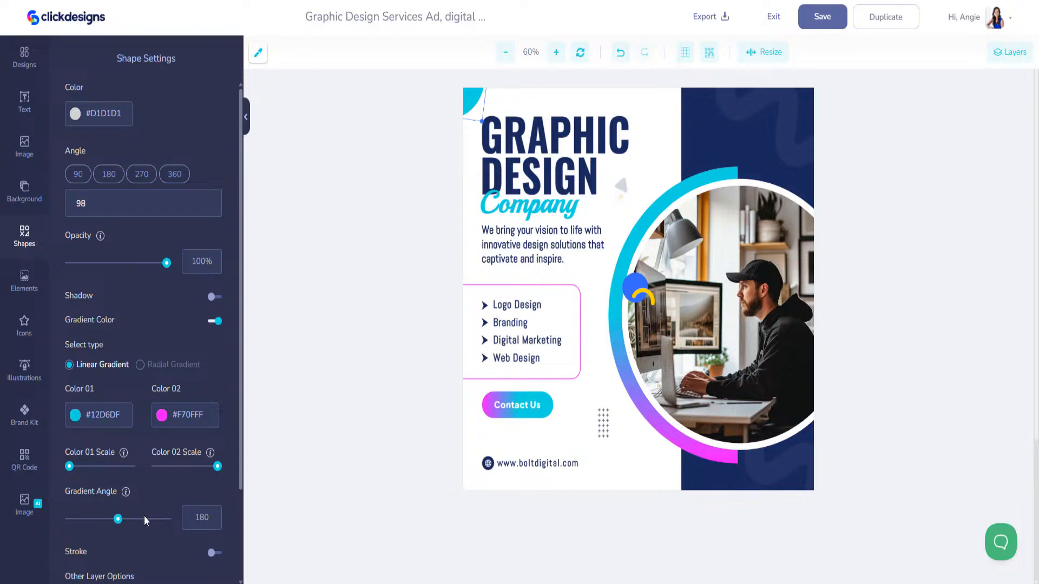
{"action": "left_click_drag", "start_coordinate": [119, 519], "coordinate": [138, 521]}
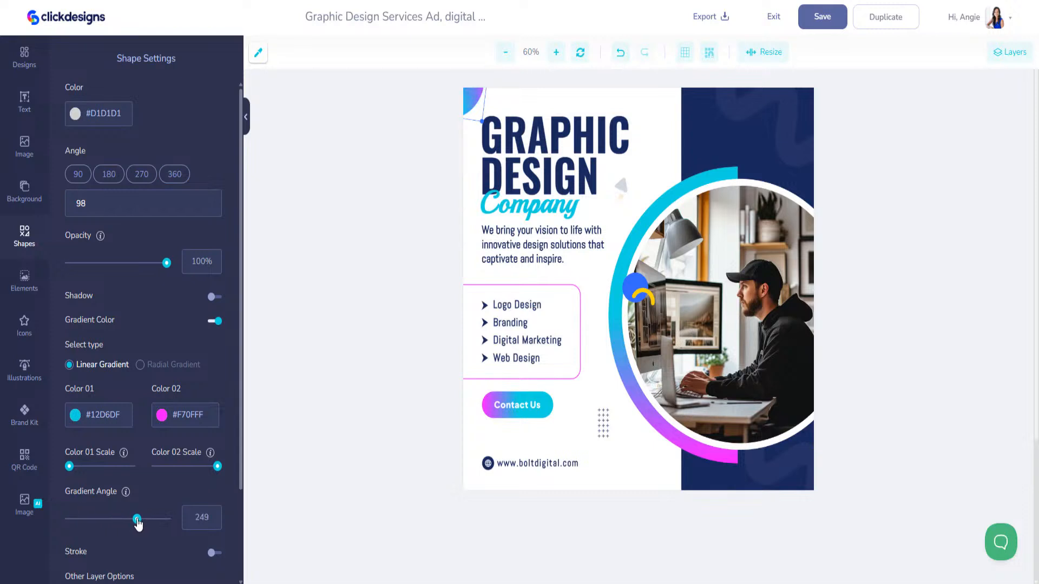
- Apply the cyan-to-magenta gradient to the word "Company" and adjust its angle so the magenta starts at the first letter
{"action": "left_click", "coordinate": [522, 207]}
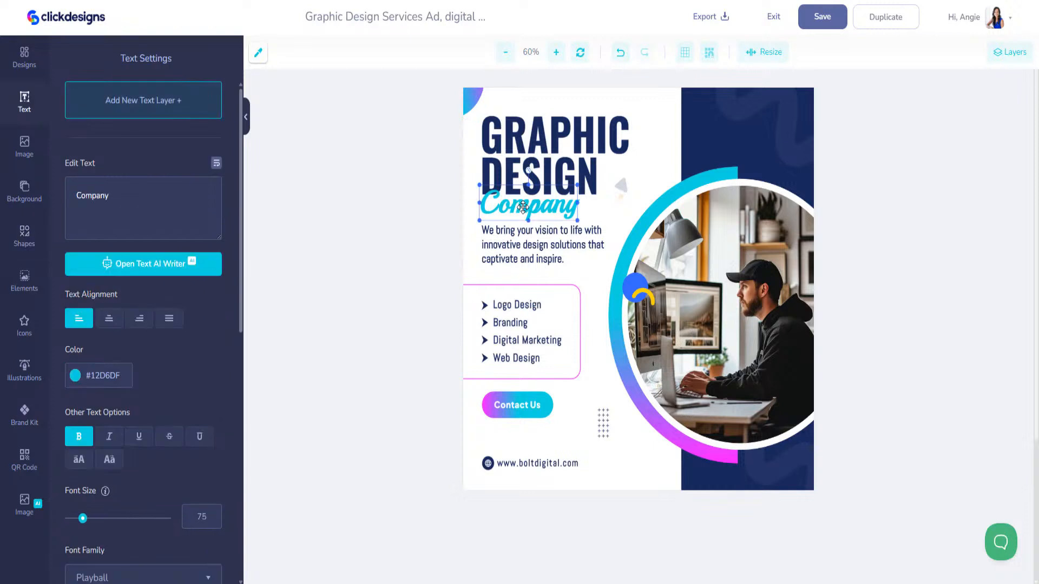
{"action": "scroll", "coordinate": [132, 465], "scroll_direction": "down", "scroll_amount": 10}
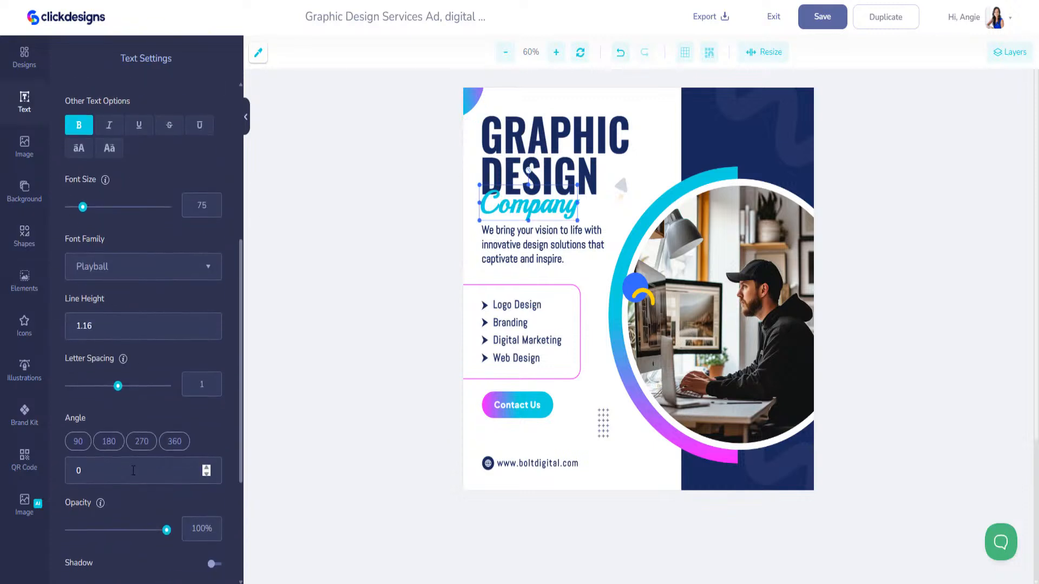
{"action": "left_click", "coordinate": [213, 394]}
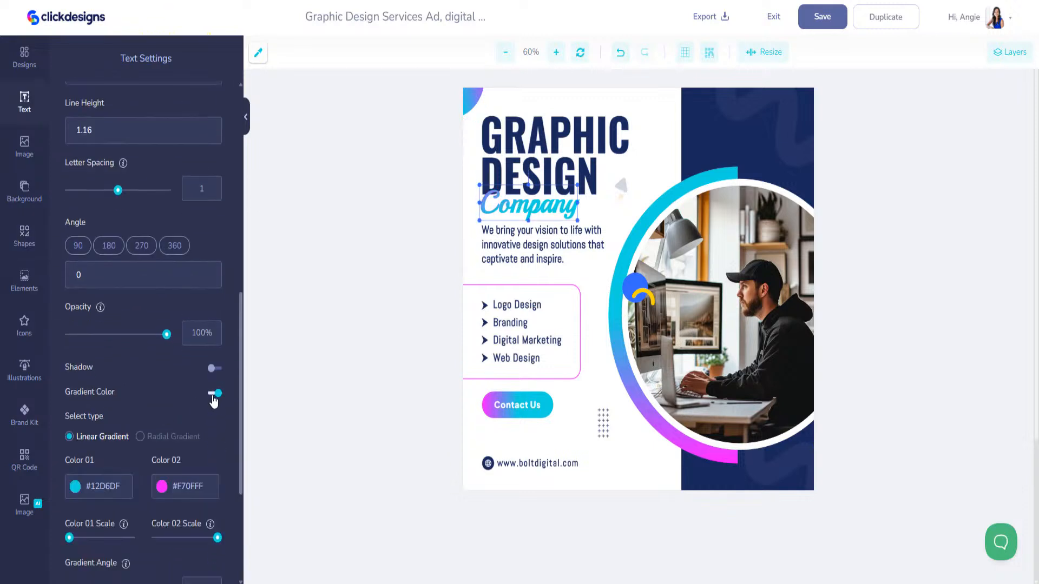
{"action": "scroll", "coordinate": [124, 520], "scroll_direction": "down", "scroll_amount": 3}
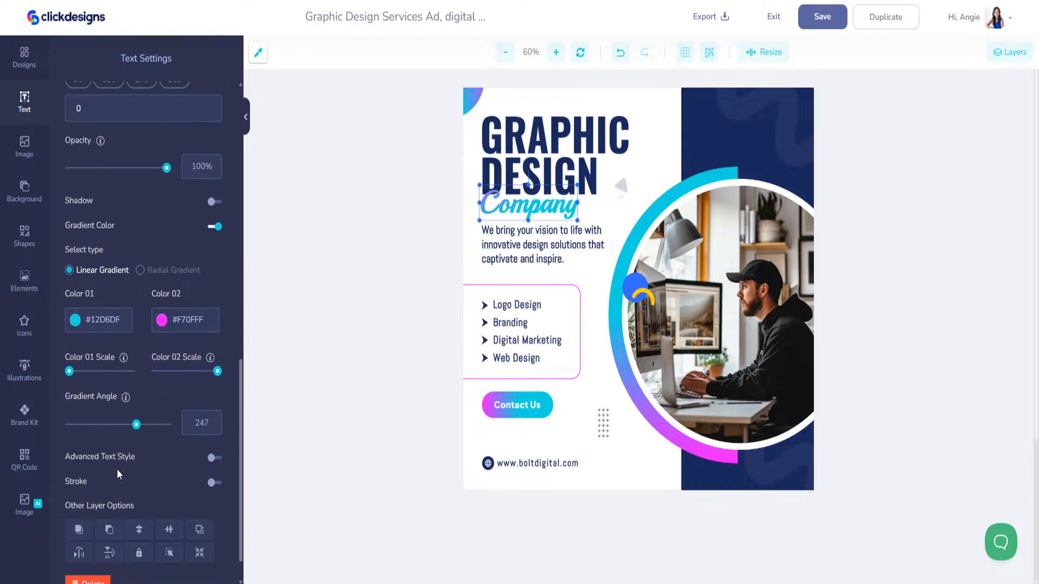
{"action": "left_click_drag", "start_coordinate": [135, 406], "coordinate": [110, 404]}
- Recolour the GRAPHIC DESIGN headline and the navy side panel with the Driven To Profit brand dark grey
{"action": "left_click", "coordinate": [609, 132]}
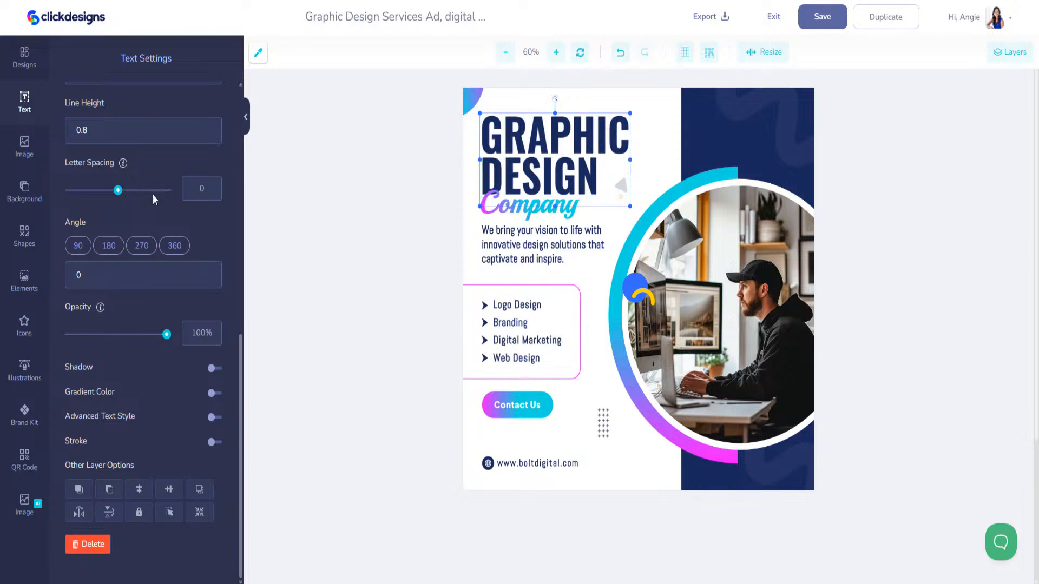
{"action": "left_click", "coordinate": [24, 413]}
{"action": "left_click", "coordinate": [142, 95]}
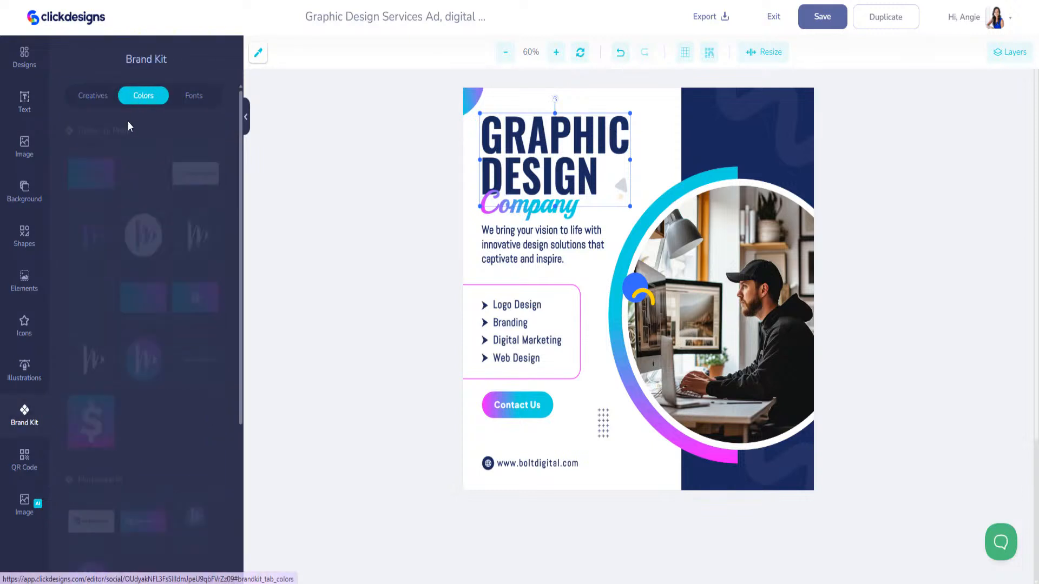
{"action": "left_click", "coordinate": [108, 175]}
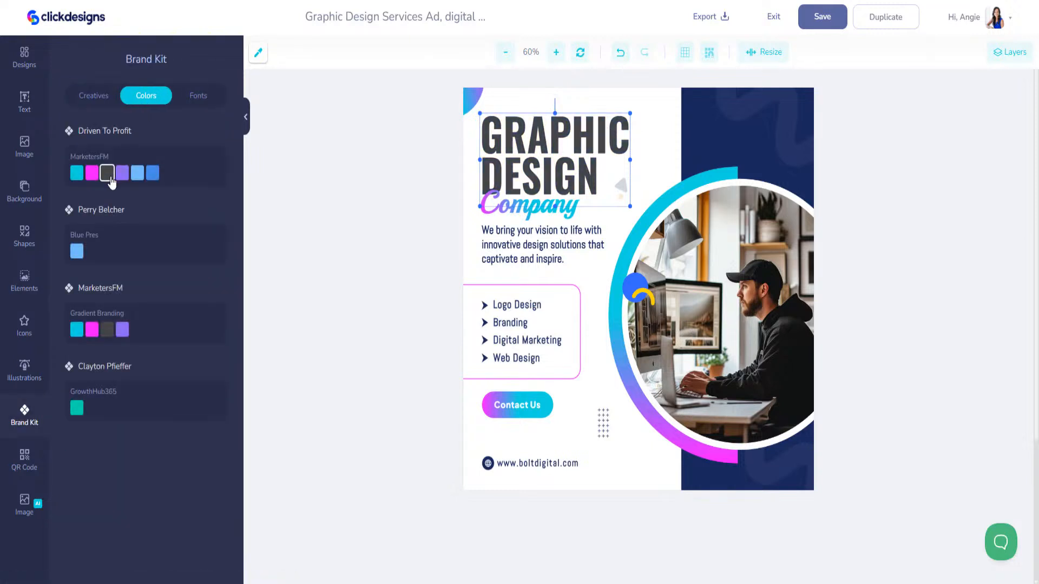
{"action": "left_click", "coordinate": [690, 130]}
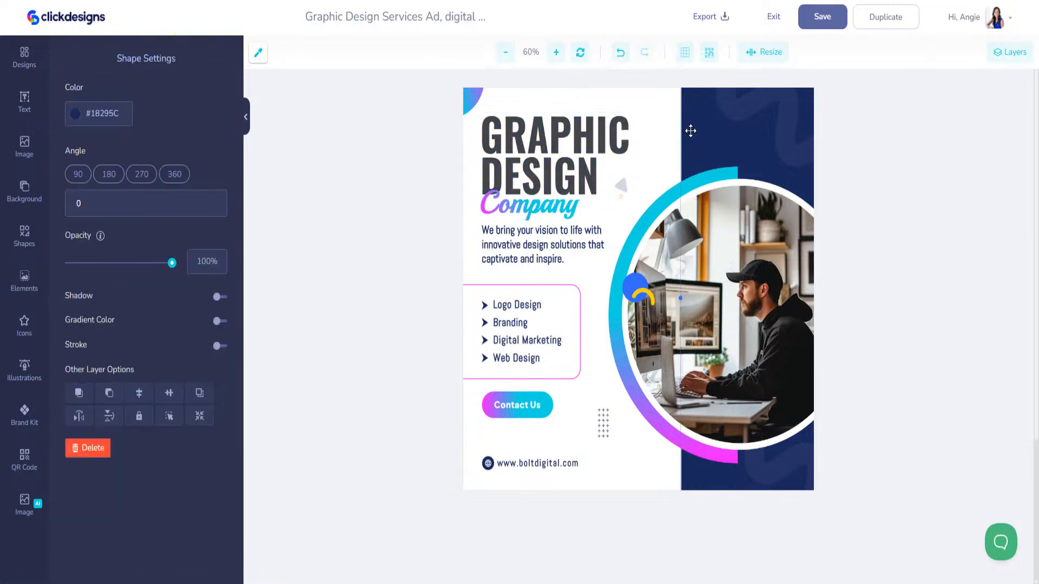
{"action": "left_click", "coordinate": [25, 414]}
{"action": "left_click", "coordinate": [107, 174]}
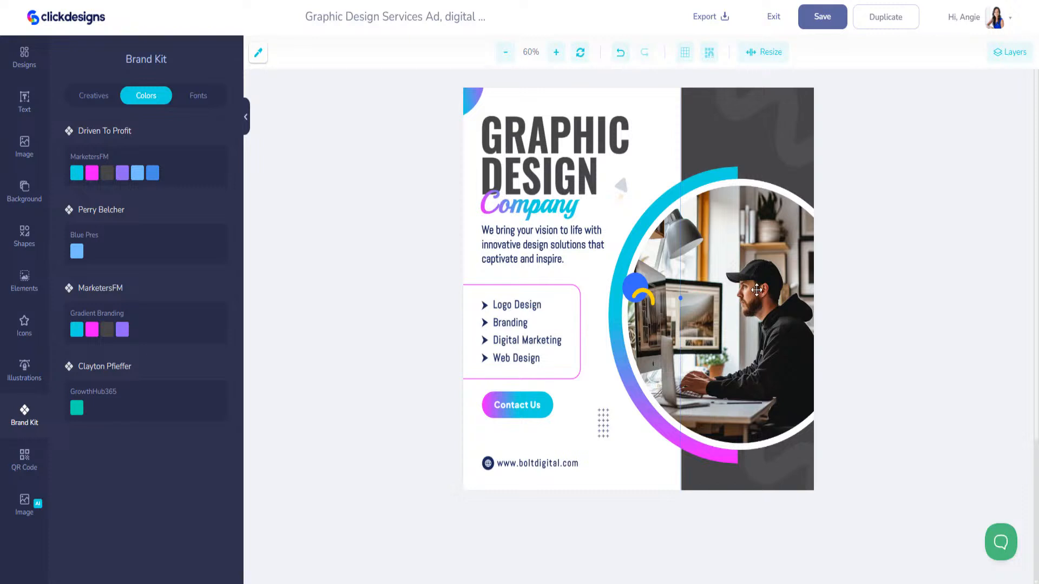
- Delete the circular desk photo and insert the uploaded cut-out image of the woman in a black dress
{"action": "left_click", "coordinate": [777, 282]}
{"action": "key", "text": "Delete"}
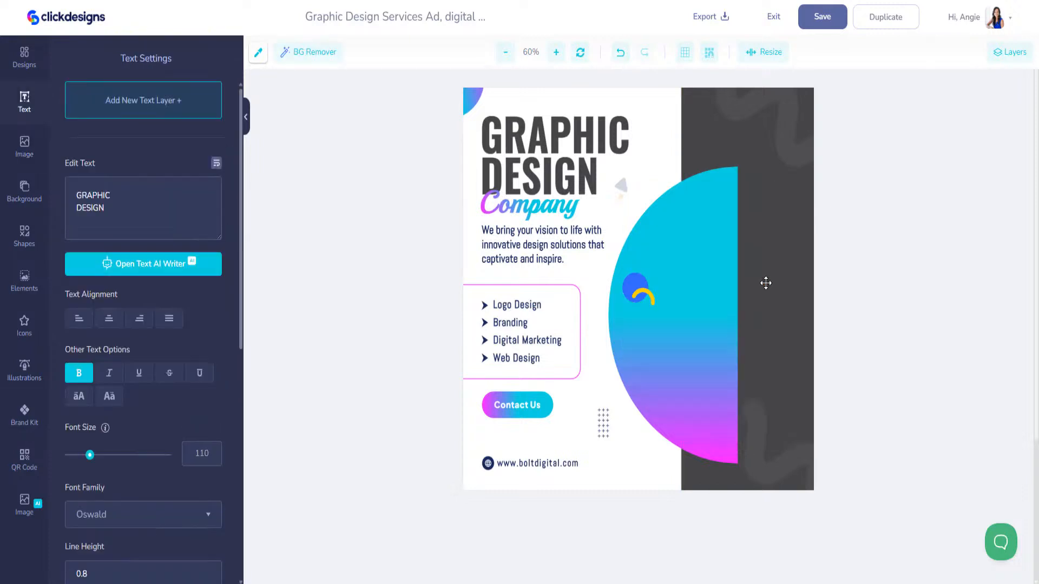
{"action": "left_click", "coordinate": [25, 152]}
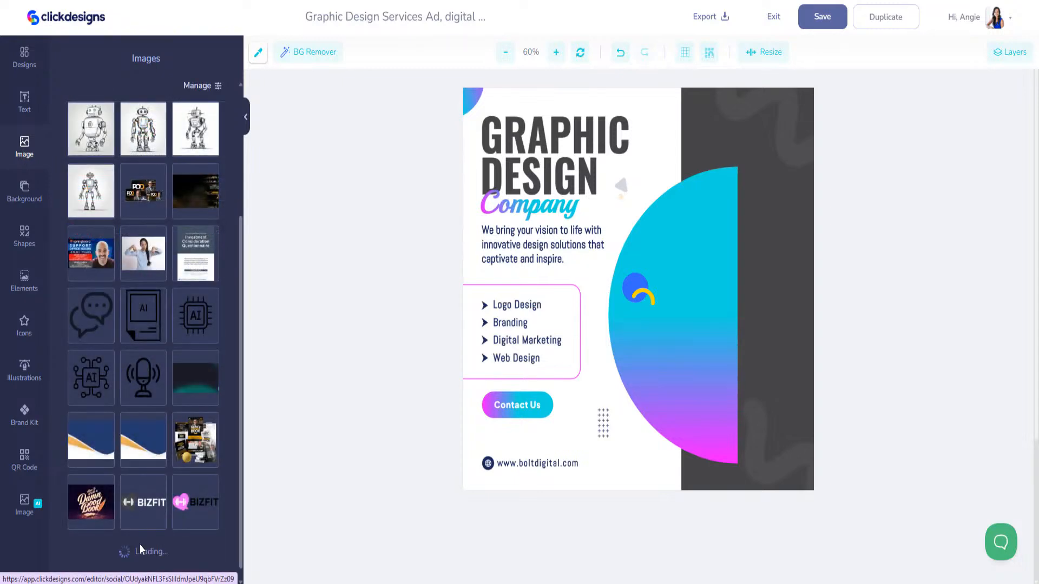
{"action": "left_click", "coordinate": [142, 547]}
{"action": "scroll", "coordinate": [173, 401], "scroll_direction": "down", "scroll_amount": 5}
{"action": "left_click", "coordinate": [191, 341]}
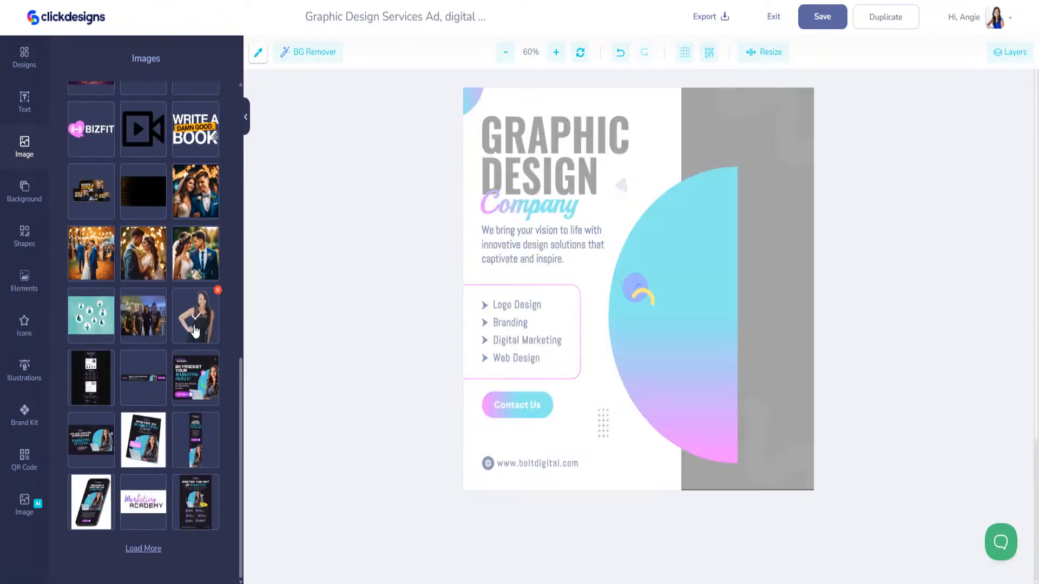
- Scale down the woman's image and place it over the gradient half-circle, standing on the design's lower edge
{"action": "left_click_drag", "start_coordinate": [665, 262], "coordinate": [697, 264]}
{"action": "left_click_drag", "start_coordinate": [528, 89], "coordinate": [657, 250]}
{"action": "left_click_drag", "start_coordinate": [731, 375], "coordinate": [677, 374]}
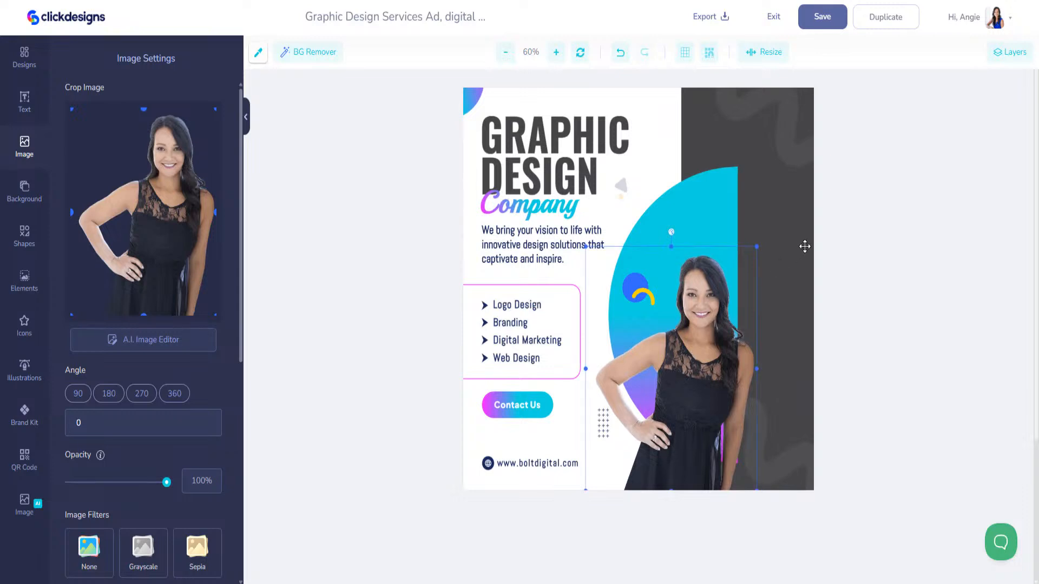
{"action": "left_click_drag", "start_coordinate": [760, 248], "coordinate": [727, 269]}
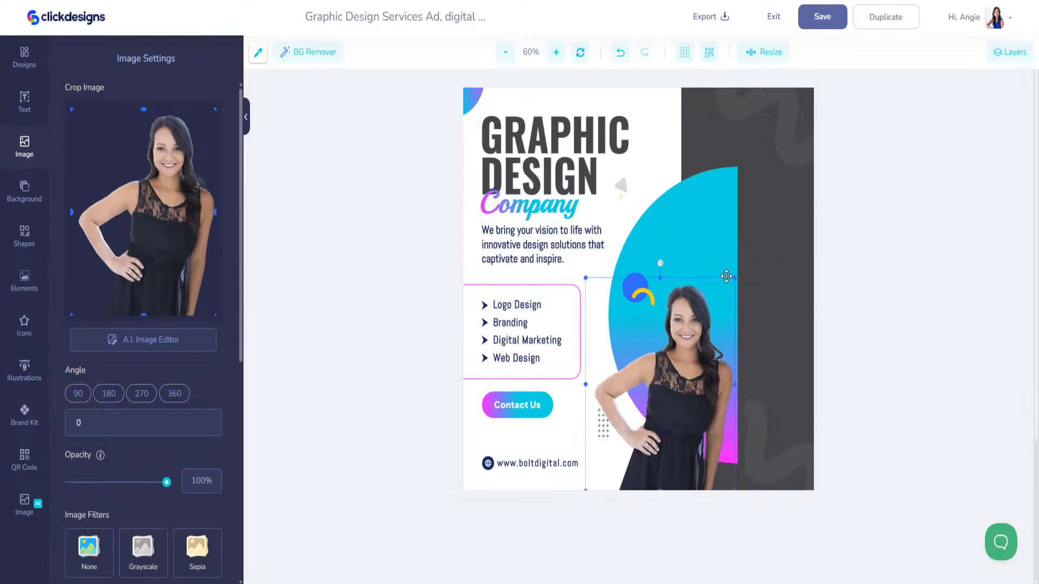
- Move the gradient half-circle flush against the design's right edge and enlarge it to fill most of the dark side panel
{"action": "left_click_drag", "start_coordinate": [714, 235], "coordinate": [793, 193]}
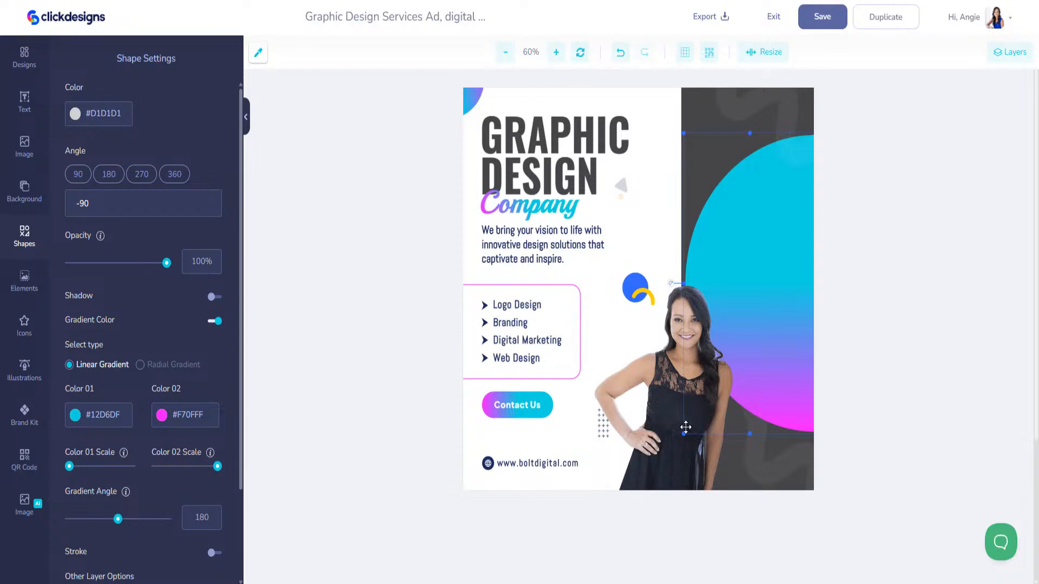
{"action": "left_click_drag", "start_coordinate": [683, 433], "coordinate": [663, 478]}
{"action": "left_click_drag", "start_coordinate": [748, 262], "coordinate": [747, 245]}
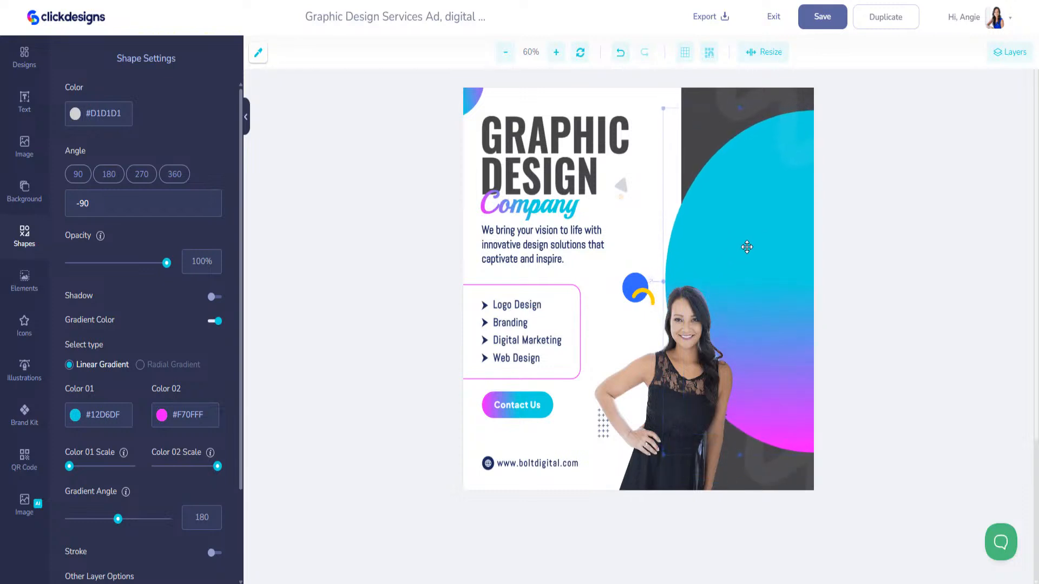
- Recolour the small blue-and-yellow circle shape above the woman with #F70FFF for the circle and #12D6DF for the arc
{"action": "left_click", "coordinate": [640, 280]}
{"action": "left_click", "coordinate": [634, 284]}
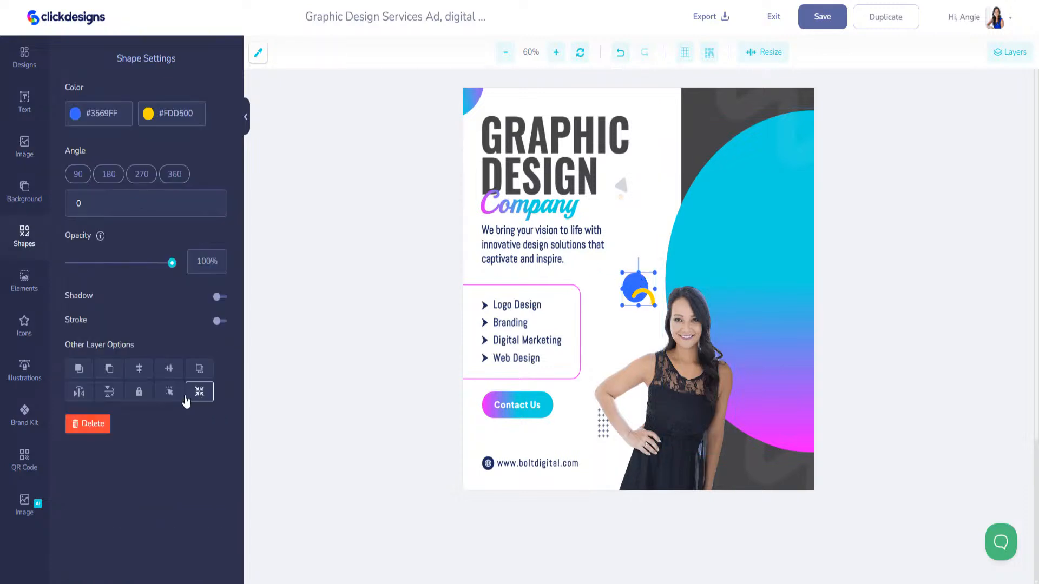
{"action": "left_click", "coordinate": [94, 120]}
{"action": "type", "text": "#F70FFF"}
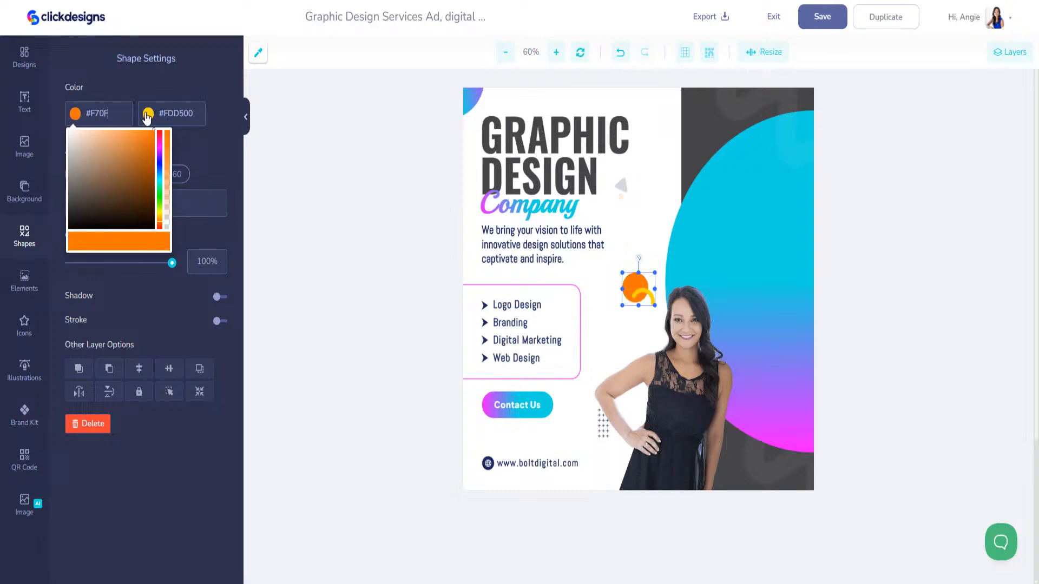
{"action": "left_click", "coordinate": [165, 118]}
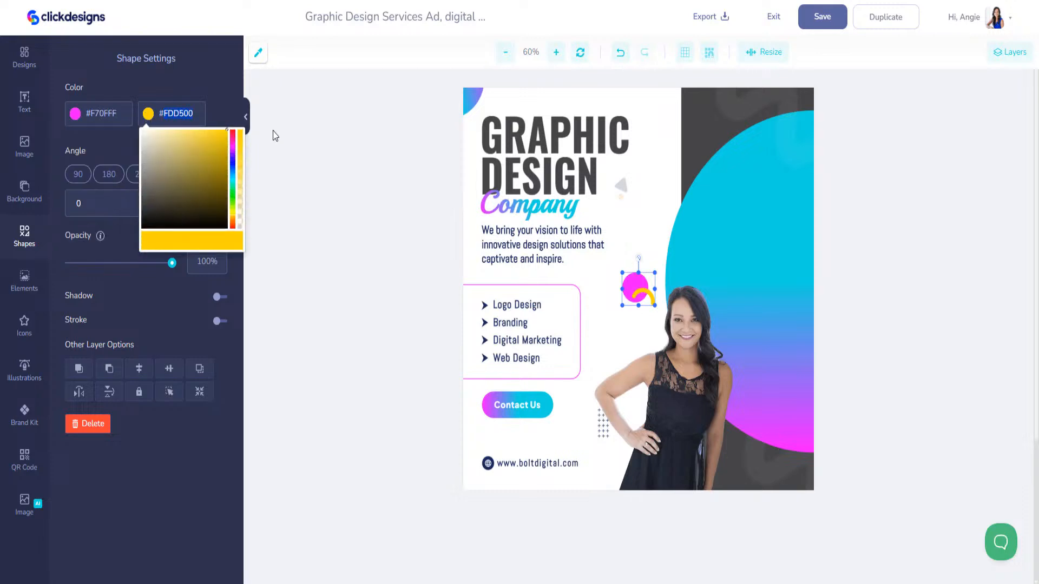
{"action": "type", "text": "#12D6DF"}
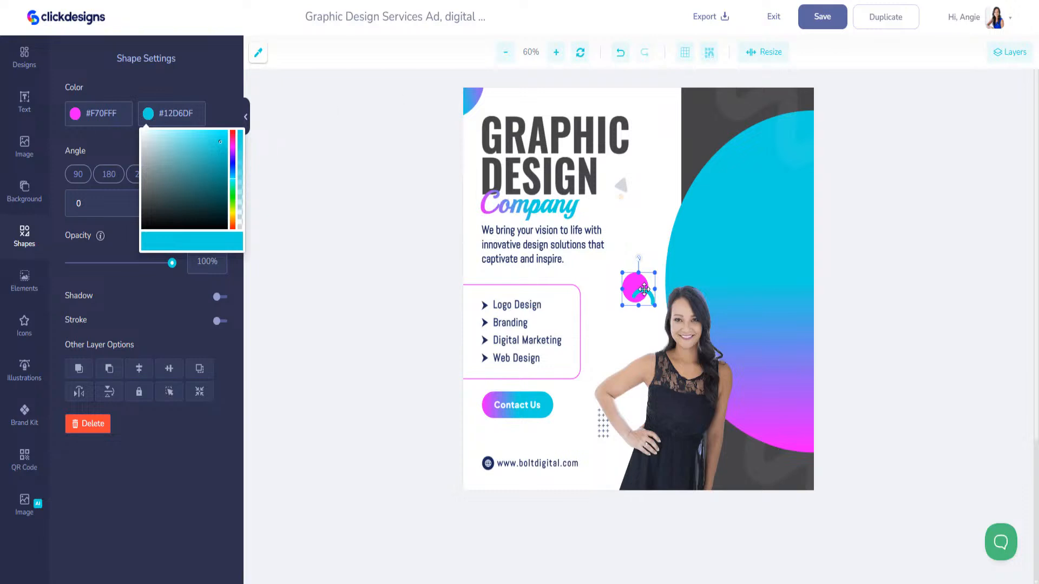
- Place the magenta-and-cyan circle shape beside the tagline, and set the woman's image slightly further left over the half-circle's edge
{"action": "left_click_drag", "start_coordinate": [644, 289], "coordinate": [780, 281]}
{"action": "left_click", "coordinate": [644, 292]}
{"action": "left_click_drag", "start_coordinate": [644, 292], "coordinate": [634, 268]}
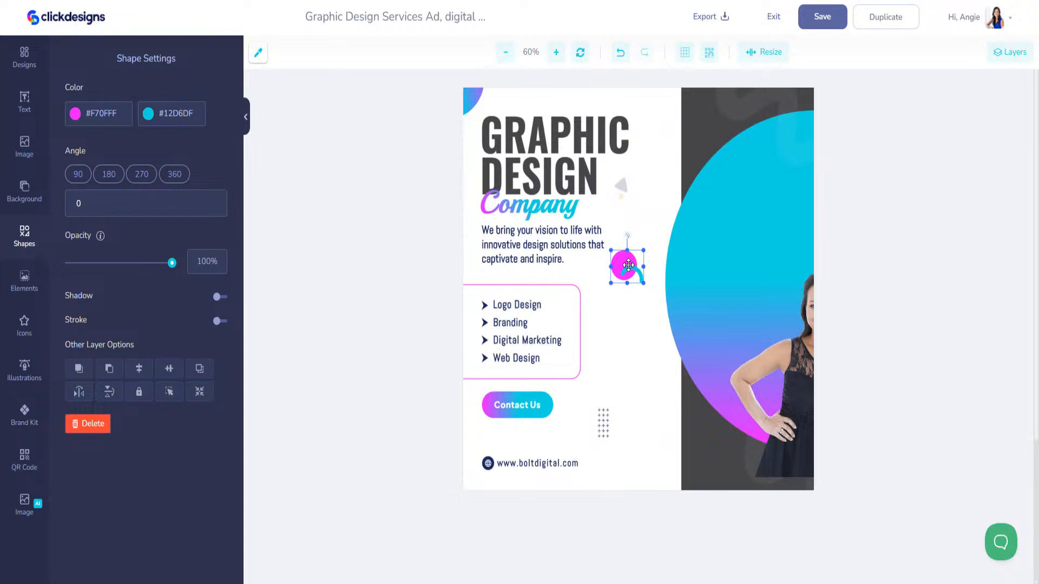
{"action": "left_click", "coordinate": [628, 265]}
{"action": "left_click_drag", "start_coordinate": [771, 410], "coordinate": [627, 424]}
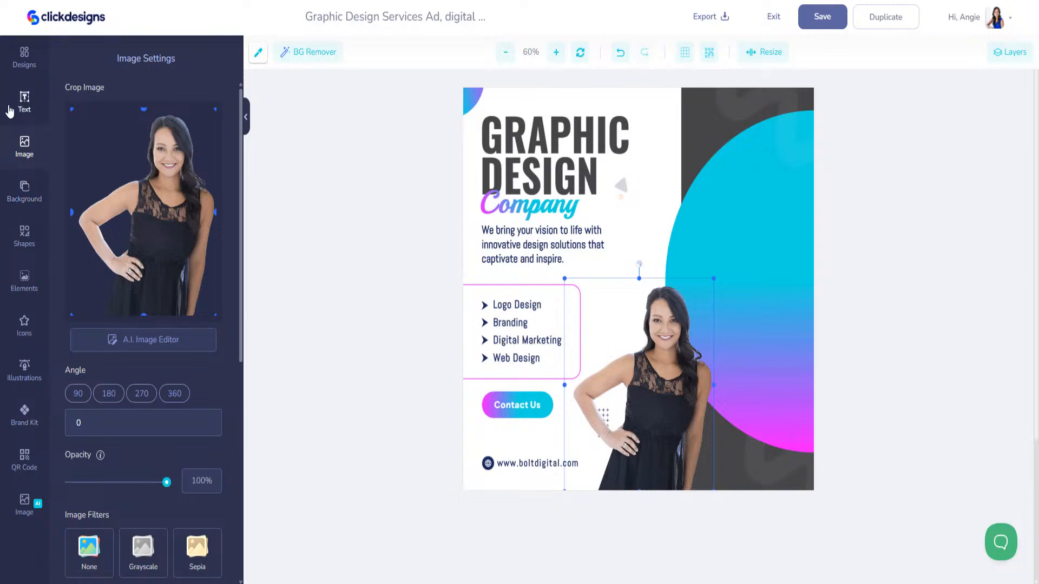
- Insert the motivational podcast landing page design ("Landing Page - Moti...") from the Pages category of the templates
{"action": "left_click", "coordinate": [27, 66]}
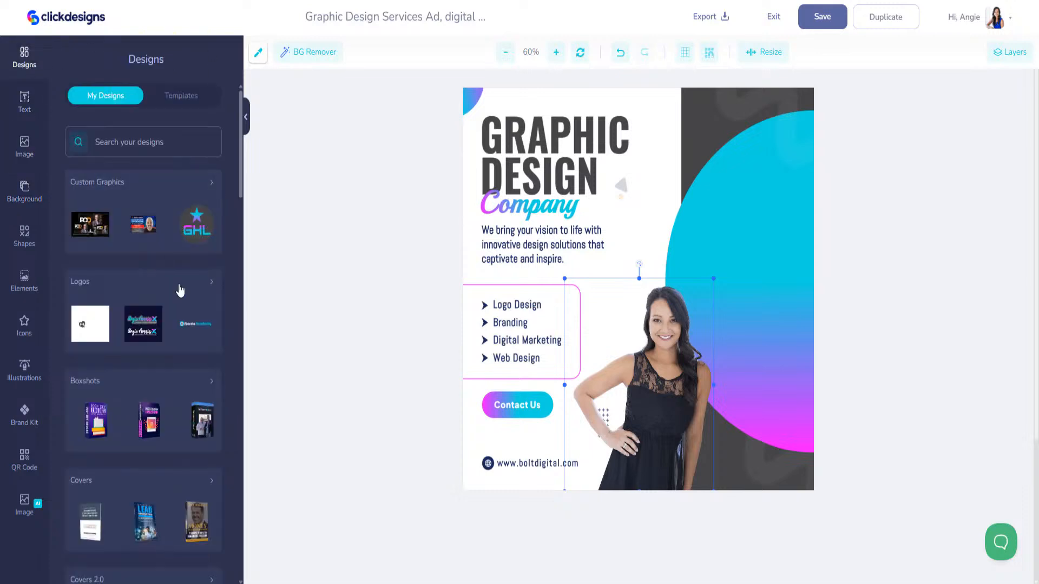
{"action": "scroll", "coordinate": [164, 424], "scroll_direction": "down", "scroll_amount": 5}
{"action": "scroll", "coordinate": [166, 439], "scroll_direction": "down", "scroll_amount": 5}
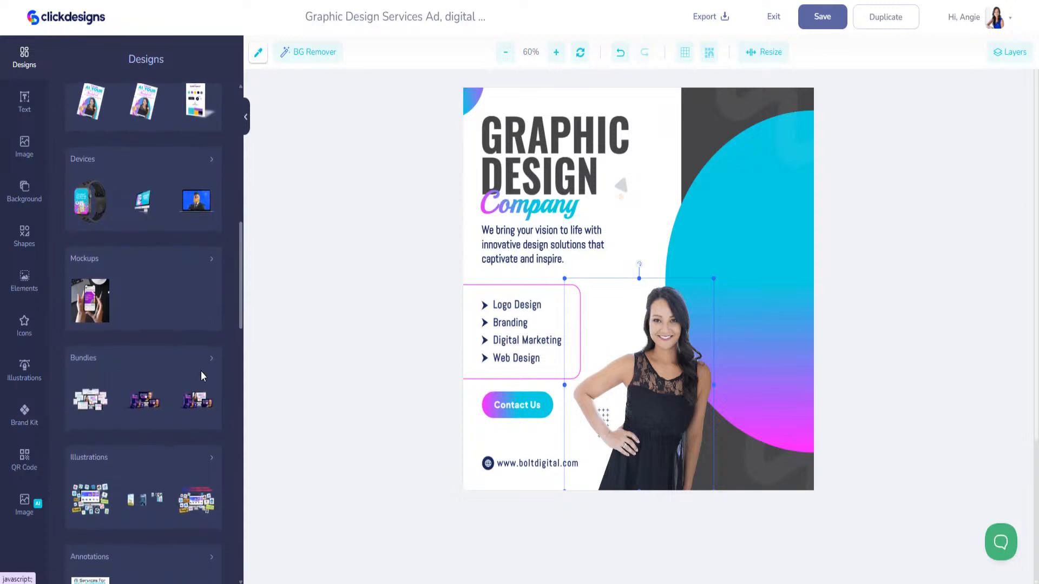
{"action": "mouse_move", "coordinate": [241, 250]}
{"action": "left_mouse_down"}
{"action": "mouse_move", "coordinate": [241, 333]}
{"action": "mouse_move", "coordinate": [224, 65]}
{"action": "left_mouse_up"}
{"action": "left_click", "coordinate": [188, 98]}
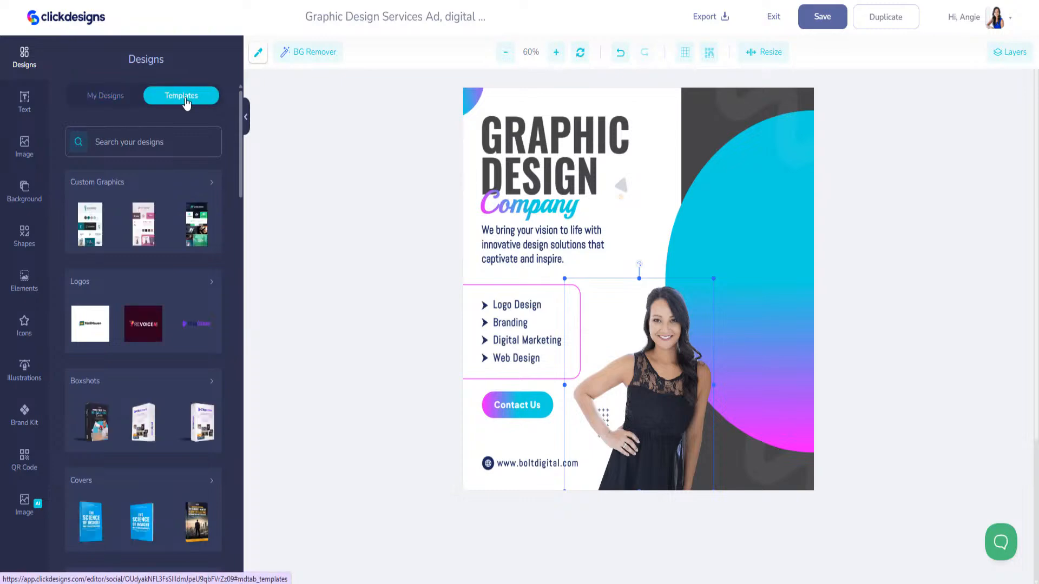
{"action": "left_click_drag", "start_coordinate": [241, 127], "coordinate": [228, 364]}
{"action": "scroll", "coordinate": [227, 359], "scroll_direction": "down", "scroll_amount": 7}
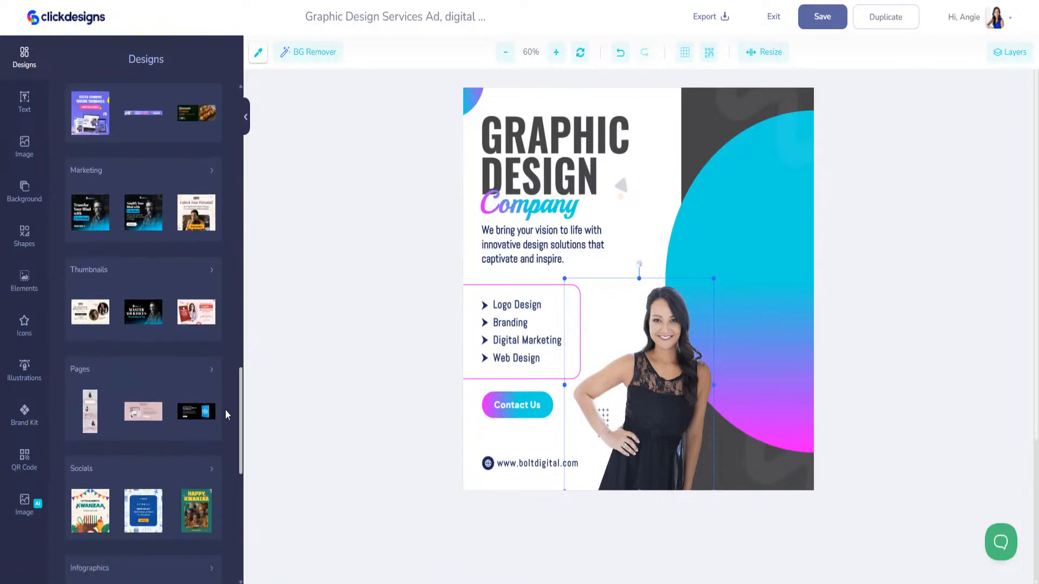
{"action": "left_click", "coordinate": [200, 253]}
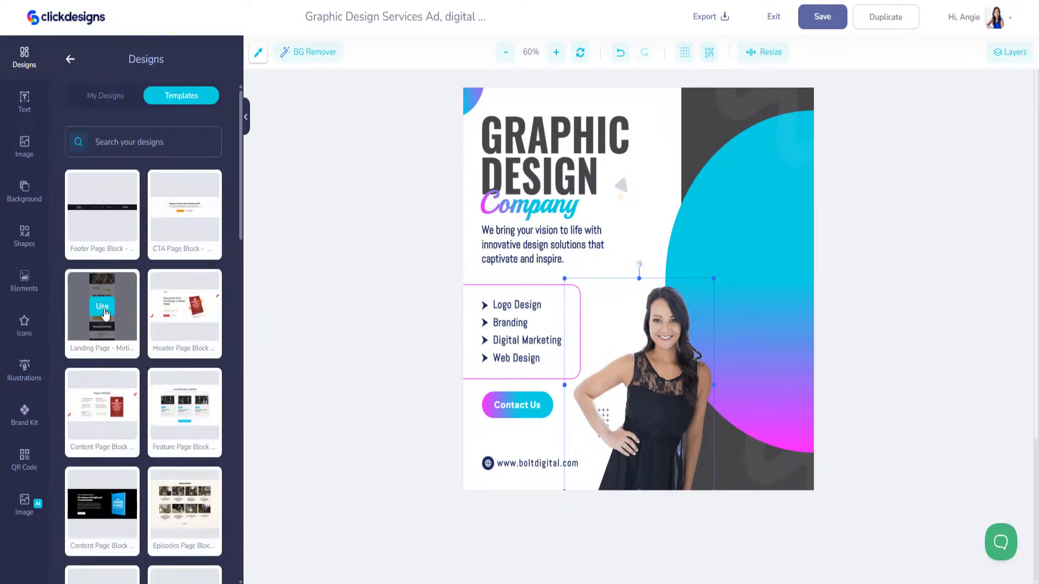
{"action": "left_click", "coordinate": [104, 313]}
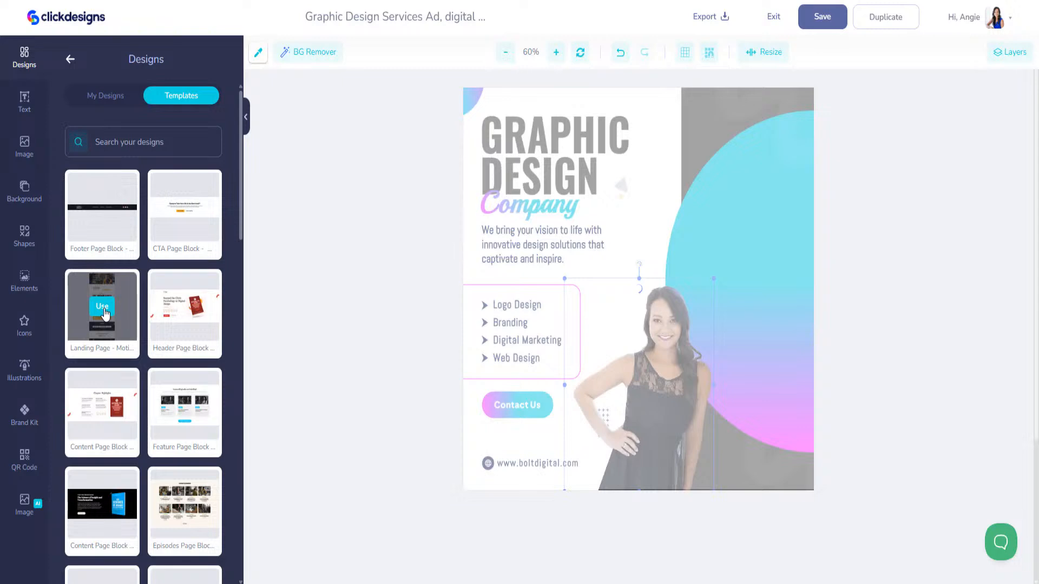
- Scale down the podcast landing page image, tilt it to 343 degrees and place it above the woman beside the headline
{"action": "left_click_drag", "start_coordinate": [568, 210], "coordinate": [631, 423]}
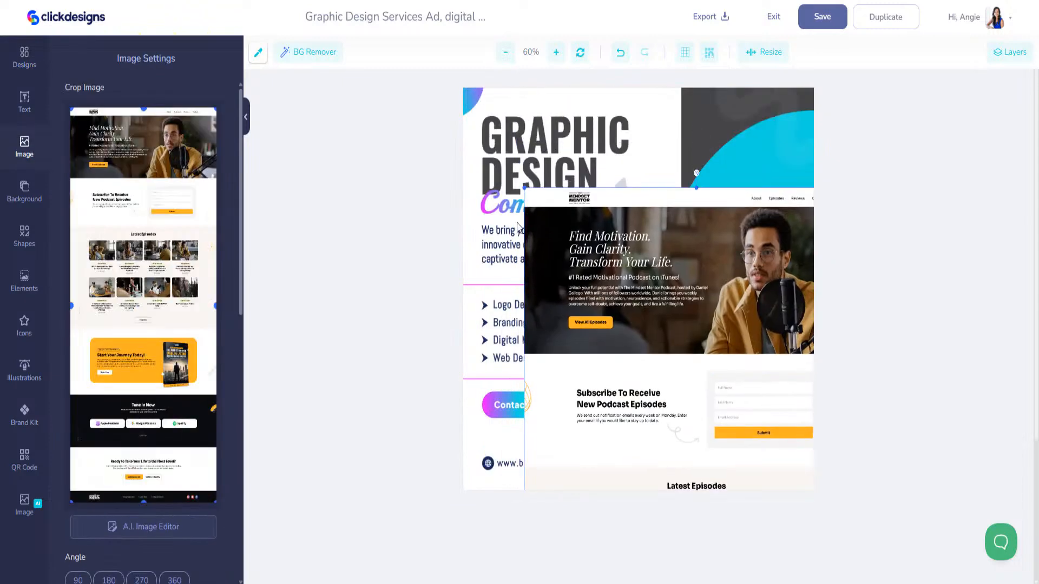
{"action": "left_click_drag", "start_coordinate": [526, 187], "coordinate": [708, 407]}
{"action": "left_click_drag", "start_coordinate": [698, 479], "coordinate": [664, 251]}
{"action": "left_click_drag", "start_coordinate": [698, 322], "coordinate": [689, 152]}
- Turn on a shadow for the tilted landing page image and increase its blur to about the middle of the range
{"action": "scroll", "coordinate": [170, 455], "scroll_direction": "down", "scroll_amount": 10}
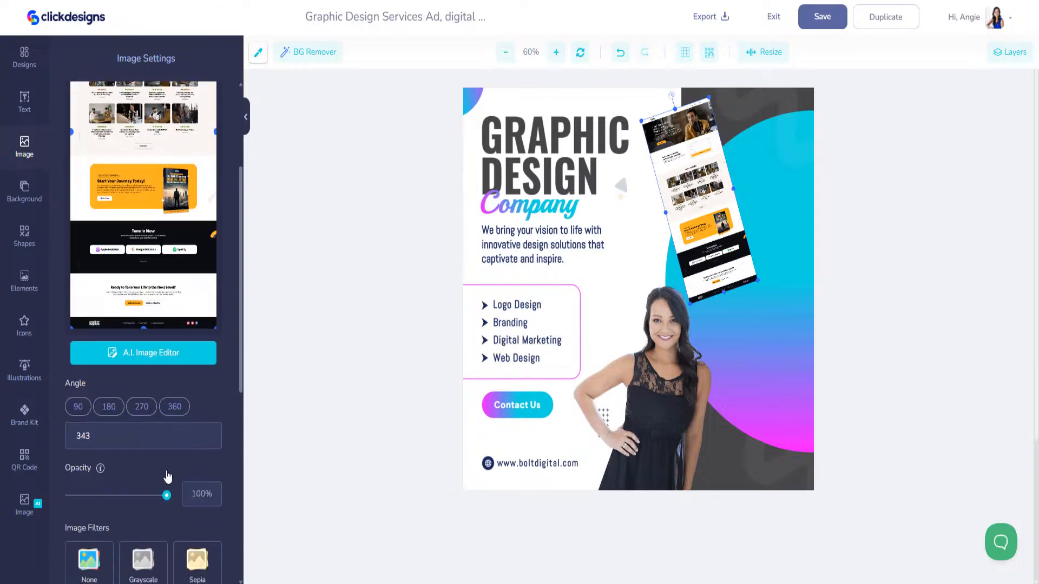
{"action": "left_click", "coordinate": [214, 370]}
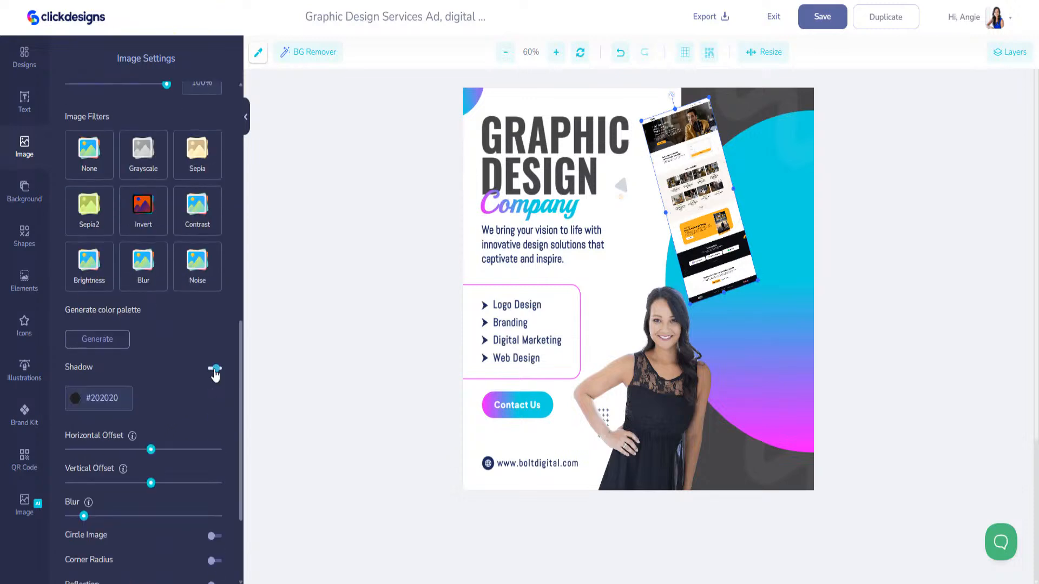
{"action": "left_click_drag", "start_coordinate": [86, 521], "coordinate": [151, 525]}
- Insert the black-and-blue "Landing Page - Dr. ..." design from the page templates
{"action": "left_click", "coordinate": [22, 60]}
{"action": "scroll", "coordinate": [200, 422], "scroll_direction": "down", "scroll_amount": 10}
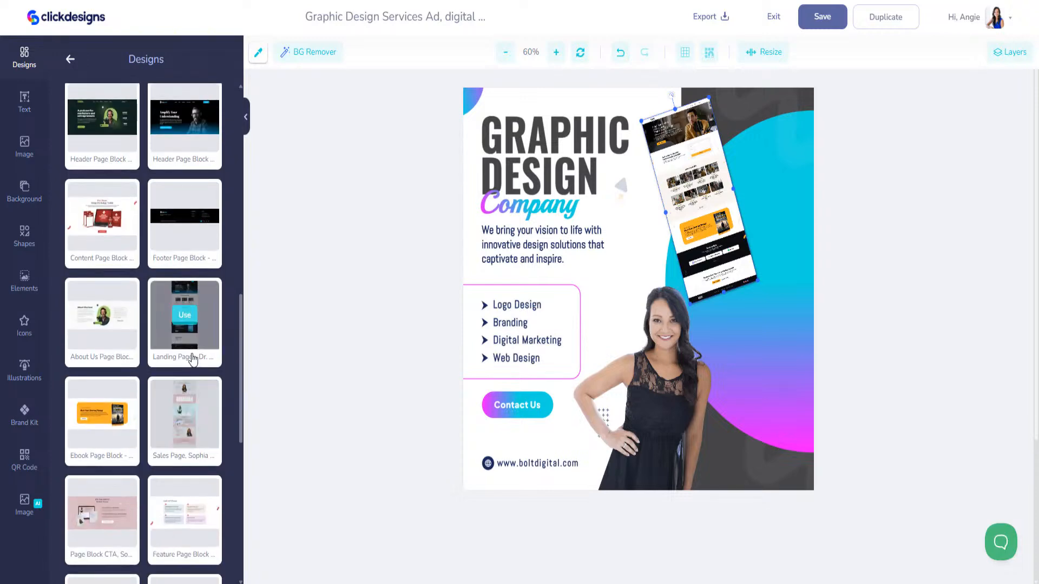
{"action": "left_click", "coordinate": [185, 316]}
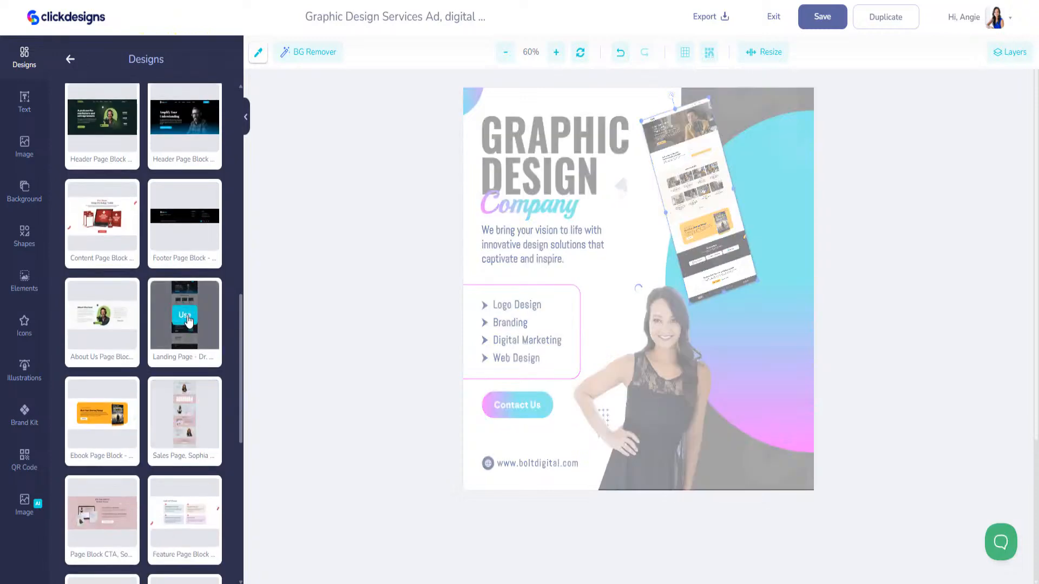
- Scale down the black-and-blue landing page image and place it in the design's upper right corner beside the tilted page
{"action": "left_click_drag", "start_coordinate": [592, 157], "coordinate": [593, 297]}
{"action": "left_click_drag", "start_coordinate": [546, 106], "coordinate": [560, 270]}
{"action": "left_click_drag", "start_coordinate": [480, 141], "coordinate": [602, 461]}
{"action": "left_click_drag", "start_coordinate": [665, 471], "coordinate": [573, 125]}
{"action": "left_click_drag", "start_coordinate": [511, 114], "coordinate": [664, 180]}
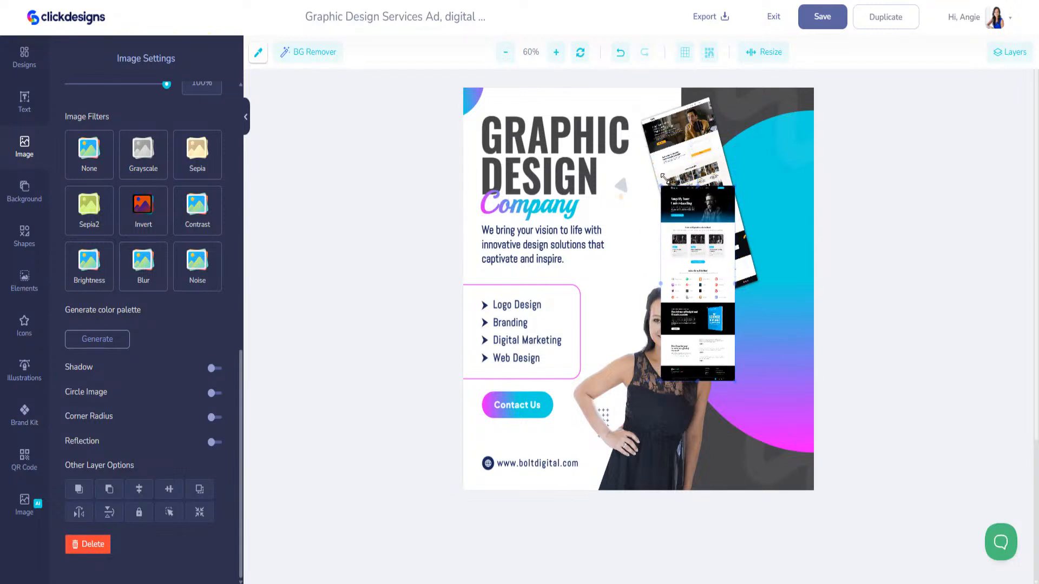
{"action": "left_click_drag", "start_coordinate": [701, 239], "coordinate": [773, 150]}
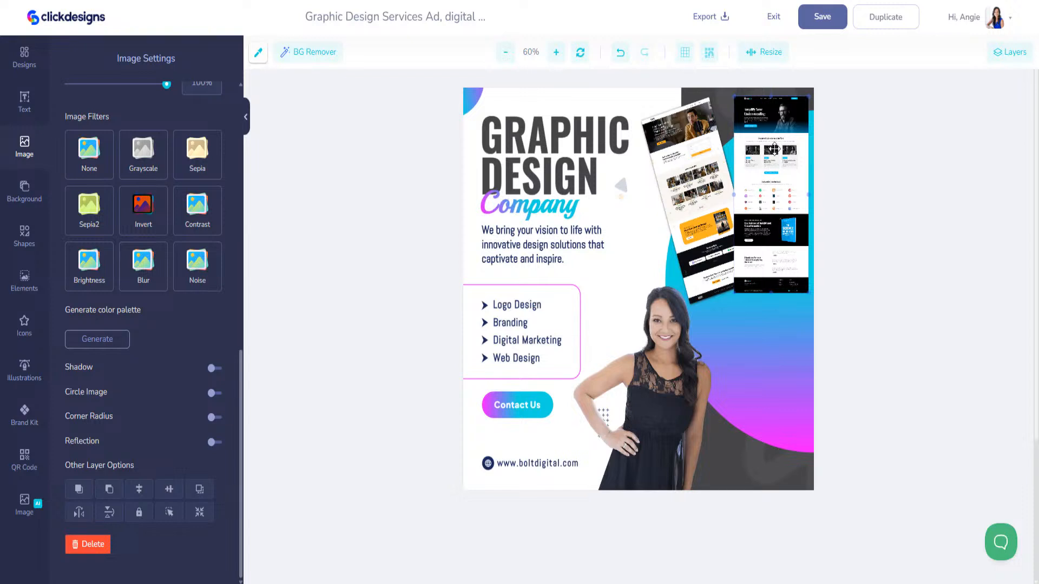
- Layer the black-and-blue landing page behind the tilted one and give it a shadow with mid-range blur
{"action": "left_click", "coordinate": [1021, 57]}
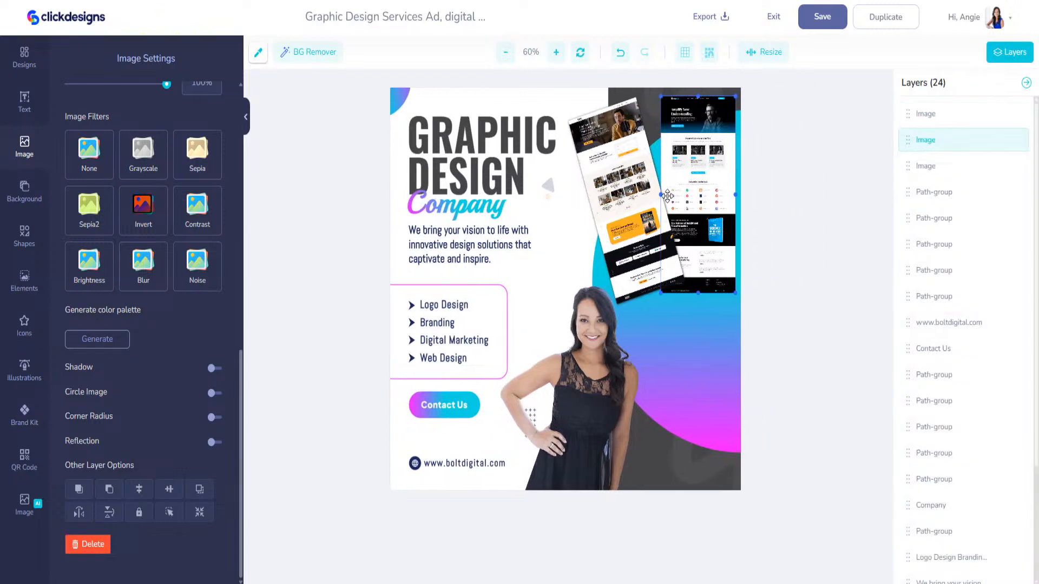
{"action": "left_click", "coordinate": [214, 369]}
{"action": "left_click_drag", "start_coordinate": [85, 516], "coordinate": [151, 517]}
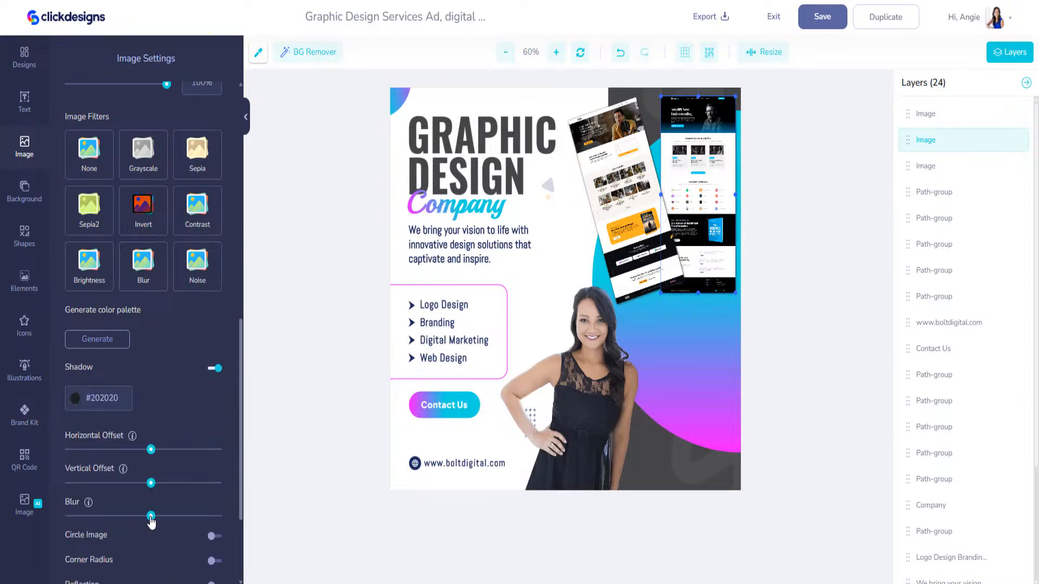
{"action": "left_click", "coordinate": [624, 233]}
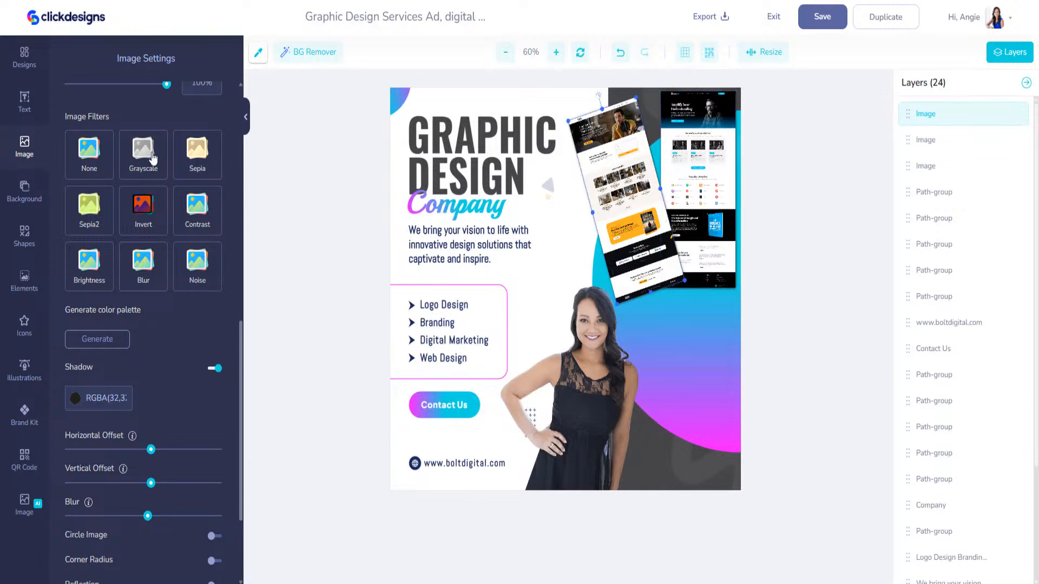
- Insert the pink Sales Page design from the page templates and scale it down over the dark side panel
{"action": "left_click", "coordinate": [26, 61]}
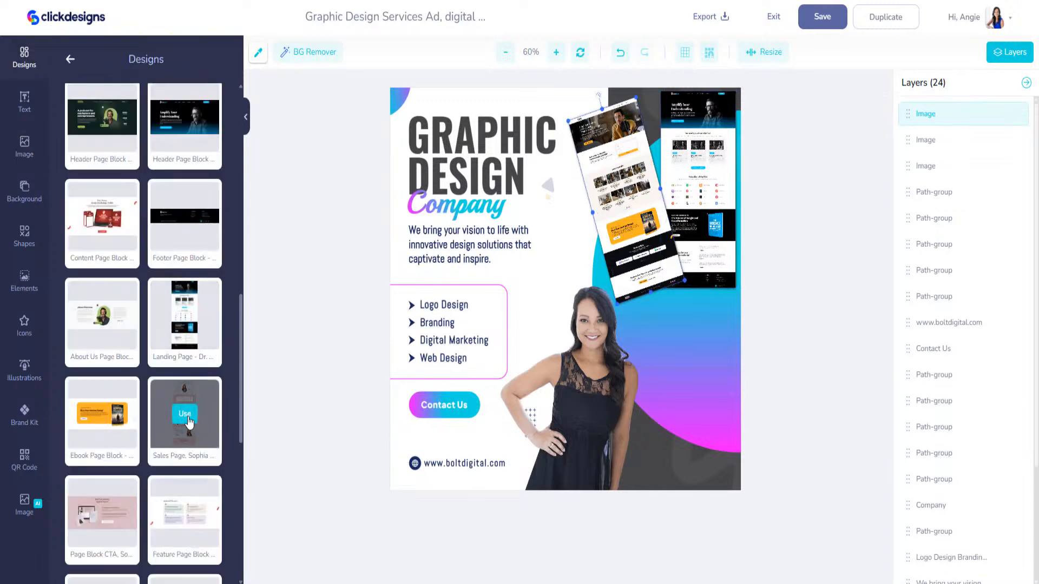
{"action": "left_click", "coordinate": [189, 423]}
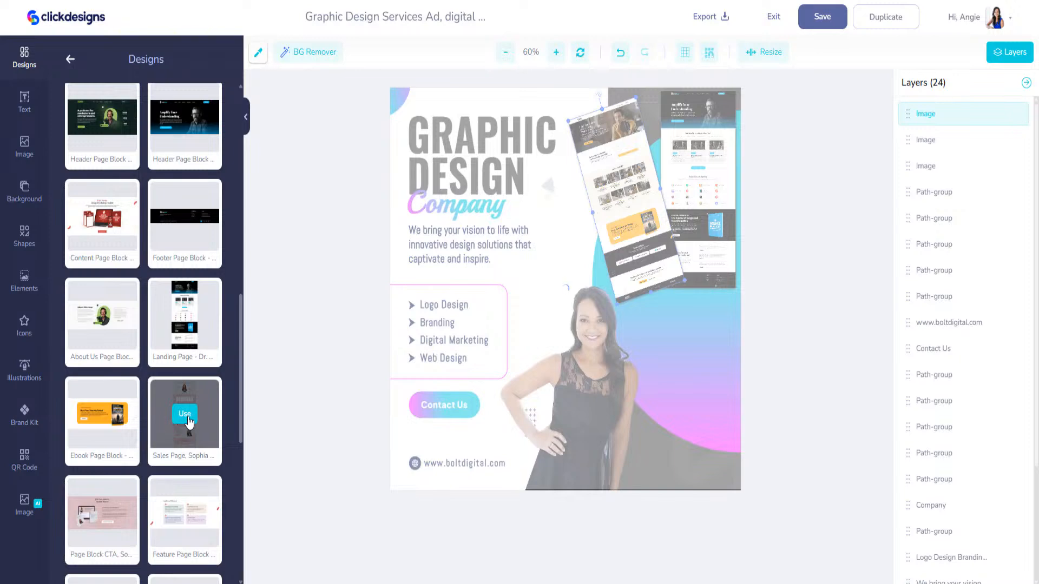
{"action": "left_click_drag", "start_coordinate": [460, 290], "coordinate": [461, 437]}
{"action": "left_click_drag", "start_coordinate": [463, 142], "coordinate": [469, 311]}
{"action": "left_click_drag", "start_coordinate": [474, 210], "coordinate": [474, 287]}
{"action": "left_click_drag", "start_coordinate": [397, 163], "coordinate": [529, 325]}
{"action": "left_click_drag", "start_coordinate": [571, 377], "coordinate": [679, 247]}
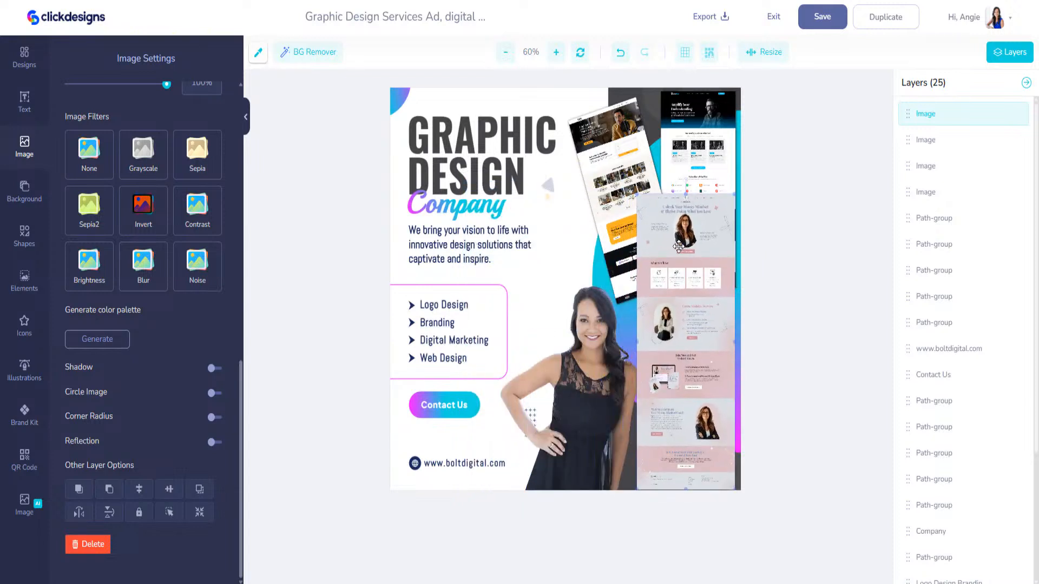
{"action": "left_click", "coordinate": [636, 192]}
{"action": "left_click", "coordinate": [682, 206]}
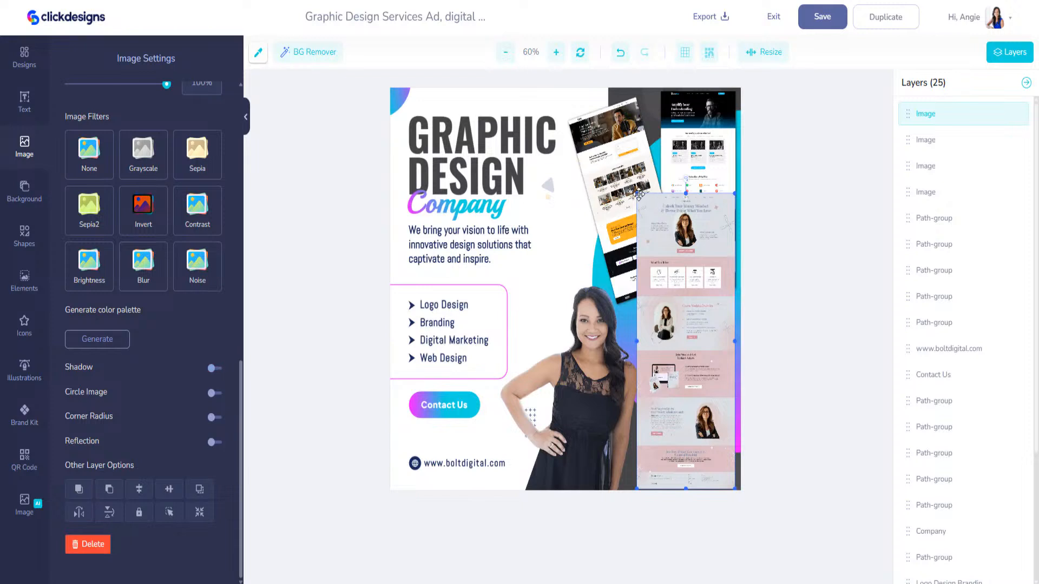
{"action": "left_click_drag", "start_coordinate": [639, 198], "coordinate": [680, 311]}
- Give the pink sales page image a shadow with mid-range blur and place it in the design's lower right corner
{"action": "left_click", "coordinate": [219, 368]}
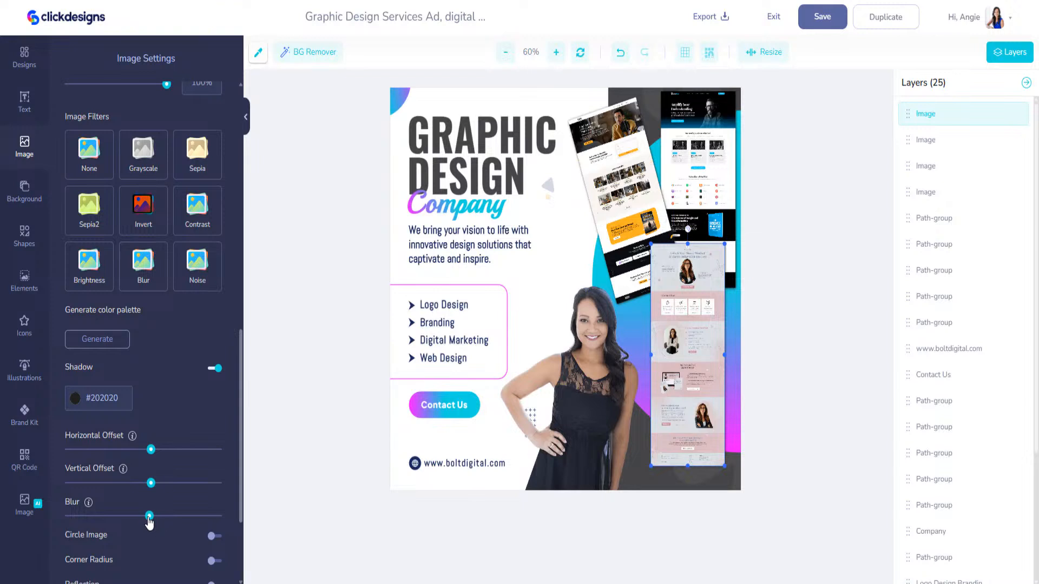
{"action": "left_click_drag", "start_coordinate": [654, 377], "coordinate": [700, 411]}
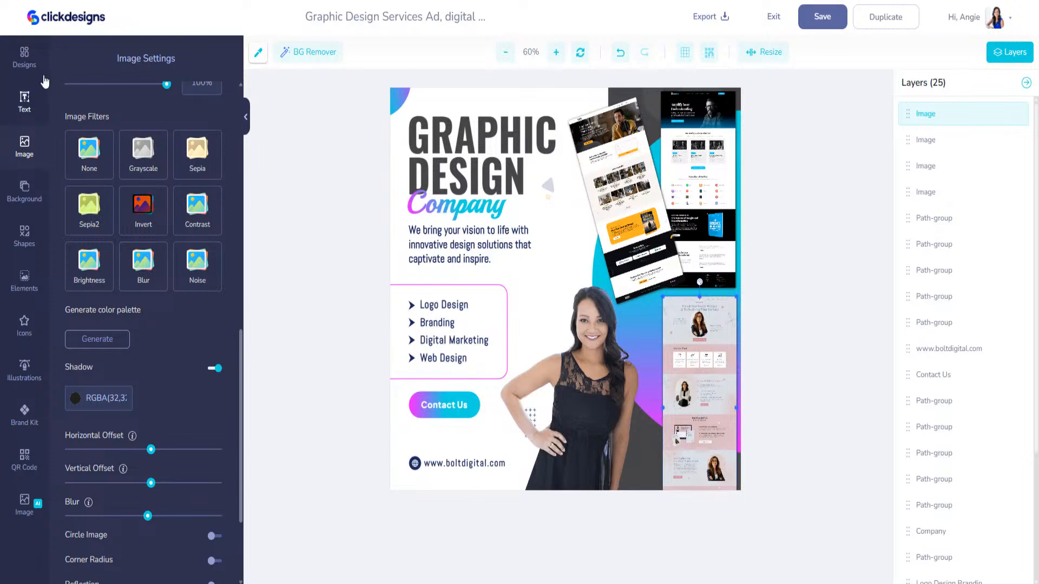
- Insert the author landing page with the yellow book section from the page templates and scale it down
{"action": "left_click", "coordinate": [24, 56]}
{"action": "mouse_move", "coordinate": [177, 387]}
{"action": "scroll", "coordinate": [177, 387], "scroll_direction": "down", "scroll_amount": 7}
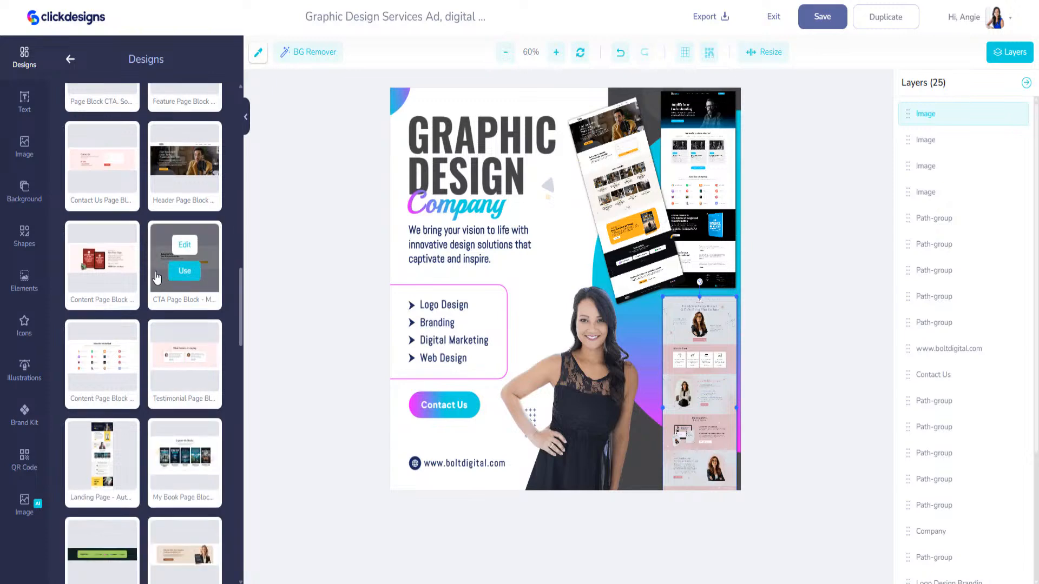
{"action": "scroll", "coordinate": [158, 273], "scroll_direction": "down", "scroll_amount": 5}
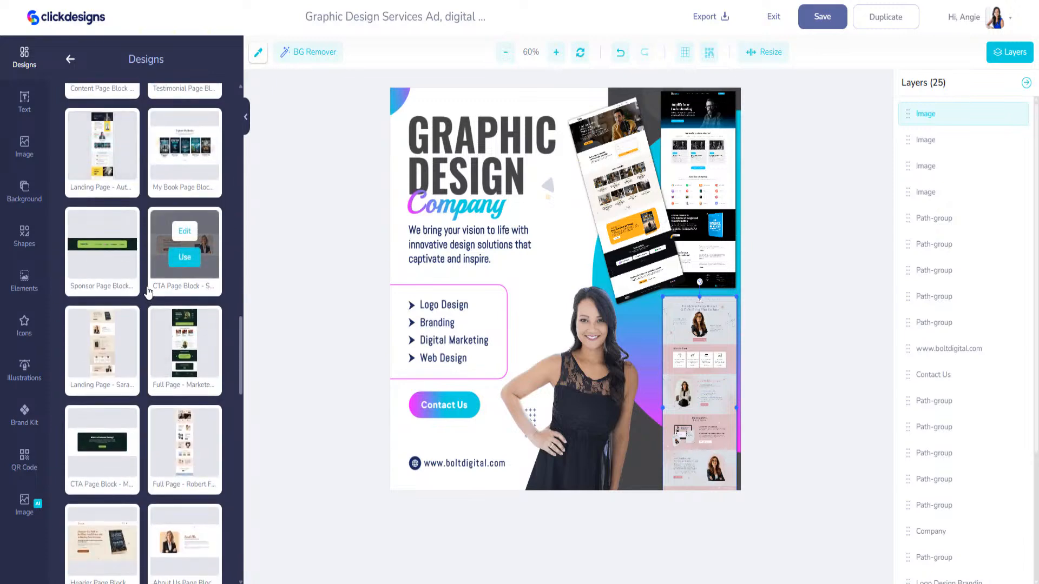
{"action": "left_click", "coordinate": [99, 149]}
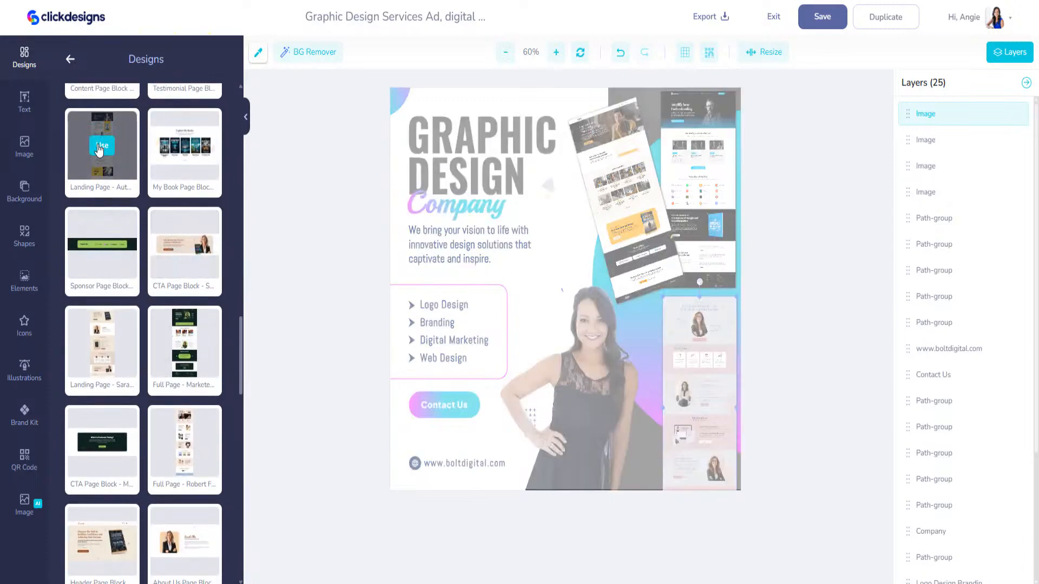
{"action": "left_click_drag", "start_coordinate": [485, 90], "coordinate": [483, 280]}
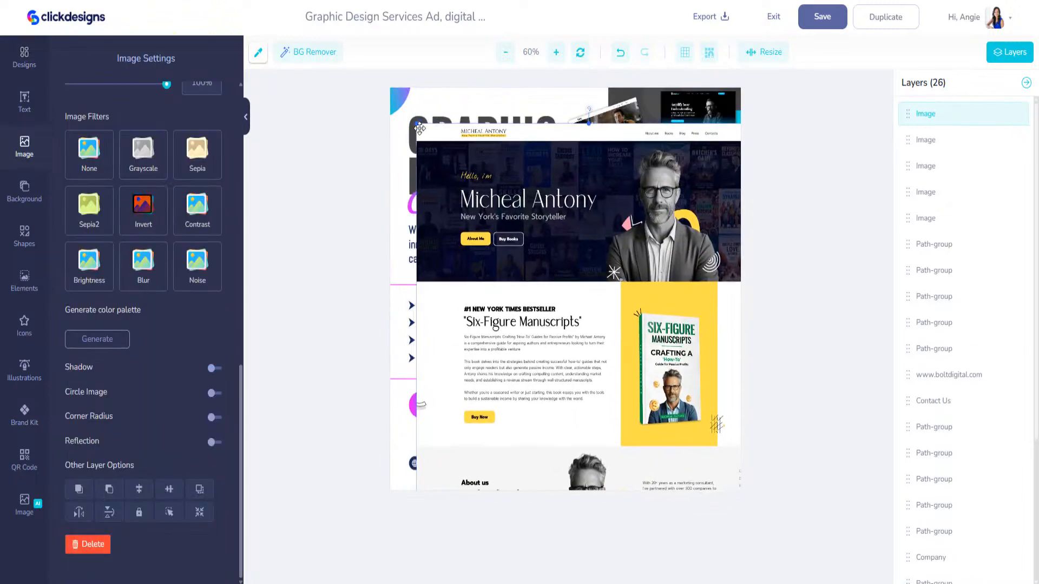
{"action": "left_click_drag", "start_coordinate": [415, 126], "coordinate": [528, 477]}
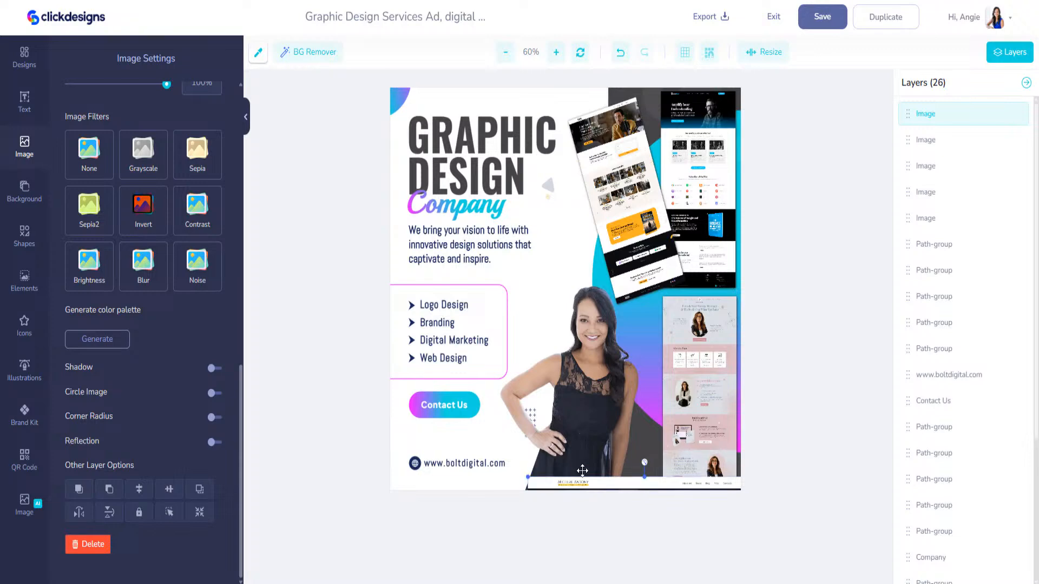
- Tilt the author landing page over the pink sales page's edge and shift the woman's photo left to make room
{"action": "left_click_drag", "start_coordinate": [588, 467], "coordinate": [658, 309]}
{"action": "left_click_drag", "start_coordinate": [651, 357], "coordinate": [641, 351]}
{"action": "mouse_move", "coordinate": [595, 376]}
{"action": "left_mouse_down"}
{"action": "mouse_move", "coordinate": [566, 373]}
{"action": "mouse_move", "coordinate": [580, 376]}
{"action": "left_mouse_up"}
{"action": "left_click_drag", "start_coordinate": [660, 369], "coordinate": [650, 368]}
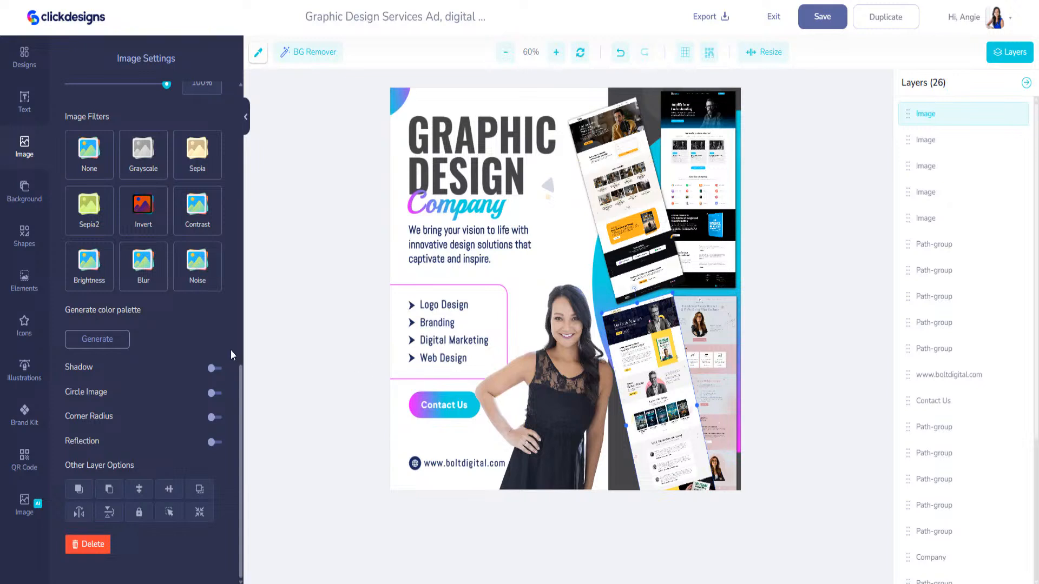
- Give the tilted author landing page a shadow with mid-range blur
{"action": "left_click", "coordinate": [214, 369]}
{"action": "left_click_drag", "start_coordinate": [85, 521], "coordinate": [150, 514]}
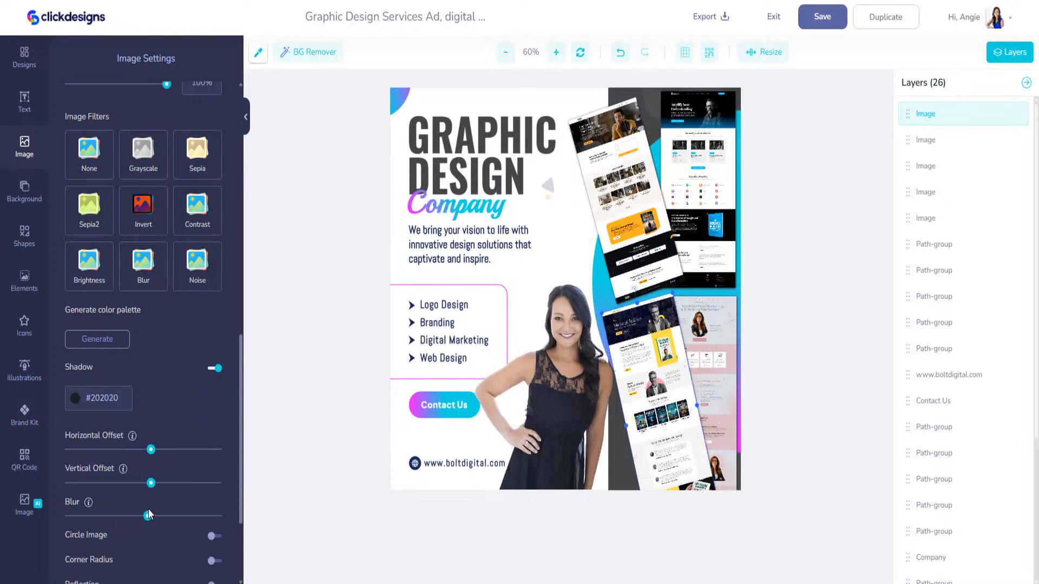
{"action": "left_click", "coordinate": [569, 398]}
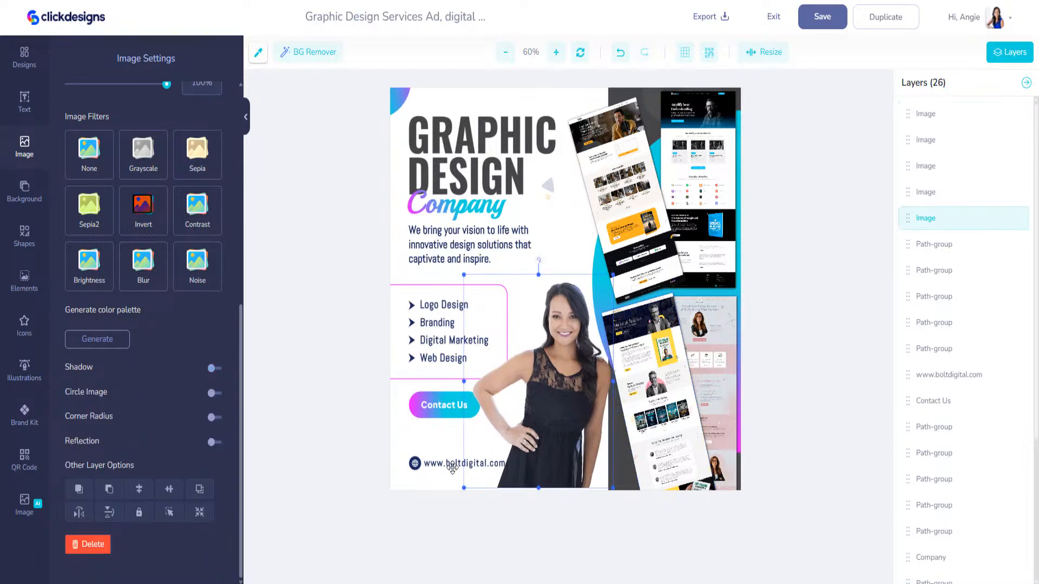
- Nudge the upper tilted landing page slightly to the right
{"action": "left_click", "coordinate": [415, 464]}
{"action": "left_click", "coordinate": [445, 464]}
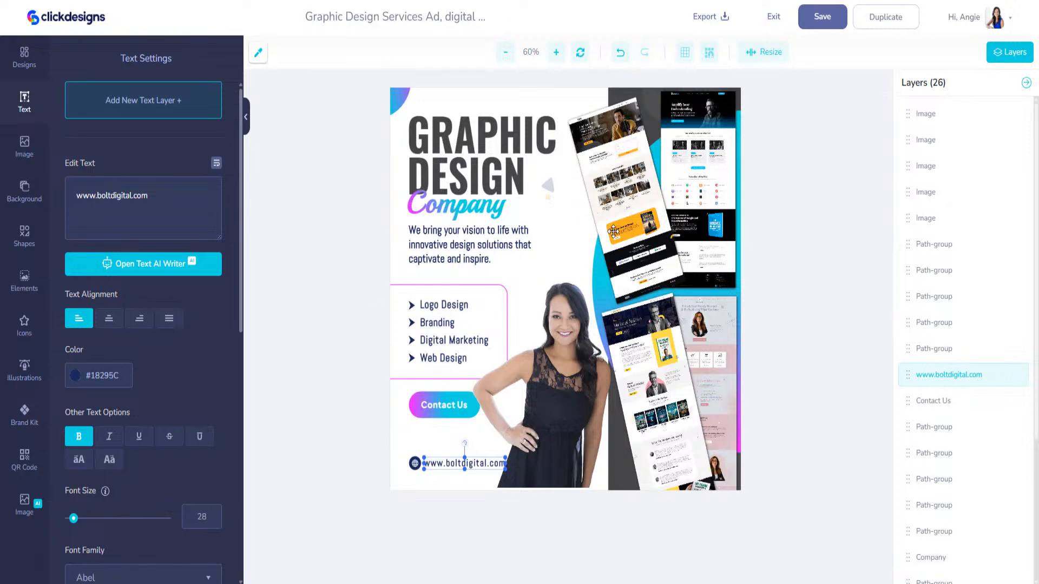
{"action": "left_click", "coordinate": [628, 224]}
{"action": "left_click", "coordinate": [628, 316]}
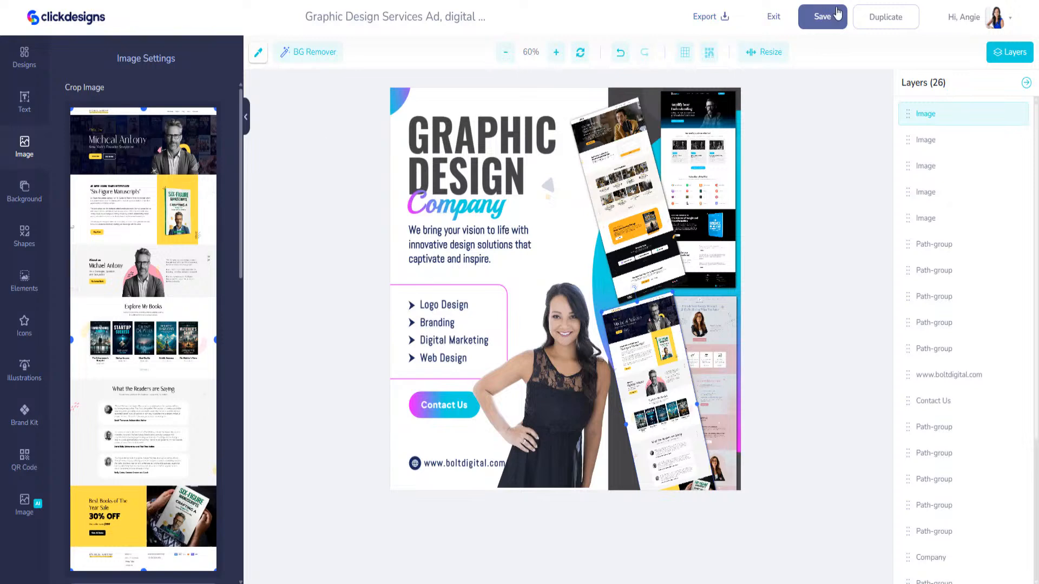
- Save the design and exit the editor, and open the Pages category of the template library
{"action": "left_click", "coordinate": [821, 16]}
{"action": "left_click", "coordinate": [773, 19]}
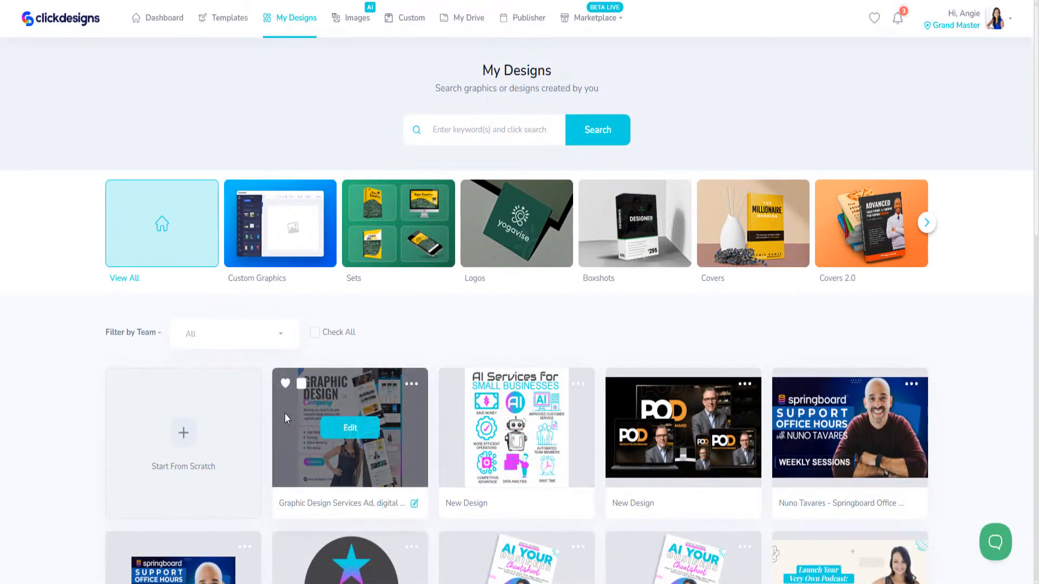
{"action": "left_click", "coordinate": [237, 35]}
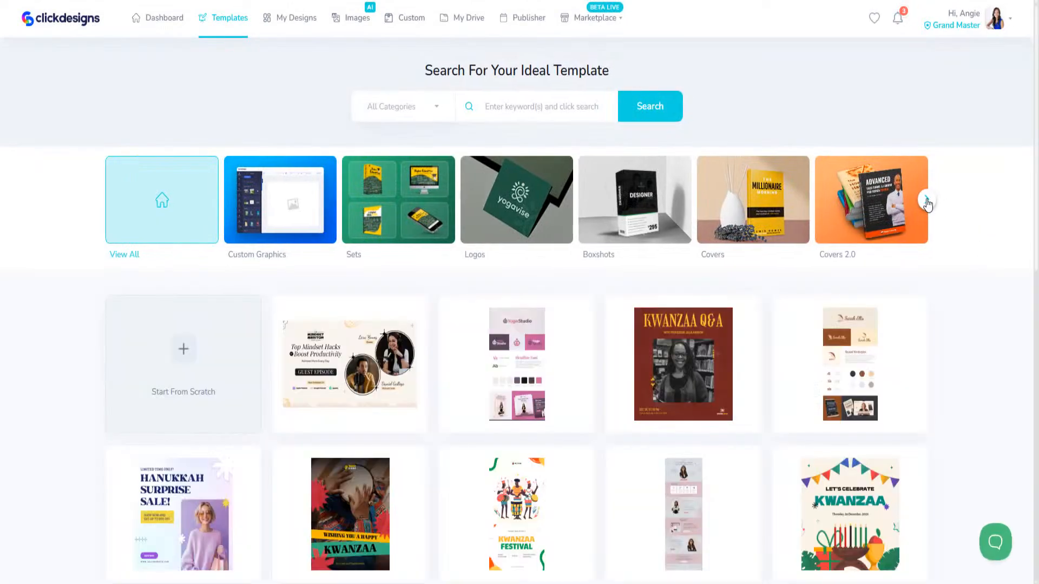
{"action": "left_click", "coordinate": [926, 200]}
{"action": "left_click", "coordinate": [927, 201]}
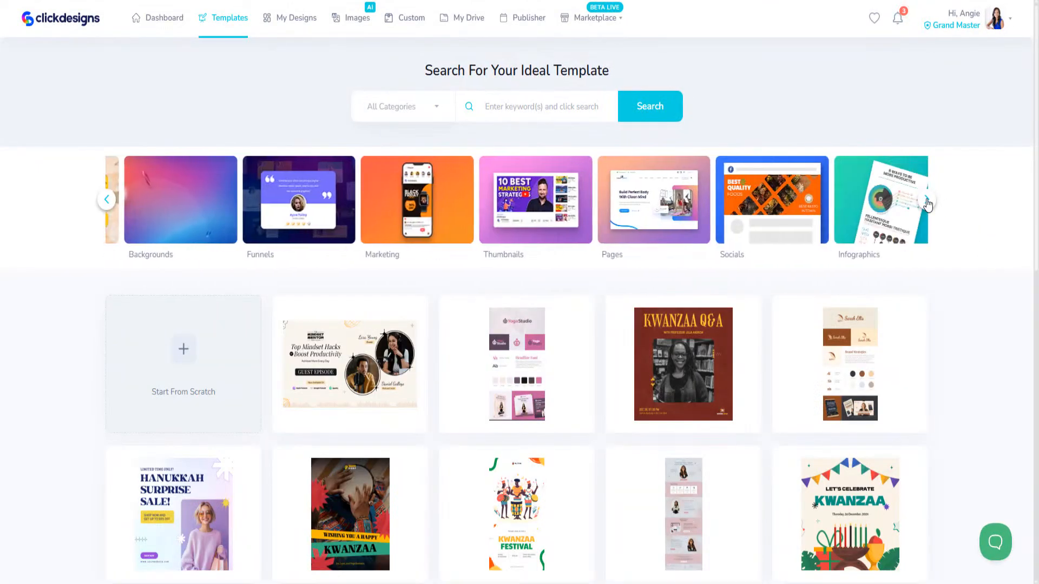
{"action": "left_click", "coordinate": [502, 227]}
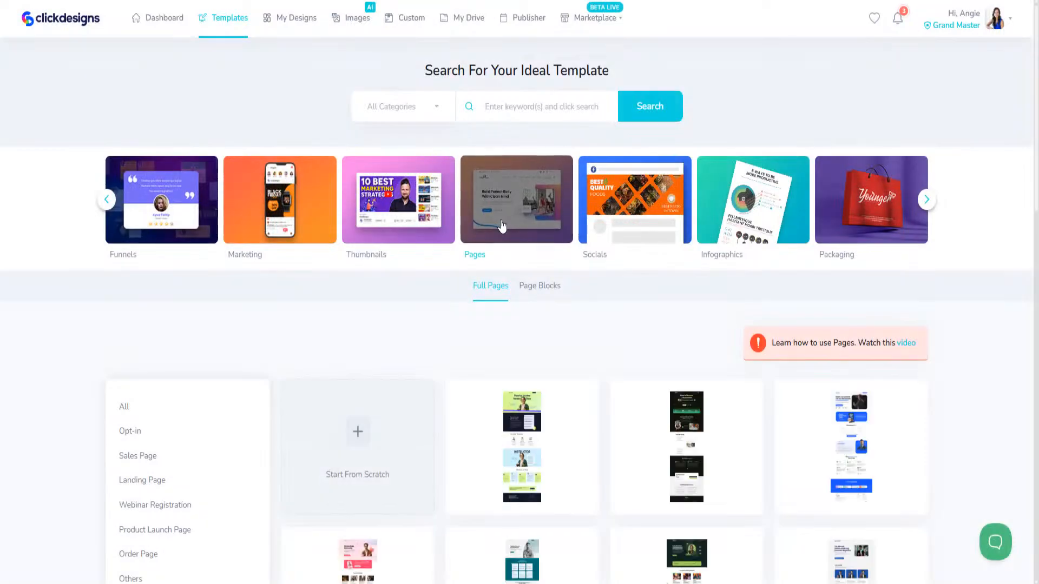
- Browse the full-page templates and preview the navy Digital Marketing Specialist page over its whole length
{"action": "scroll", "coordinate": [508, 351], "scroll_direction": "down", "scroll_amount": 8}
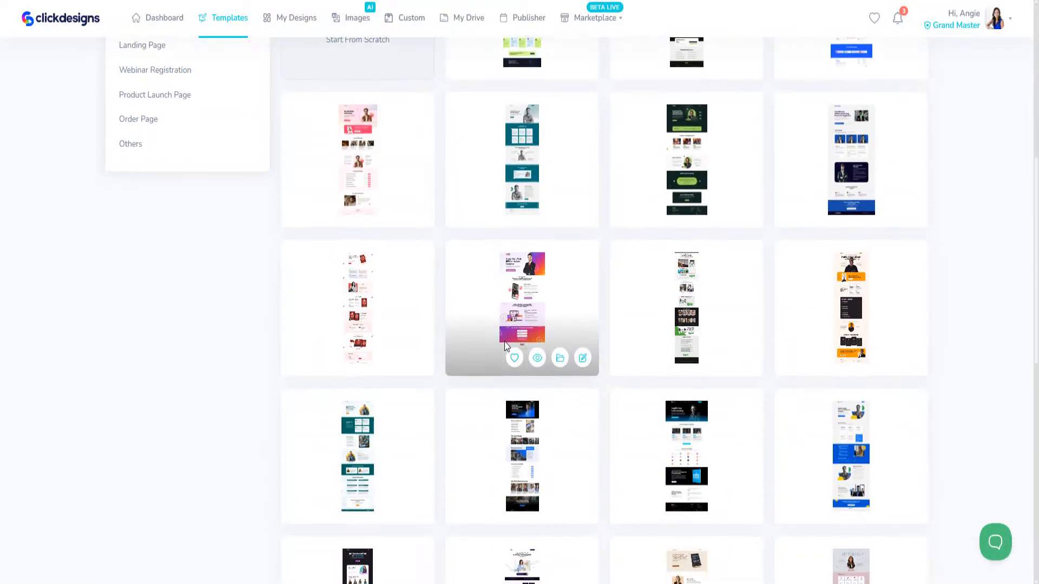
{"action": "scroll", "coordinate": [628, 405], "scroll_direction": "down", "scroll_amount": 7}
{"action": "scroll", "coordinate": [625, 407], "scroll_direction": "down", "scroll_amount": 1}
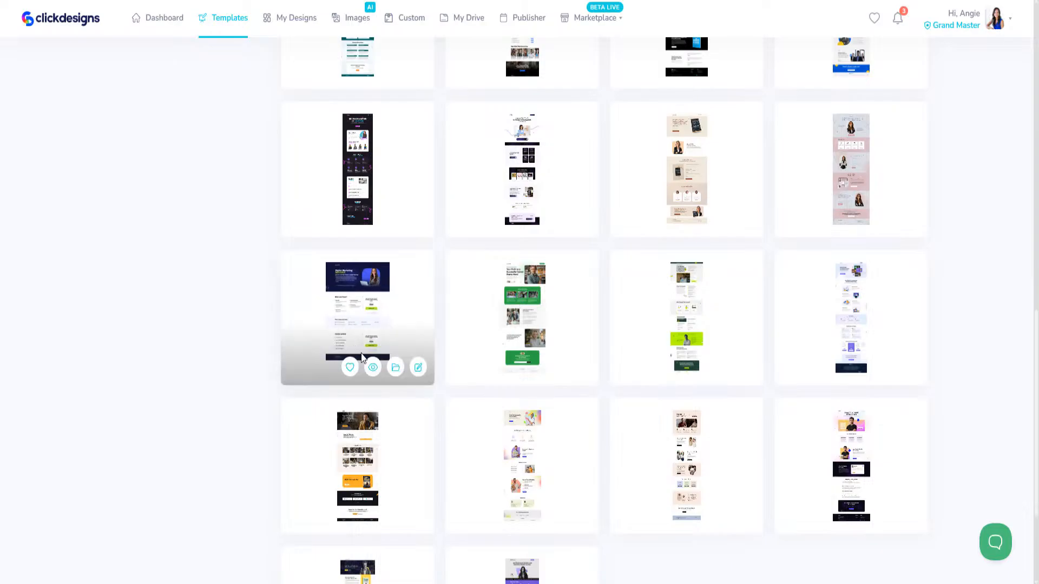
{"action": "left_click", "coordinate": [373, 369]}
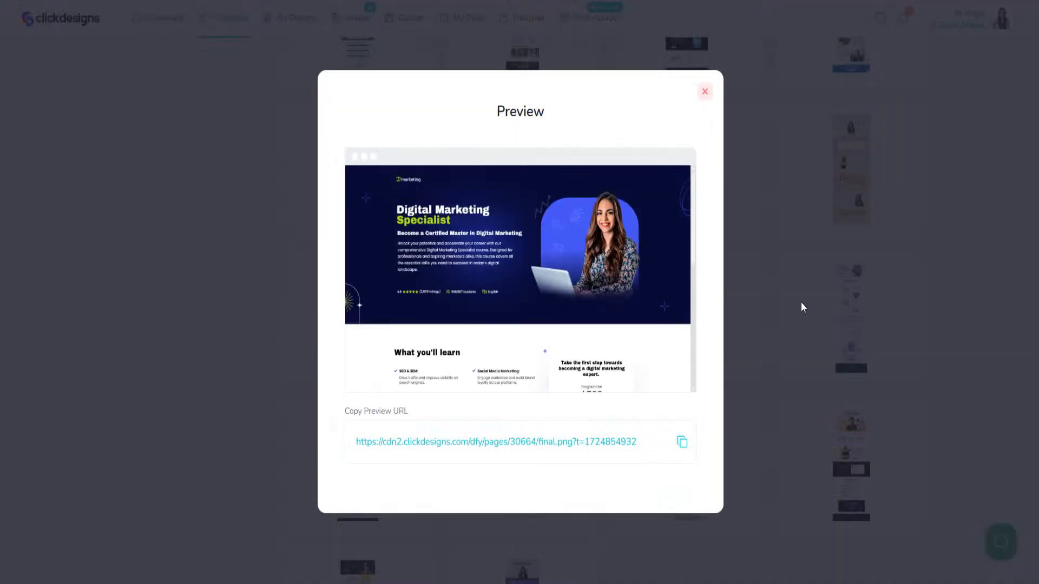
{"action": "scroll", "coordinate": [499, 321], "scroll_direction": "down", "scroll_amount": 5}
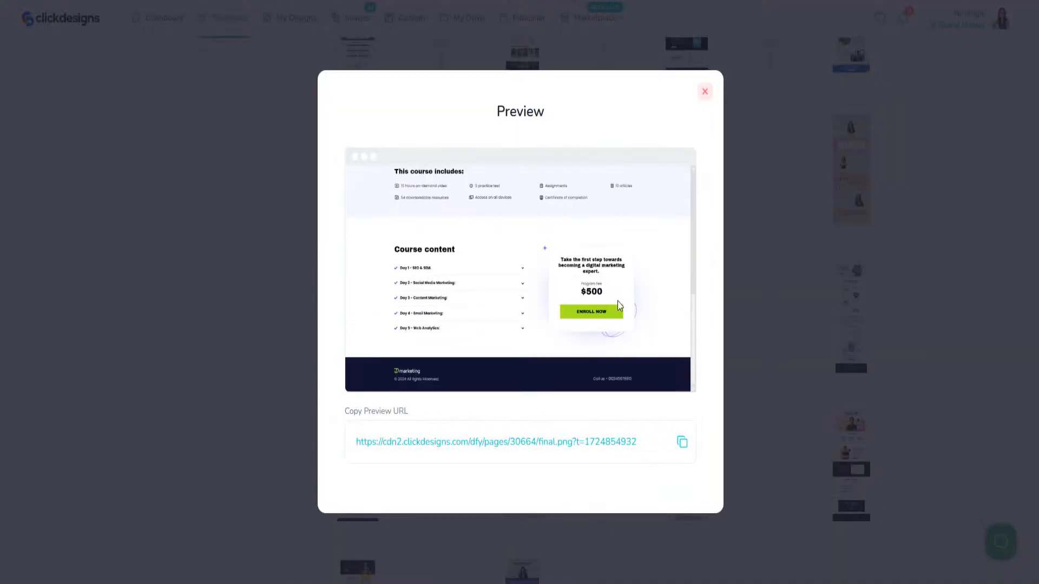
{"action": "scroll", "coordinate": [569, 296], "scroll_direction": "up", "scroll_amount": 5}
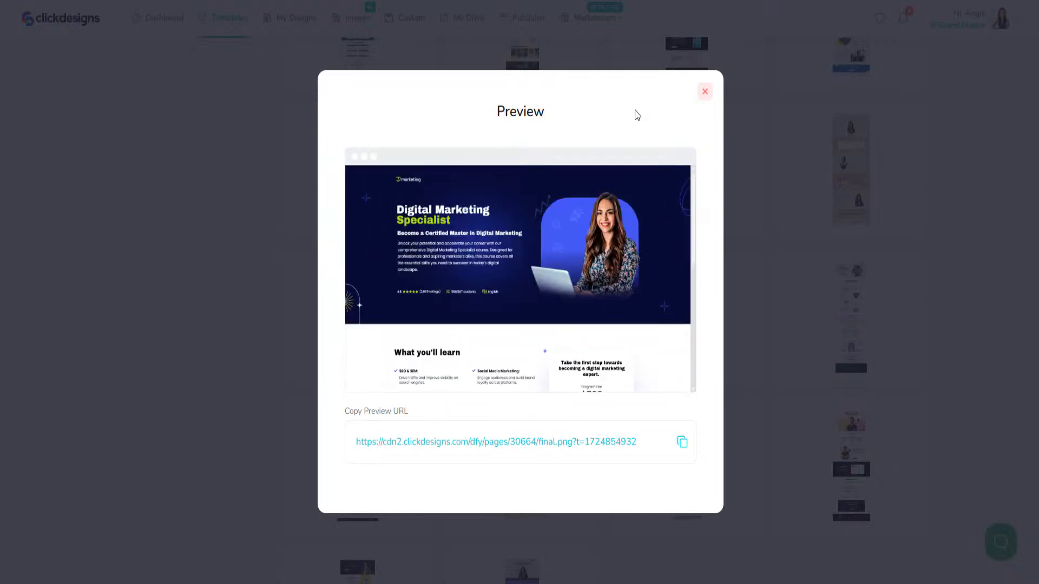
{"action": "left_click", "coordinate": [703, 88]}
- Look through the remaining full-page templates and preview the cream-coloured parenting page
{"action": "scroll", "coordinate": [654, 407], "scroll_direction": "down", "scroll_amount": 4}
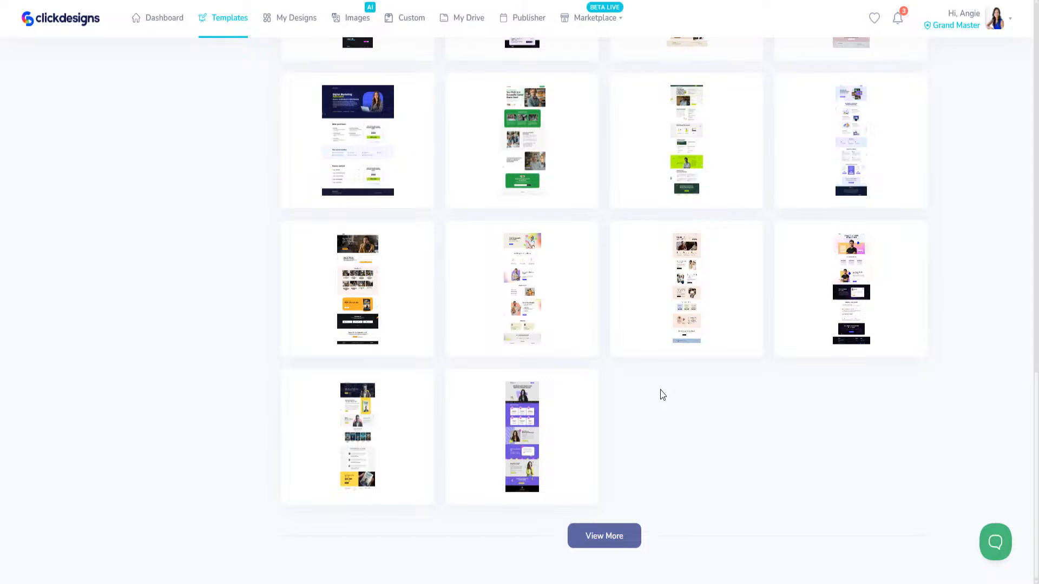
{"action": "scroll", "coordinate": [660, 396], "scroll_direction": "up", "scroll_amount": 1}
{"action": "scroll", "coordinate": [661, 394], "scroll_direction": "up", "scroll_amount": 6}
{"action": "scroll", "coordinate": [661, 390], "scroll_direction": "down", "scroll_amount": 5}
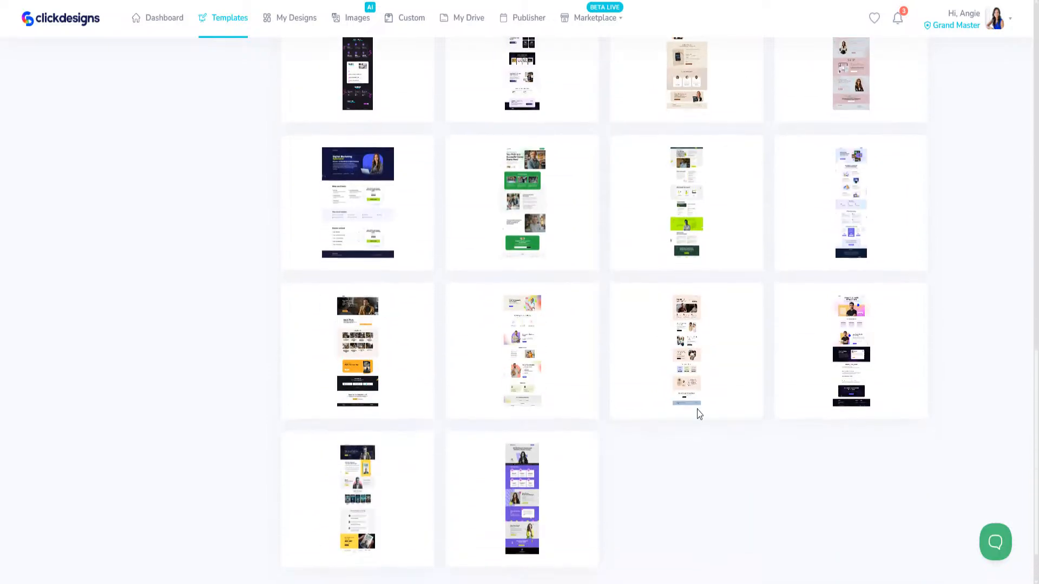
{"action": "left_click", "coordinate": [704, 402]}
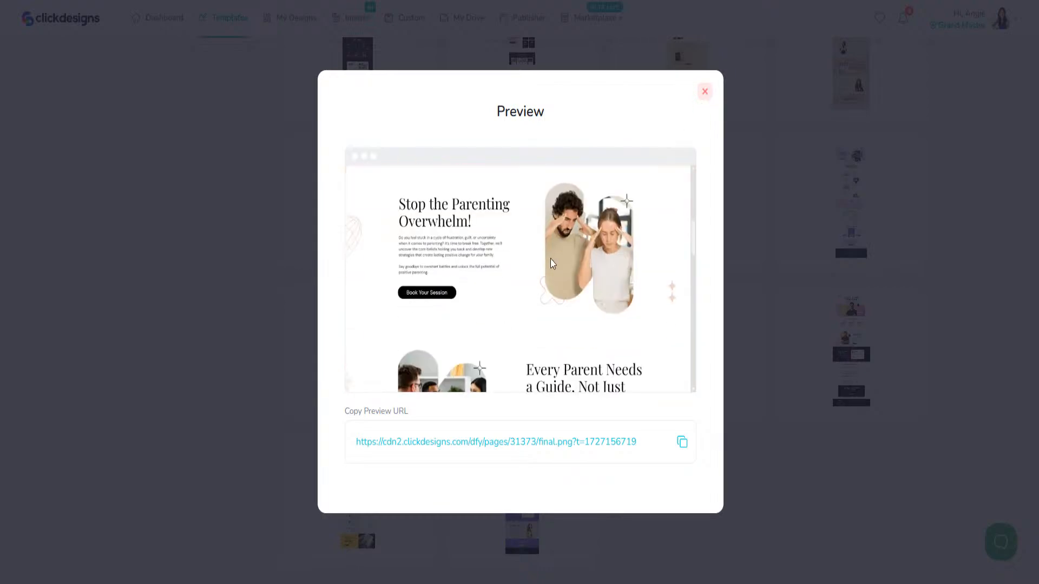
{"action": "scroll", "coordinate": [550, 261], "scroll_direction": "down", "scroll_amount": 5}
{"action": "left_click", "coordinate": [703, 92]}
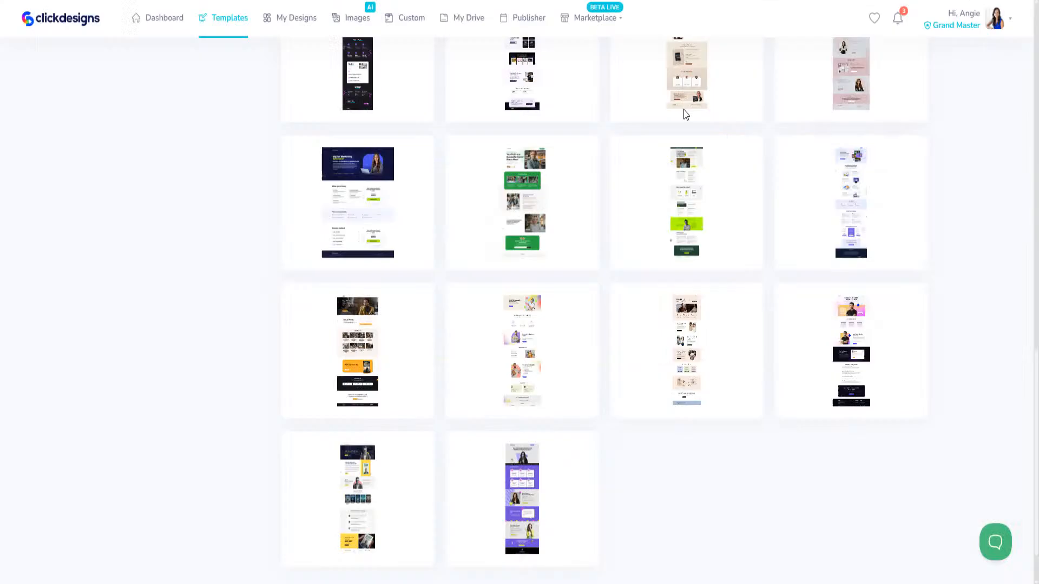
- Preview the black-and-white paid traffic course page among the full-page templates
{"action": "scroll", "coordinate": [544, 391], "scroll_direction": "up", "scroll_amount": 5}
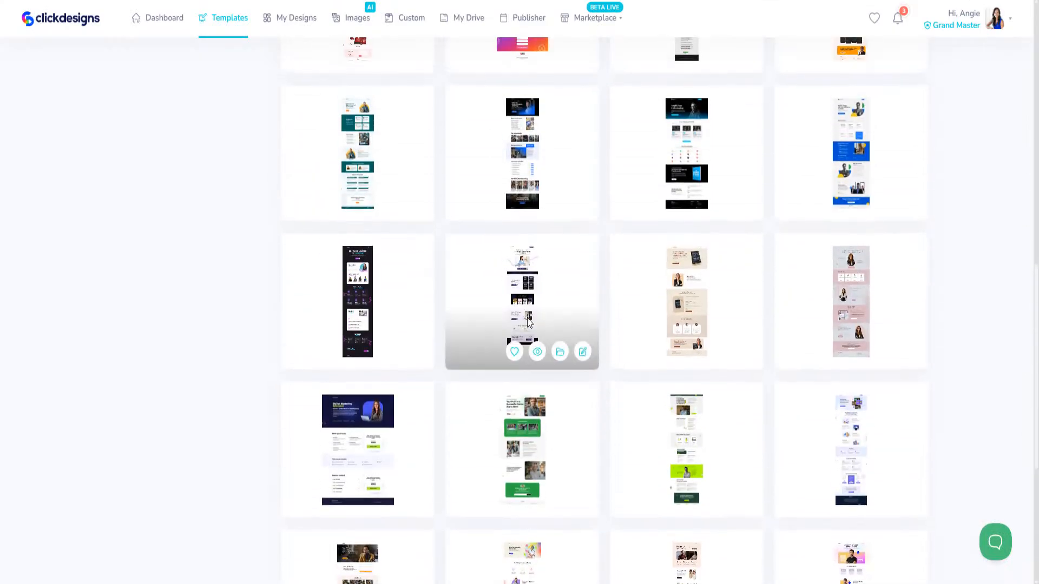
{"action": "left_click", "coordinate": [537, 352]}
{"action": "scroll", "coordinate": [531, 327], "scroll_direction": "up", "scroll_amount": 10}
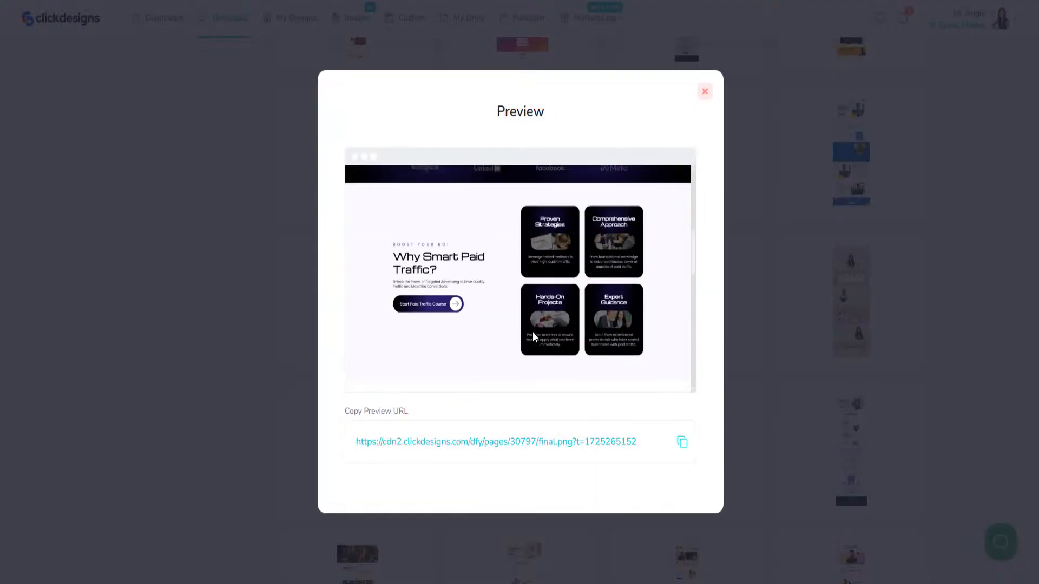
{"action": "left_click", "coordinate": [704, 93]}
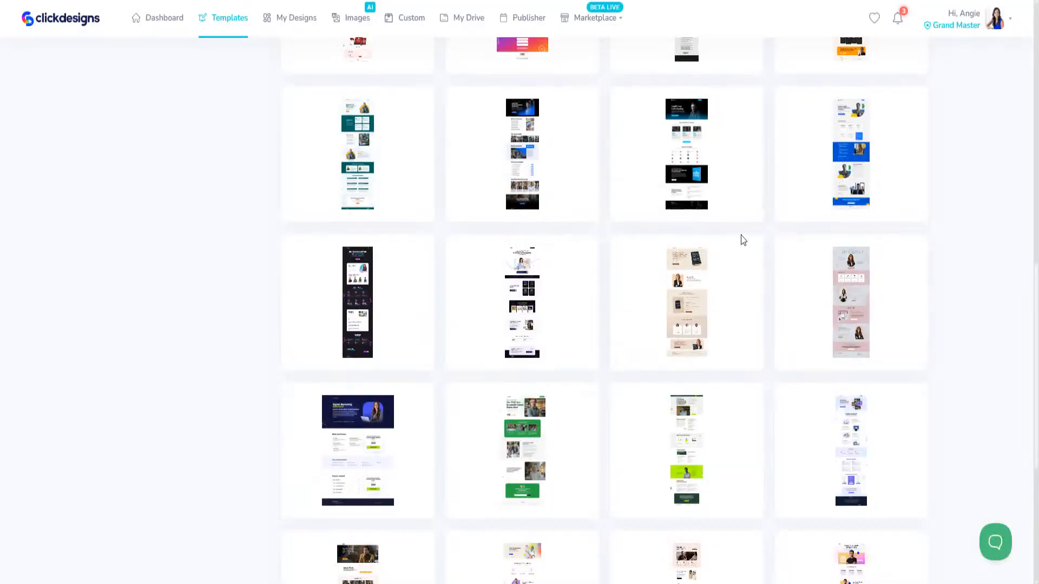
- Return to the start of the full-page templates and preview the green Passive Income Master Class page
{"action": "scroll", "coordinate": [593, 244], "scroll_direction": "up", "scroll_amount": 10}
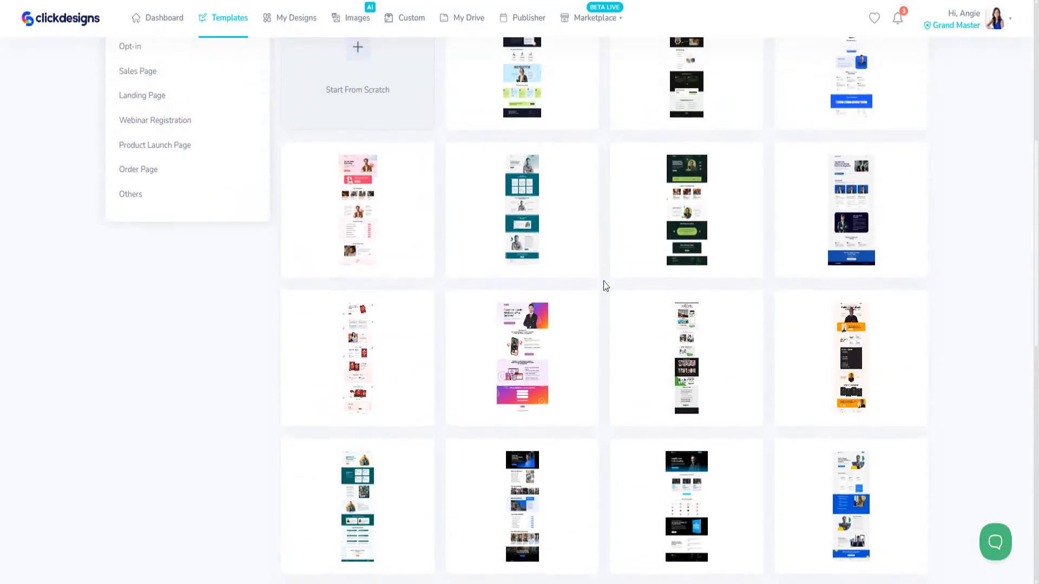
{"action": "scroll", "coordinate": [566, 263], "scroll_direction": "up", "scroll_amount": 2}
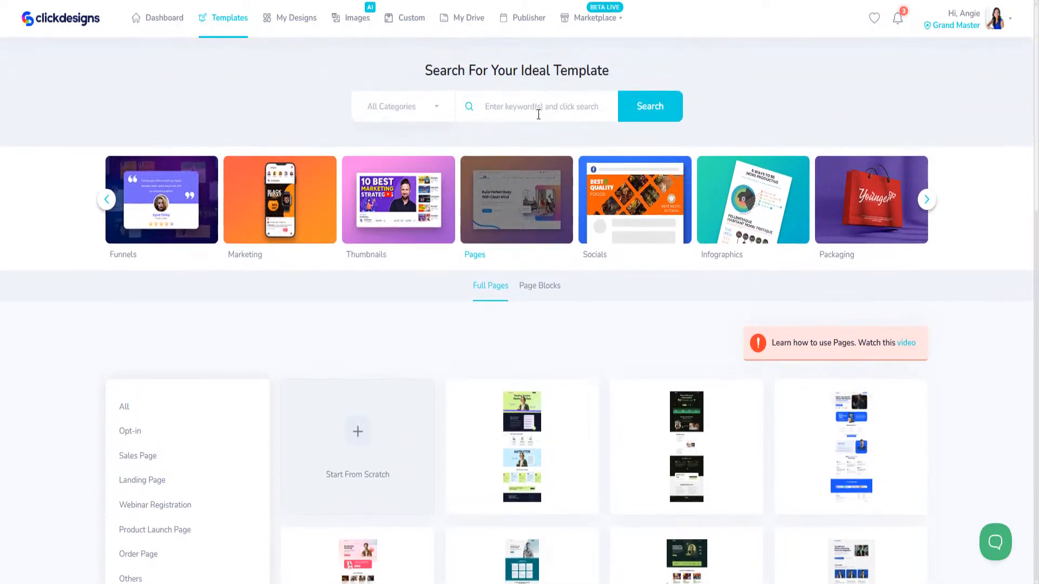
{"action": "left_click", "coordinate": [538, 111]}
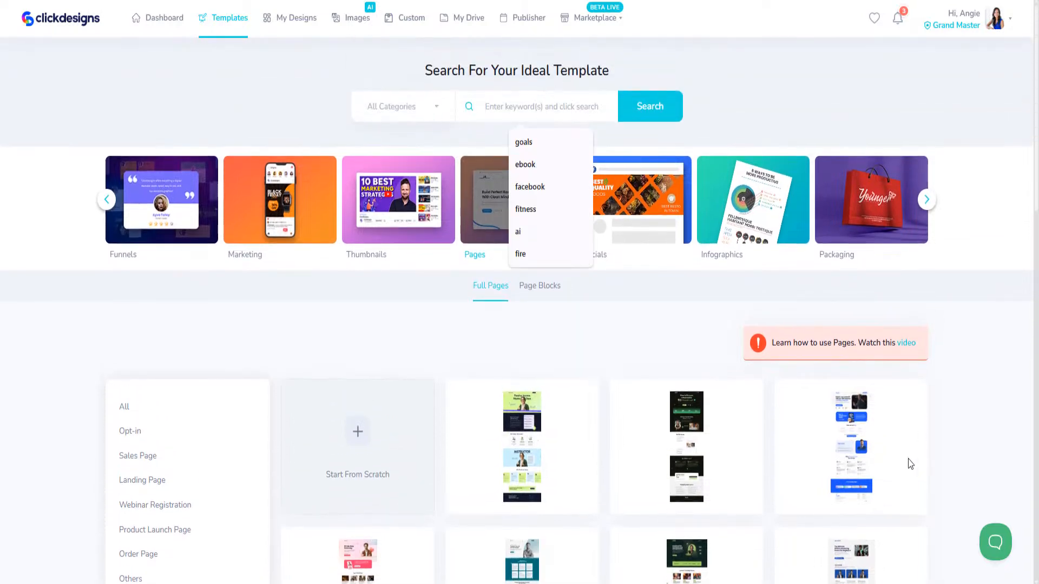
{"action": "left_click", "coordinate": [538, 497]}
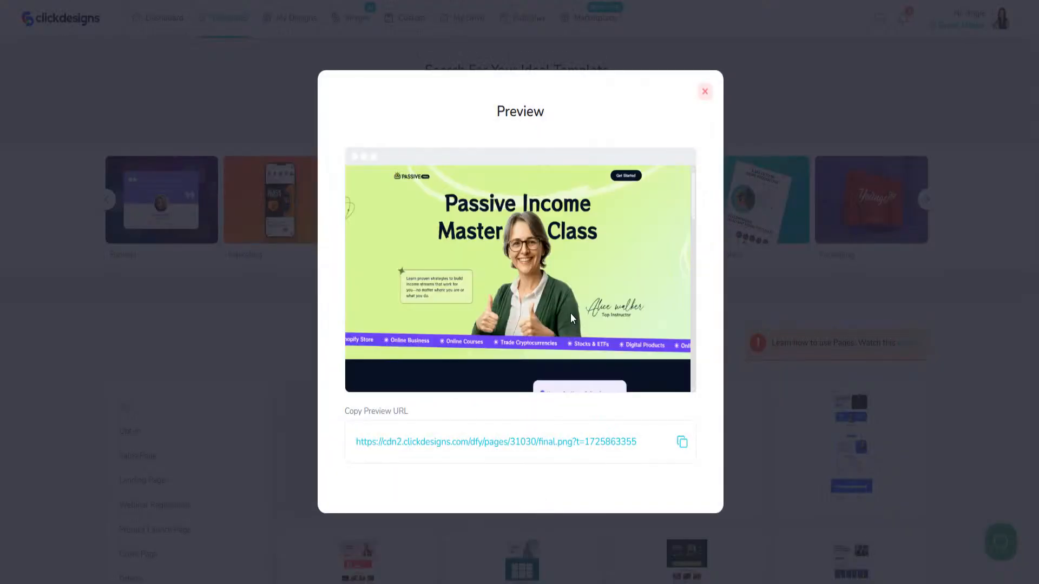
{"action": "left_click", "coordinate": [704, 92]}
- Look over the whole range of full-page templates and the further template categories beyond Packaging
{"action": "scroll", "coordinate": [612, 484], "scroll_direction": "down", "scroll_amount": 5}
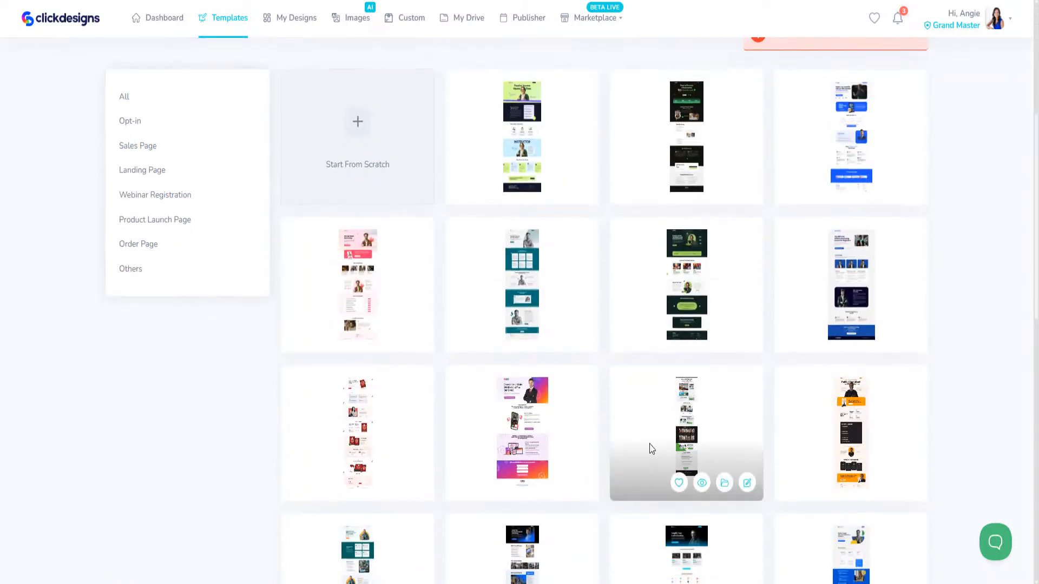
{"action": "scroll", "coordinate": [659, 430], "scroll_direction": "down", "scroll_amount": 5}
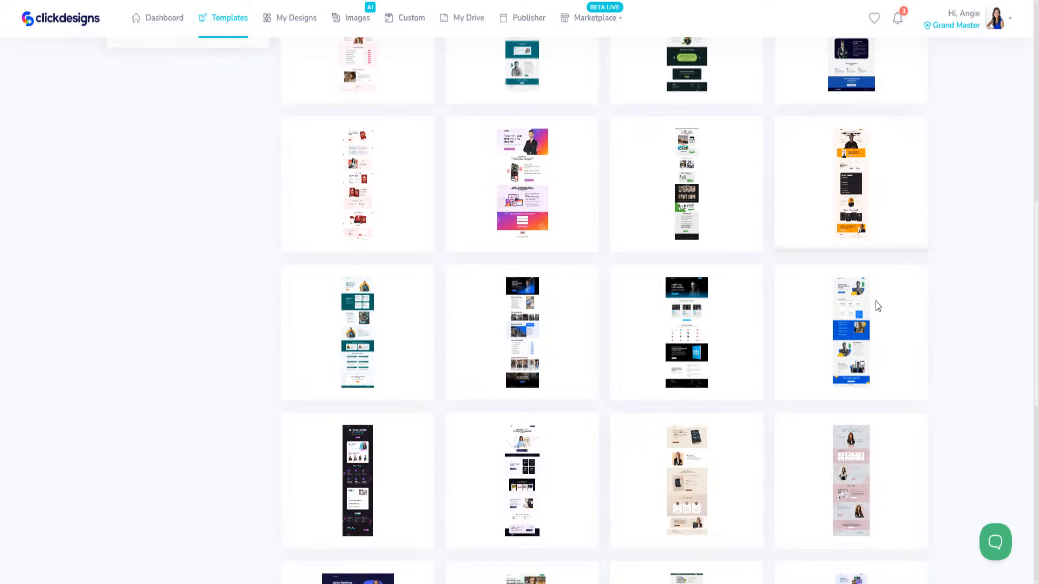
{"action": "scroll", "coordinate": [890, 274], "scroll_direction": "down", "scroll_amount": 7}
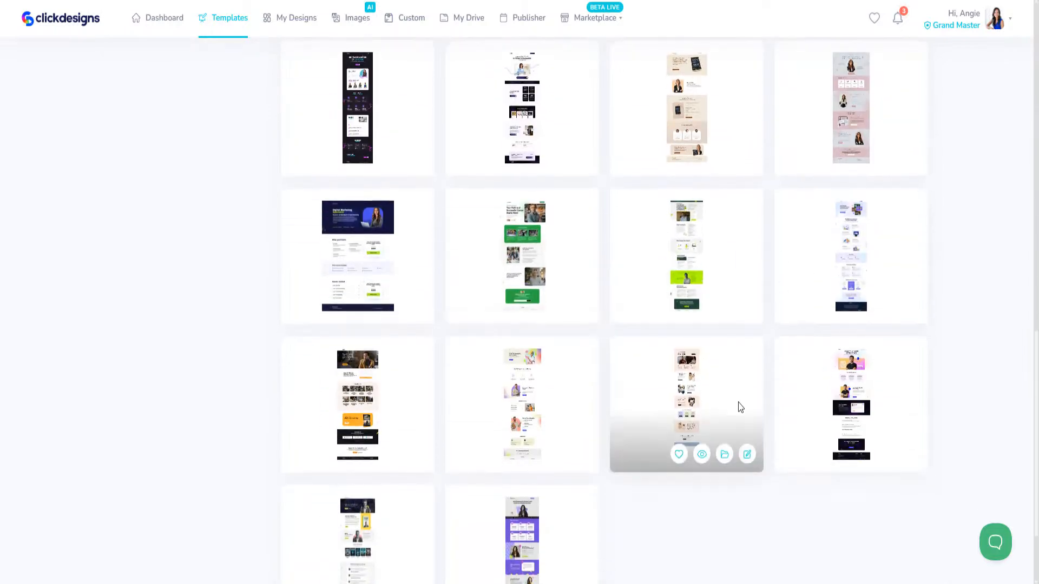
{"action": "scroll", "coordinate": [740, 407], "scroll_direction": "up", "scroll_amount": 15}
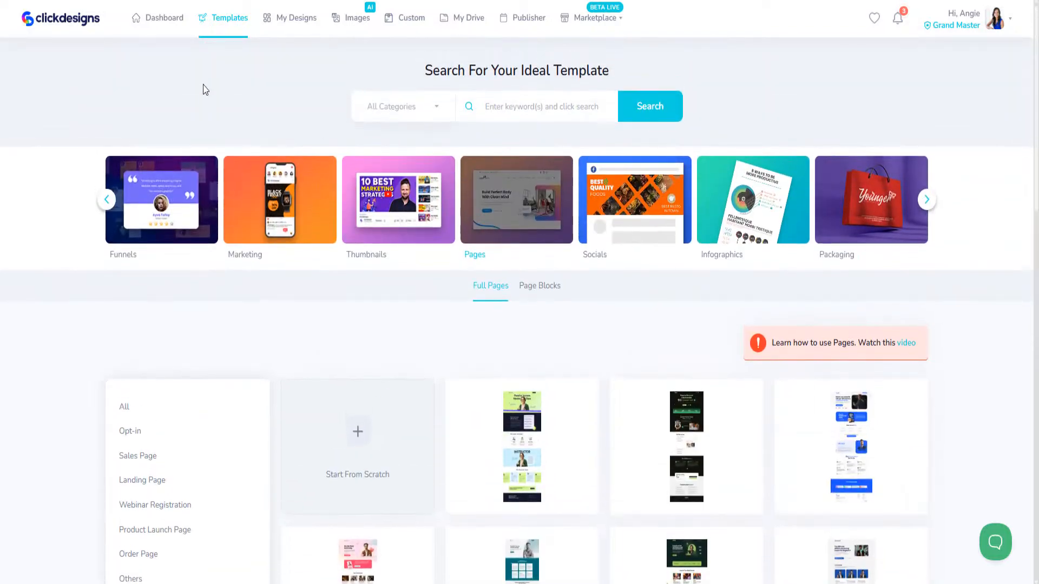
{"action": "left_click", "coordinate": [927, 207]}
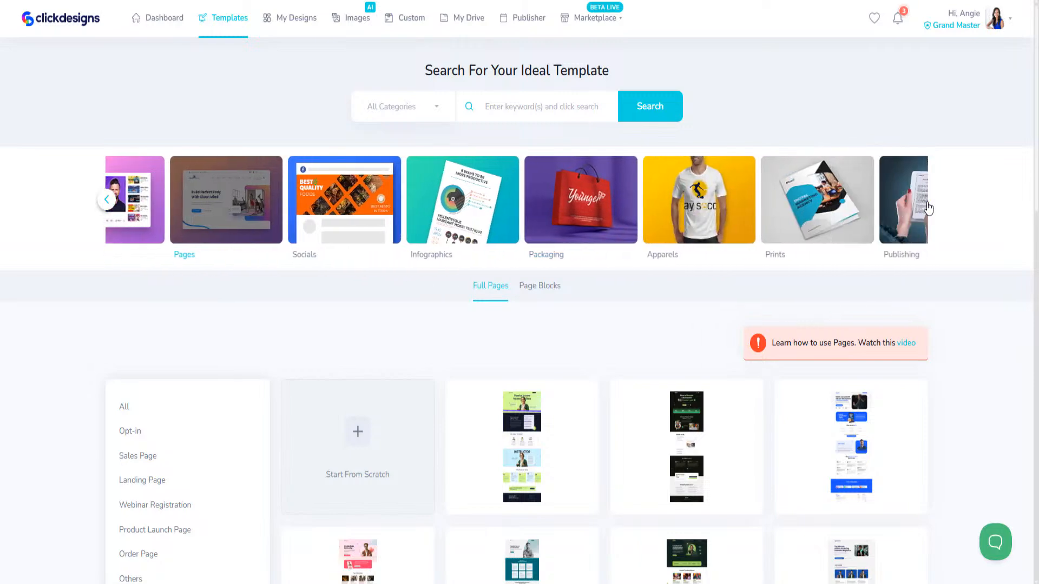
- Browse the book templates under Publishing and the business card templates under Prints
{"action": "left_click", "coordinate": [925, 209]}
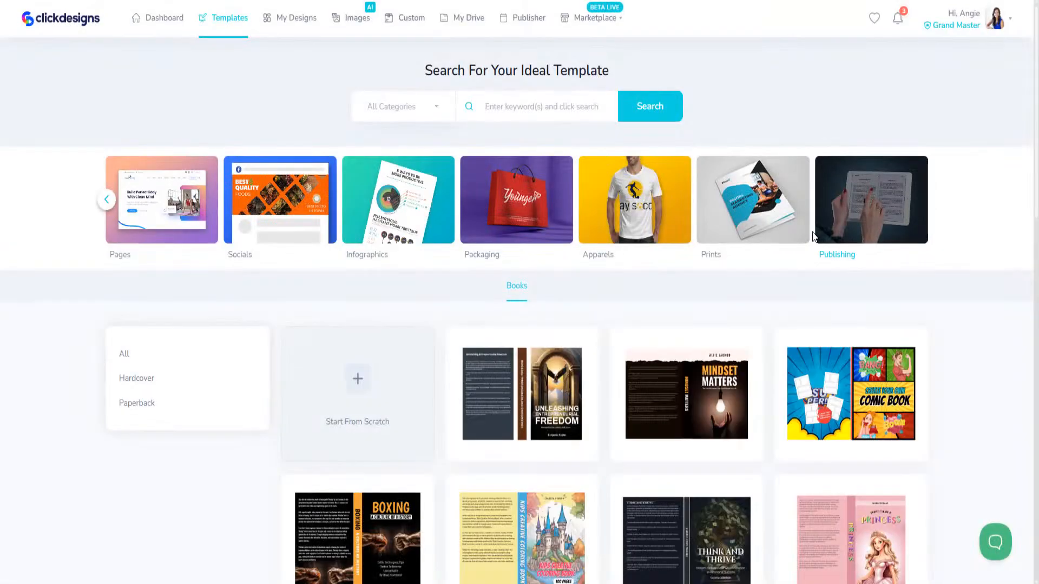
{"action": "left_click", "coordinate": [779, 216]}
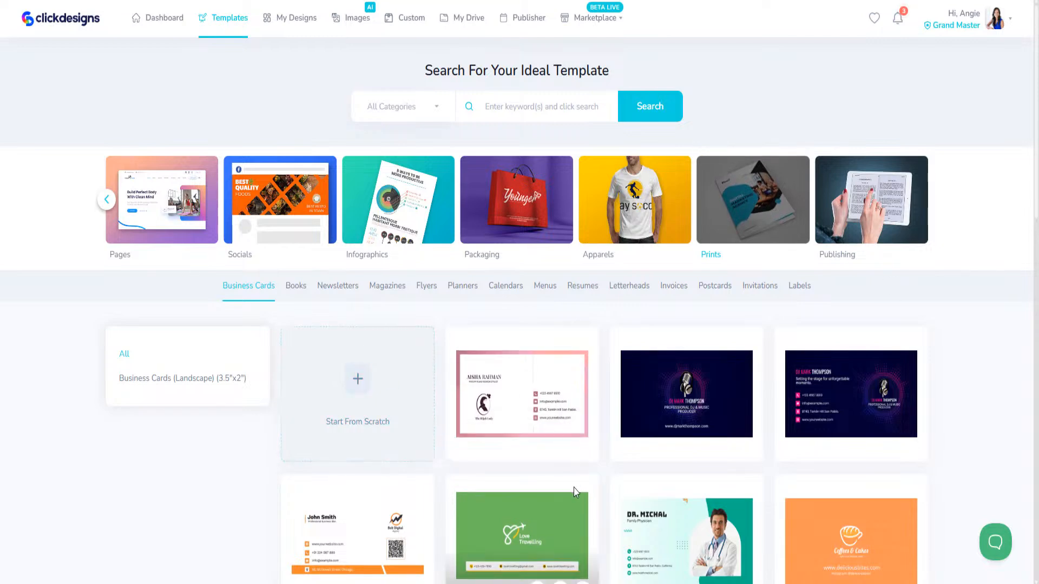
{"action": "scroll", "coordinate": [573, 488], "scroll_direction": "down", "scroll_amount": 5}
{"action": "scroll", "coordinate": [570, 482], "scroll_direction": "down", "scroll_amount": 8}
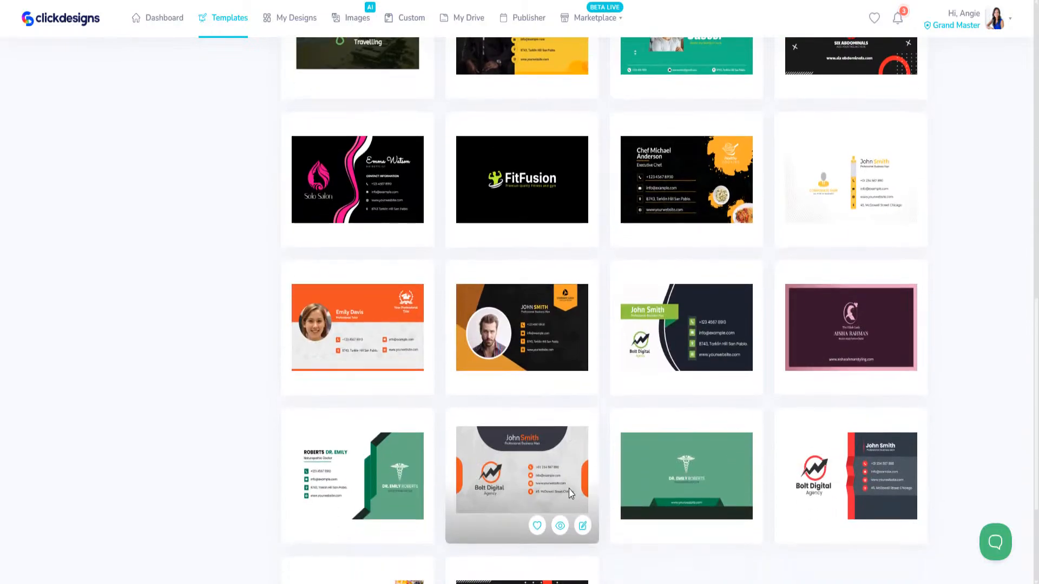
{"action": "scroll", "coordinate": [569, 486], "scroll_direction": "up", "scroll_amount": 15}
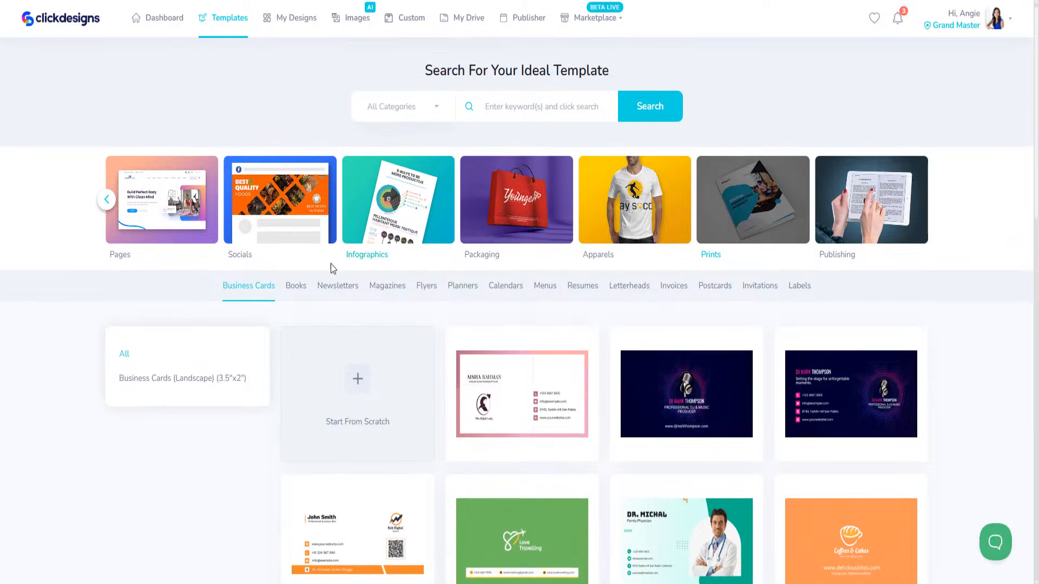
- Look through the book front cover templates in the Prints category
{"action": "left_click", "coordinate": [295, 287]}
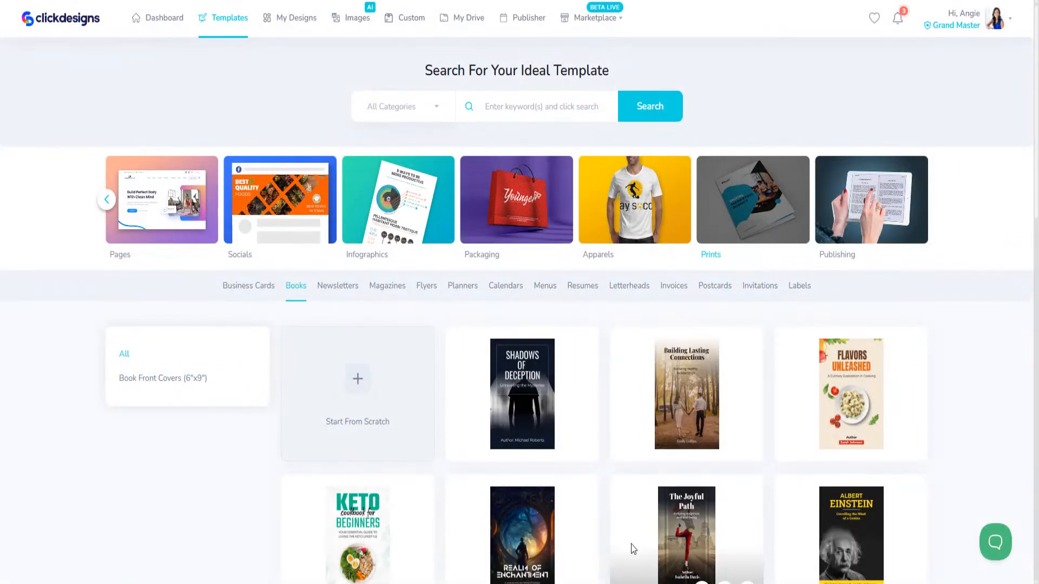
{"action": "scroll", "coordinate": [690, 456], "scroll_direction": "down", "scroll_amount": 5}
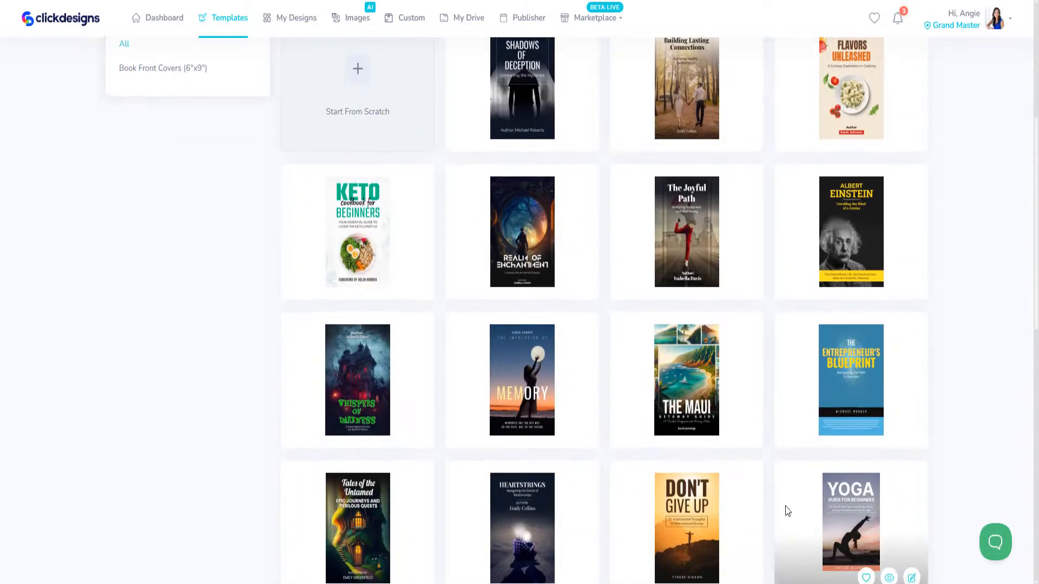
{"action": "scroll", "coordinate": [787, 508], "scroll_direction": "down", "scroll_amount": 8}
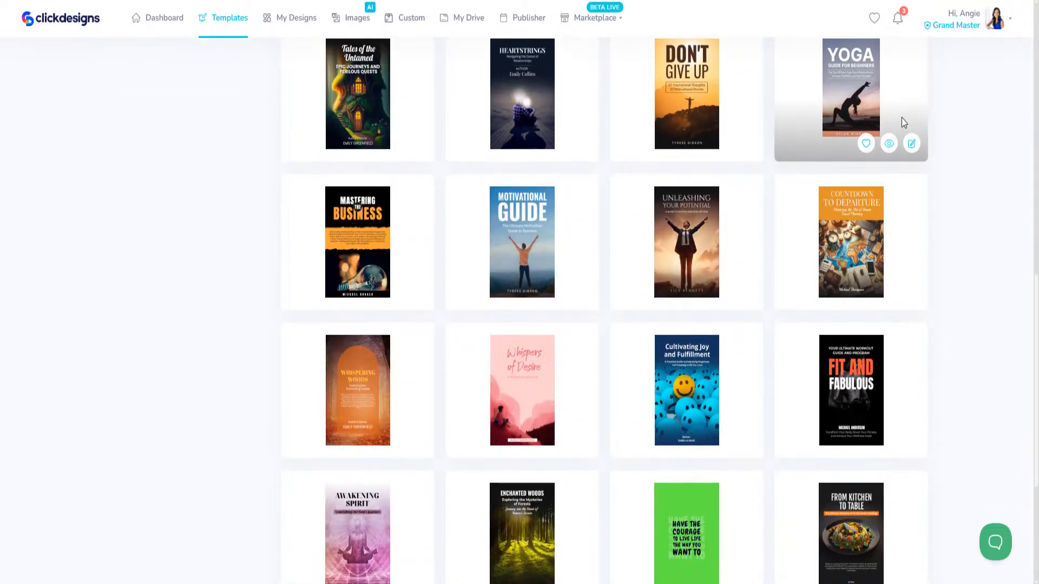
{"action": "scroll", "coordinate": [849, 229], "scroll_direction": "up", "scroll_amount": 2}
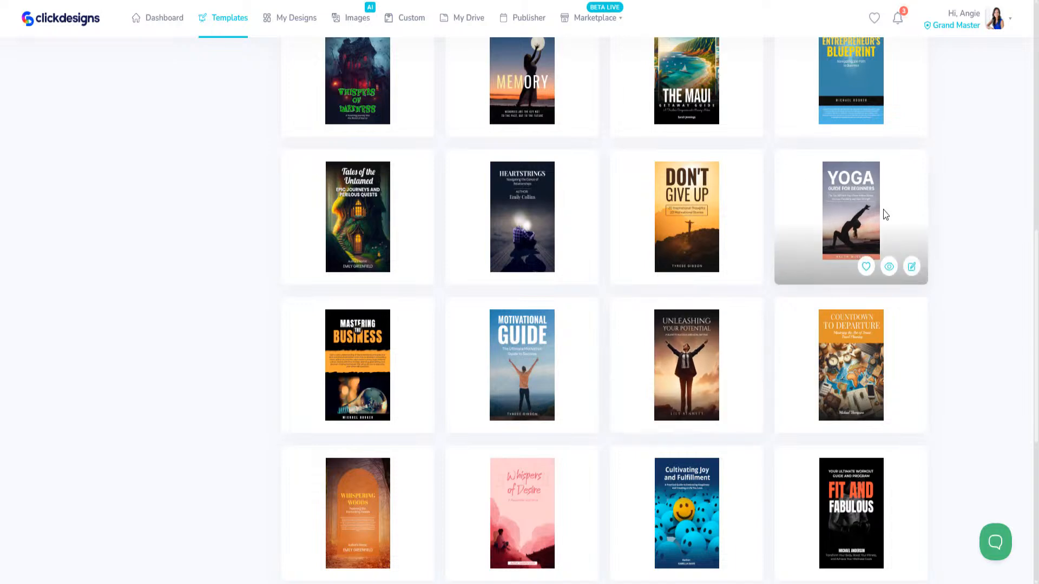
{"action": "scroll", "coordinate": [846, 229], "scroll_direction": "up", "scroll_amount": 10}
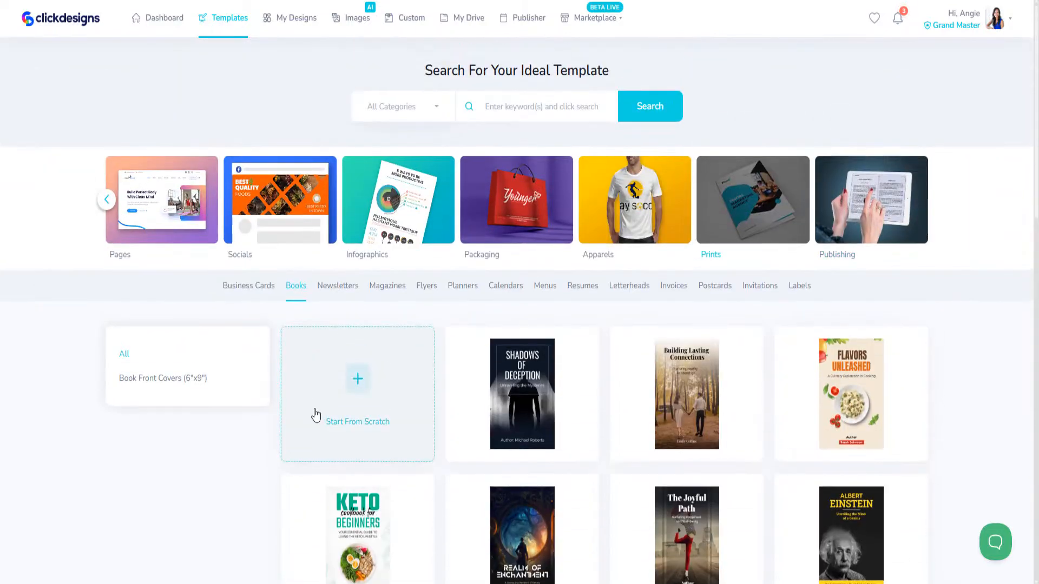
- Browse the newsletter templates and the magazine front cover templates in the Prints category
{"action": "left_click", "coordinate": [336, 287]}
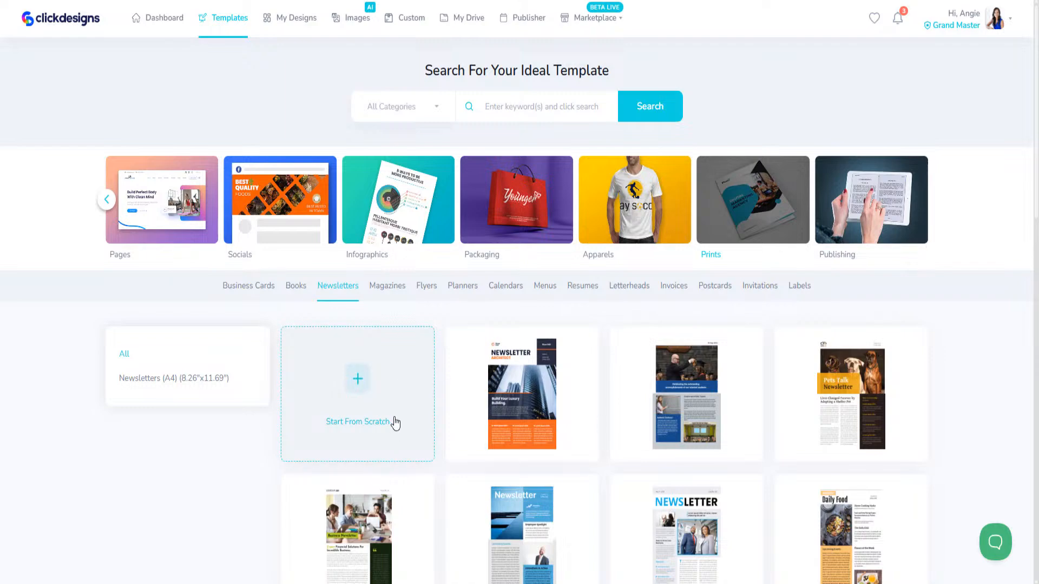
{"action": "scroll", "coordinate": [410, 430], "scroll_direction": "down", "scroll_amount": 9}
{"action": "scroll", "coordinate": [410, 426], "scroll_direction": "up", "scroll_amount": 10}
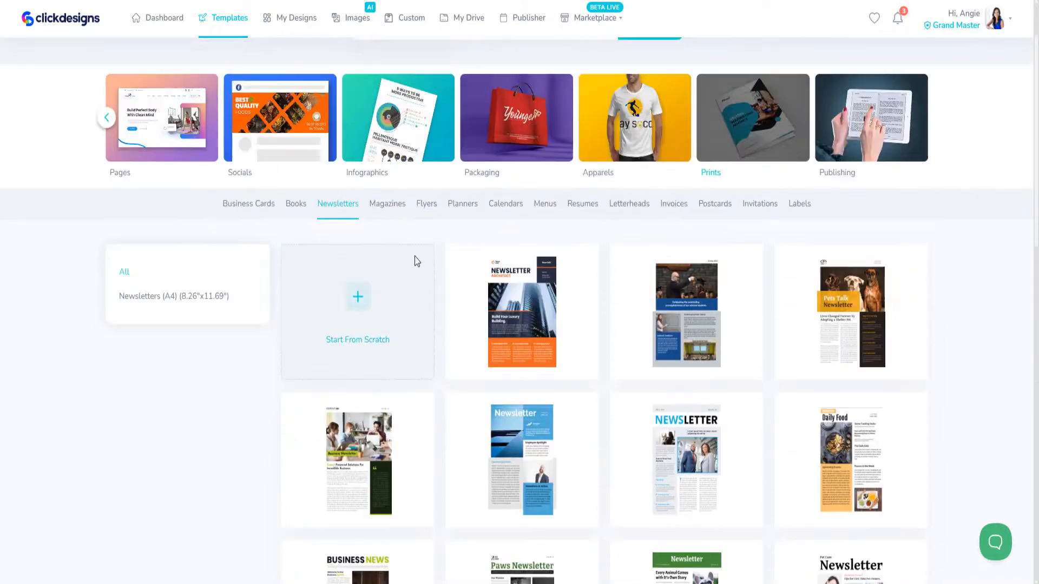
{"action": "left_click", "coordinate": [393, 289]}
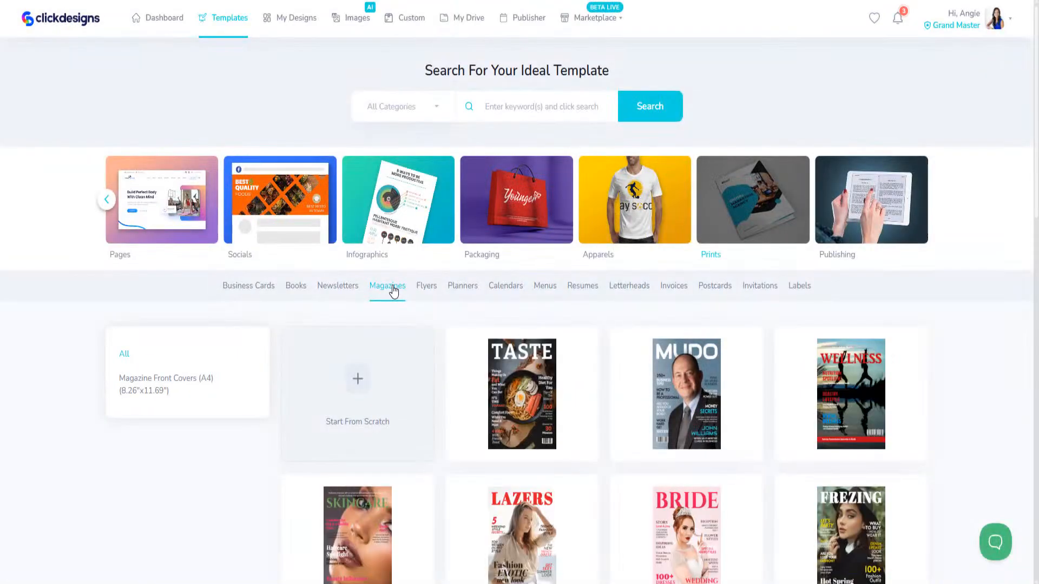
- Find the dark "Follow Us on Social Media" design among the flyer templates and open it for editing
{"action": "left_click", "coordinate": [434, 295]}
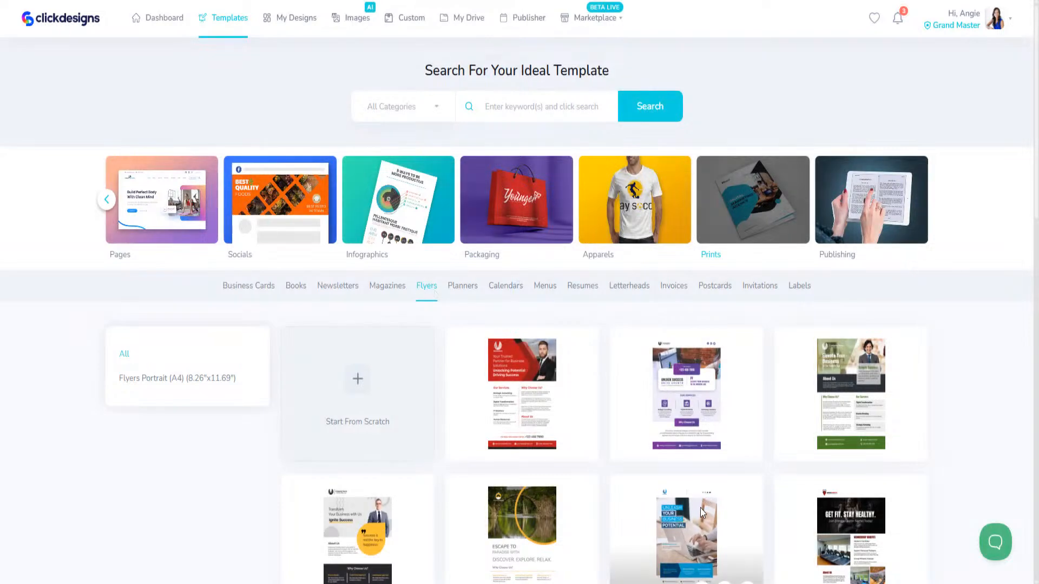
{"action": "scroll", "coordinate": [700, 508], "scroll_direction": "down", "scroll_amount": 5}
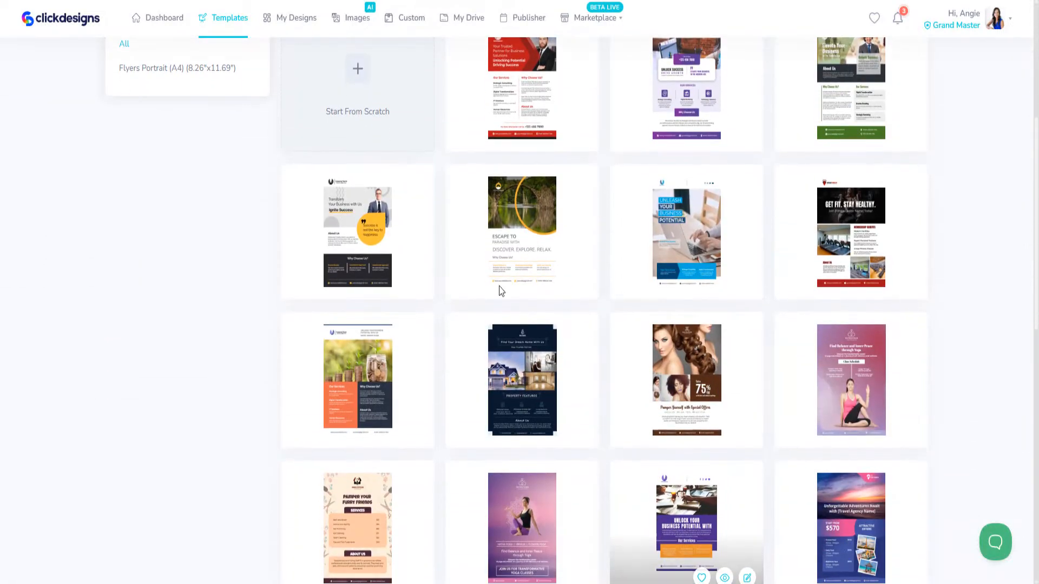
{"action": "mouse_move", "coordinate": [371, 241]}
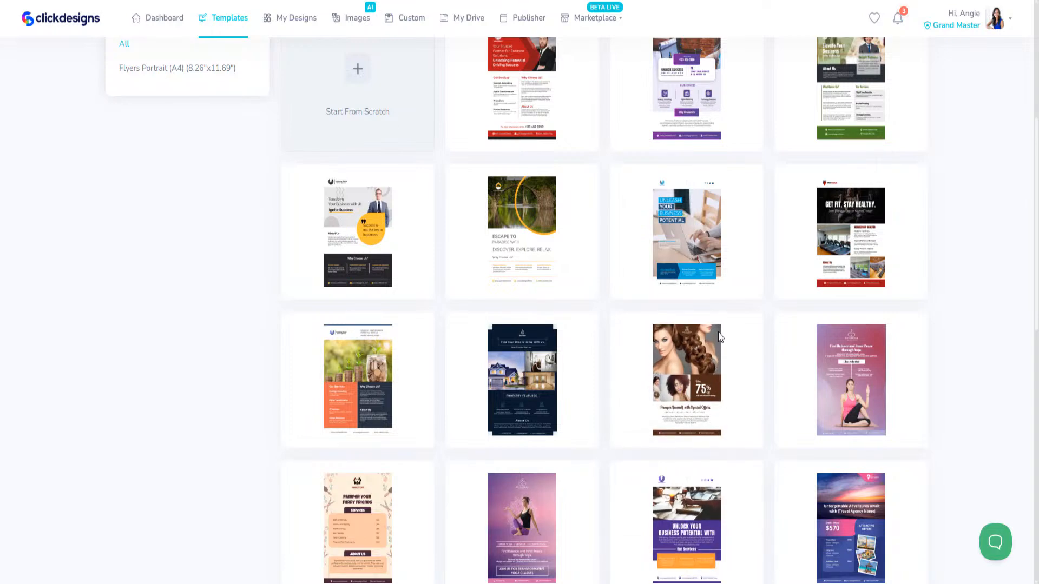
{"action": "scroll", "coordinate": [625, 409], "scroll_direction": "down", "scroll_amount": 6}
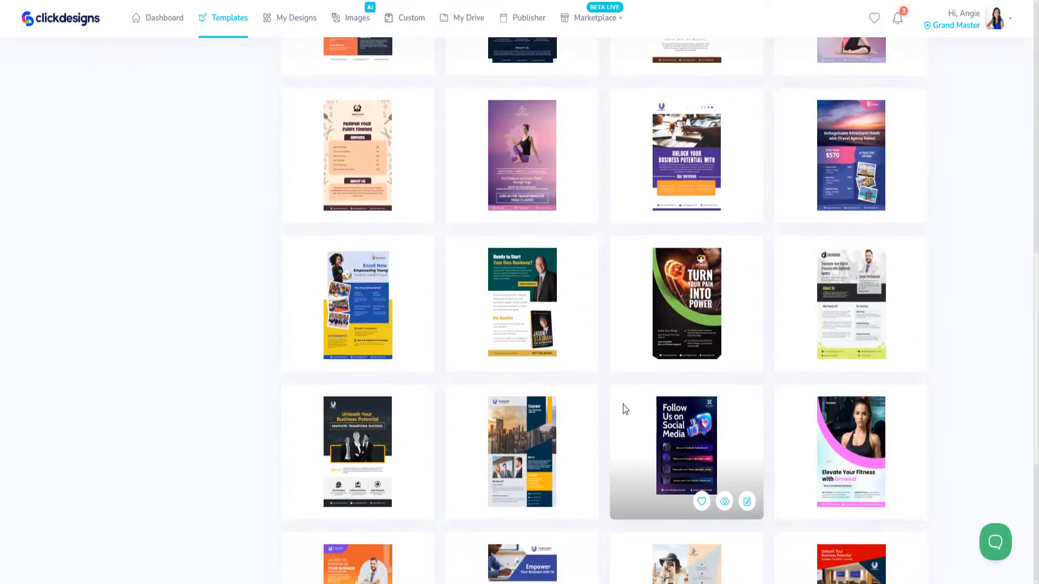
{"action": "scroll", "coordinate": [622, 406], "scroll_direction": "down", "scroll_amount": 4}
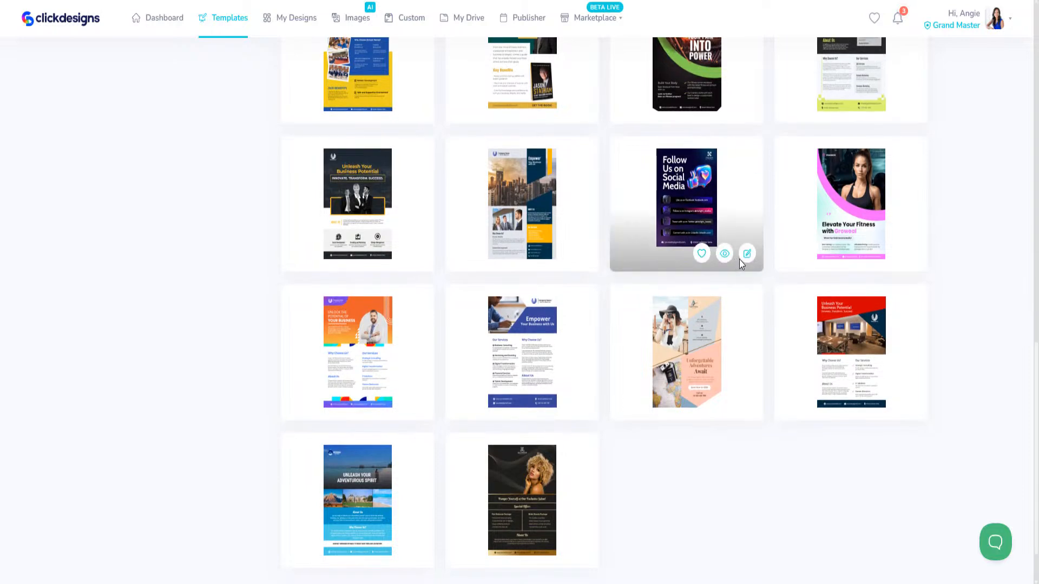
{"action": "left_click", "coordinate": [747, 254]}
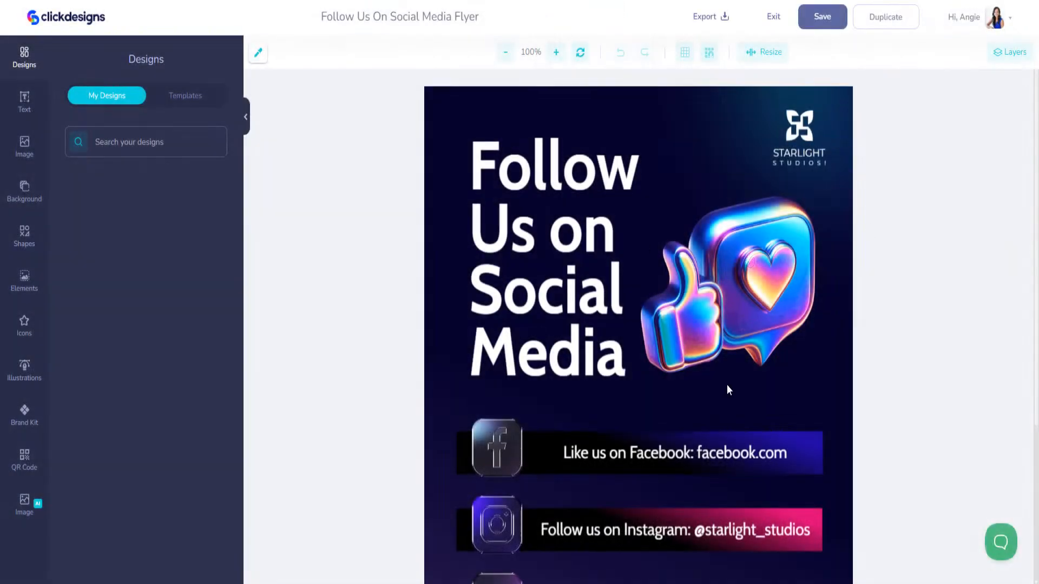
{"action": "scroll", "coordinate": [725, 382], "scroll_direction": "down", "scroll_amount": 4}
{"action": "scroll", "coordinate": [621, 225], "scroll_direction": "up", "scroll_amount": 4}
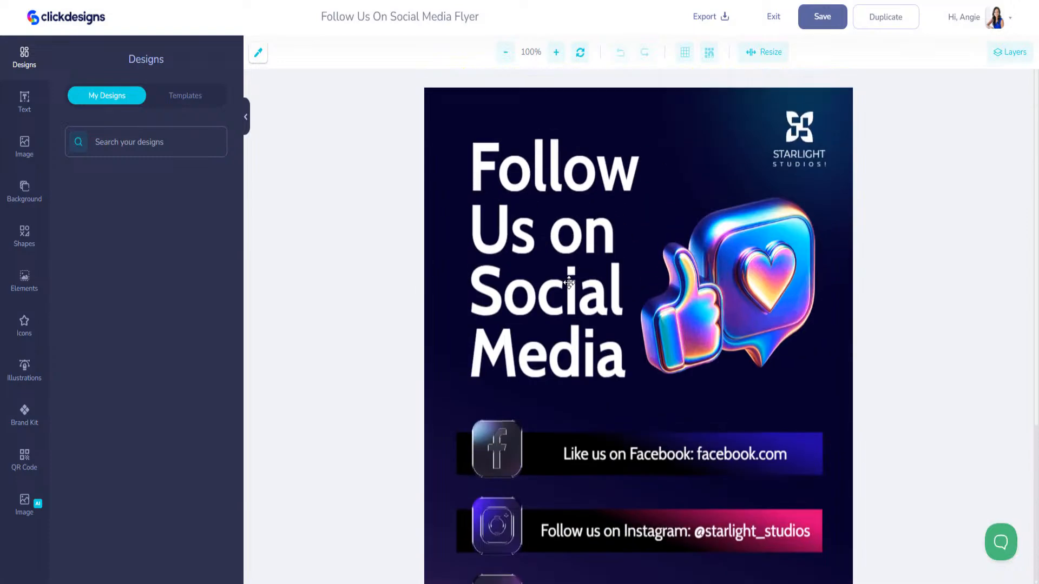
- Replace the flyer's headline with "AI SERVICE PROVIDER", move it higher and set its font size to 61
{"action": "left_click", "coordinate": [623, 165]}
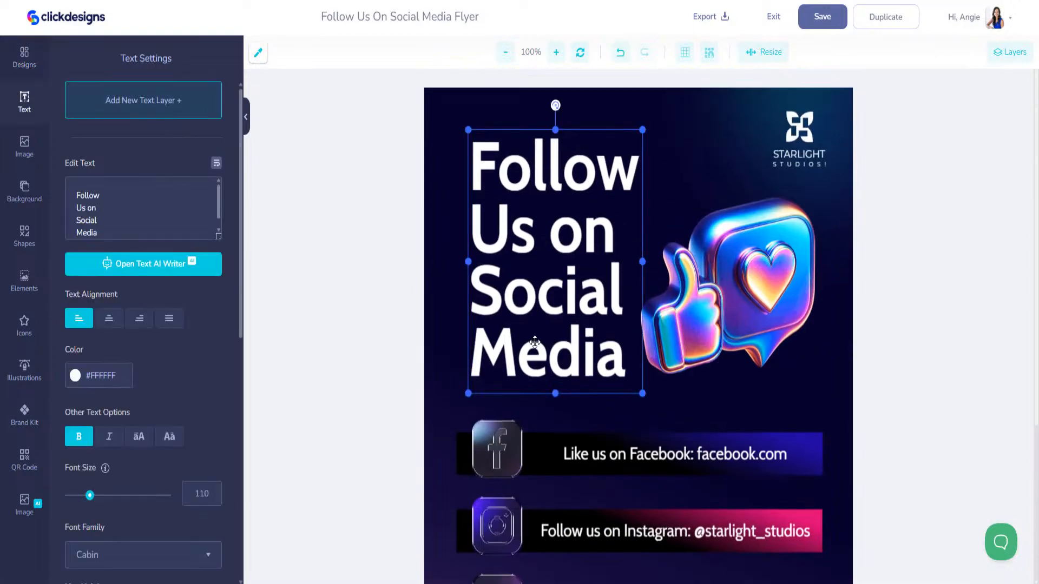
{"action": "left_click_drag", "start_coordinate": [77, 194], "coordinate": [159, 255]}
{"action": "type", "text": "AI "}
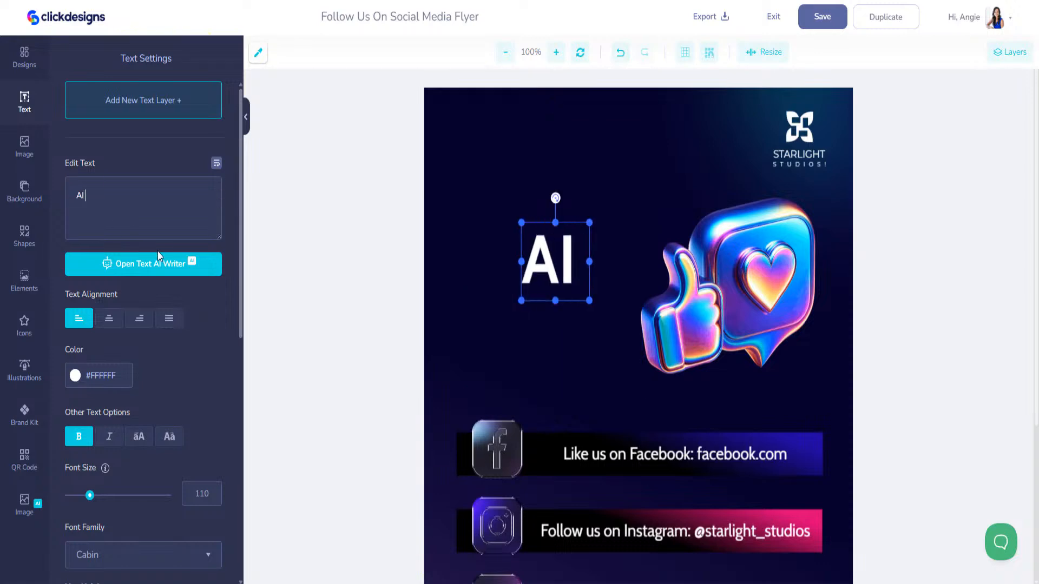
{"action": "type", "text": "SERVICE PROVIDER"}
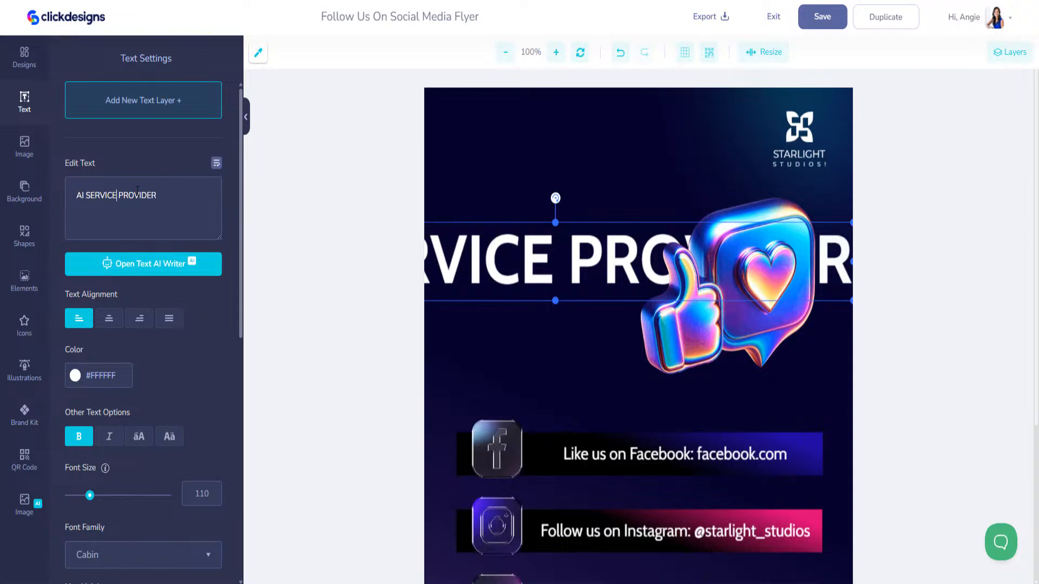
{"action": "left_click_drag", "start_coordinate": [619, 277], "coordinate": [754, 186]}
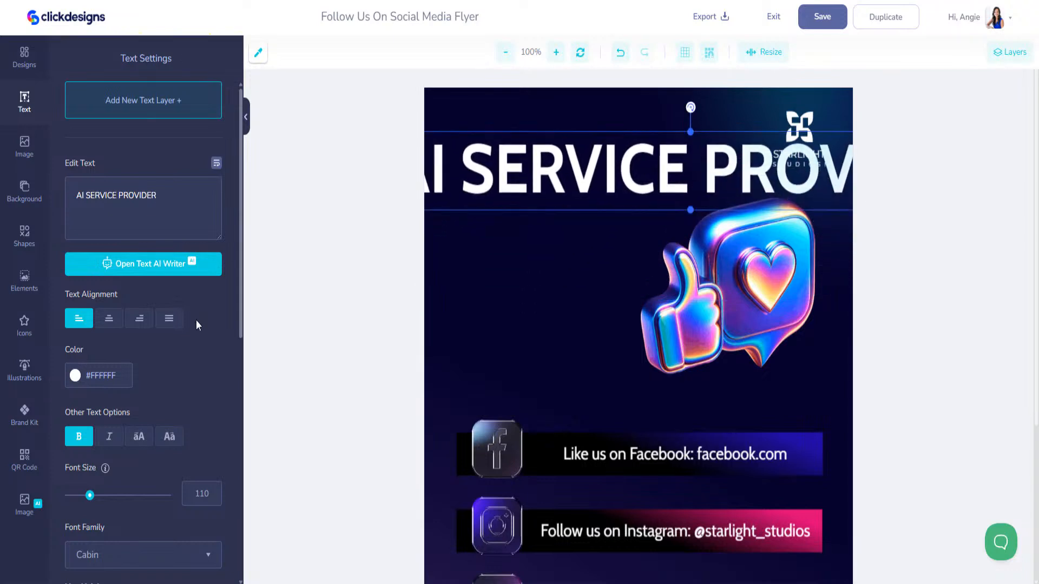
{"action": "left_click_drag", "start_coordinate": [90, 495], "coordinate": [80, 496]}
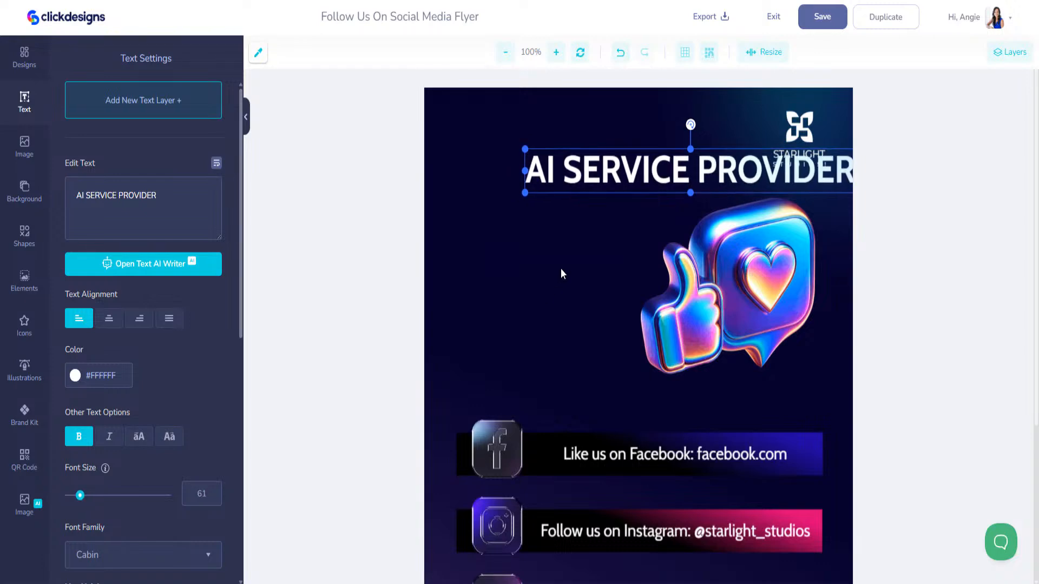
- Delete the Starlight Studios logo and place the "AI SERVICE PROVIDER" headline centred along the flyer's upper edge
{"action": "left_click", "coordinate": [570, 297]}
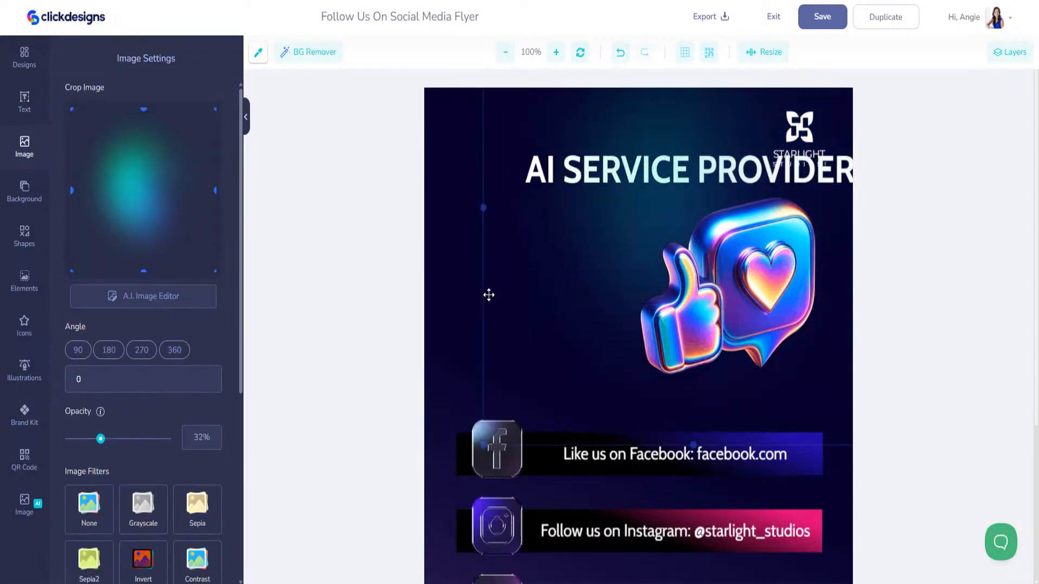
{"action": "left_click_drag", "start_coordinate": [572, 345], "coordinate": [578, 375]}
{"action": "left_click_drag", "start_coordinate": [539, 171], "coordinate": [492, 121]}
{"action": "left_click", "coordinate": [811, 161]}
{"action": "key", "text": "Delete"}
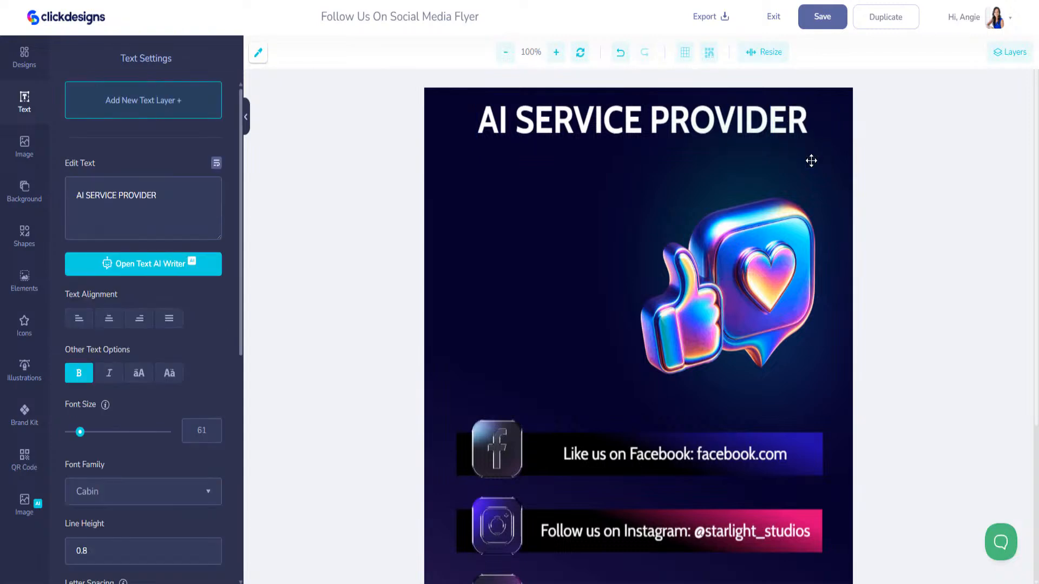
{"action": "left_click", "coordinate": [736, 122]}
{"action": "left_click_drag", "start_coordinate": [553, 122], "coordinate": [556, 131]}
- Give the headline a linear gradient of #12D6DF and #F70FFF, and reduce the gradient angle so pink falls on "AI"
{"action": "scroll", "coordinate": [162, 493], "scroll_direction": "down", "scroll_amount": 2}
{"action": "scroll", "coordinate": [162, 492], "scroll_direction": "down", "scroll_amount": 5}
{"action": "left_click", "coordinate": [216, 497]}
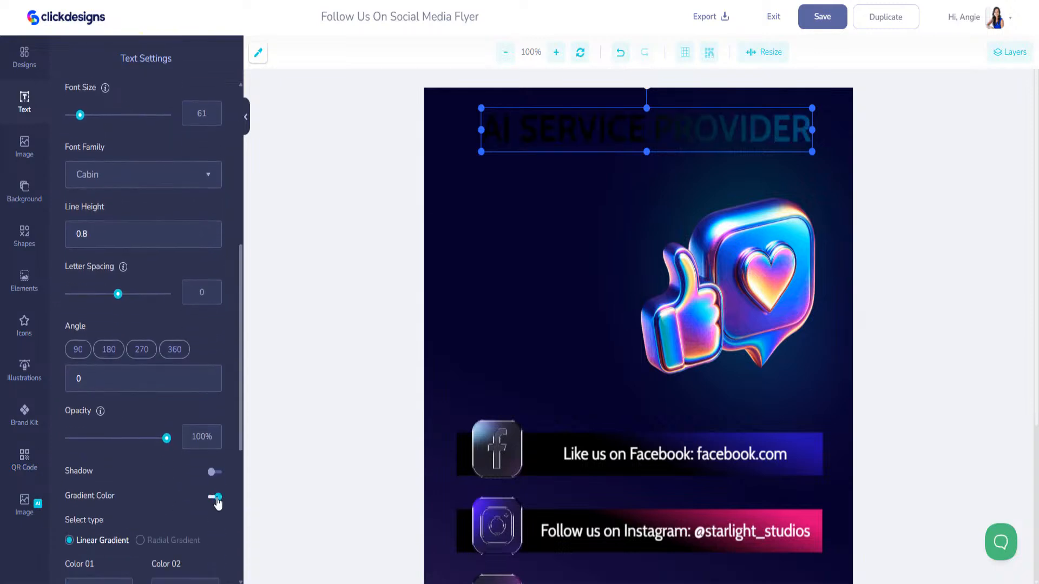
{"action": "scroll", "coordinate": [97, 508], "scroll_direction": "down", "scroll_amount": 4}
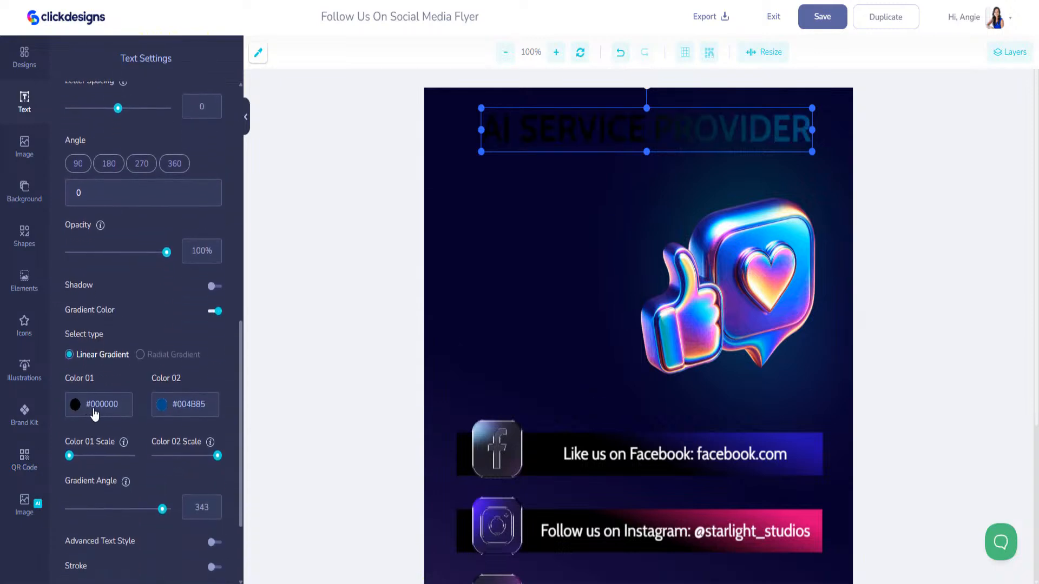
{"action": "left_click", "coordinate": [95, 412]}
{"action": "left_click", "coordinate": [133, 423]}
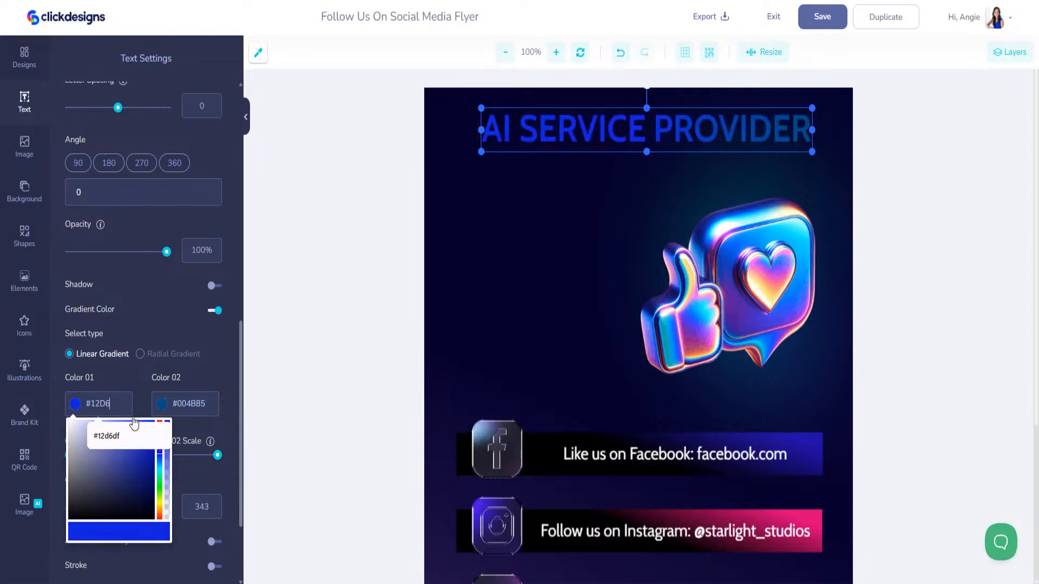
{"action": "double_click", "coordinate": [181, 406]}
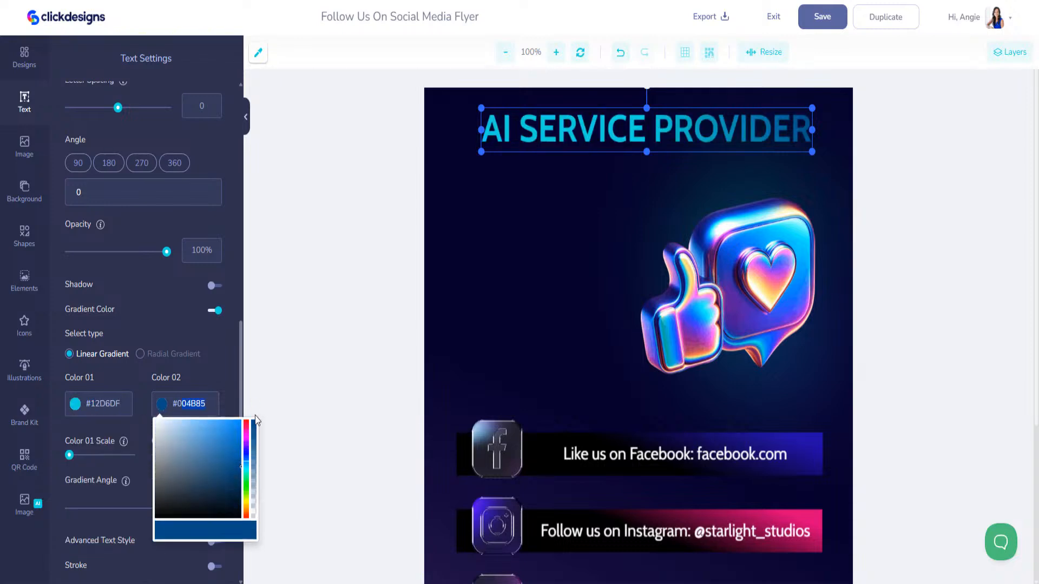
{"action": "type", "text": "F7"}
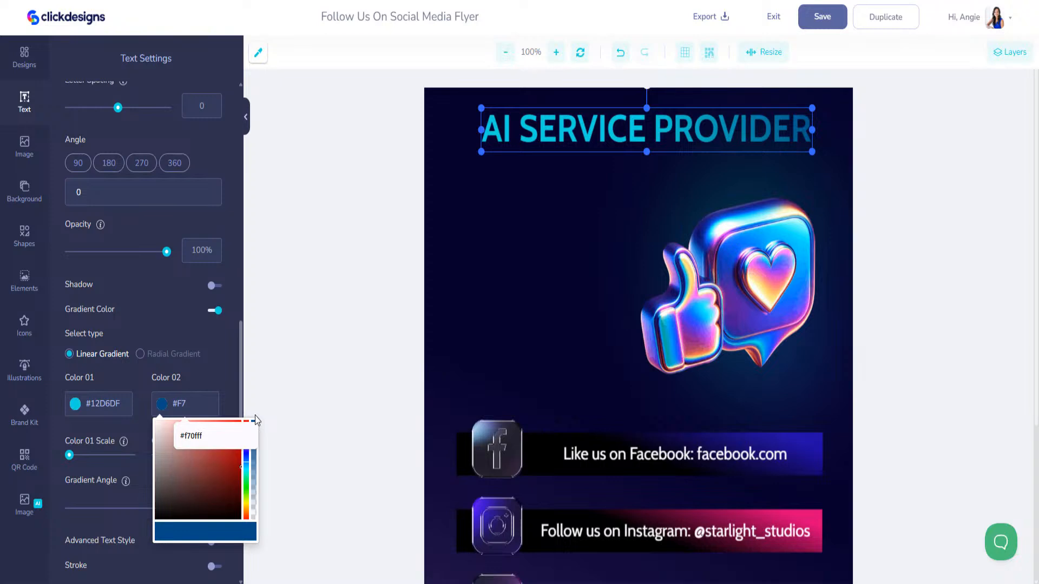
{"action": "type", "text": "0FFF"}
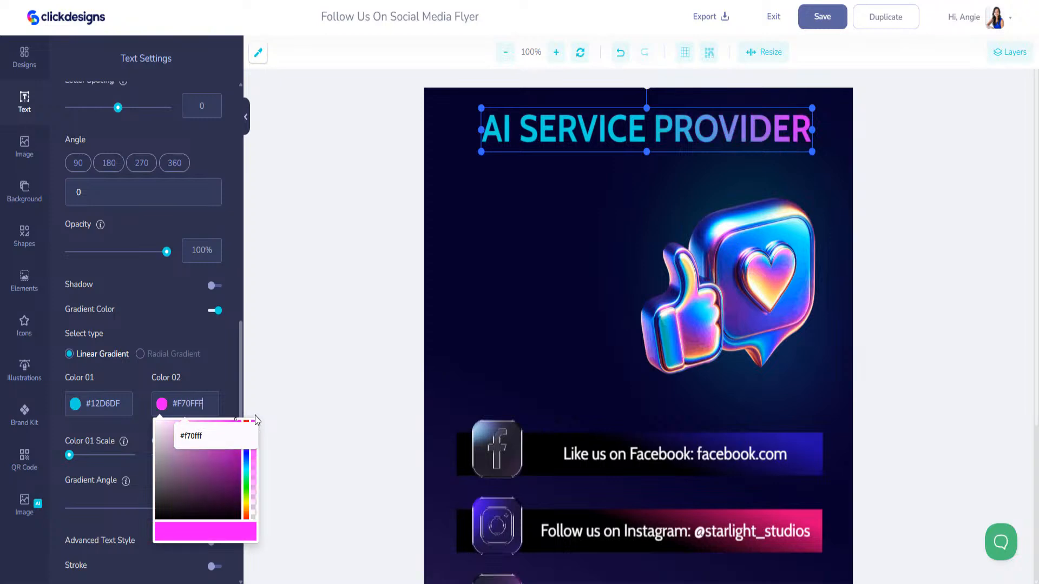
{"action": "left_click", "coordinate": [289, 381]}
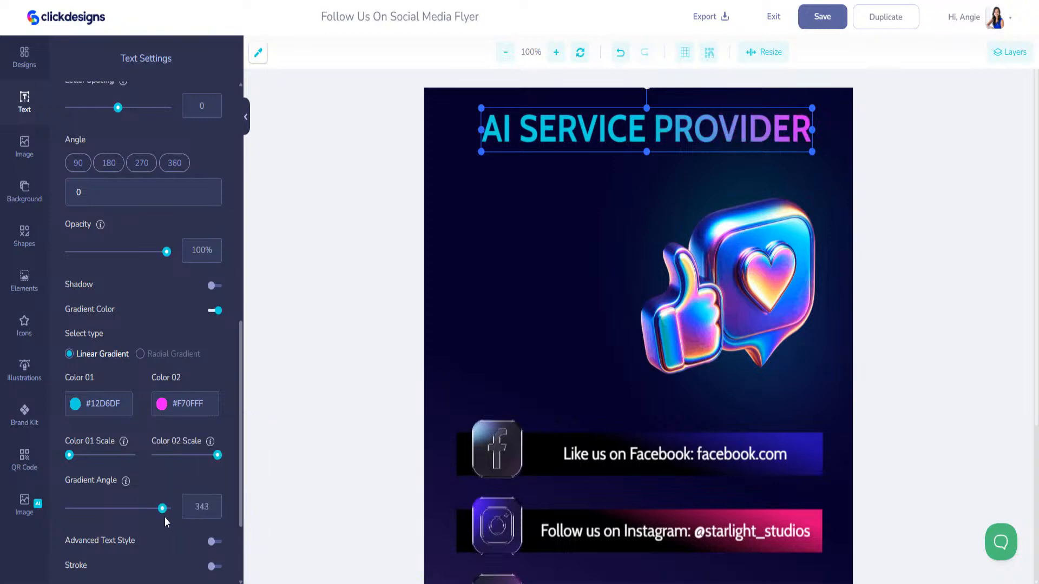
{"action": "left_click_drag", "start_coordinate": [162, 511], "coordinate": [110, 505]}
- Search the icons for "target" and add the blue target-on-stand icon with a dollar coin to the flyer
{"action": "left_click_drag", "start_coordinate": [770, 277], "coordinate": [690, 264]}
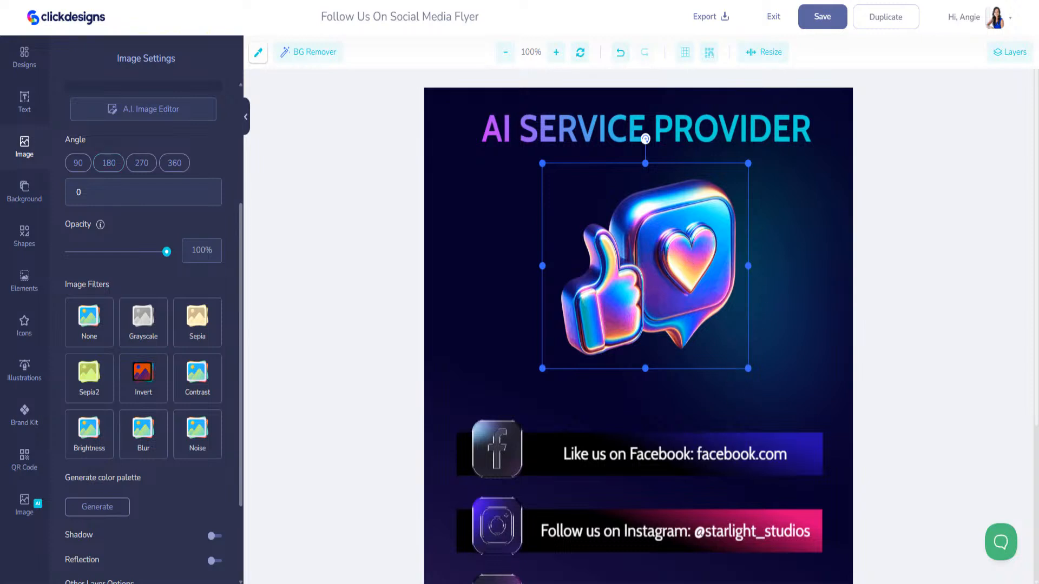
{"action": "left_click", "coordinate": [32, 329]}
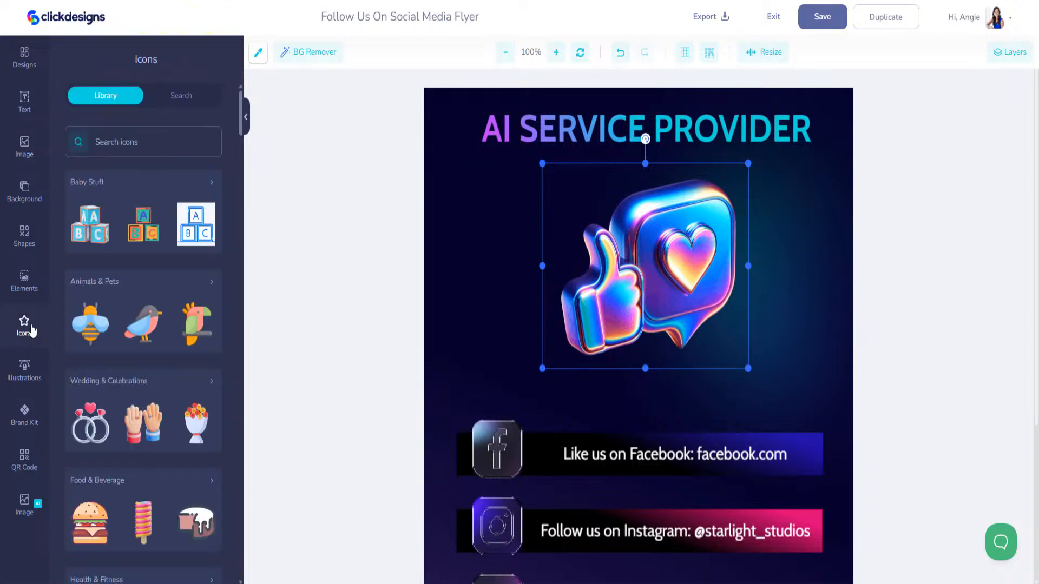
{"action": "left_click", "coordinate": [174, 145]}
{"action": "type", "text": "target"}
{"action": "key", "text": "Return"}
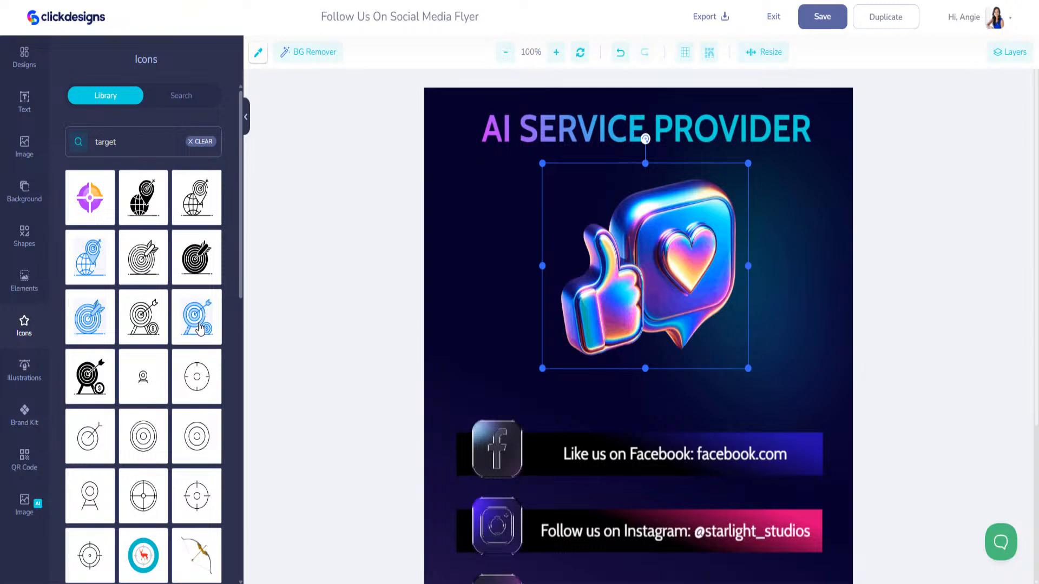
{"action": "left_click", "coordinate": [201, 327]}
{"action": "left_click_drag", "start_coordinate": [639, 438], "coordinate": [737, 292]}
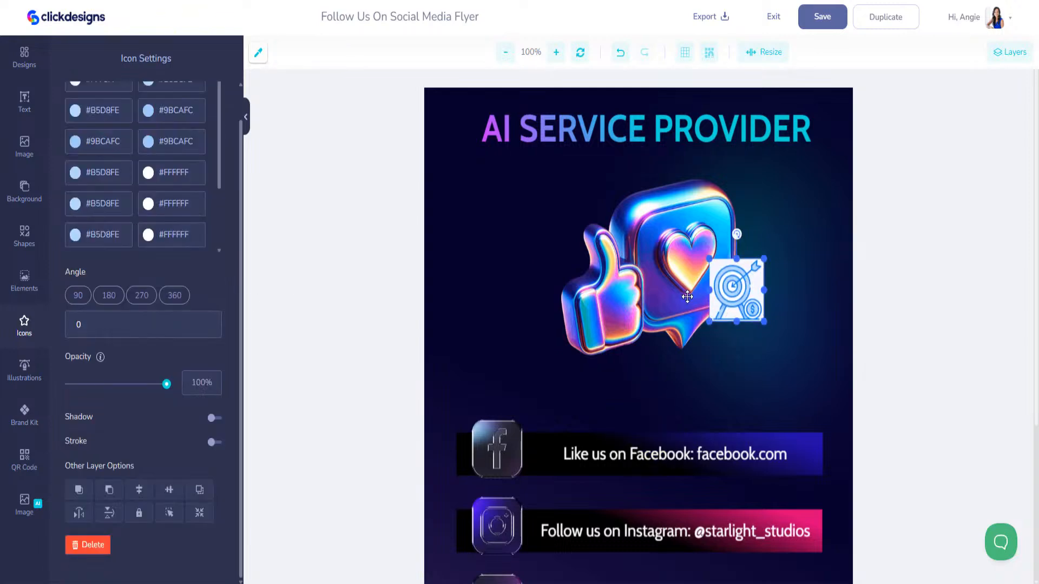
- Delete the thumbs-up and heart image and enlarge the target icon to fill its place below the headline
{"action": "left_click_drag", "start_coordinate": [658, 294], "coordinate": [641, 294]}
{"action": "key", "text": "Delete"}
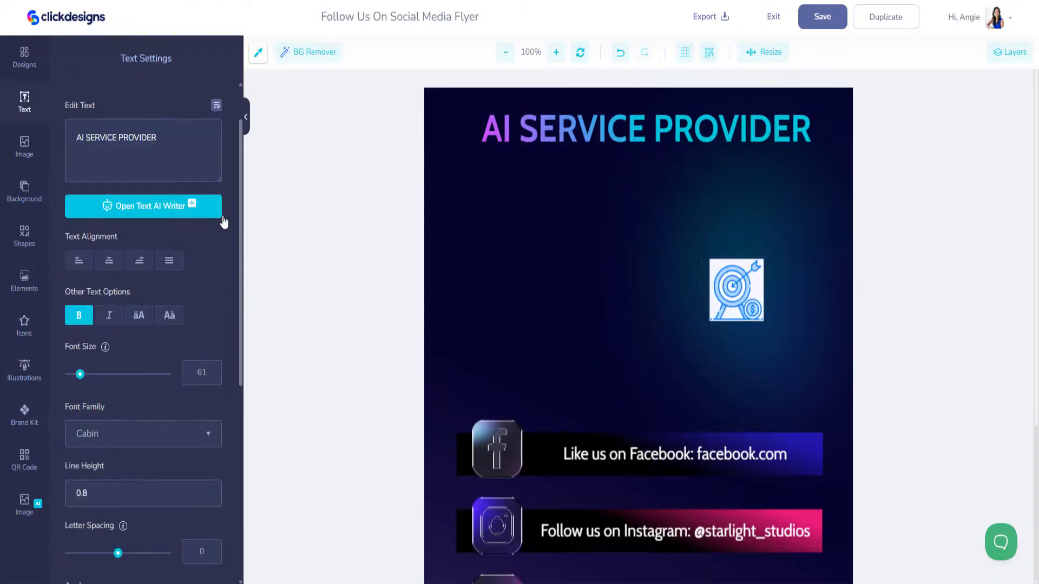
{"action": "left_click_drag", "start_coordinate": [725, 306], "coordinate": [757, 378]}
{"action": "left_click_drag", "start_coordinate": [674, 293], "coordinate": [659, 272]}
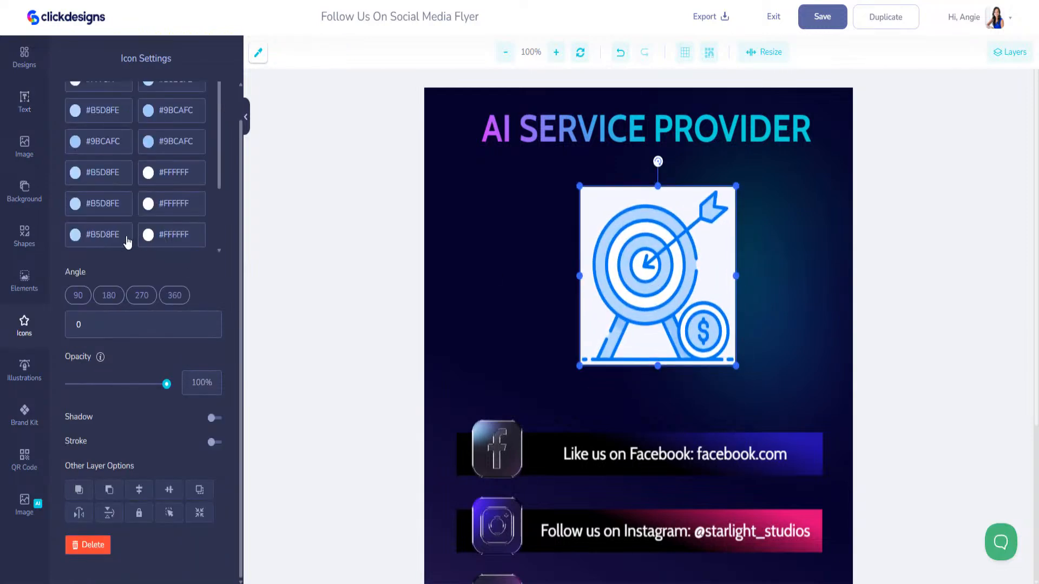
- Recolour the light-blue fills of the target icon's arrow tail, rings and stand legs to #12D6DF
{"action": "left_click", "coordinate": [127, 241]}
{"action": "left_click_drag", "start_coordinate": [125, 239], "coordinate": [86, 248]}
{"action": "type", "text": "12D6DF"}
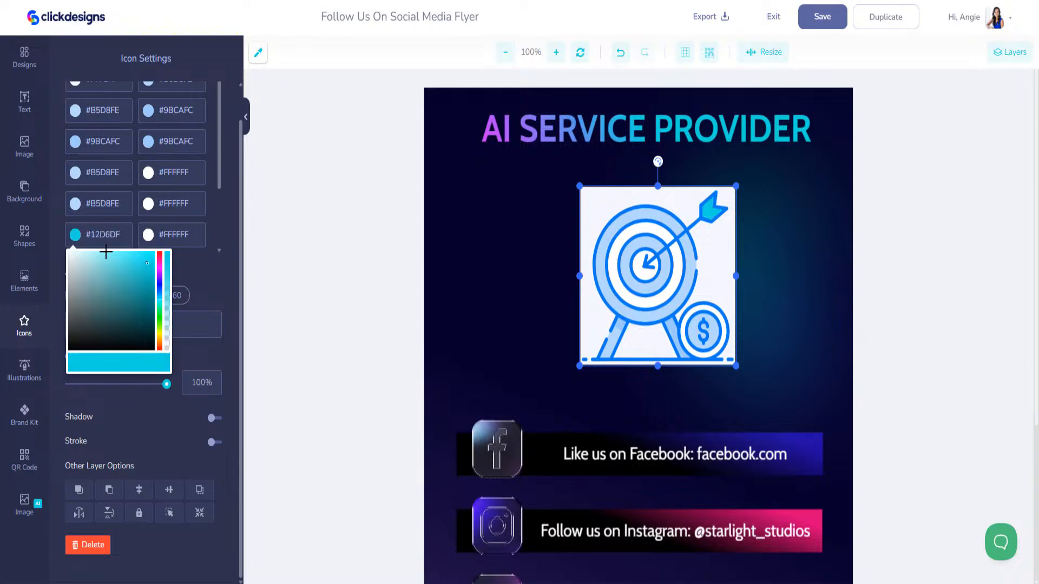
{"action": "left_click_drag", "start_coordinate": [121, 241], "coordinate": [89, 174]}
{"action": "type", "text": "#12D6DF"}
{"action": "type", "text": "12D6DF"}
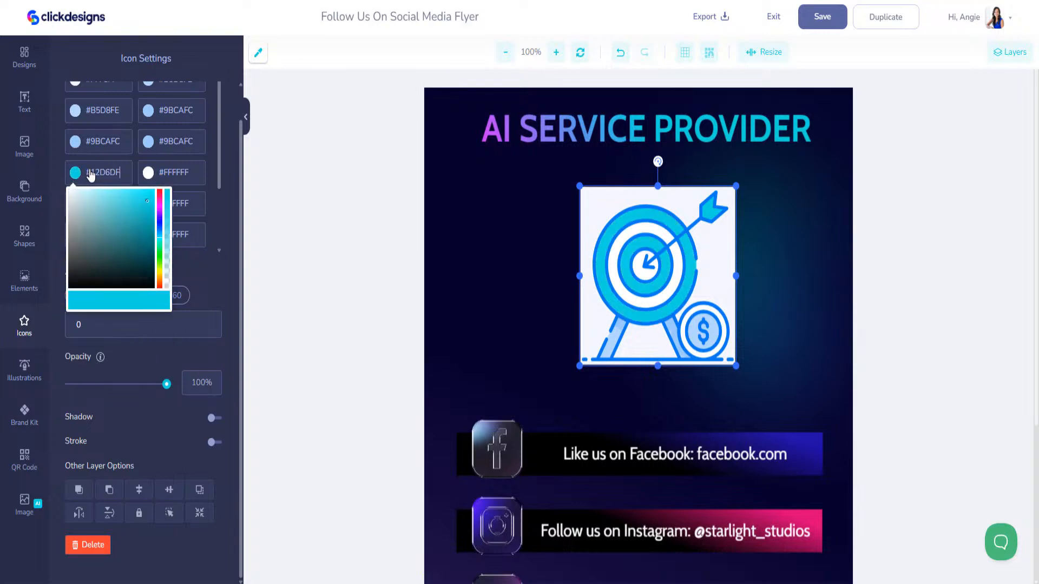
{"action": "left_click_drag", "start_coordinate": [132, 142], "coordinate": [90, 112]}
{"action": "type", "text": "12D6DF"}
{"action": "left_click", "coordinate": [116, 111]}
{"action": "type", "text": "12D6DF"}
{"action": "left_click_drag", "start_coordinate": [191, 112], "coordinate": [163, 111]}
{"action": "type", "text": "12D6DF"}
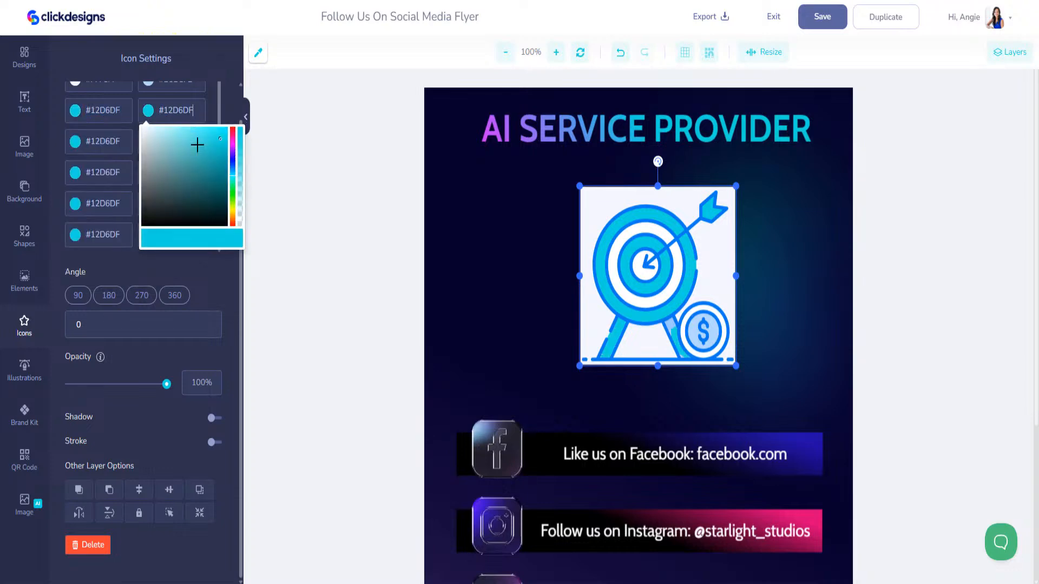
{"action": "double_click", "coordinate": [201, 146]}
{"action": "type", "text": "12D6DF"}
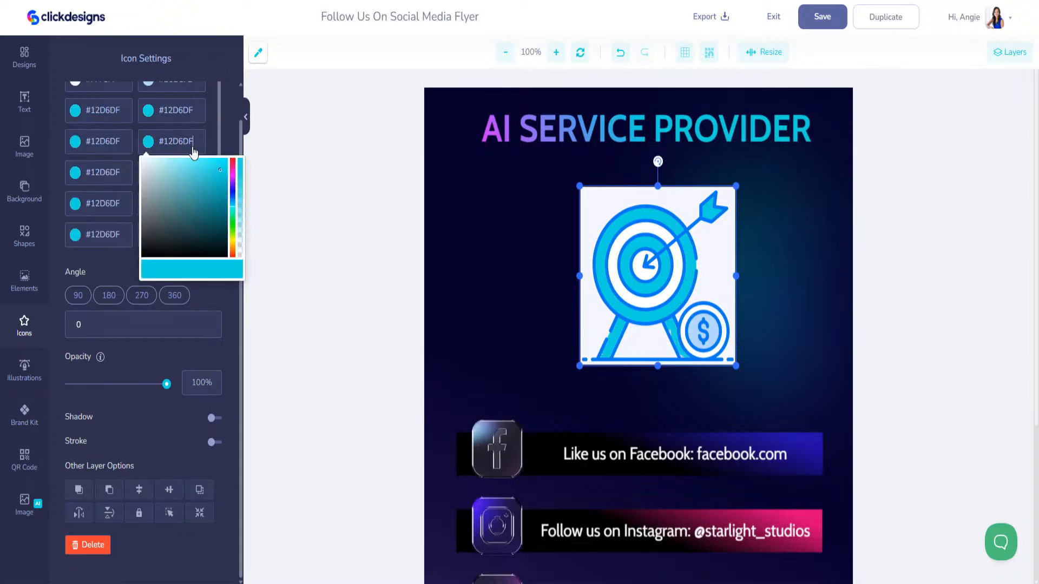
- Recolour the target's white ring and its white bullseye to #F70FFF
{"action": "left_click_drag", "start_coordinate": [193, 179], "coordinate": [160, 178]}
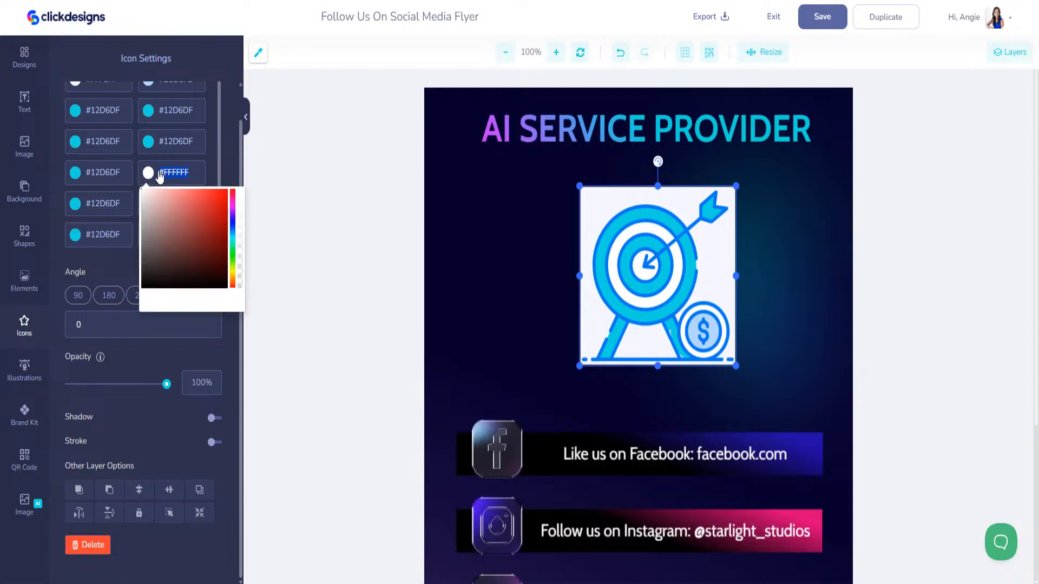
{"action": "key", "text": "BackSpace"}
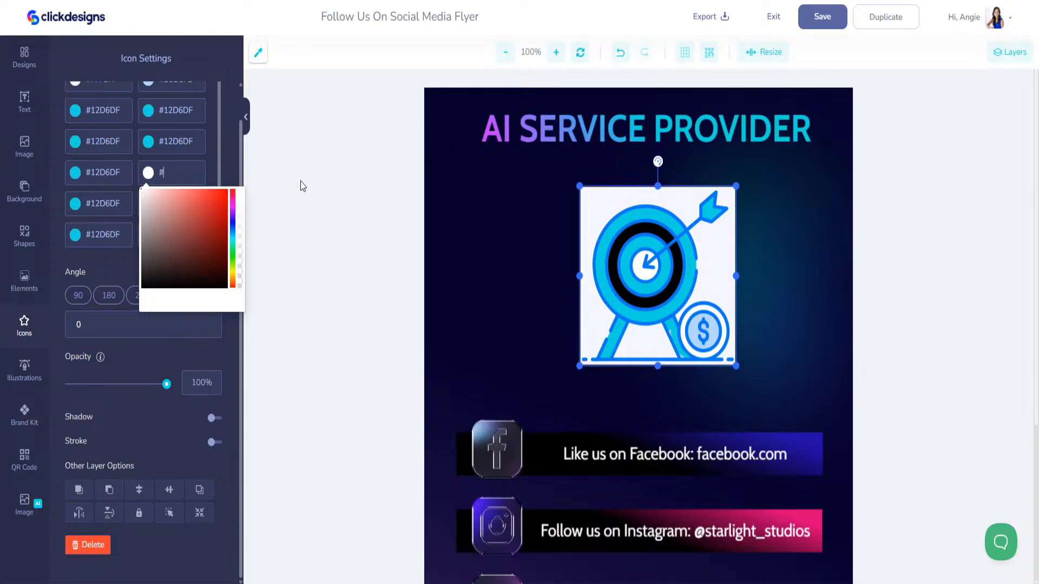
{"action": "type", "text": "#F70FFF"}
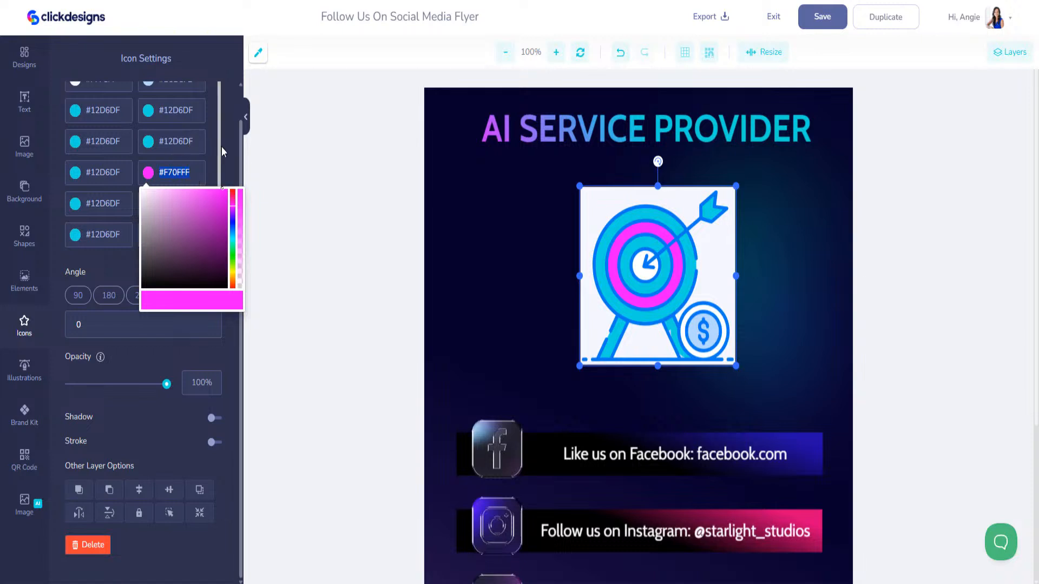
{"action": "left_click", "coordinate": [213, 163]}
{"action": "scroll", "coordinate": [196, 210], "scroll_direction": "up", "scroll_amount": 1}
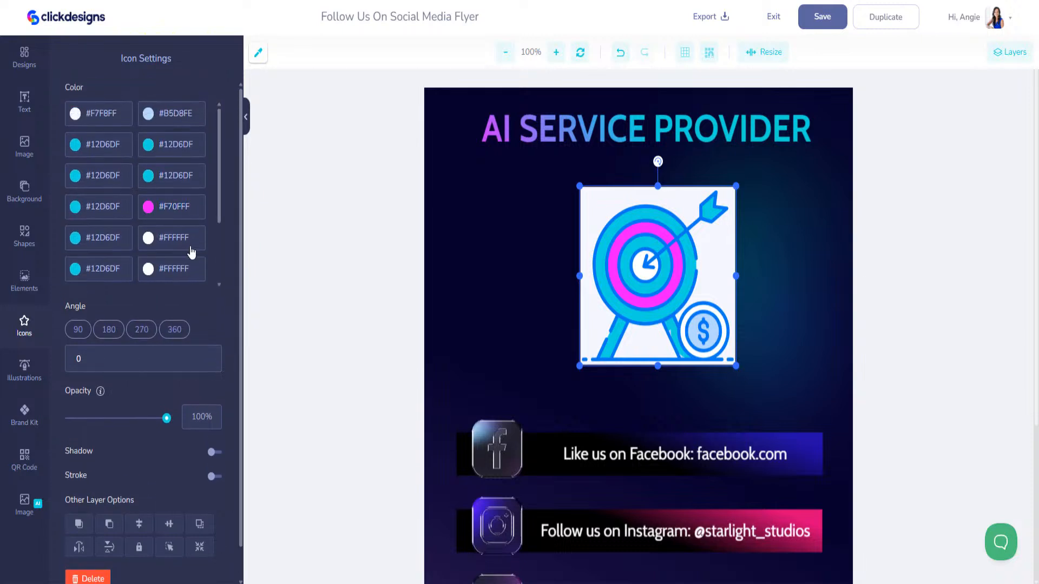
{"action": "left_click", "coordinate": [187, 239]}
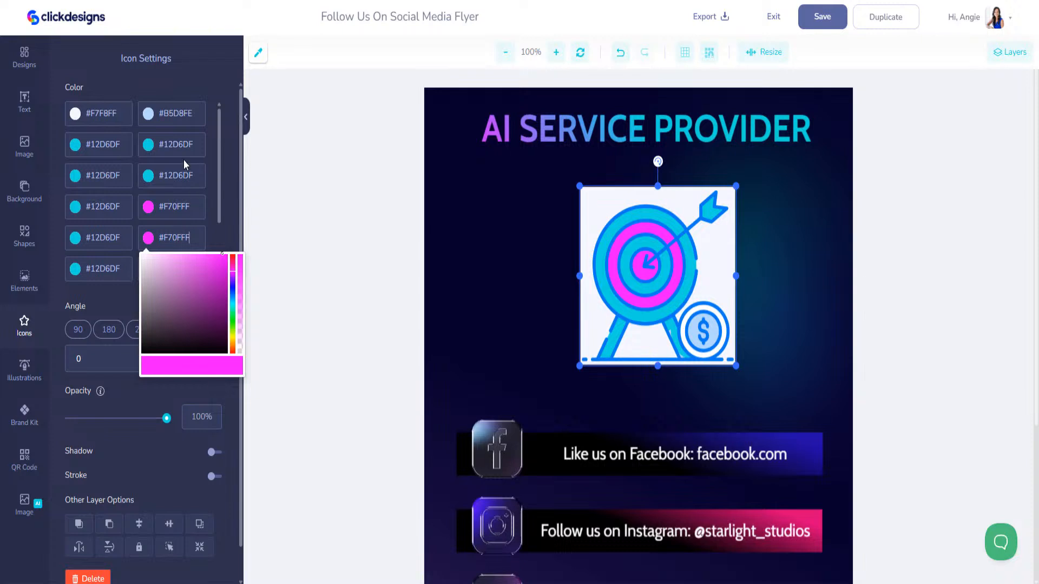
{"action": "left_click", "coordinate": [217, 184]}
- Make the target icon's #F7F8FF background square fully transparent
{"action": "left_click", "coordinate": [90, 116]}
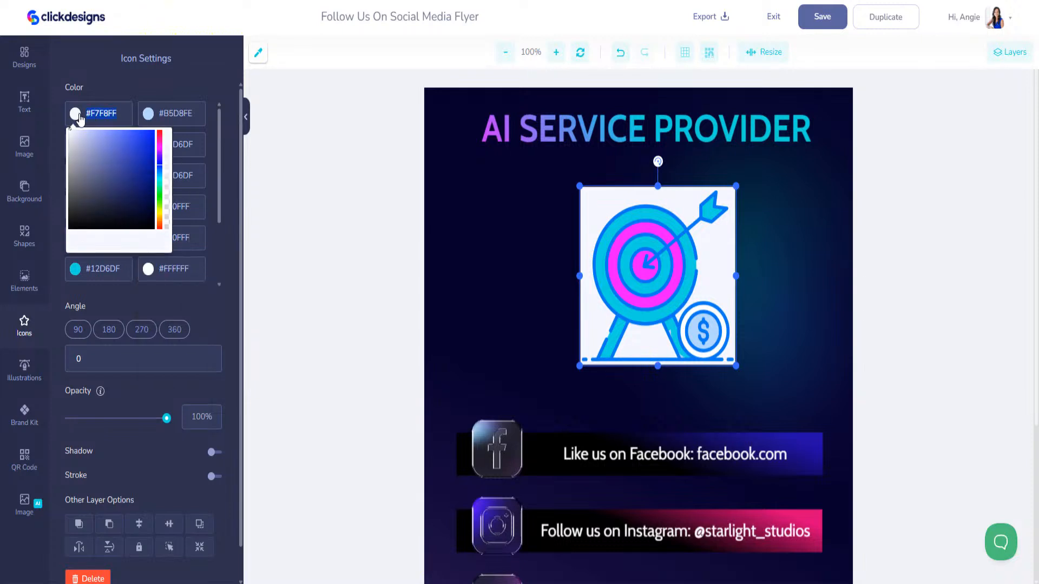
{"action": "left_click_drag", "start_coordinate": [167, 165], "coordinate": [169, 253]}
{"action": "left_click", "coordinate": [216, 123]}
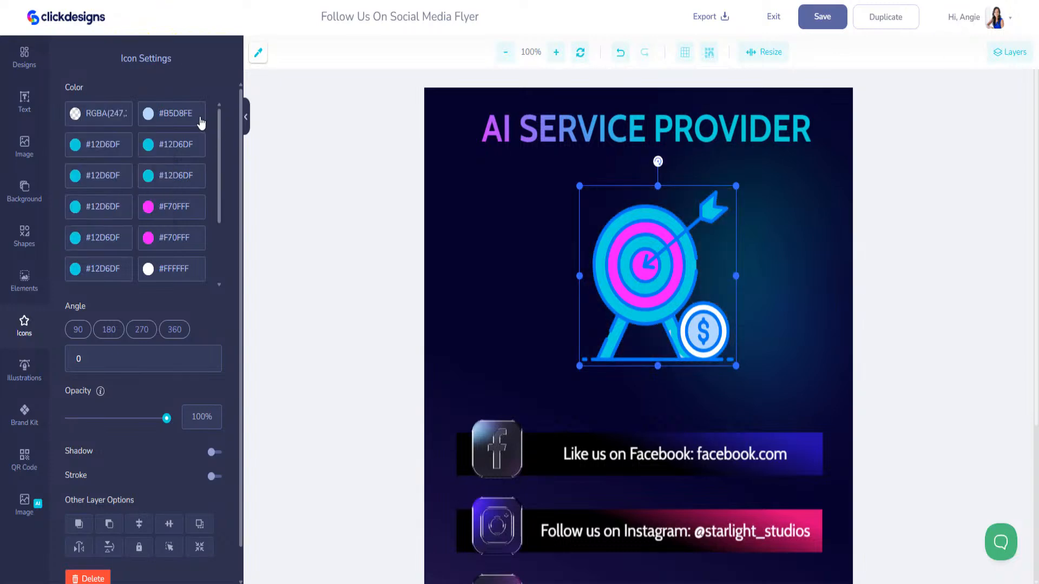
- Set the #B5D8FE leg accent and the coin's white ring to #F70FFF, and centre the icon closer beneath the headline
{"action": "left_click", "coordinate": [200, 121]}
{"action": "type", "text": "#F70FFF"}
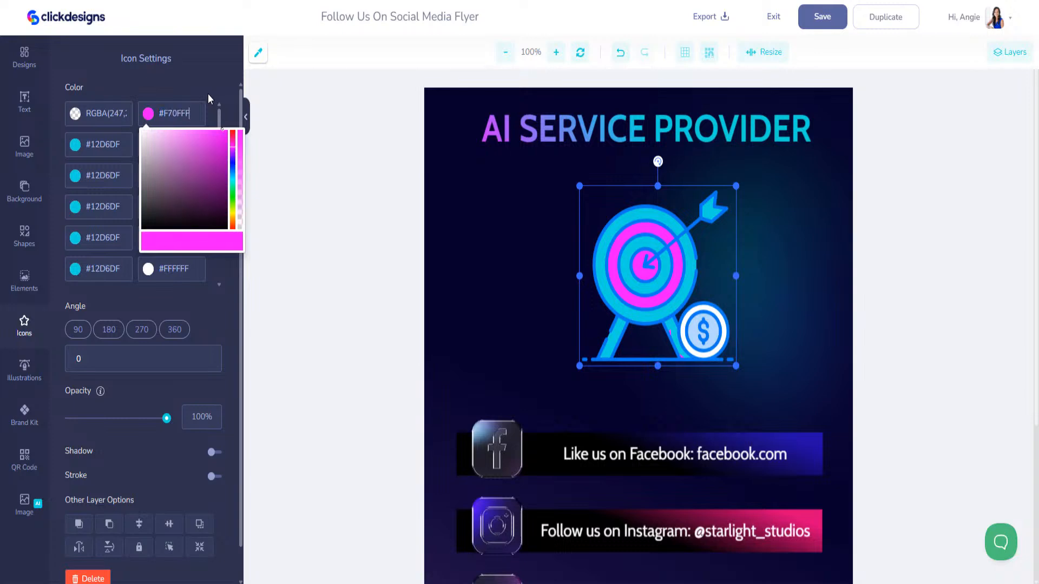
{"action": "left_click", "coordinate": [206, 99]}
{"action": "left_click", "coordinate": [196, 270]}
{"action": "type", "text": "#F70FFF"}
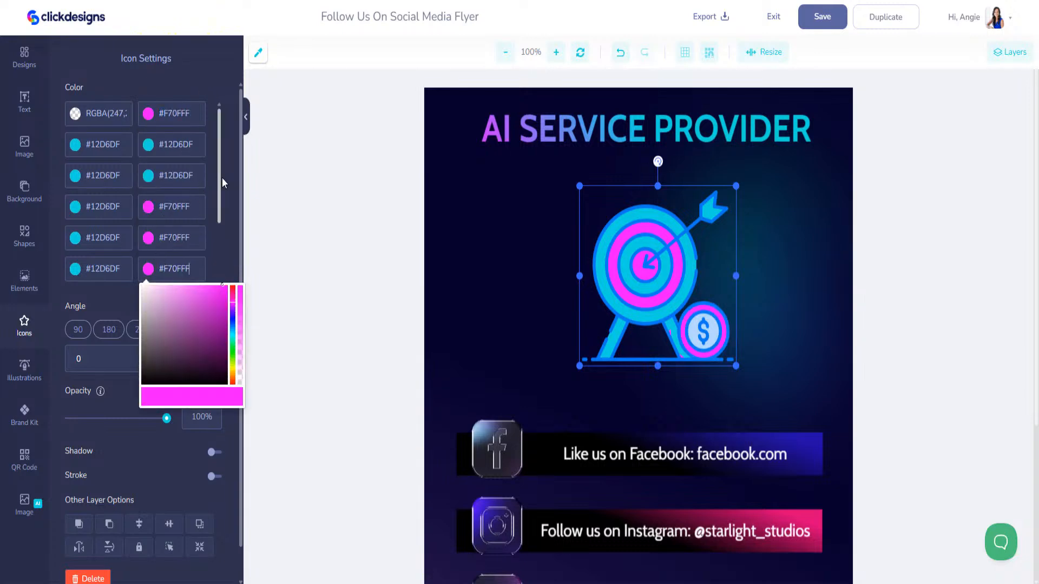
{"action": "left_click_drag", "start_coordinate": [219, 181], "coordinate": [206, 250]}
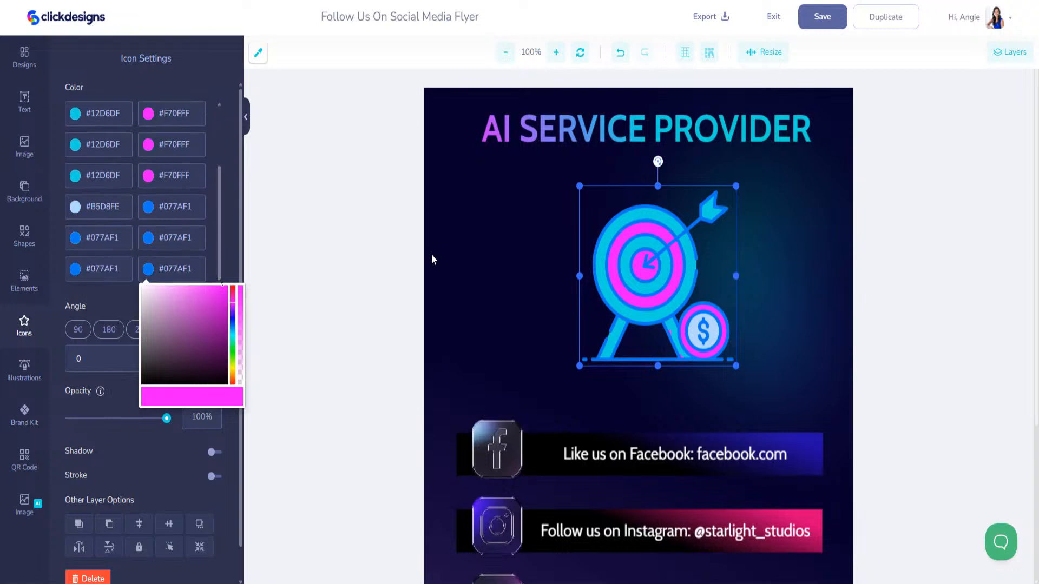
{"action": "left_click", "coordinate": [629, 276]}
{"action": "left_click_drag", "start_coordinate": [647, 273], "coordinate": [642, 256]}
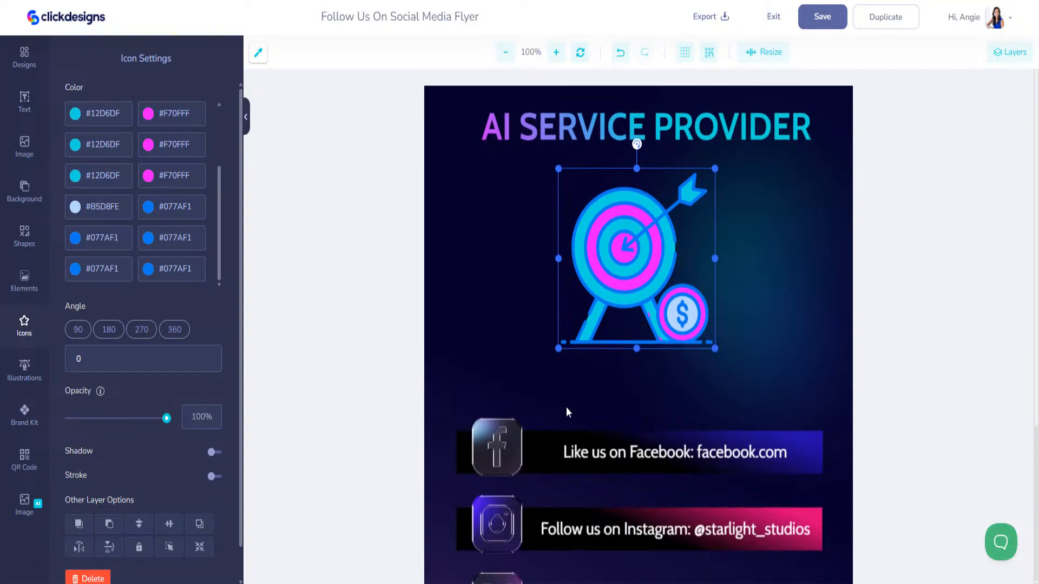
- Look over the flyer's social media rows, selecting the Facebook, Instagram and X icons in turn
{"action": "scroll", "coordinate": [566, 413], "scroll_direction": "down", "scroll_amount": 4}
{"action": "left_click_drag", "start_coordinate": [494, 232], "coordinate": [492, 336]}
{"action": "left_click", "coordinate": [492, 336]}
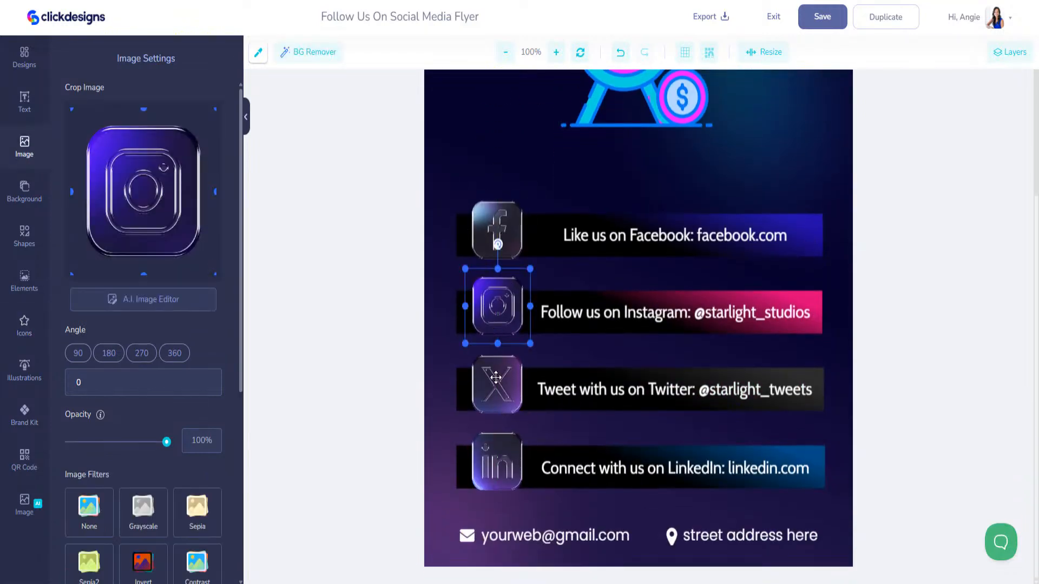
{"action": "left_click", "coordinate": [495, 379]}
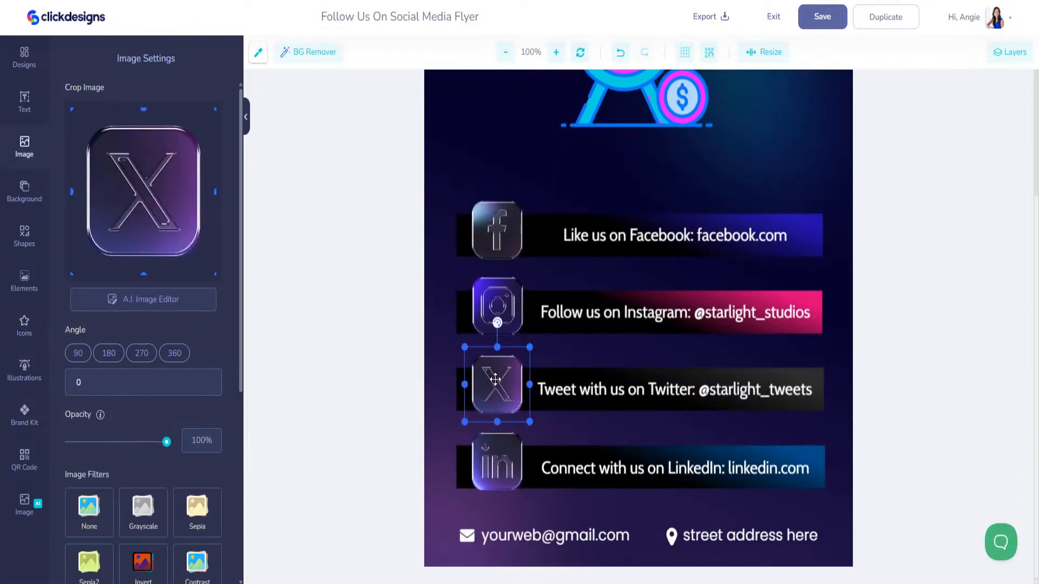
{"action": "left_click", "coordinate": [508, 230]}
{"action": "left_click_drag", "start_coordinate": [500, 317], "coordinate": [503, 322]}
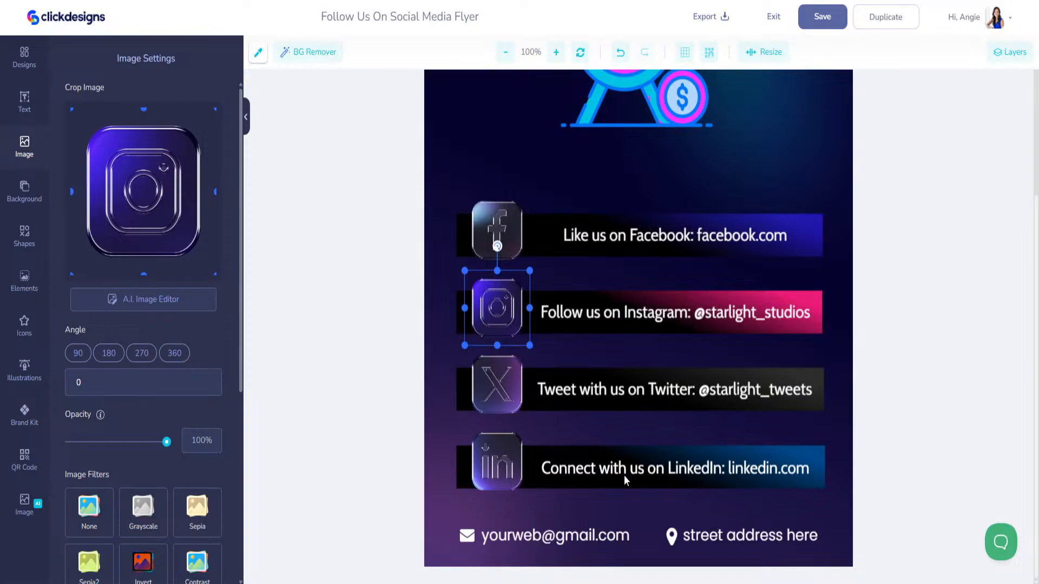
{"action": "scroll", "coordinate": [663, 374], "scroll_direction": "up", "scroll_amount": 4}
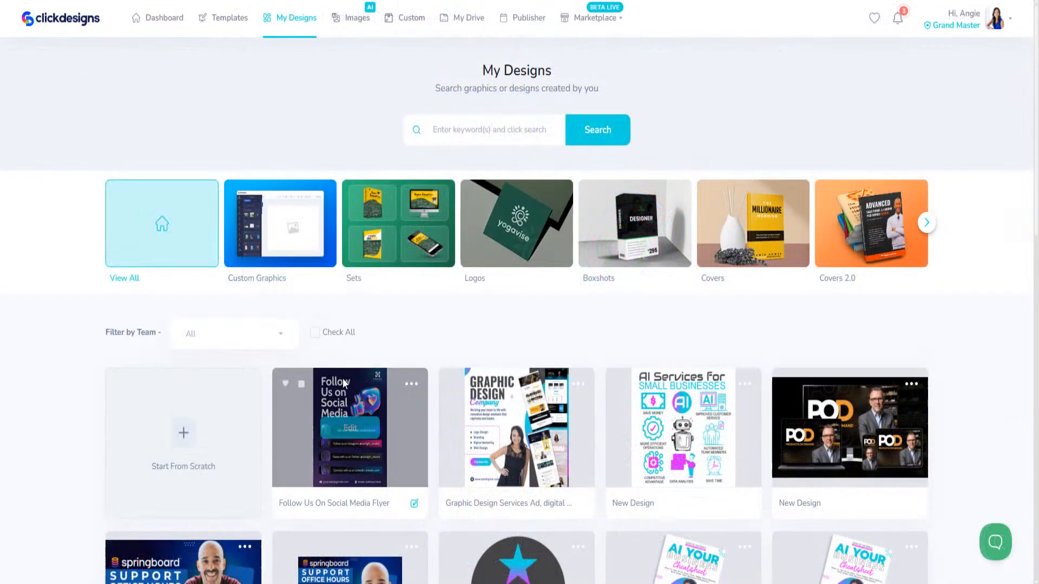
- View the categories of the saved designs, and browse the print templates for business cards, letterheads and menus
{"action": "mouse_move", "coordinate": [707, 378]}
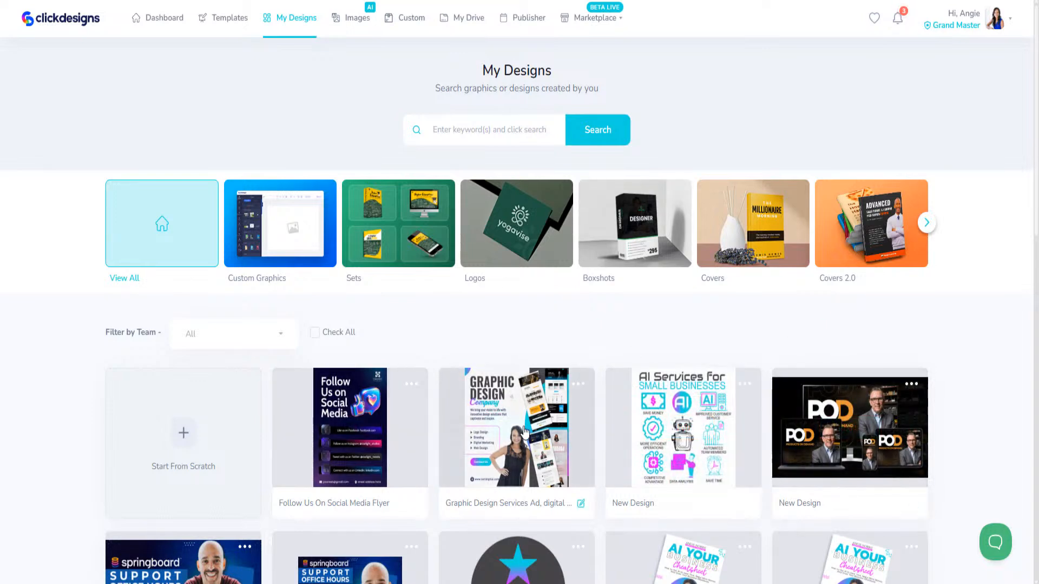
{"action": "left_click", "coordinate": [926, 223]}
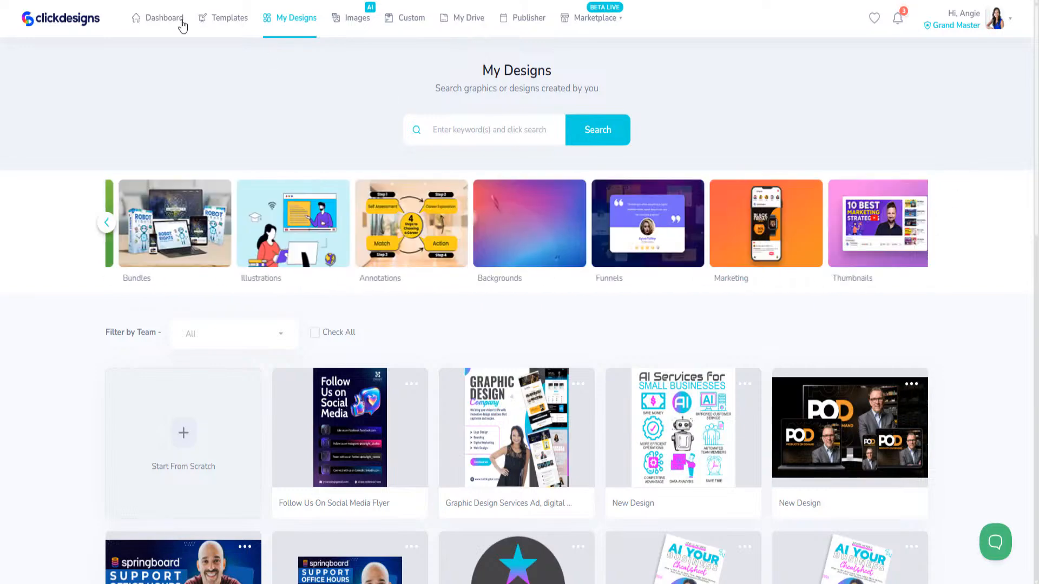
{"action": "left_click", "coordinate": [229, 19]}
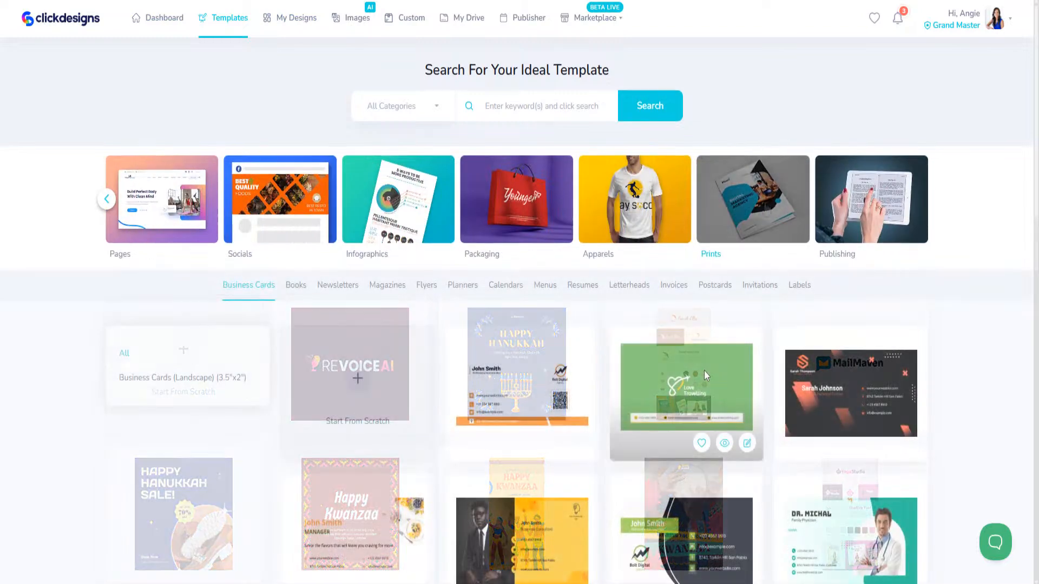
{"action": "scroll", "coordinate": [703, 371], "scroll_direction": "down", "scroll_amount": 8}
{"action": "scroll", "coordinate": [793, 260], "scroll_direction": "up", "scroll_amount": 8}
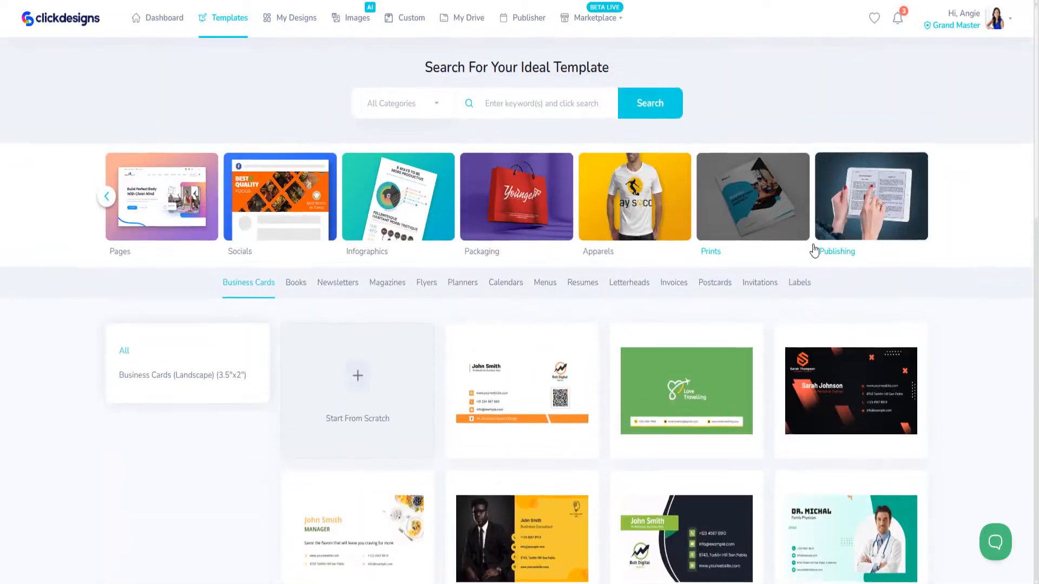
{"action": "left_click", "coordinate": [642, 287]}
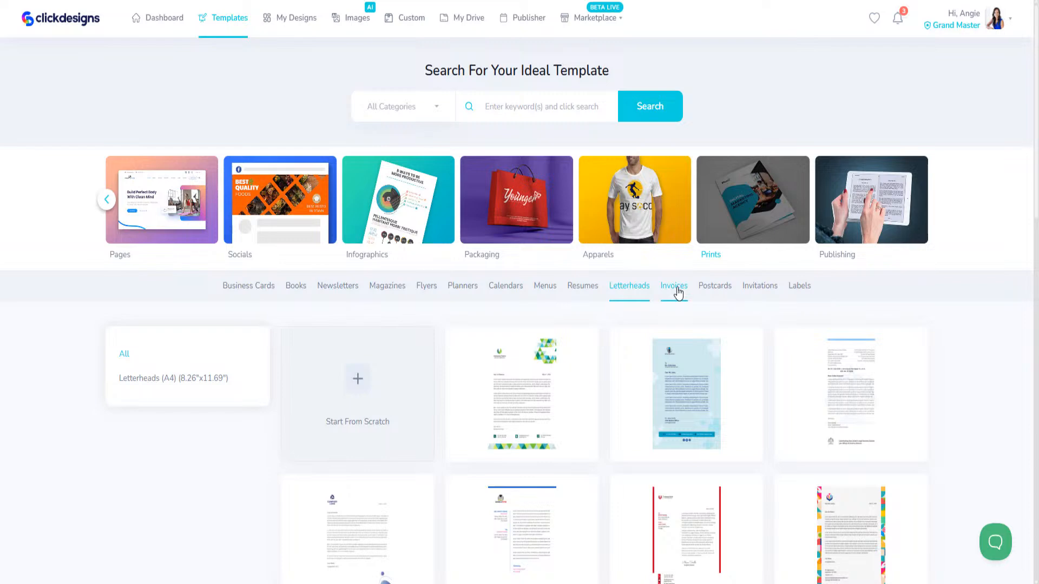
{"action": "left_click", "coordinate": [549, 291]}
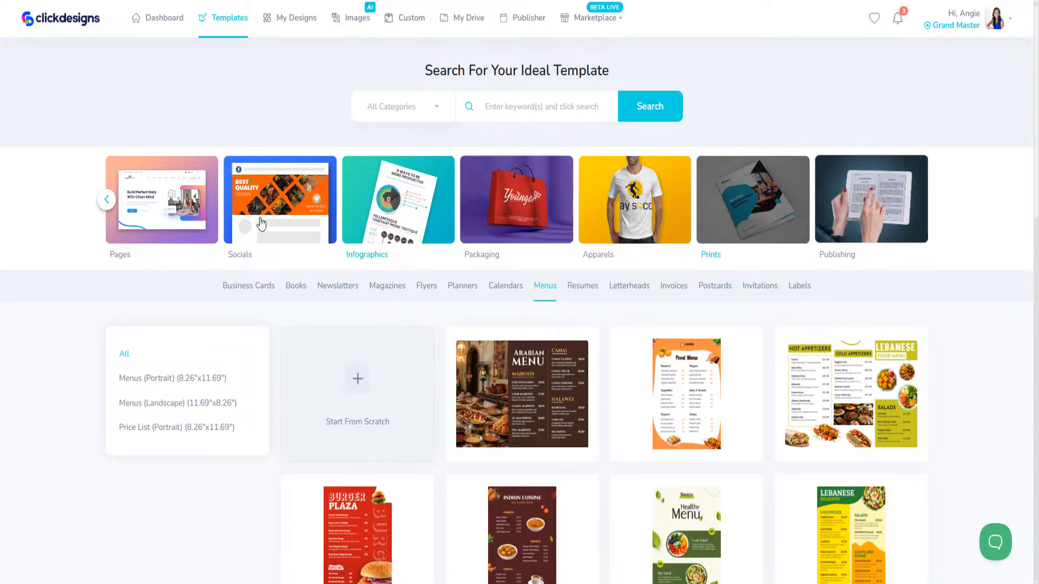
- Open the Socials template category and look through its Facebook designs
{"action": "left_click", "coordinate": [300, 216]}
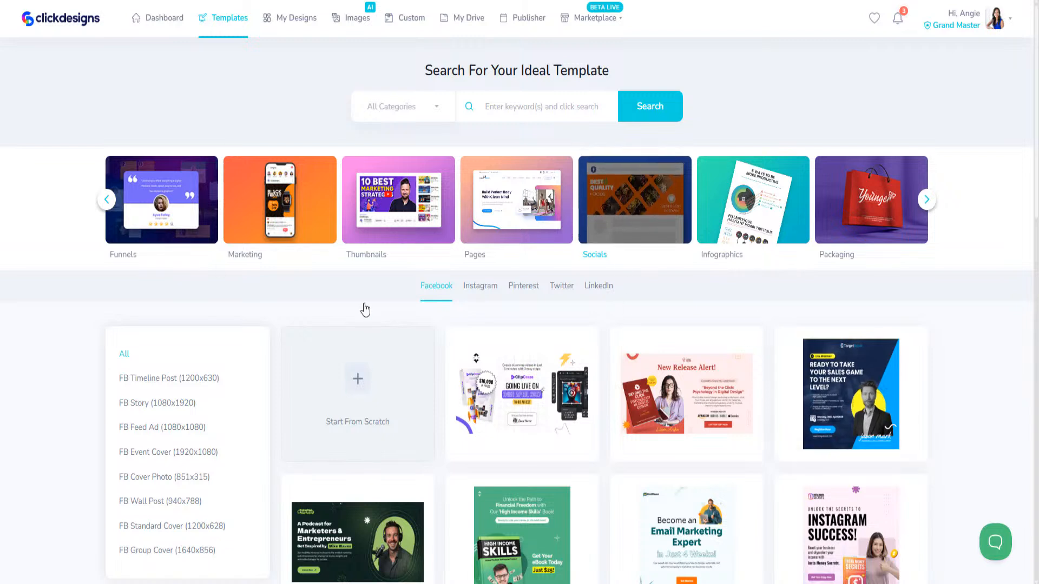
{"action": "mouse_move", "coordinate": [572, 394]}
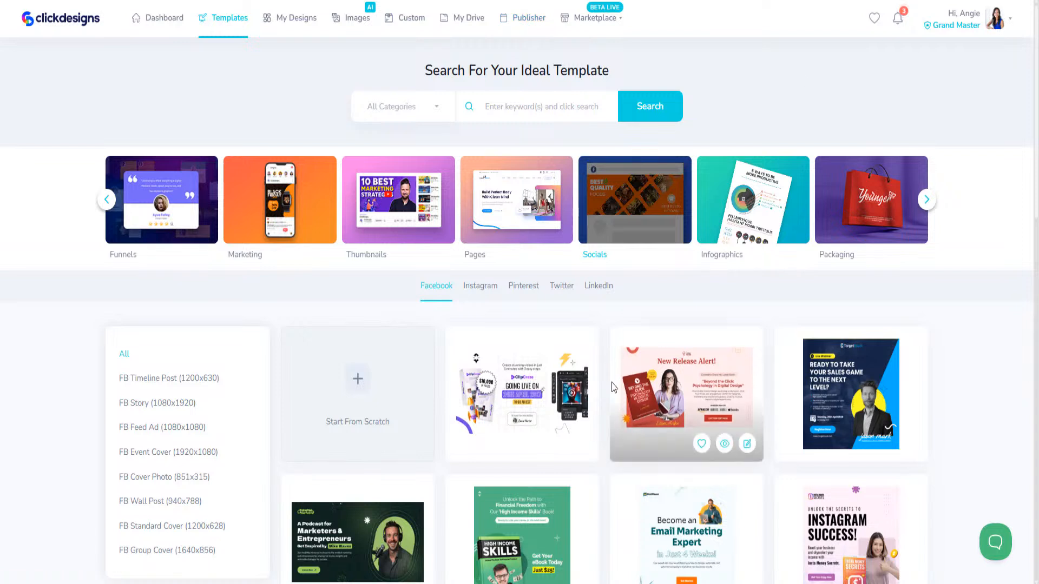
{"action": "mouse_move", "coordinate": [513, 407]}
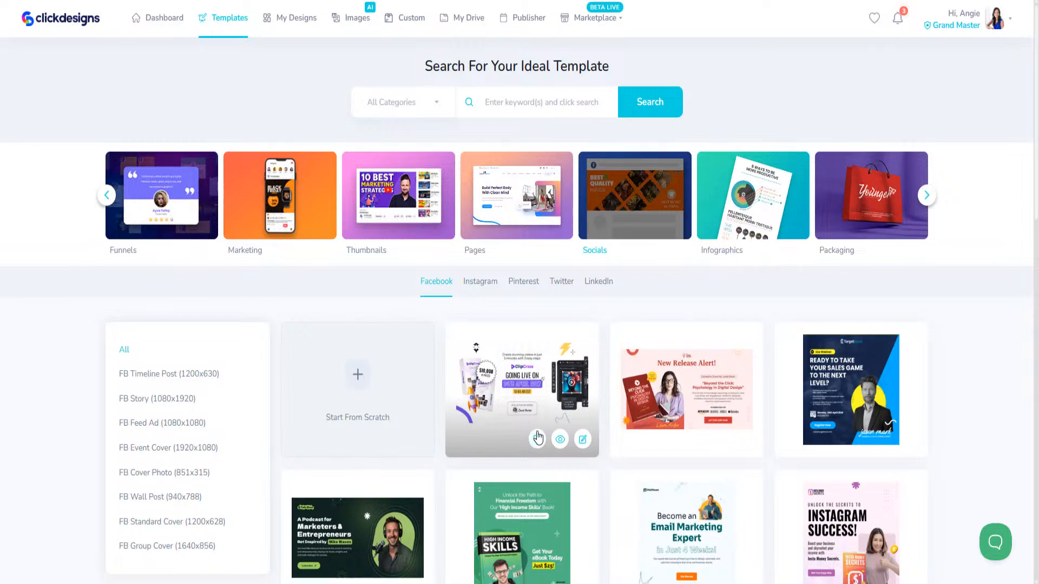
{"action": "scroll", "coordinate": [509, 409], "scroll_direction": "down", "scroll_amount": 8}
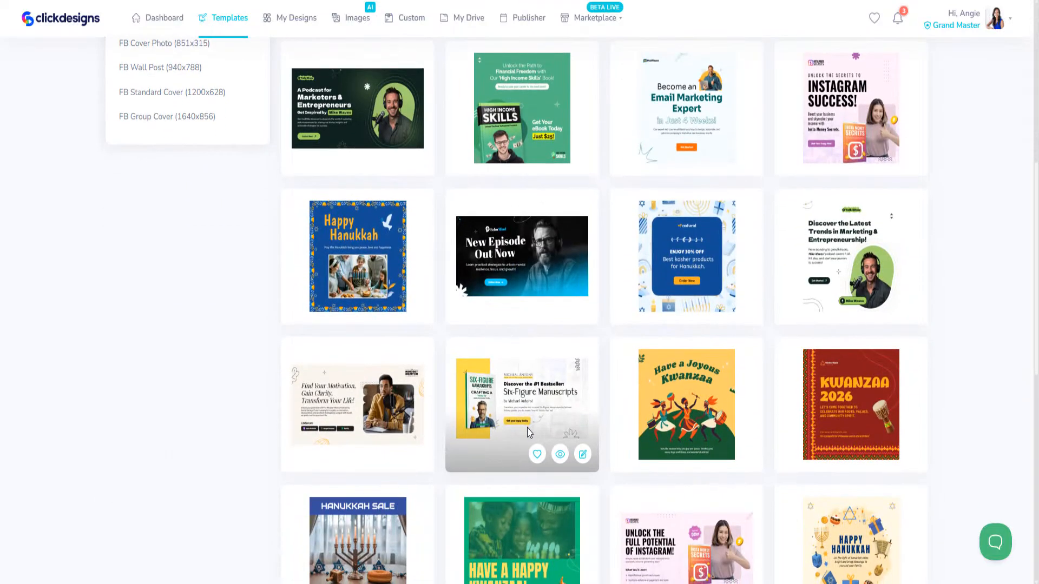
{"action": "scroll", "coordinate": [525, 428], "scroll_direction": "down", "scroll_amount": 10}
{"action": "scroll", "coordinate": [522, 430], "scroll_direction": "up", "scroll_amount": 15}
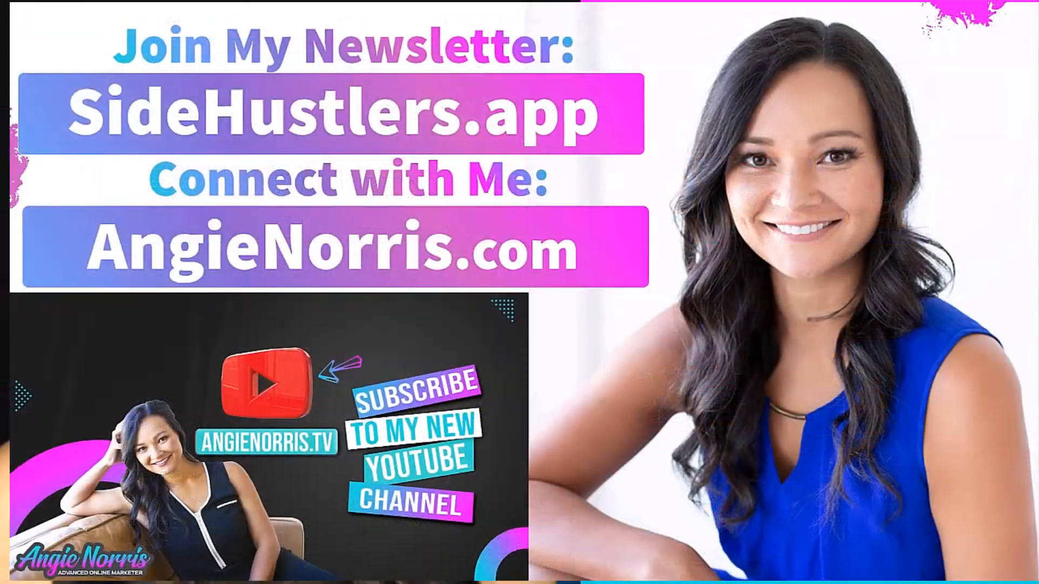